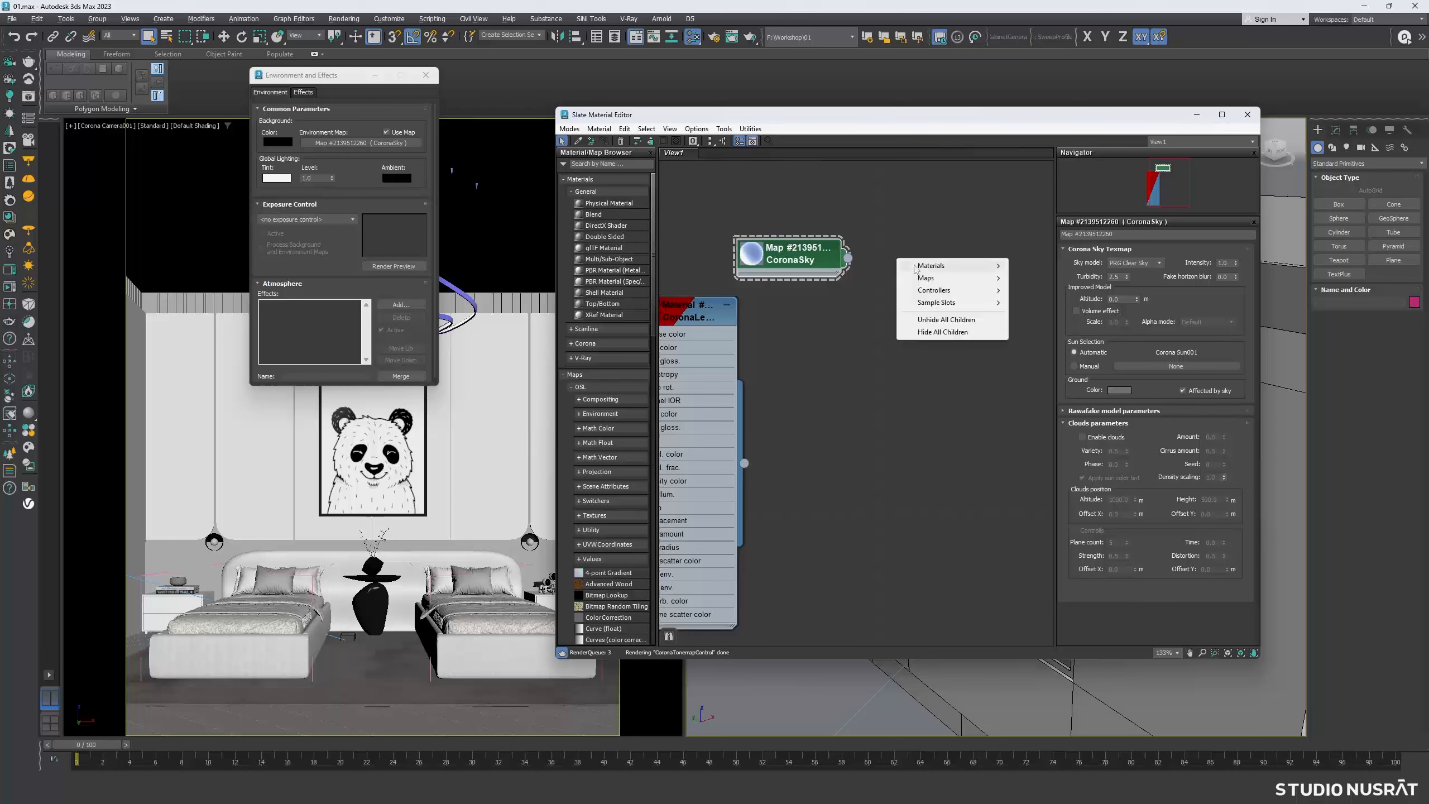
- Add a CoronaColorCorrect map to the material graph beside the CoronaSky node
{"action": "mouse_move", "coordinate": [925, 278]}
{"action": "mouse_move", "coordinate": [1037, 315]}
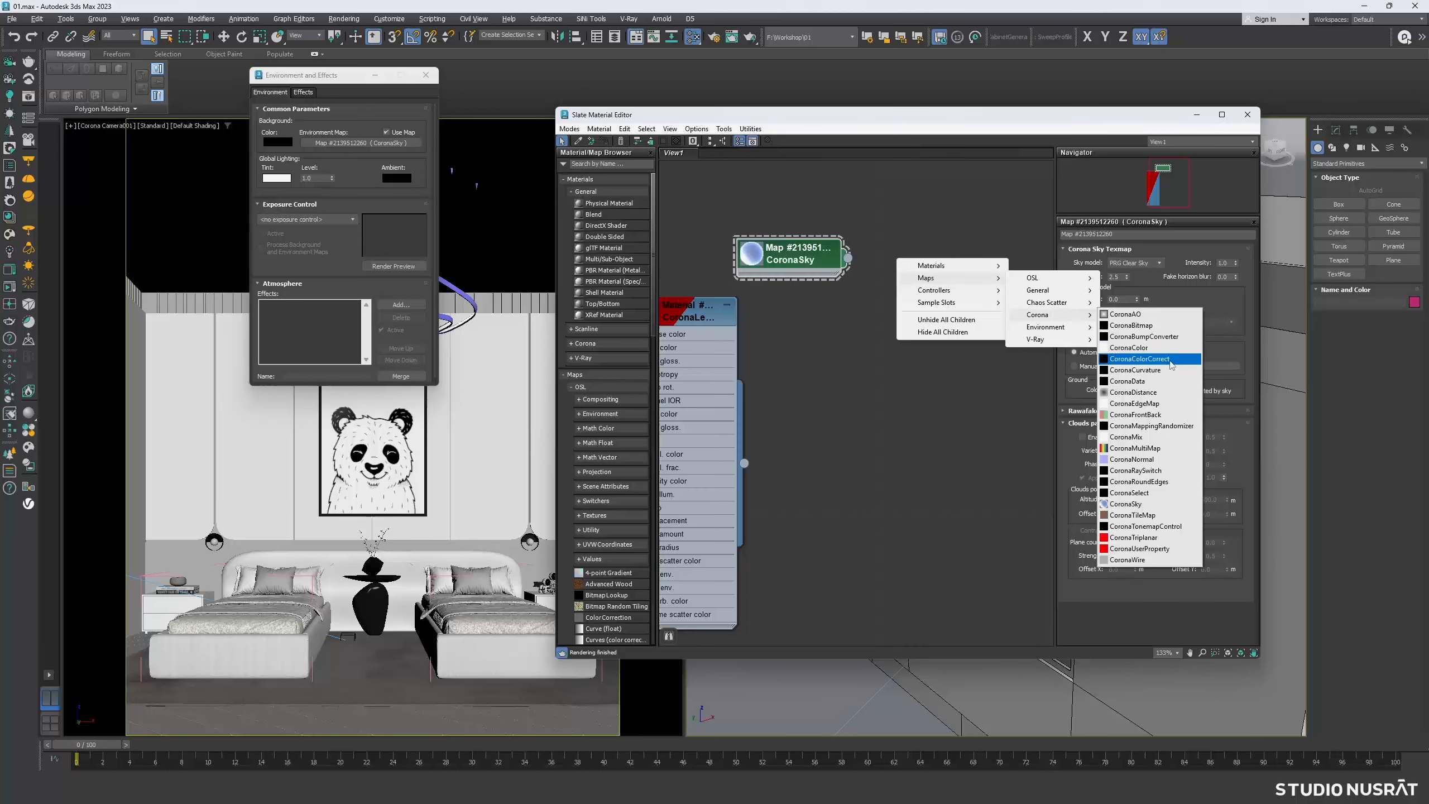
{"action": "left_click", "coordinate": [1139, 358]}
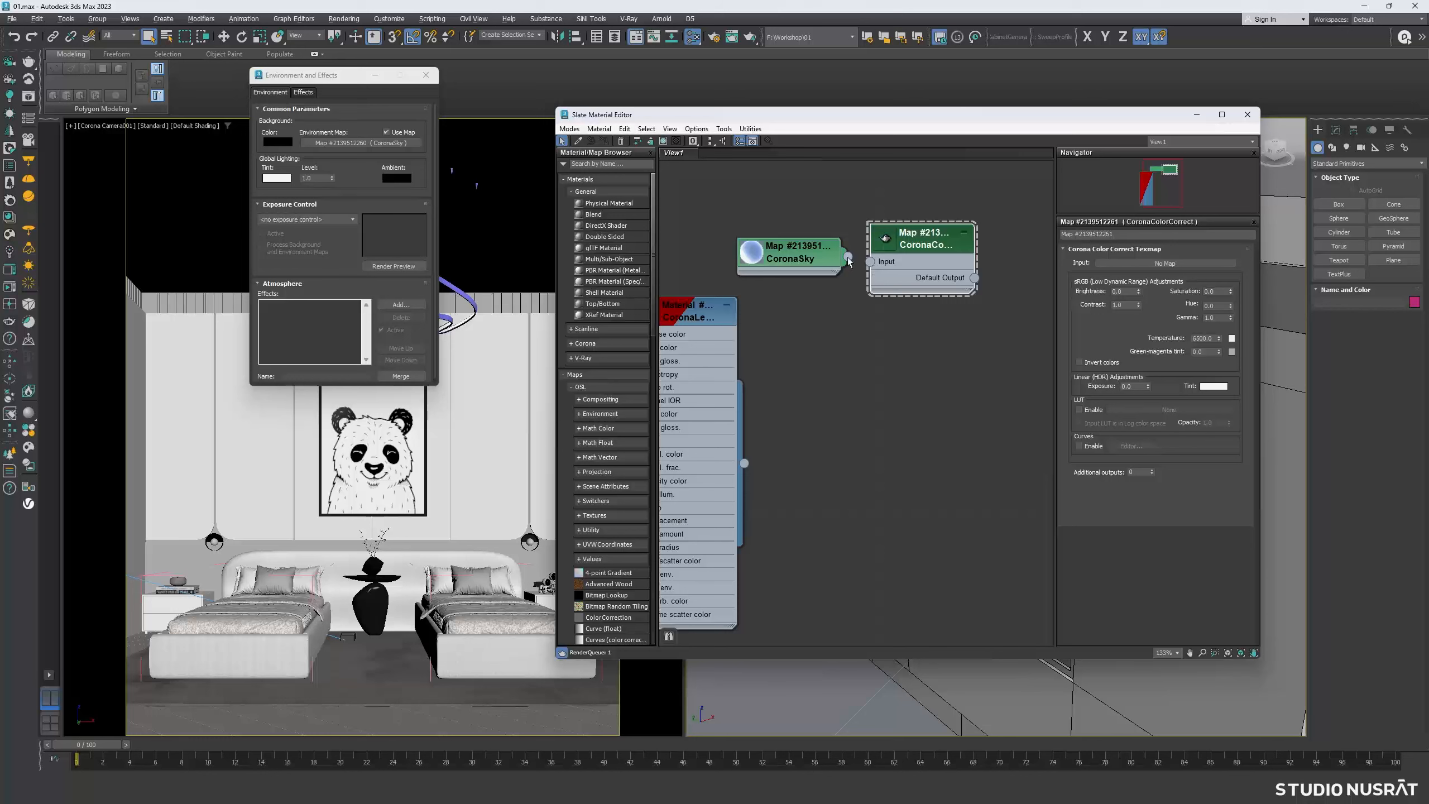
- Connect the CoronaSky output to the input of the CoronaColorCorrect map, spacing the two nodes apart
{"action": "left_click_drag", "start_coordinate": [847, 257], "coordinate": [871, 262]}
{"action": "scroll", "coordinate": [901, 258], "scroll_direction": "up", "scroll_amount": 2}
{"action": "scroll", "coordinate": [886, 259], "scroll_direction": "up", "scroll_amount": 2}
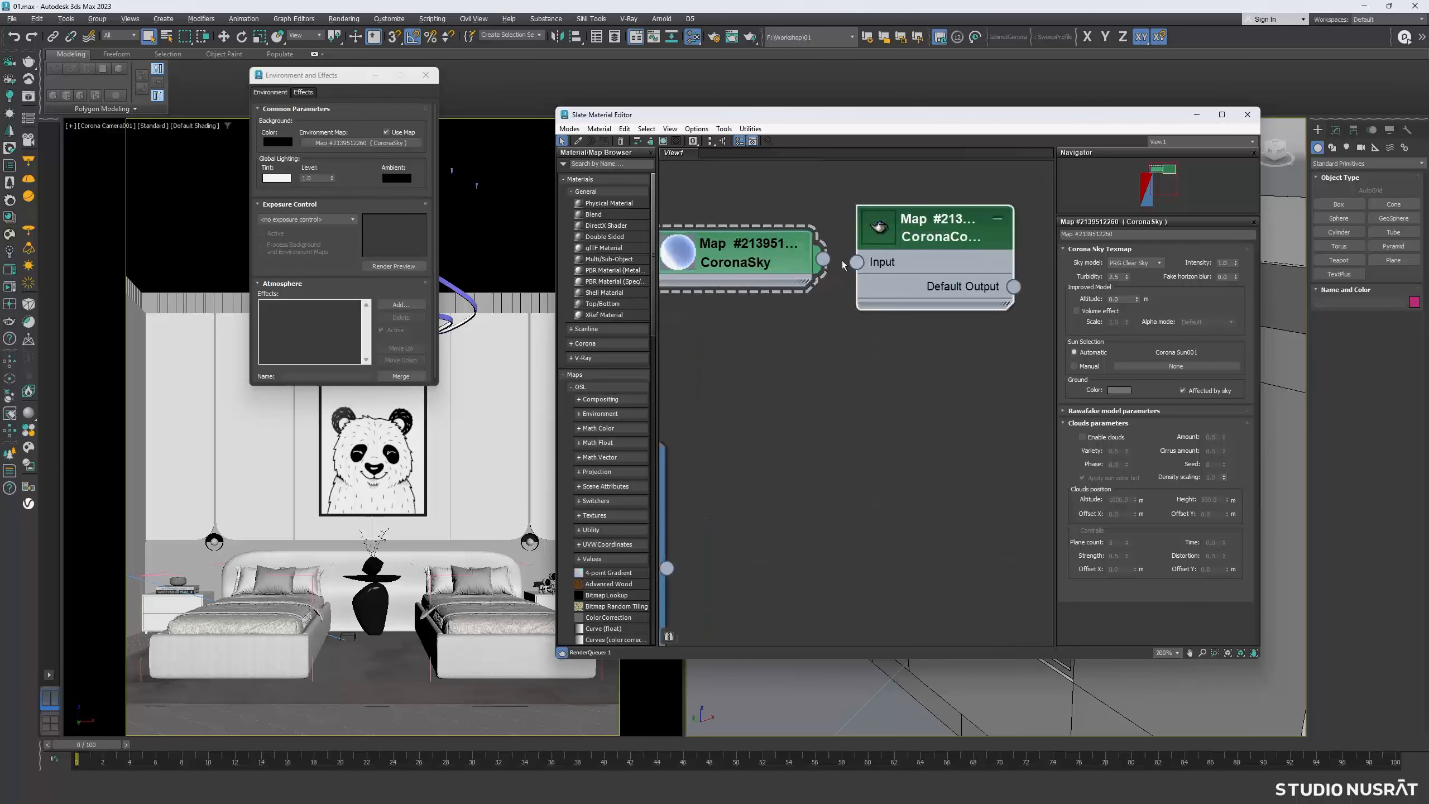
{"action": "left_click", "coordinate": [861, 269]}
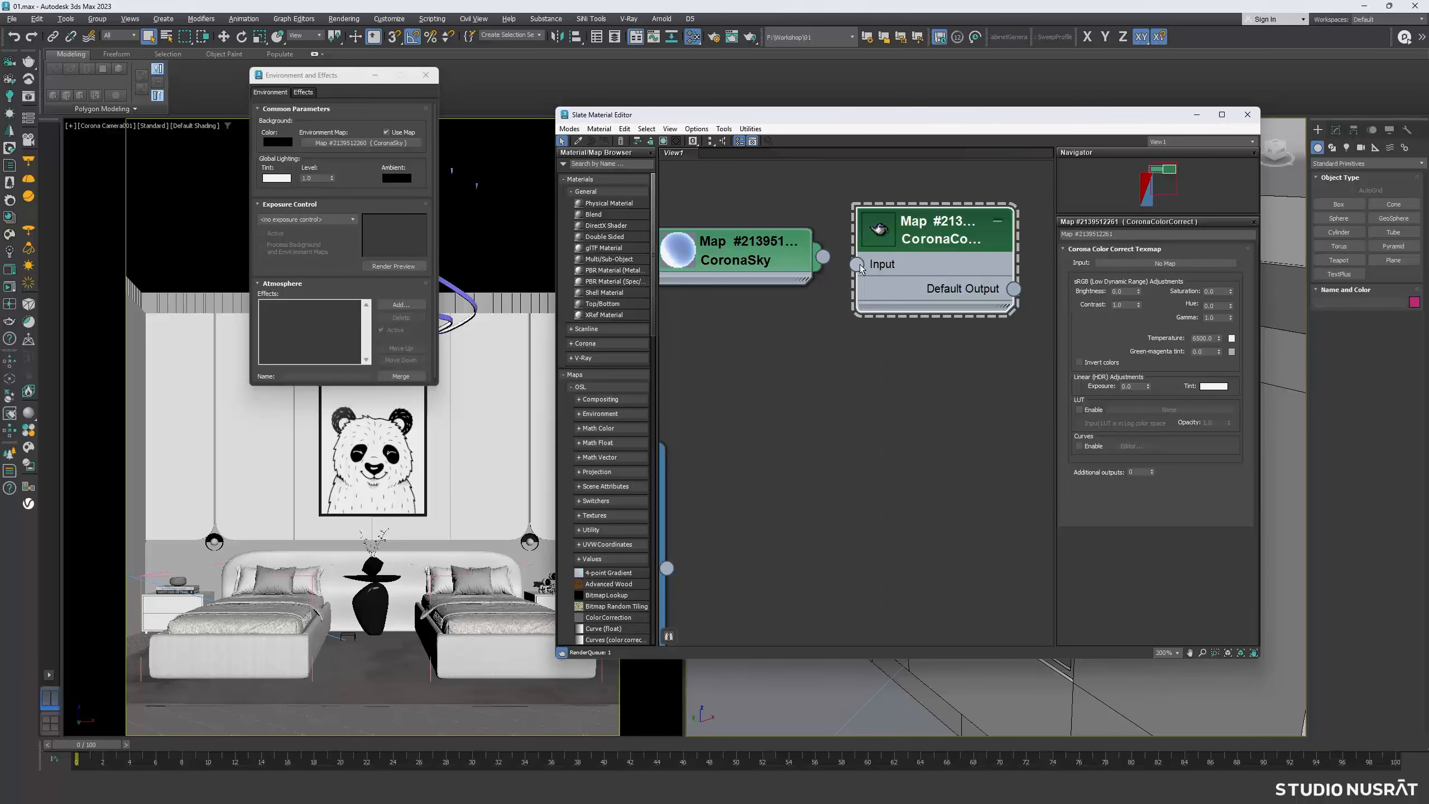
{"action": "left_click", "coordinate": [825, 252]}
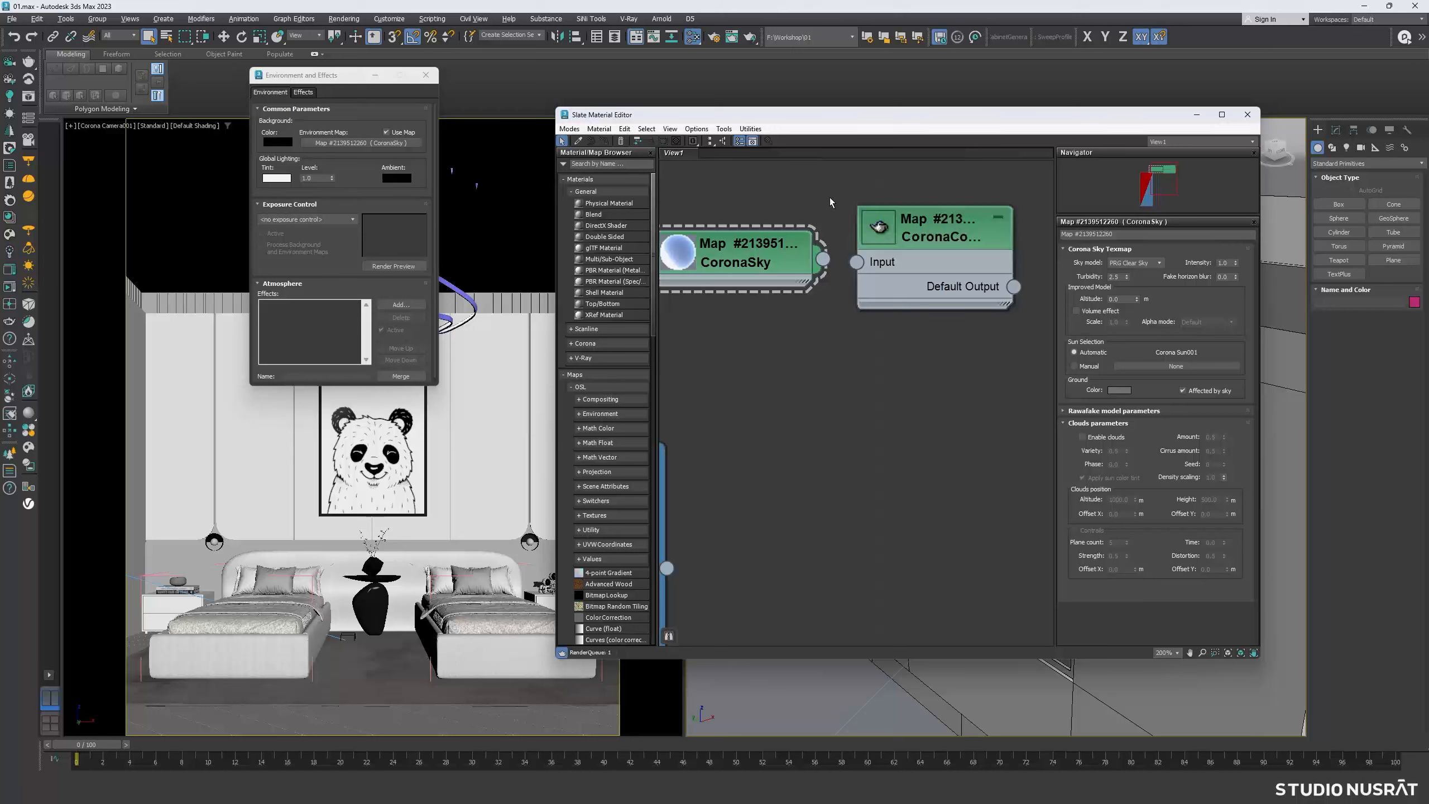
{"action": "left_click_drag", "start_coordinate": [925, 254], "coordinate": [949, 324]}
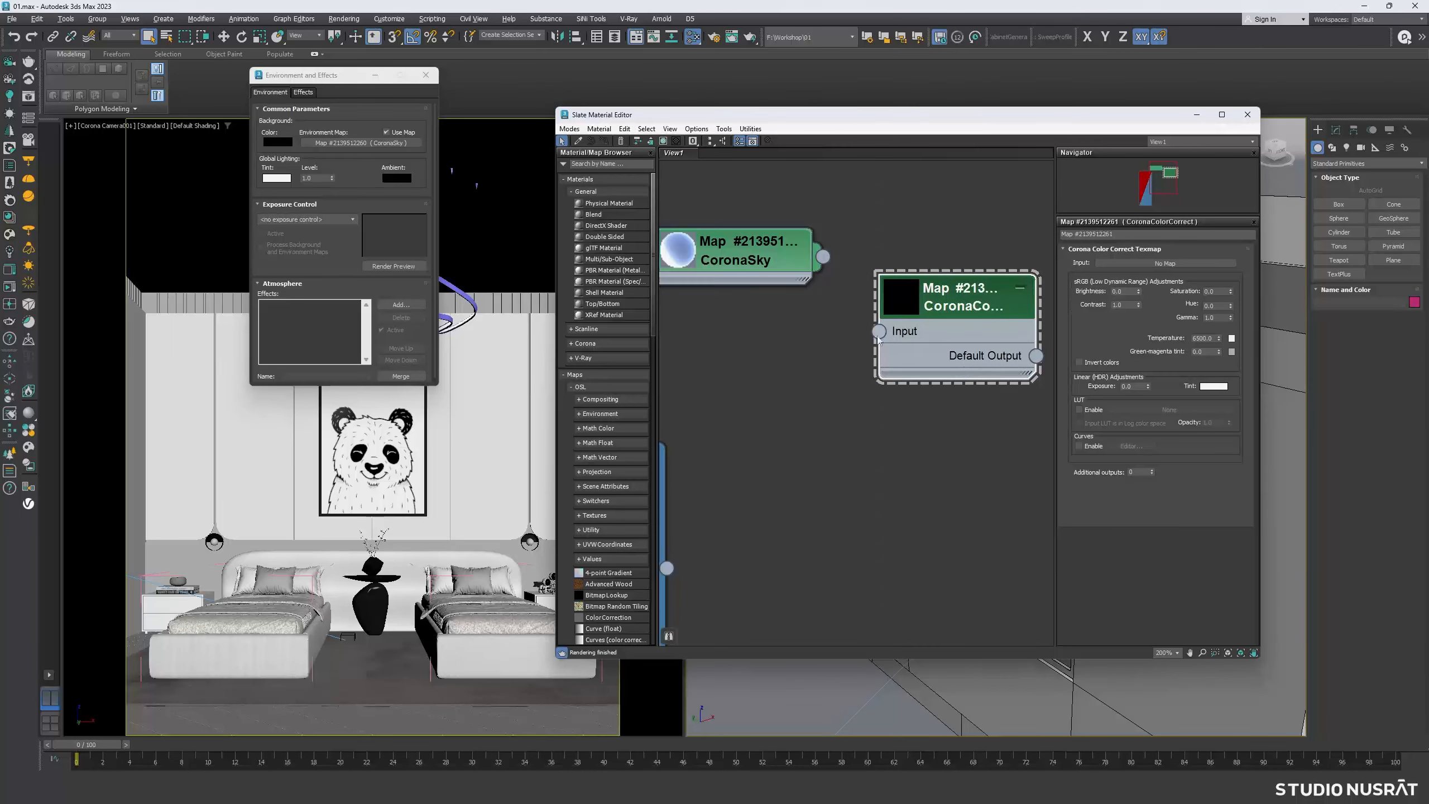
{"action": "left_click_drag", "start_coordinate": [878, 330], "coordinate": [823, 257]}
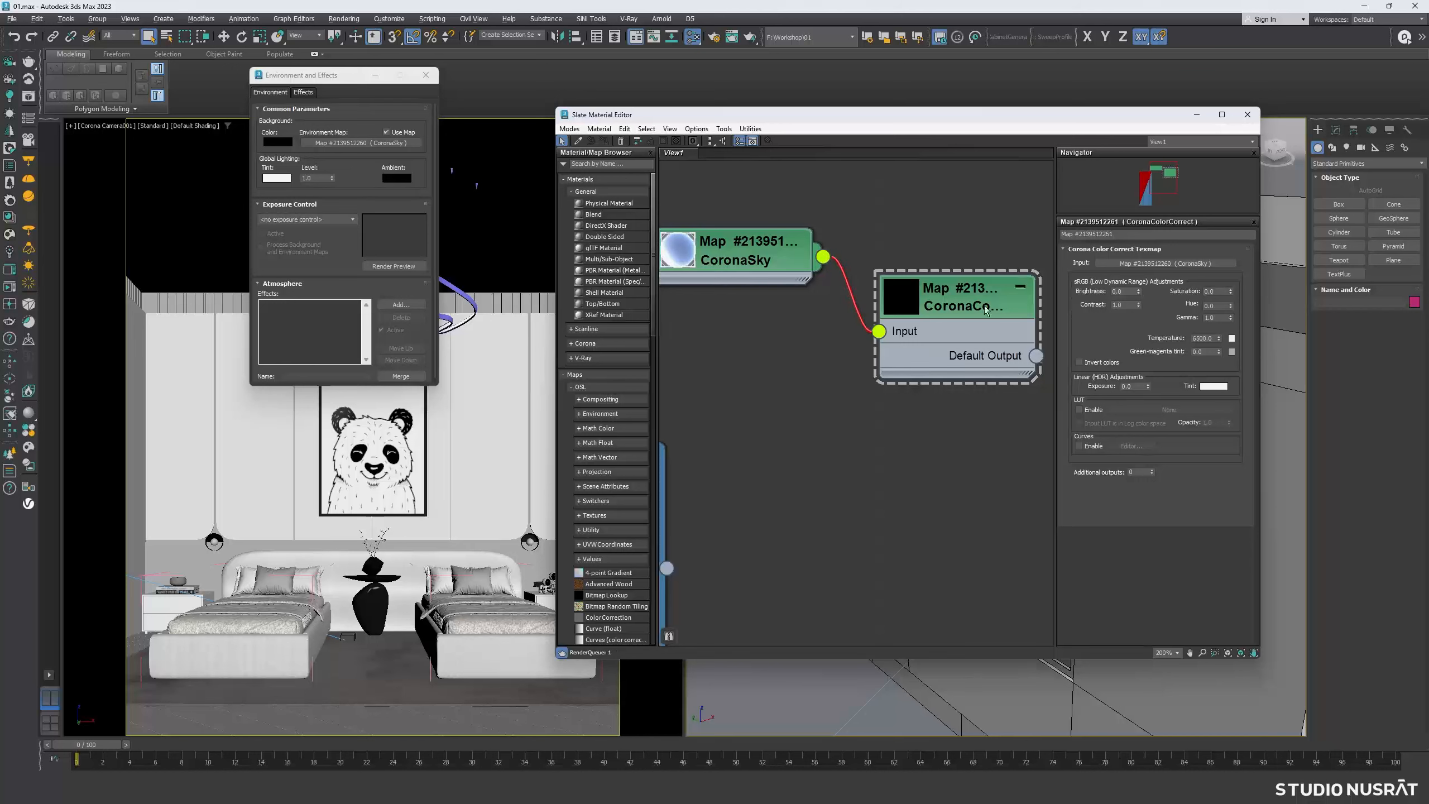
{"action": "middle_click_drag", "start_coordinate": [992, 396], "coordinate": [914, 394]}
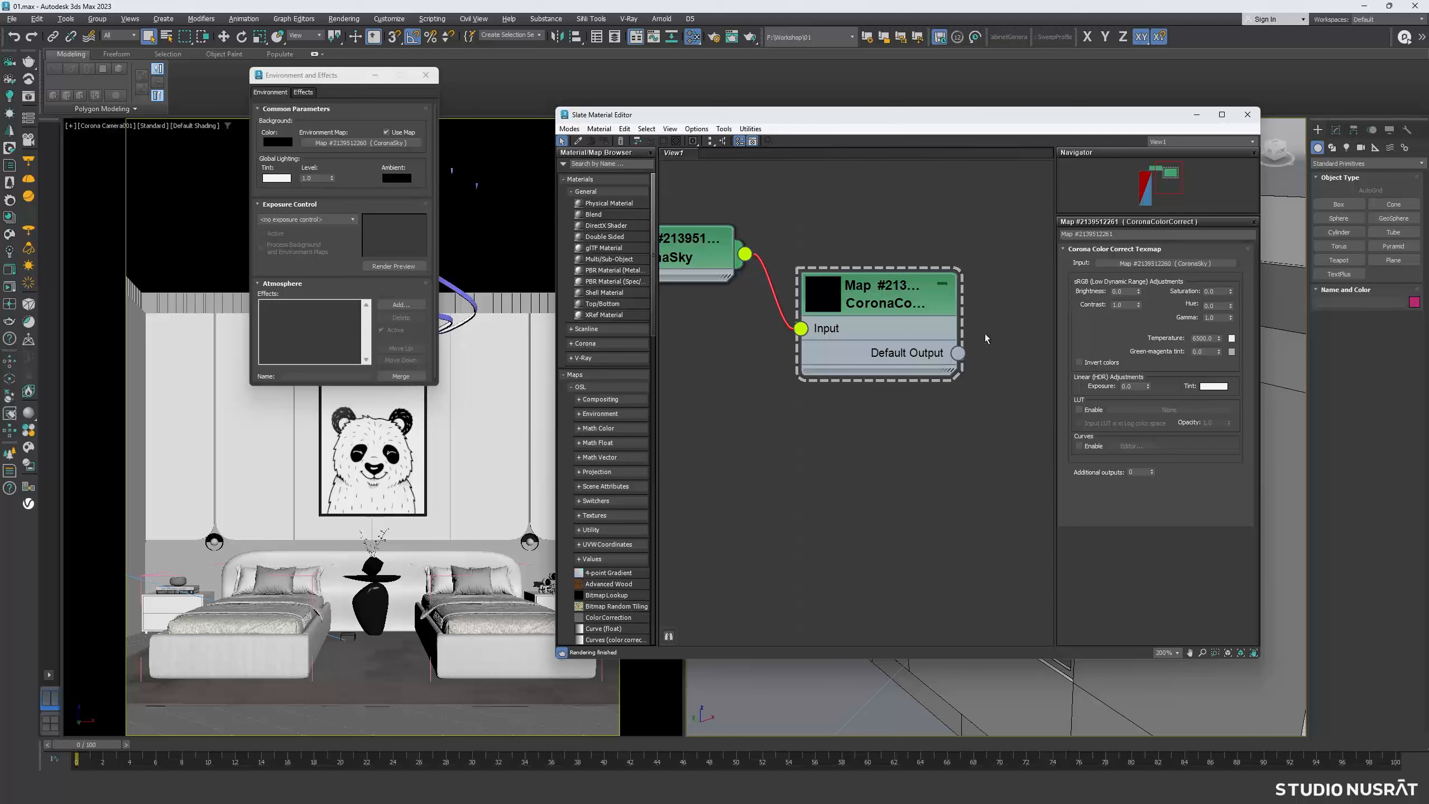
- Clear the CoronaSky environment map and assign the CoronaColorCorrect output as the environment map instead
{"action": "left_click", "coordinate": [356, 143]}
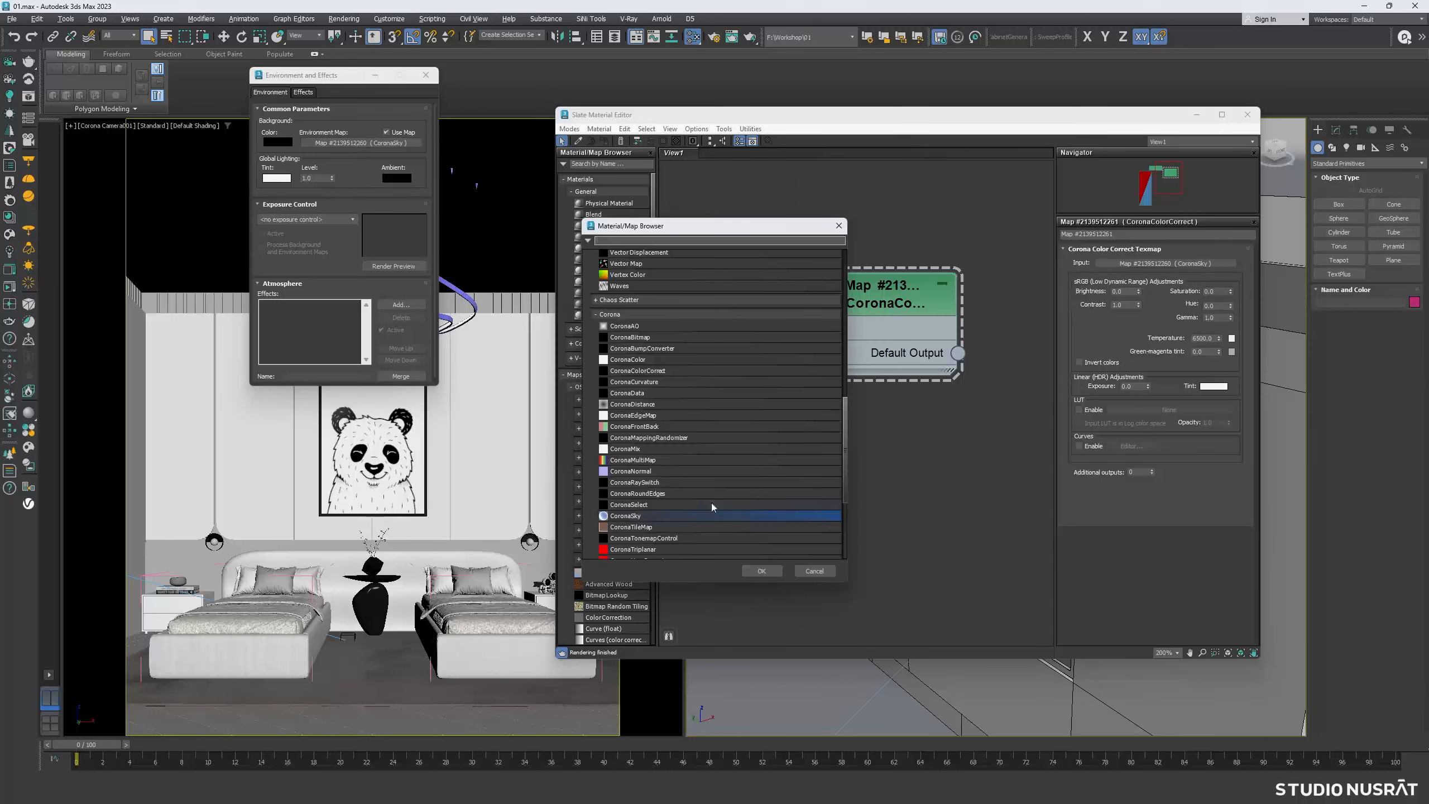
{"action": "left_click", "coordinate": [815, 571]}
{"action": "right_click", "coordinate": [354, 145]}
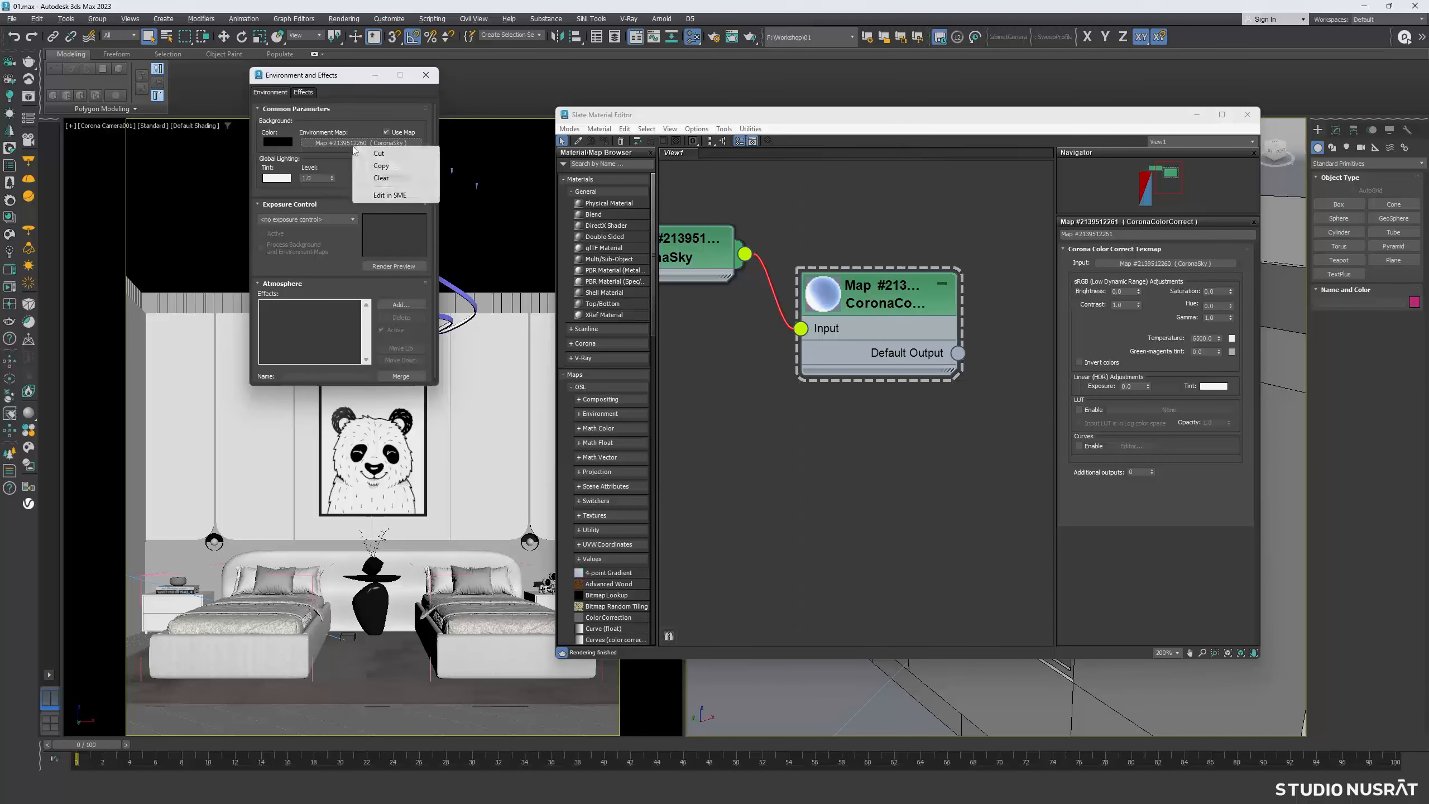
{"action": "left_click", "coordinate": [381, 178]}
{"action": "left_click_drag", "start_coordinate": [958, 352], "coordinate": [368, 143]}
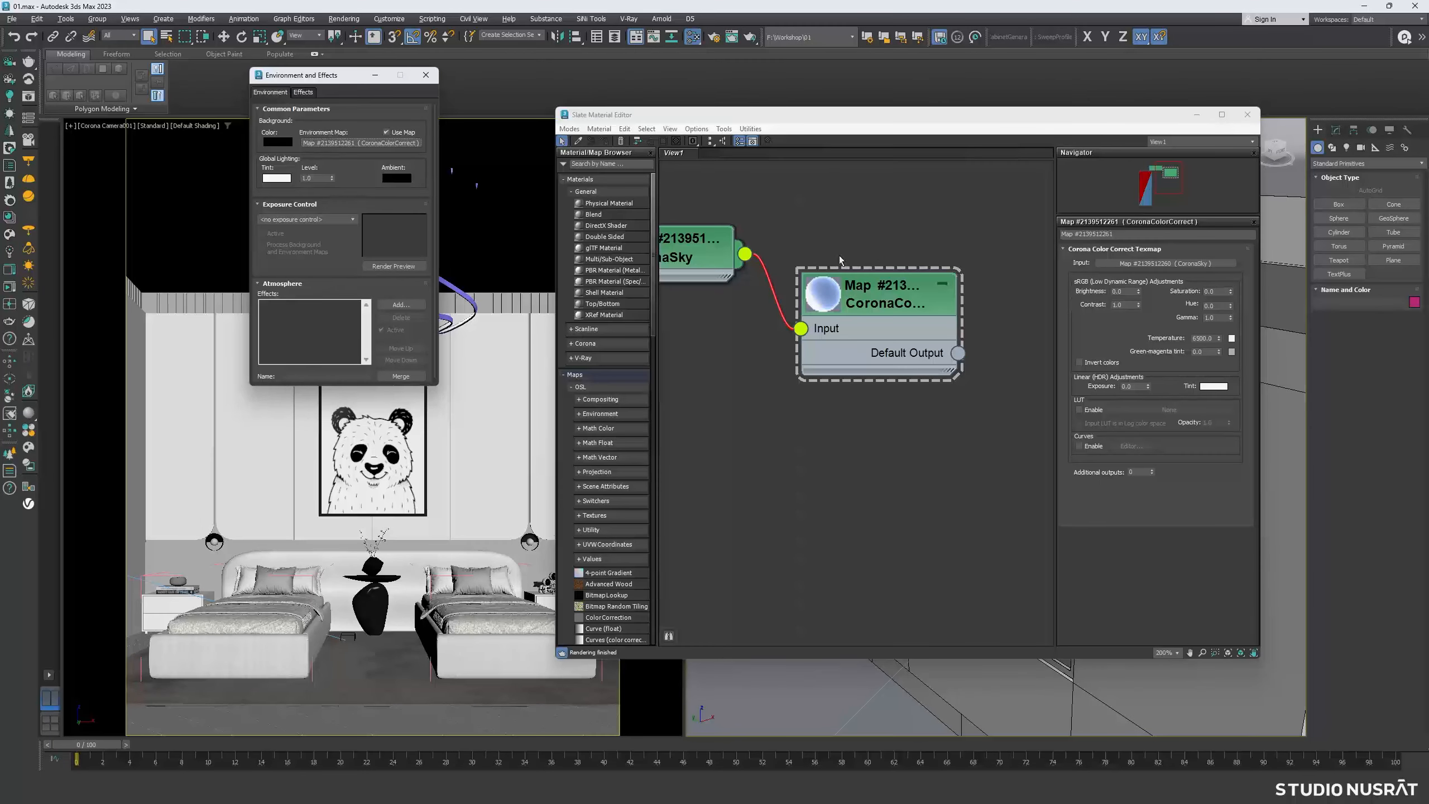
- Create a CoronaLegacyMtl material in the empty graph area below the CoronaColorCorrect node
{"action": "scroll", "coordinate": [877, 367], "scroll_direction": "down", "scroll_amount": 4}
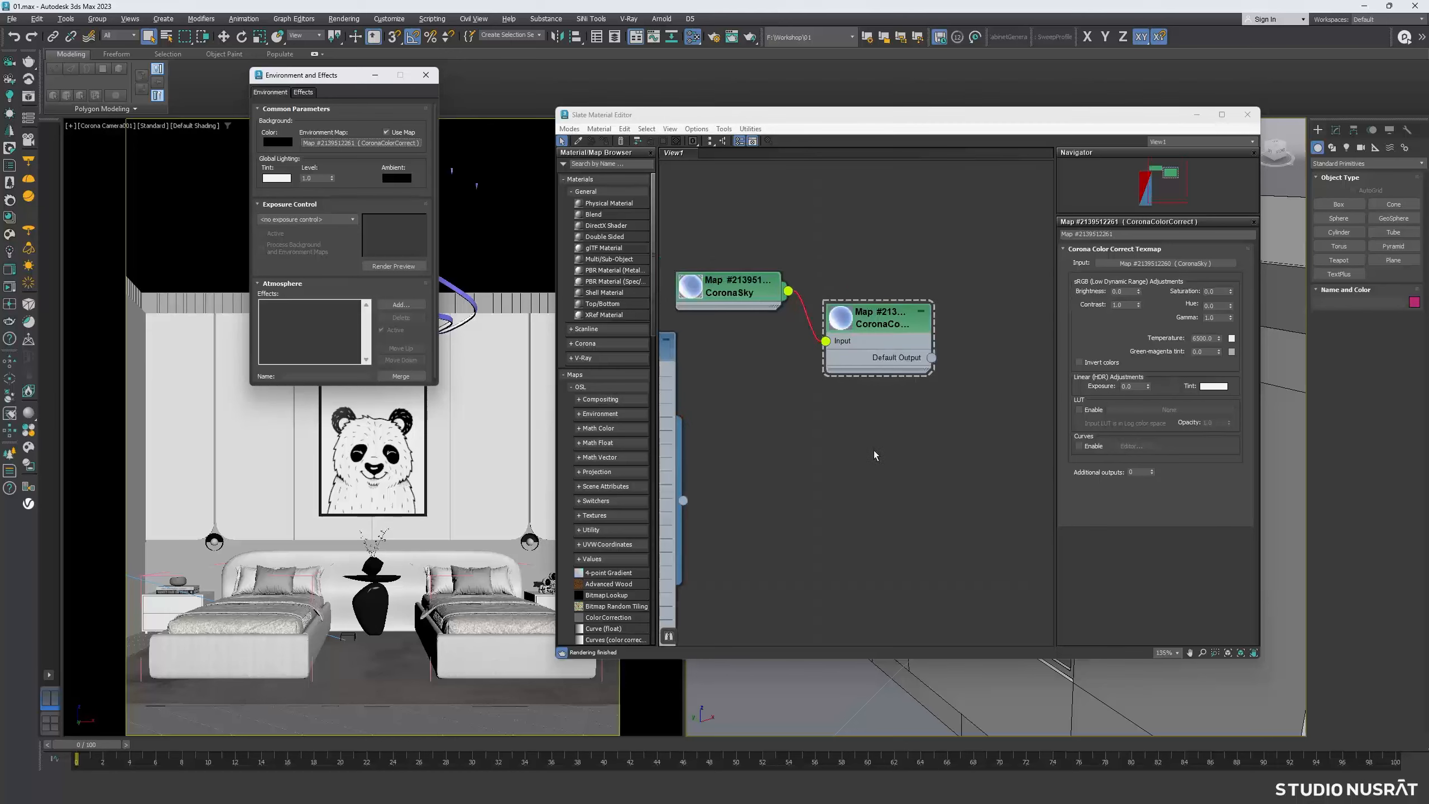
{"action": "middle_click_drag", "start_coordinate": [873, 450], "coordinate": [834, 288]}
{"action": "right_click", "coordinate": [846, 332]}
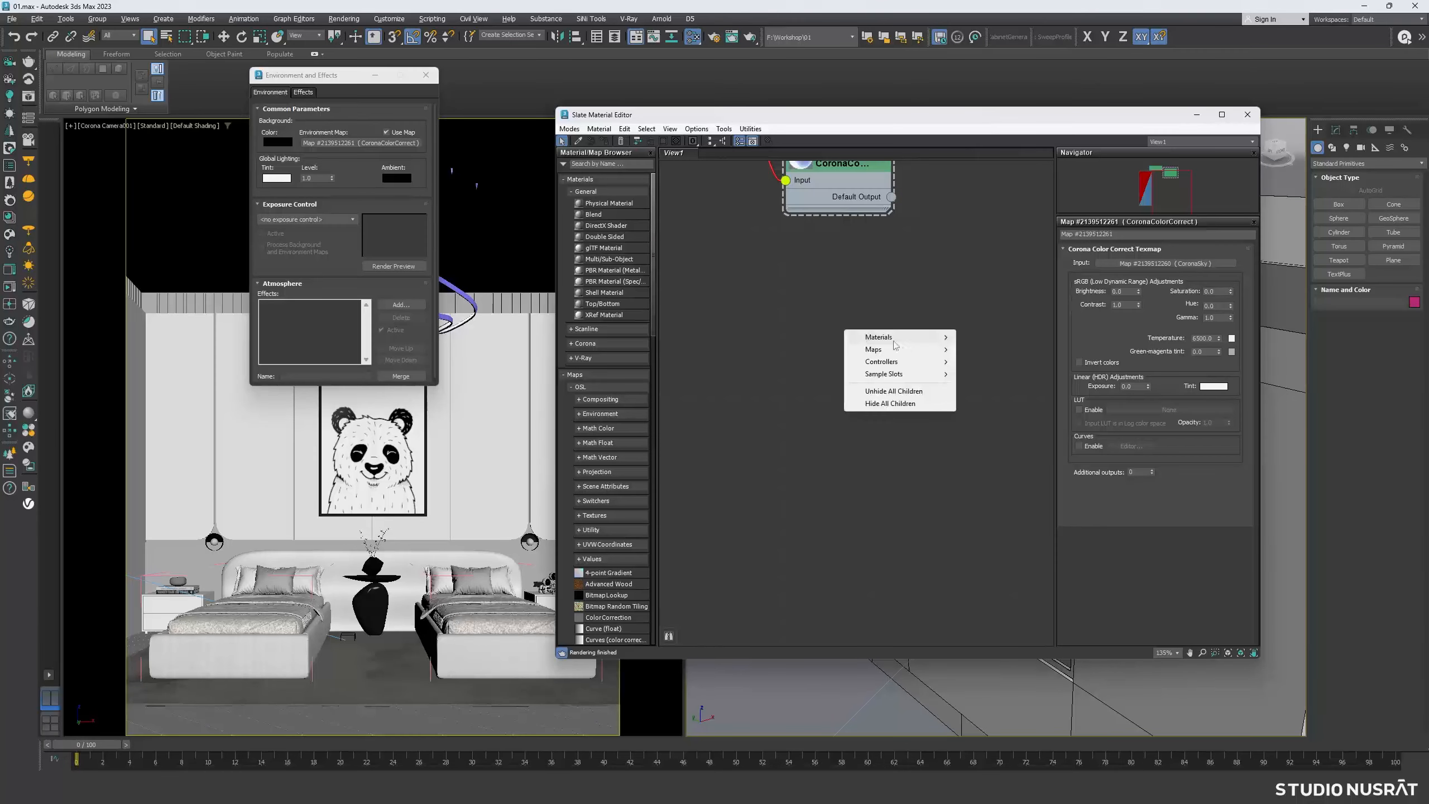
{"action": "mouse_move", "coordinate": [907, 341]}
{"action": "mouse_move", "coordinate": [988, 362]}
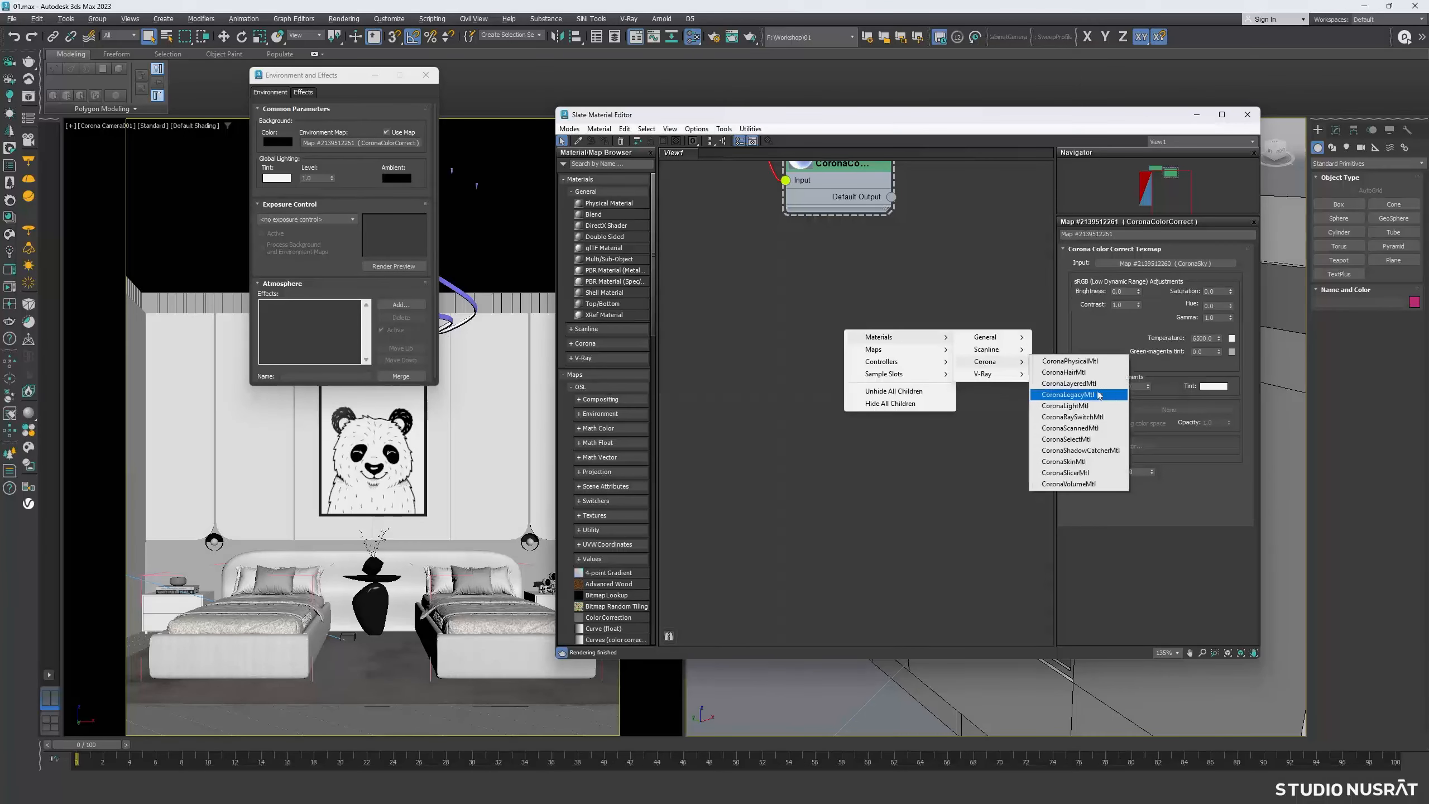
{"action": "left_click", "coordinate": [1102, 395]}
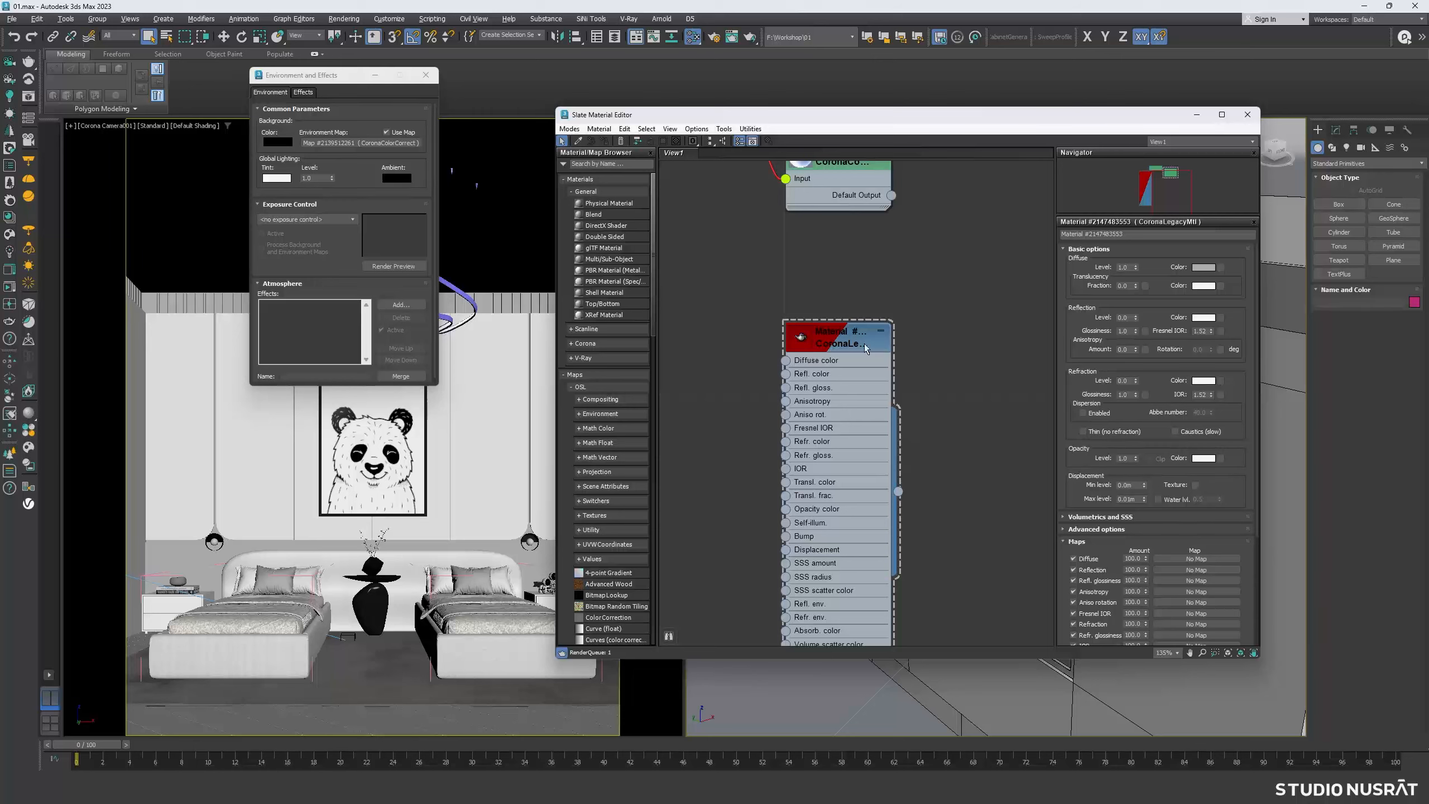
- Assign the new CoronaLegacyMtl to the window glass plane and set its reflection and refraction levels to 1.0
{"action": "left_click_drag", "start_coordinate": [875, 115], "coordinate": [516, 209]}
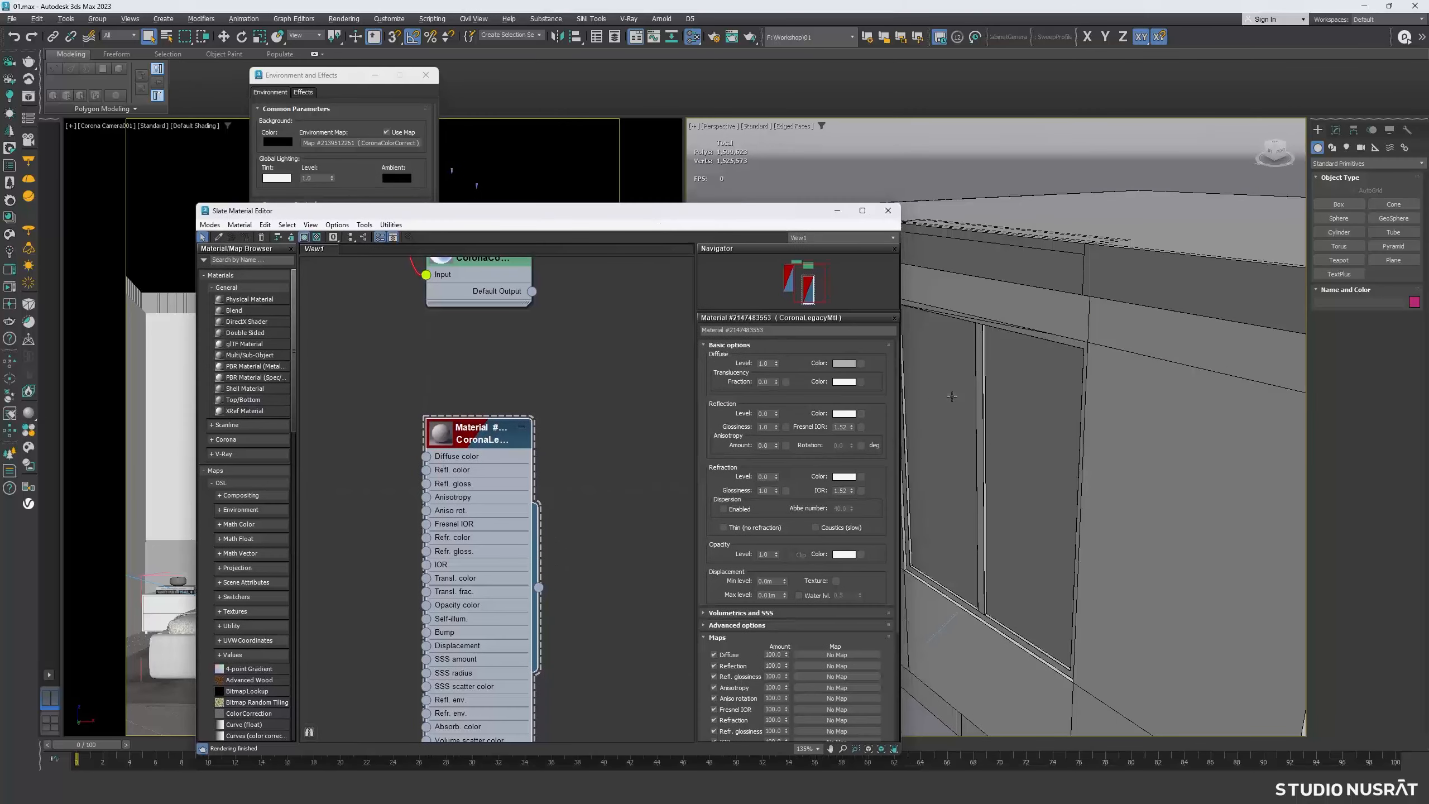
{"action": "left_click", "coordinate": [1003, 388]}
{"action": "right_click", "coordinate": [466, 428]}
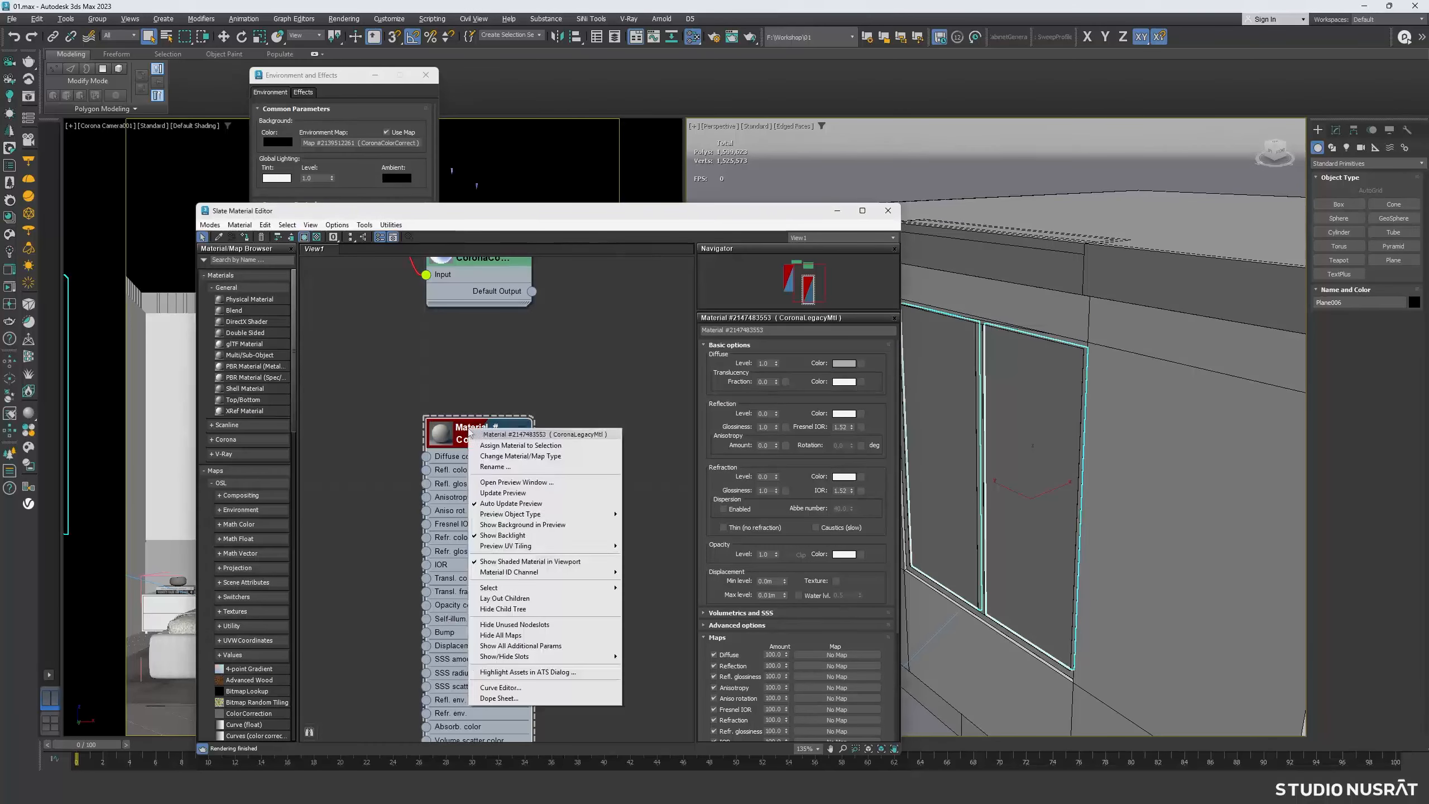
{"action": "left_click", "coordinate": [489, 447]}
{"action": "left_click_drag", "start_coordinate": [776, 413], "coordinate": [788, 274]}
{"action": "left_click_drag", "start_coordinate": [775, 476], "coordinate": [782, 181]}
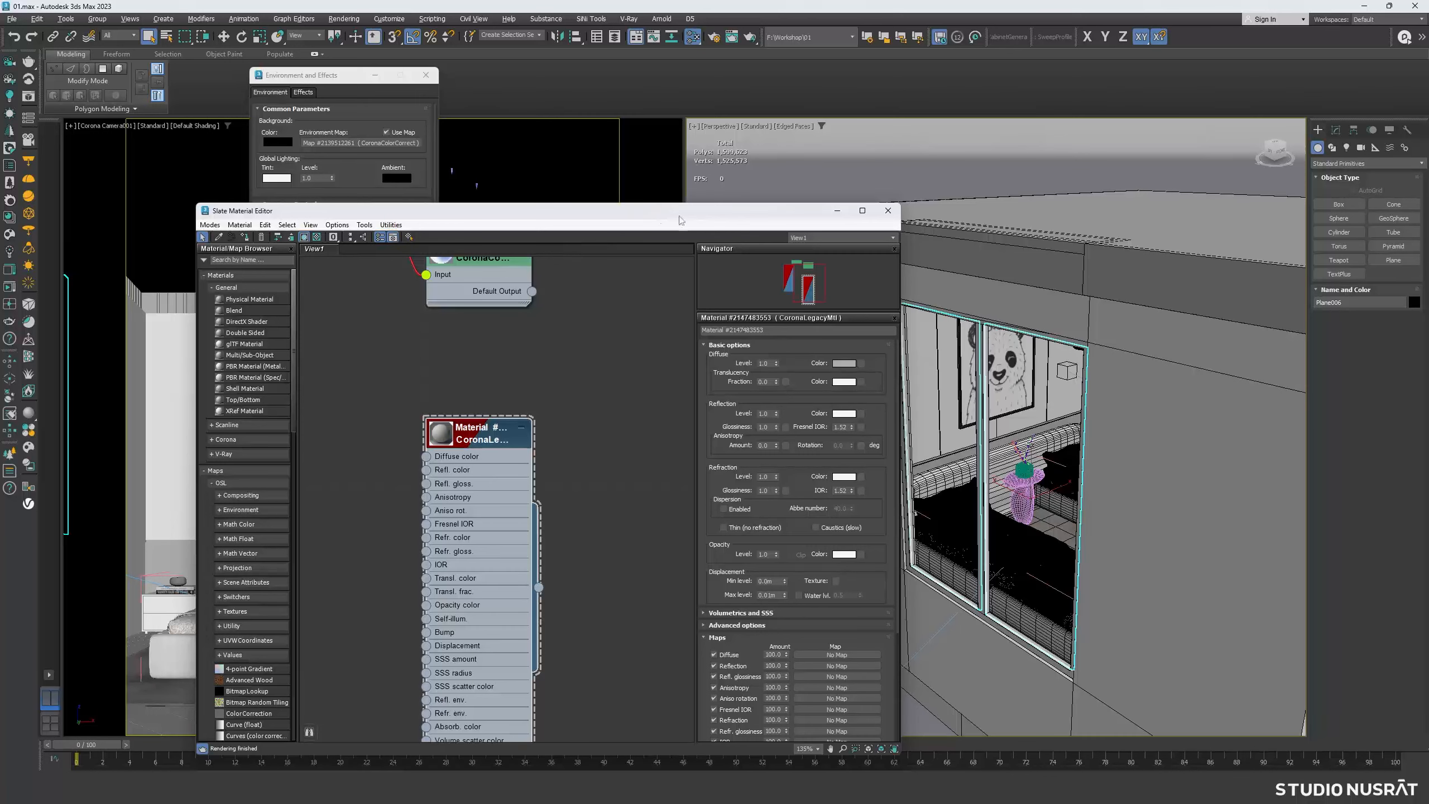
- Put the Slate Material Editor away and start a Corona interactive render of the camera view
{"action": "left_click_drag", "start_coordinate": [653, 217], "coordinate": [791, 212]}
{"action": "left_click", "coordinate": [977, 206]}
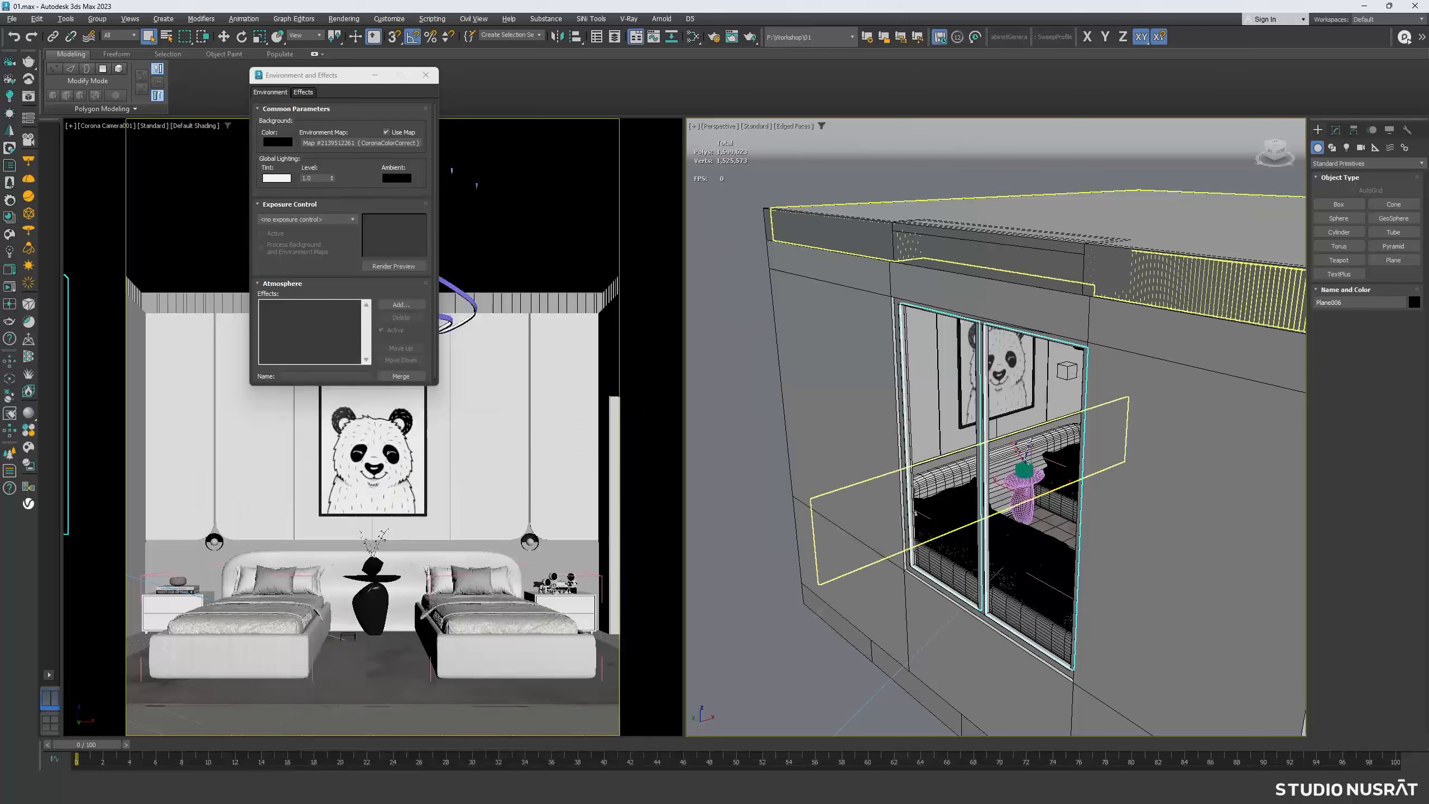
{"action": "key", "text": "shift+q"}
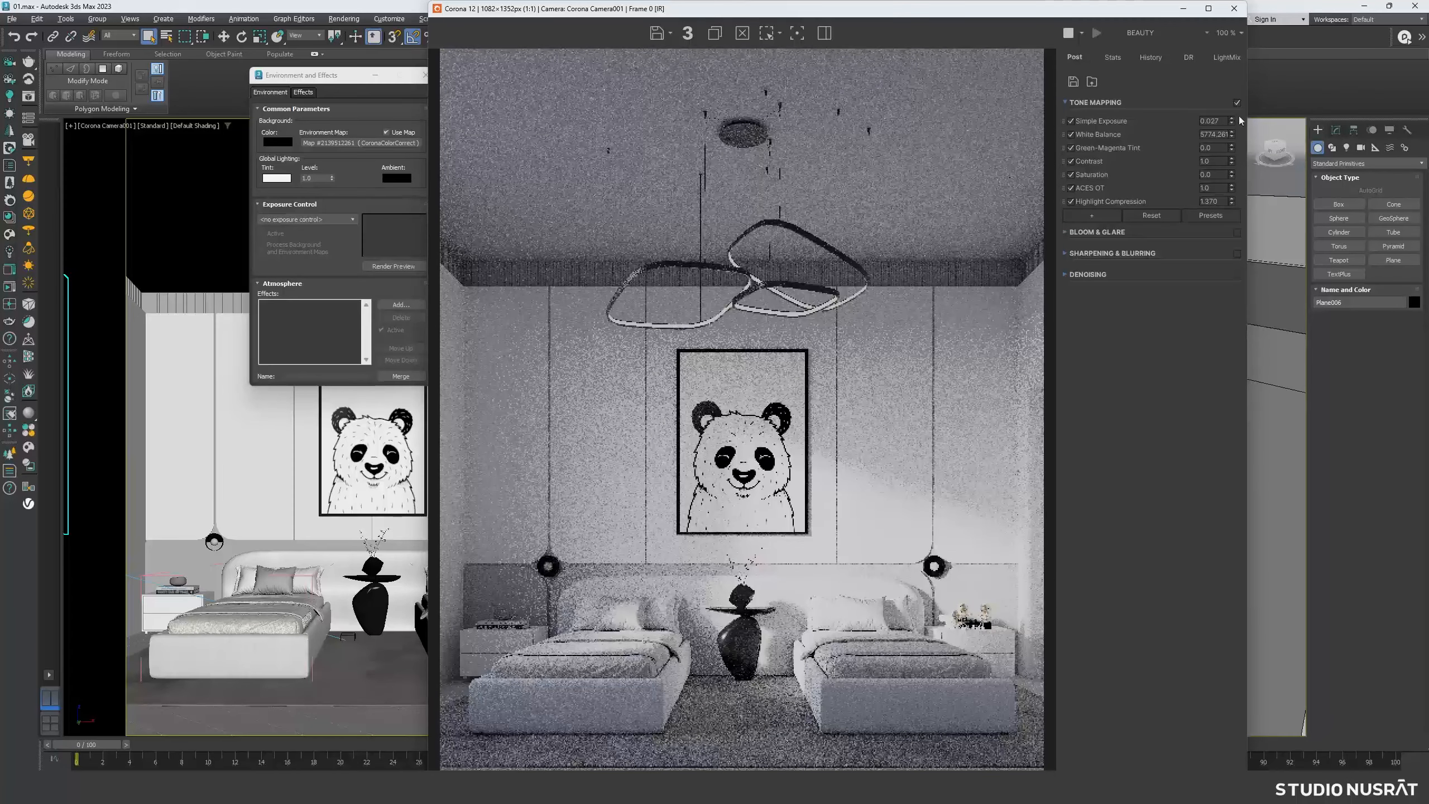
- Reset the render's tone mapping settings to their defaults
{"action": "left_click", "coordinate": [1095, 103]}
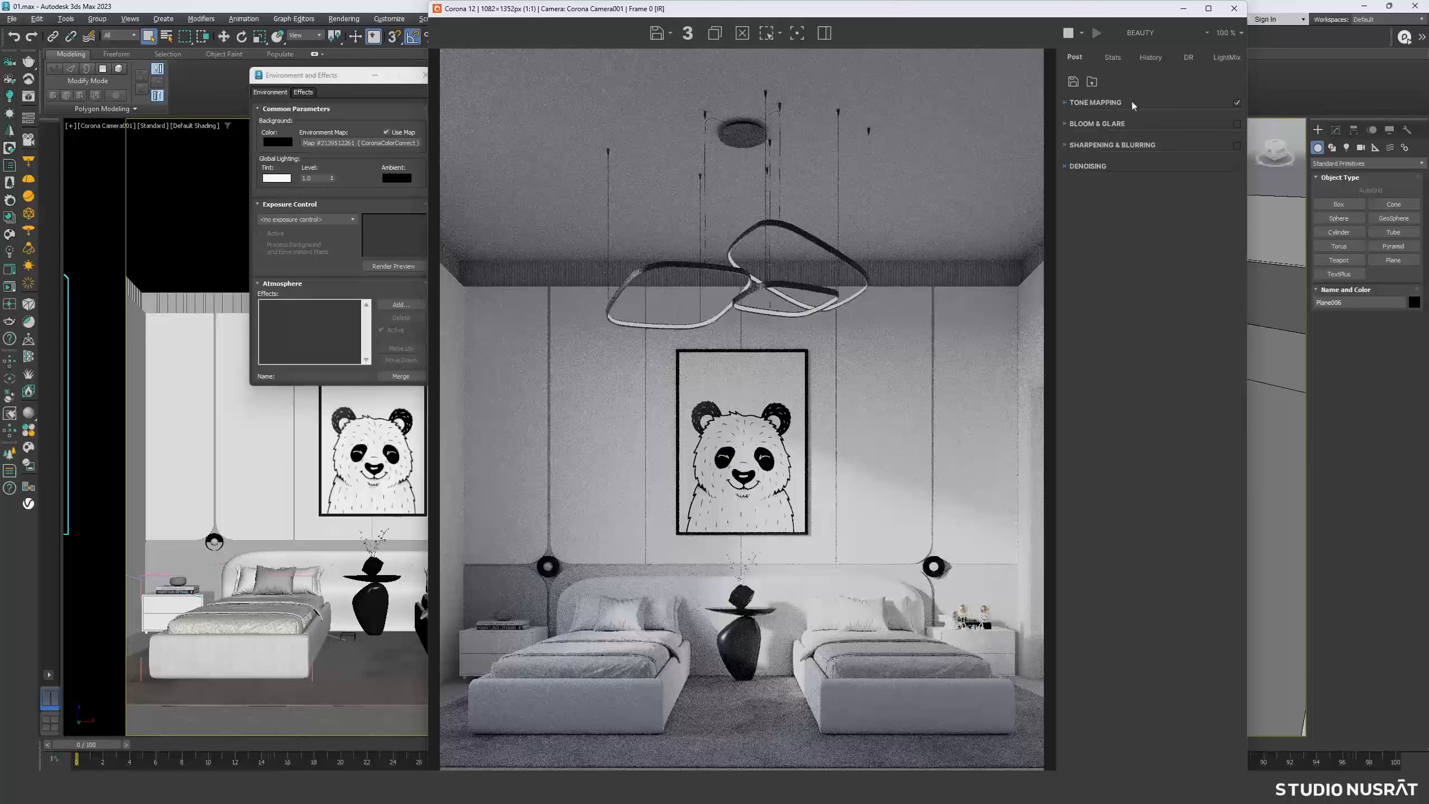
{"action": "left_click", "coordinate": [1065, 124]}
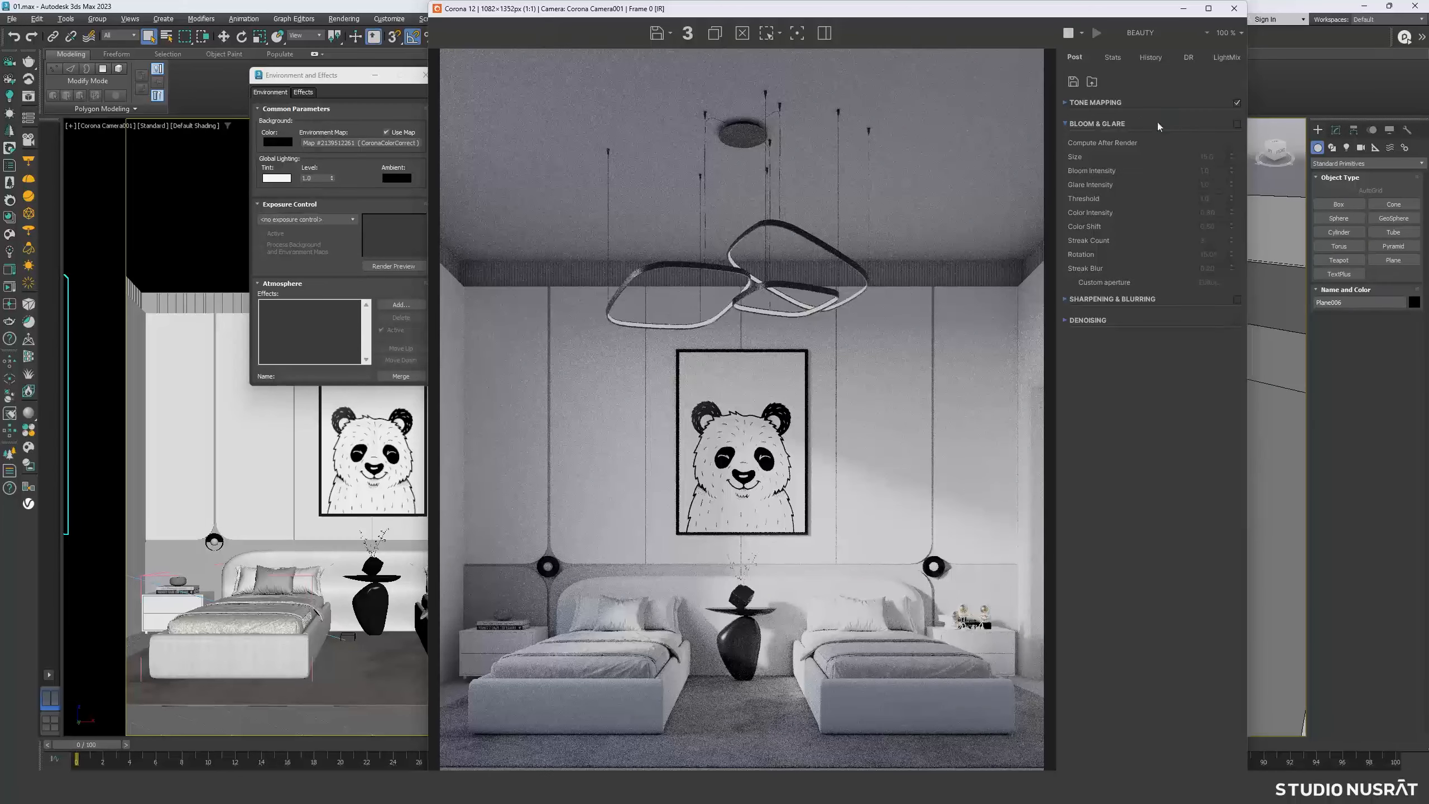
{"action": "left_click", "coordinate": [1091, 103]}
{"action": "left_click", "coordinate": [1151, 215]}
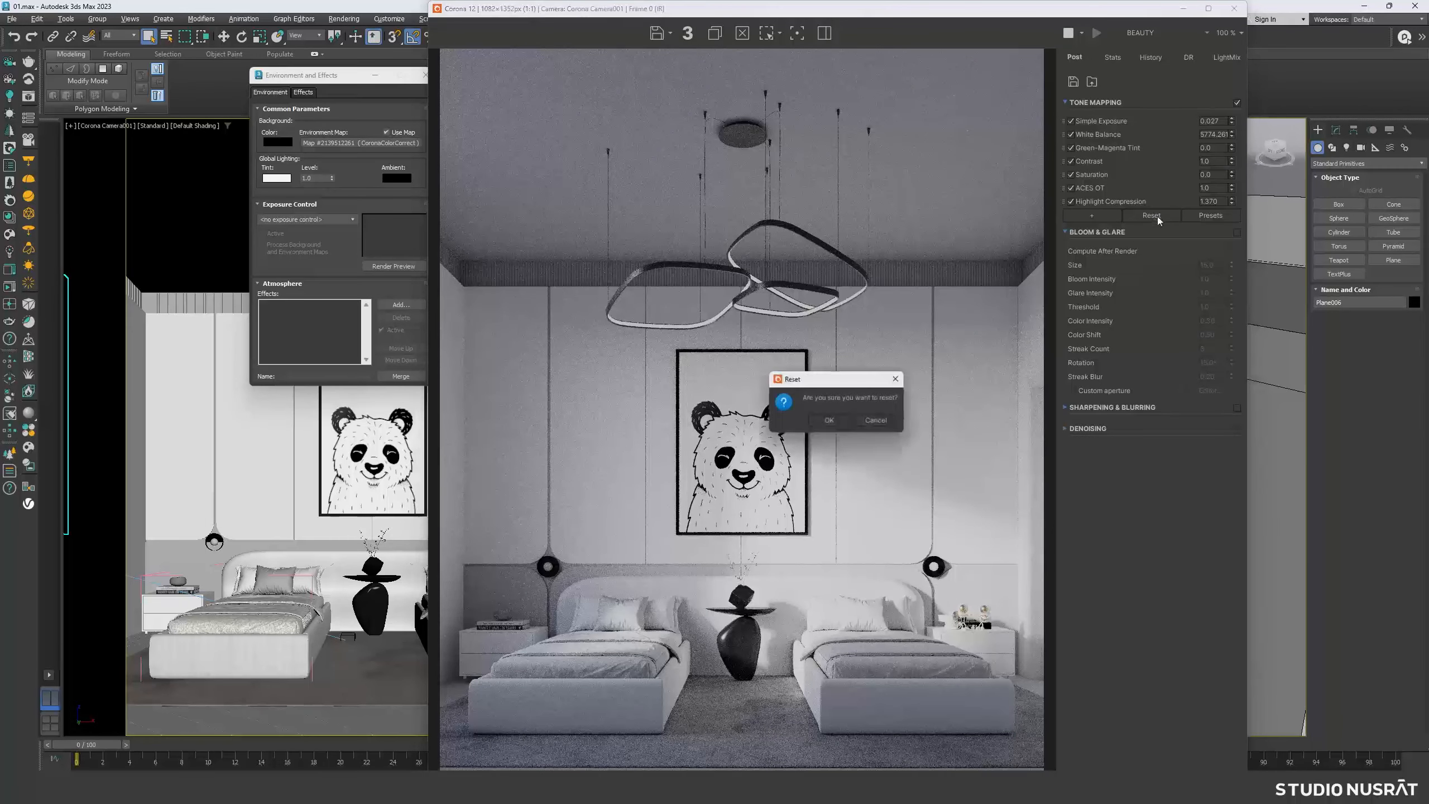
{"action": "left_click", "coordinate": [868, 402]}
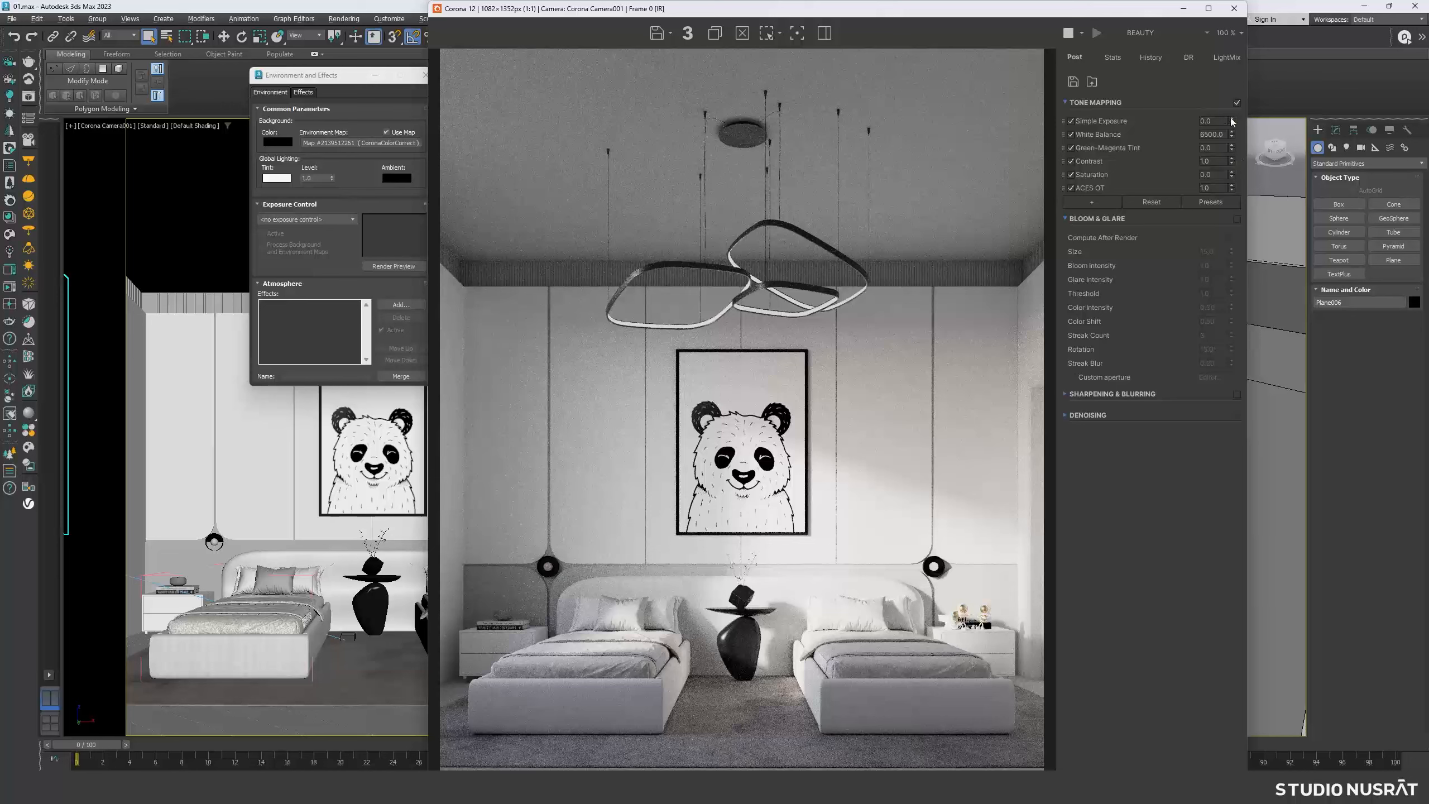
- Set the tone mapping to simple exposure -0.048, white balance about 6539.765 and contrast 1.133
{"action": "mouse_move", "coordinate": [1231, 122]}
{"action": "left_mouse_down"}
{"action": "mouse_move", "coordinate": [1228, 206]}
{"action": "mouse_move", "coordinate": [1230, 131]}
{"action": "left_mouse_up"}
{"action": "left_click_drag", "start_coordinate": [1090, 15], "coordinate": [1068, 16]}
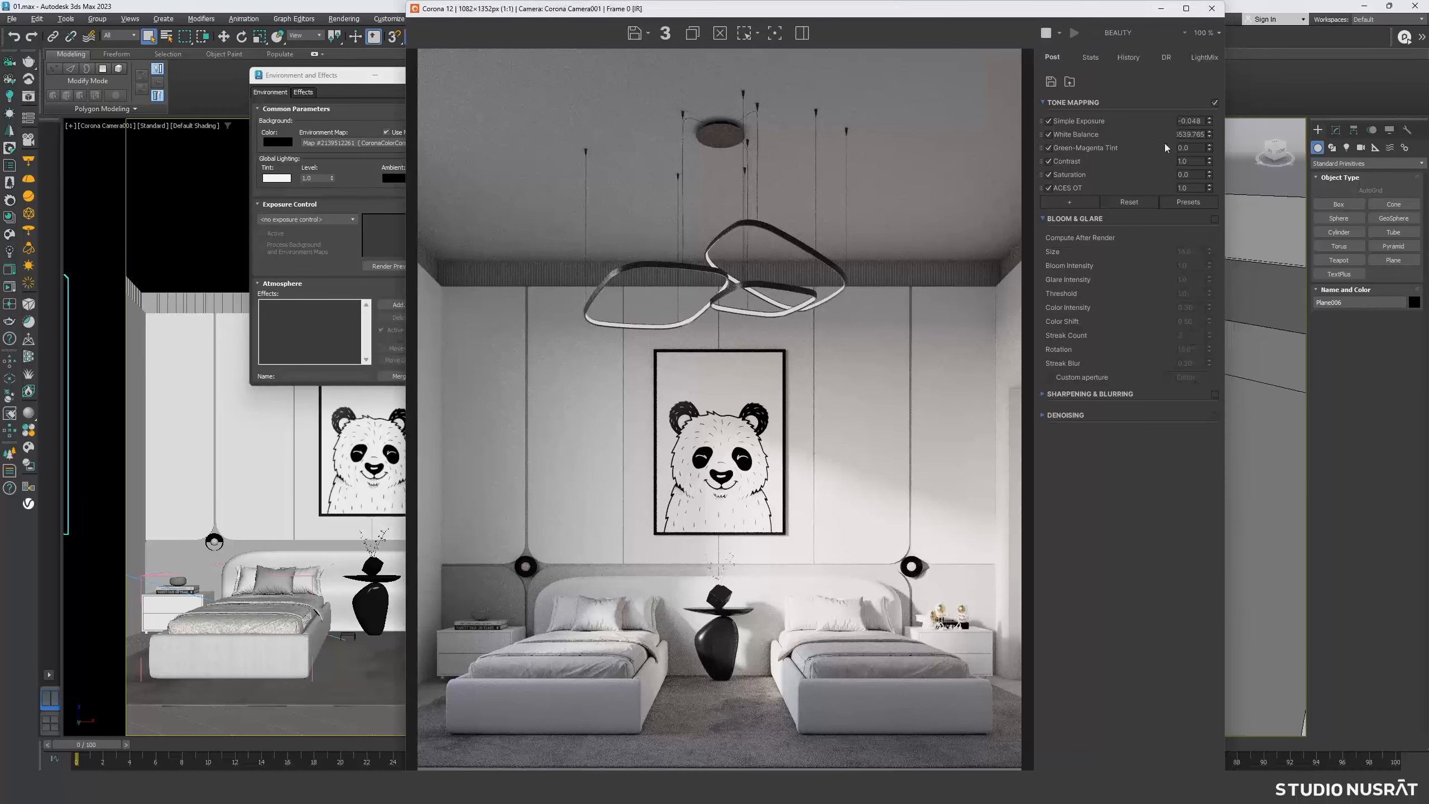
{"action": "left_click_drag", "start_coordinate": [1210, 162], "coordinate": [1211, 121]}
- Add a Tone Curve operator to the tone mapping and set its highlights to -0.452 and lights to -0.180
{"action": "left_click", "coordinate": [1094, 200]}
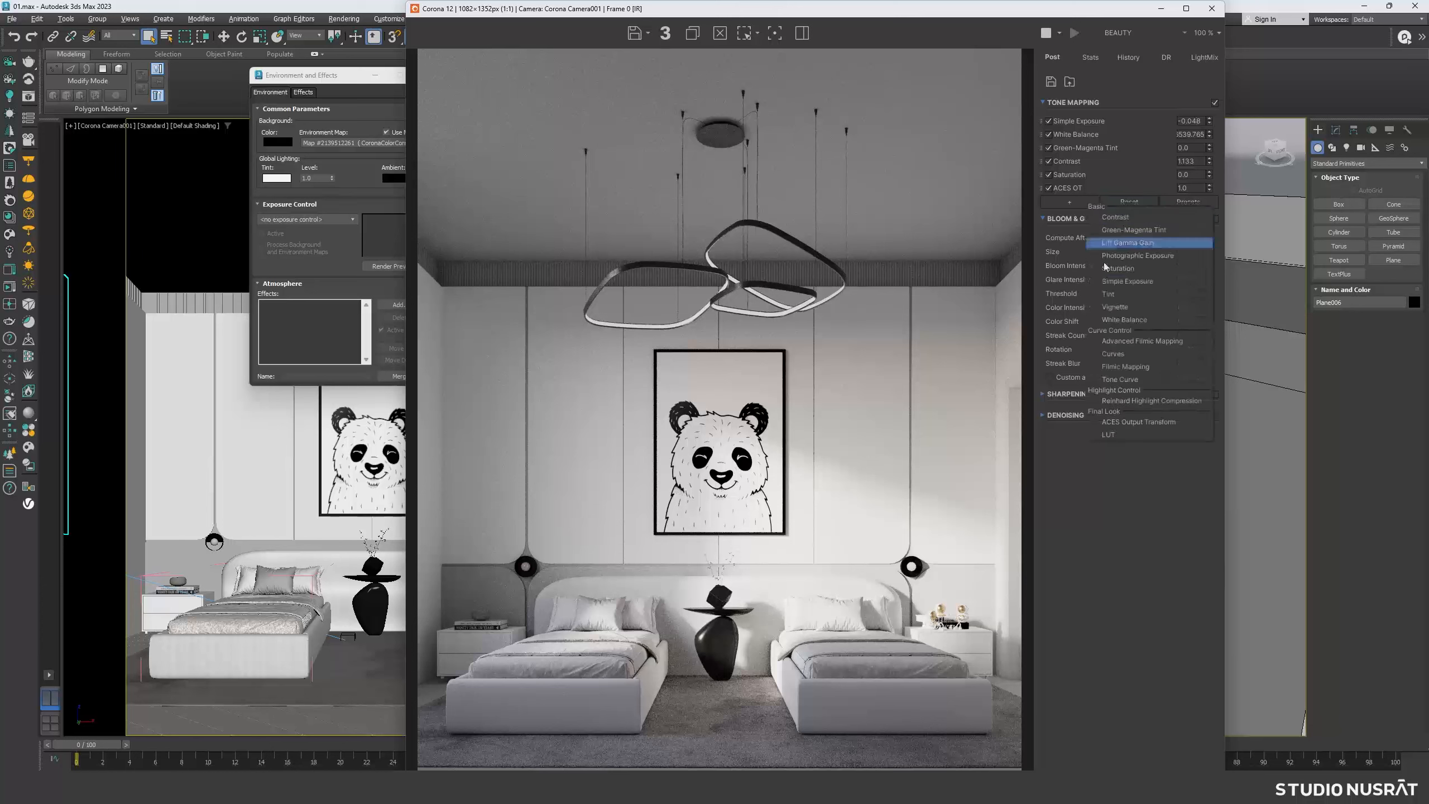
{"action": "left_click", "coordinate": [1145, 379]}
{"action": "left_click", "coordinate": [1211, 200]}
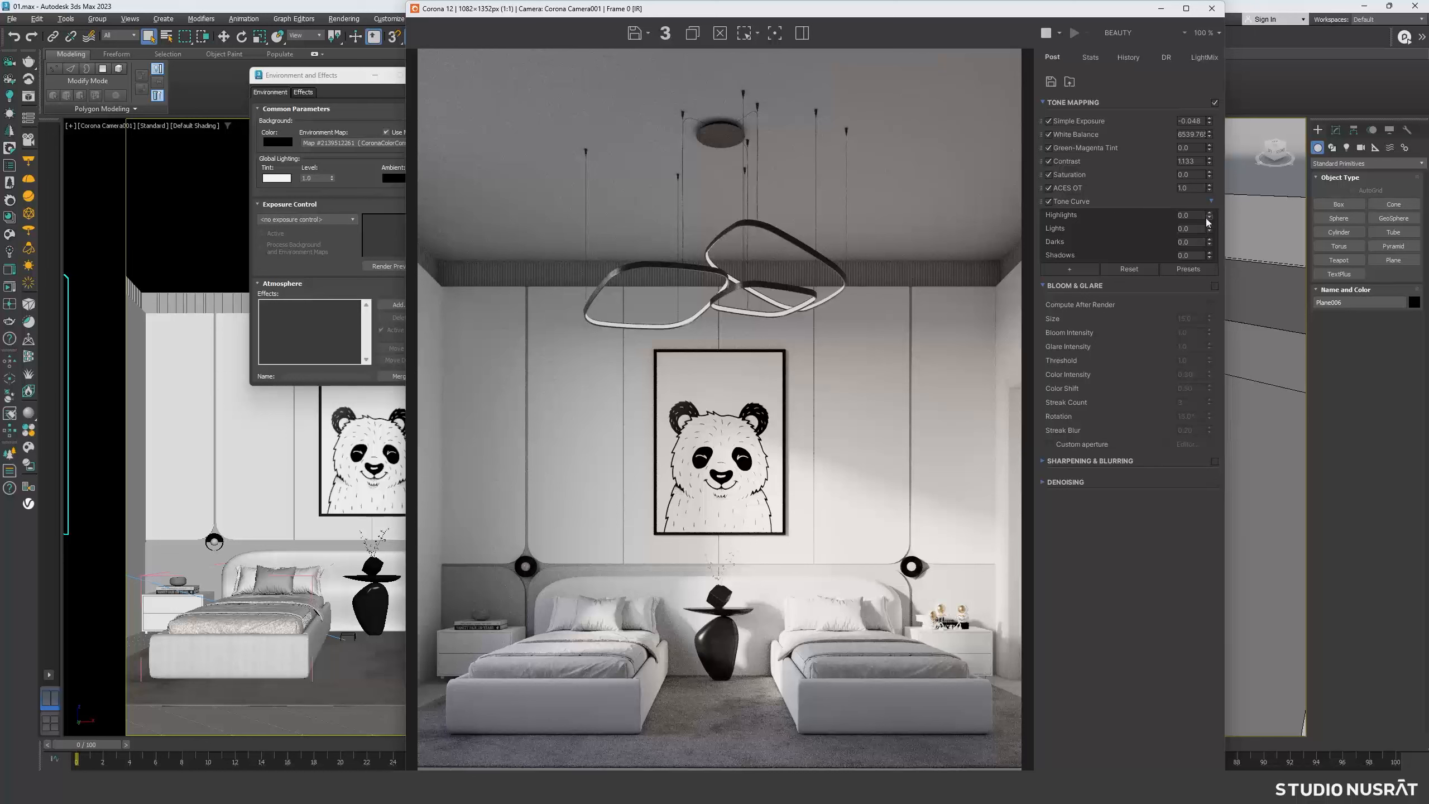
{"action": "left_click_drag", "start_coordinate": [1208, 219], "coordinate": [1205, 272]}
{"action": "left_click_drag", "start_coordinate": [1195, 333], "coordinate": [1213, 255]}
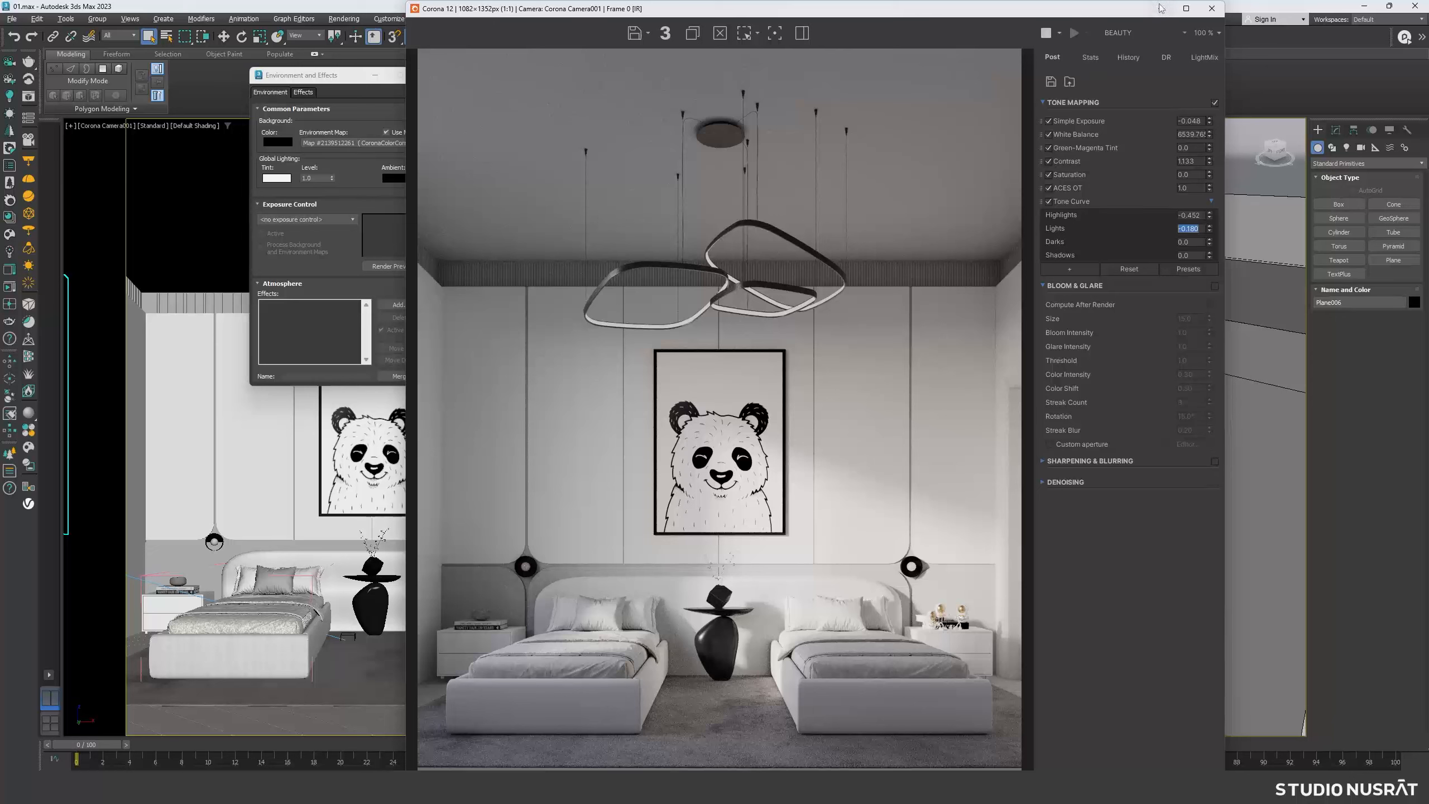
- Move the render window clear of the camera viewport and minimize the Environment and Effects window
{"action": "left_click_drag", "start_coordinate": [1125, 12], "coordinate": [1310, 11]}
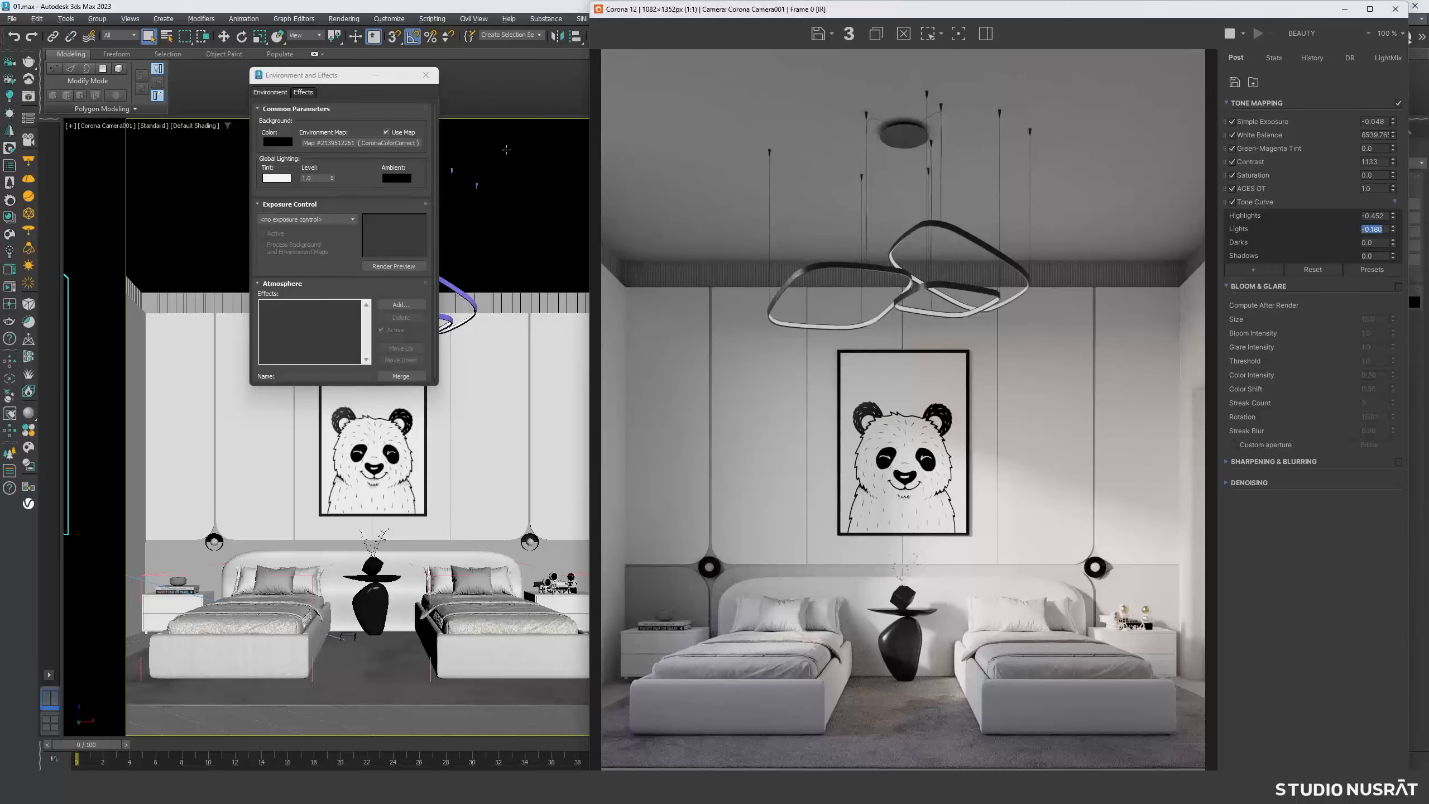
{"action": "left_click", "coordinate": [375, 77]}
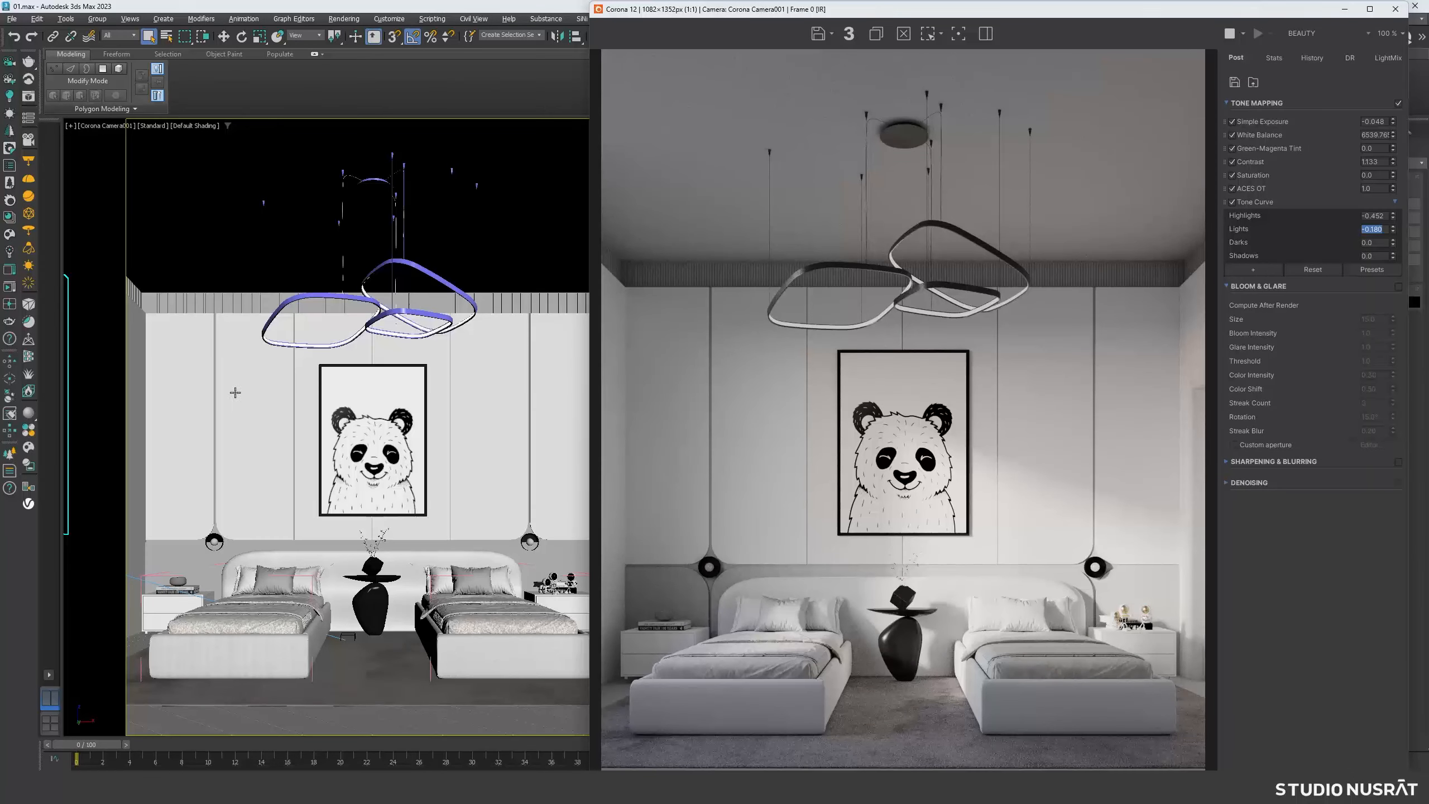
- Select the room's wall and ceiling-trim geometry and assign it a newly created CoronaLegacyMtl material
{"action": "left_click", "coordinate": [236, 248]}
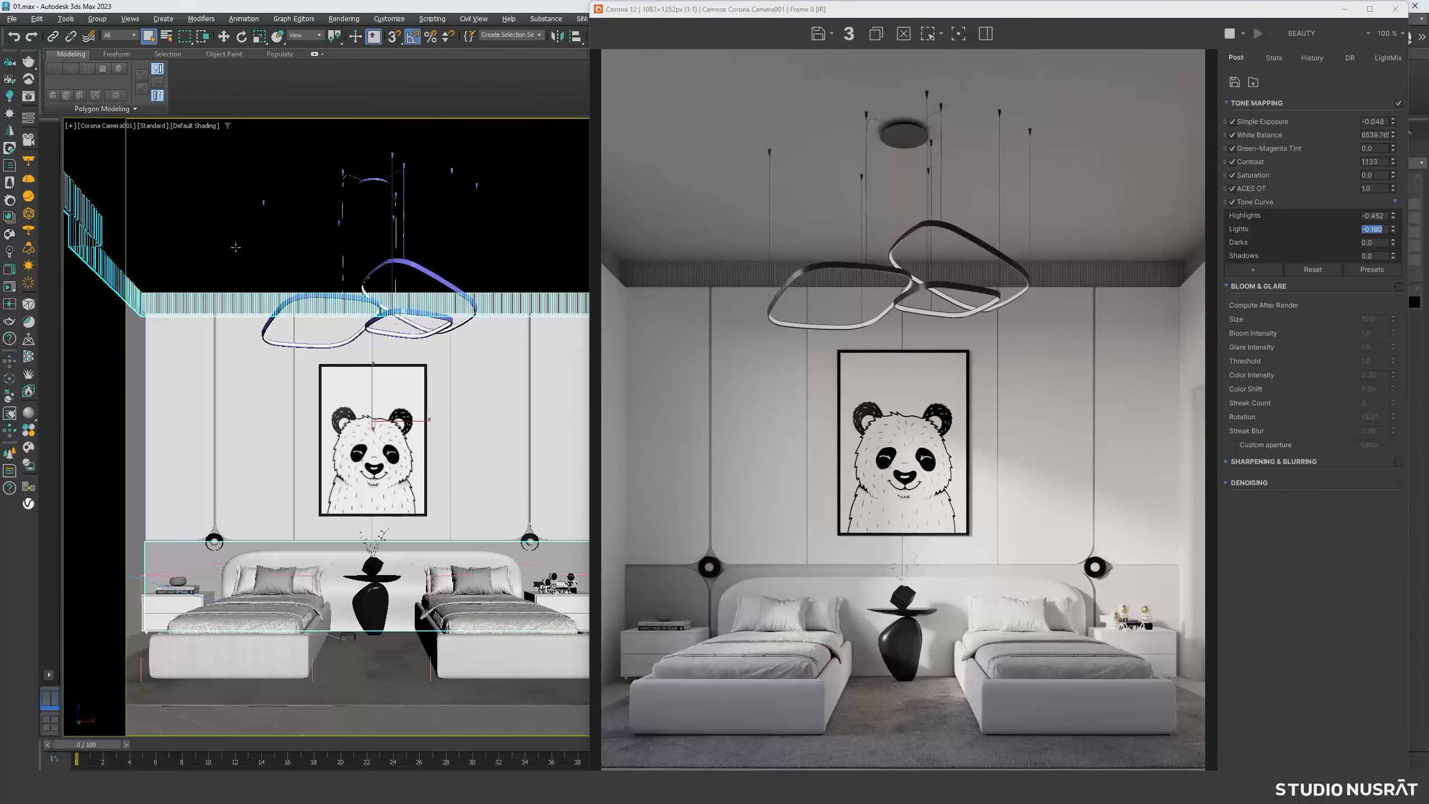
{"action": "key", "text": "m"}
{"action": "middle_click_drag", "start_coordinate": [752, 433], "coordinate": [599, 413]}
{"action": "left_click_drag", "start_coordinate": [819, 495], "coordinate": [707, 416]}
{"action": "mouse_move", "coordinate": [754, 421]}
{"action": "mouse_move", "coordinate": [848, 447]}
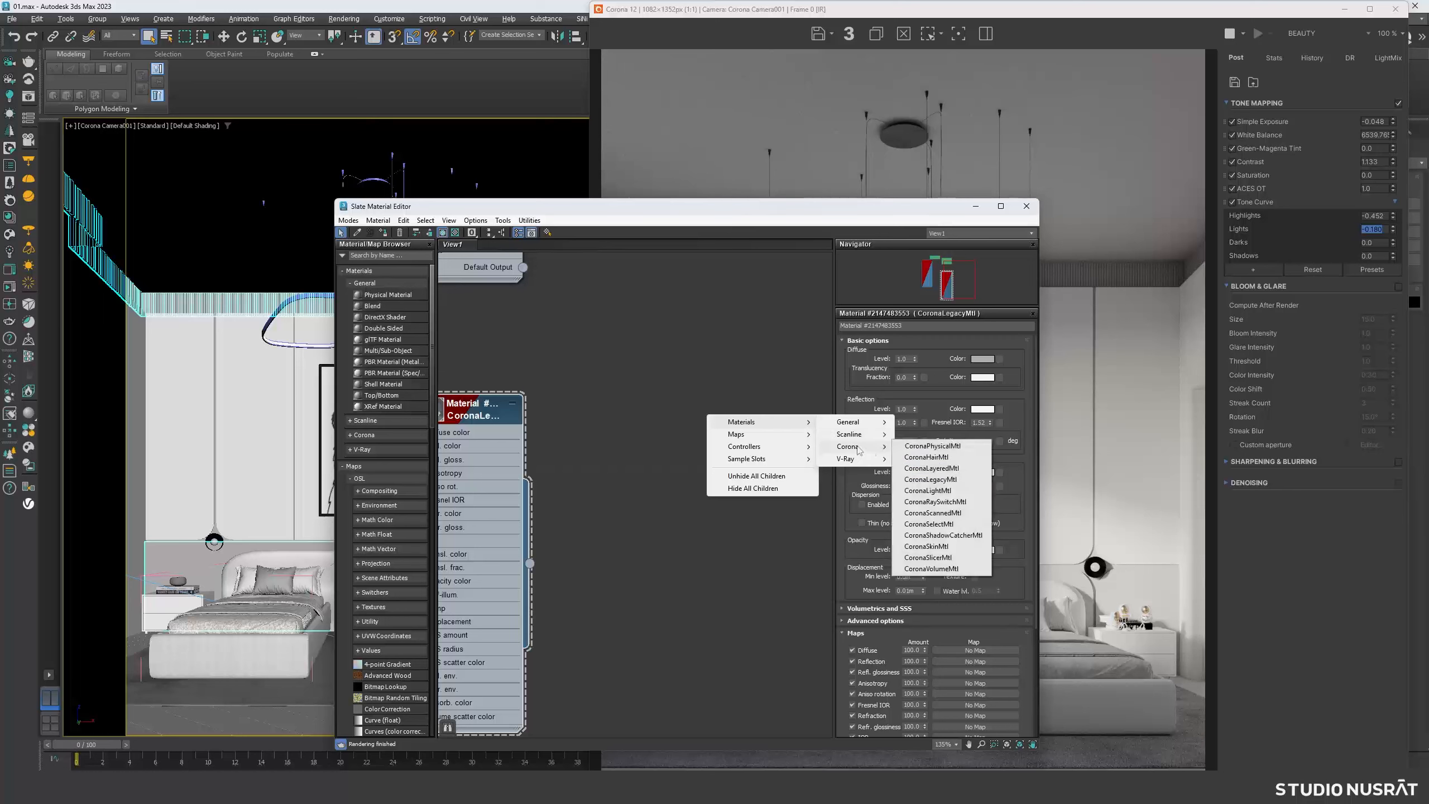
{"action": "left_click", "coordinate": [955, 478]}
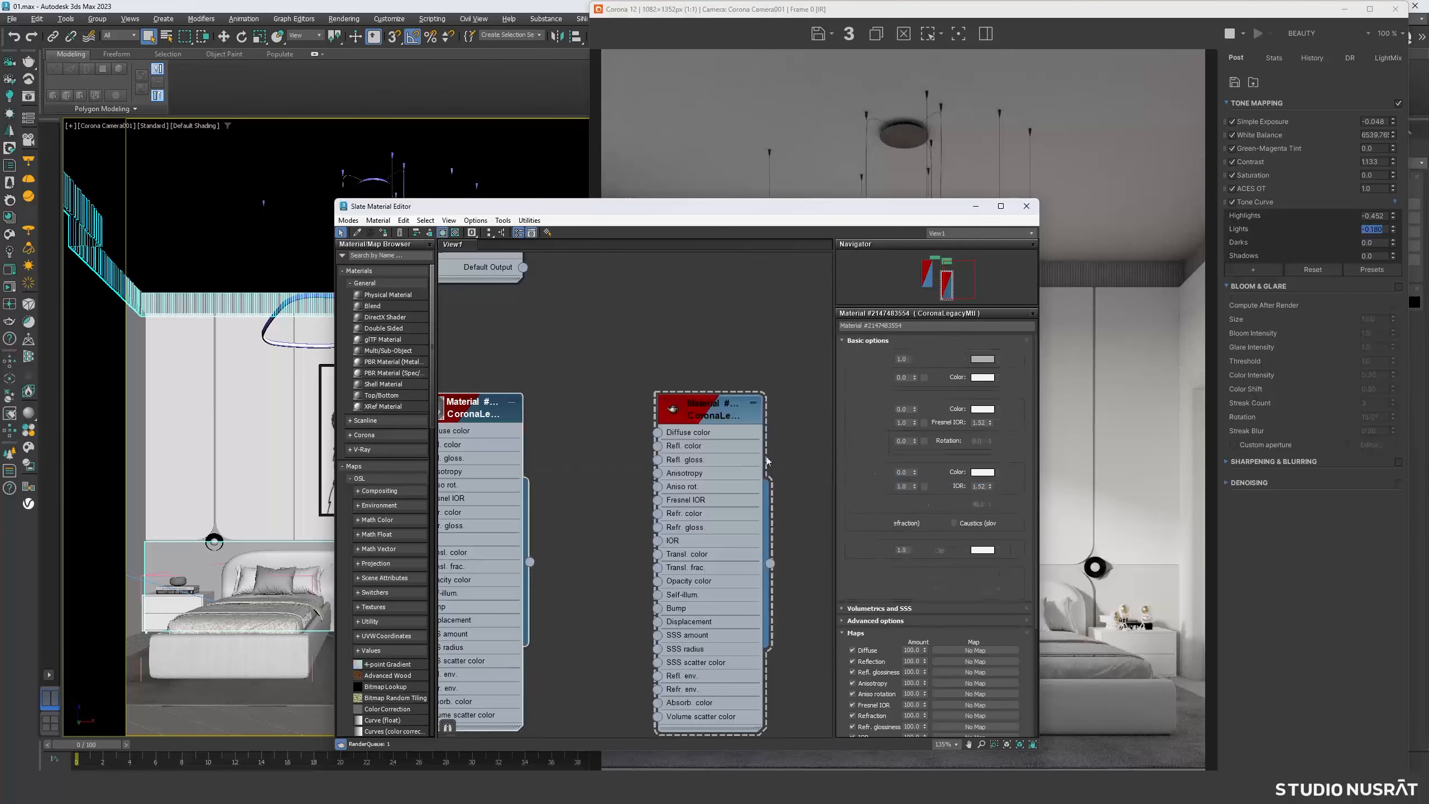
{"action": "right_click", "coordinate": [689, 413]}
{"action": "left_click", "coordinate": [737, 425]}
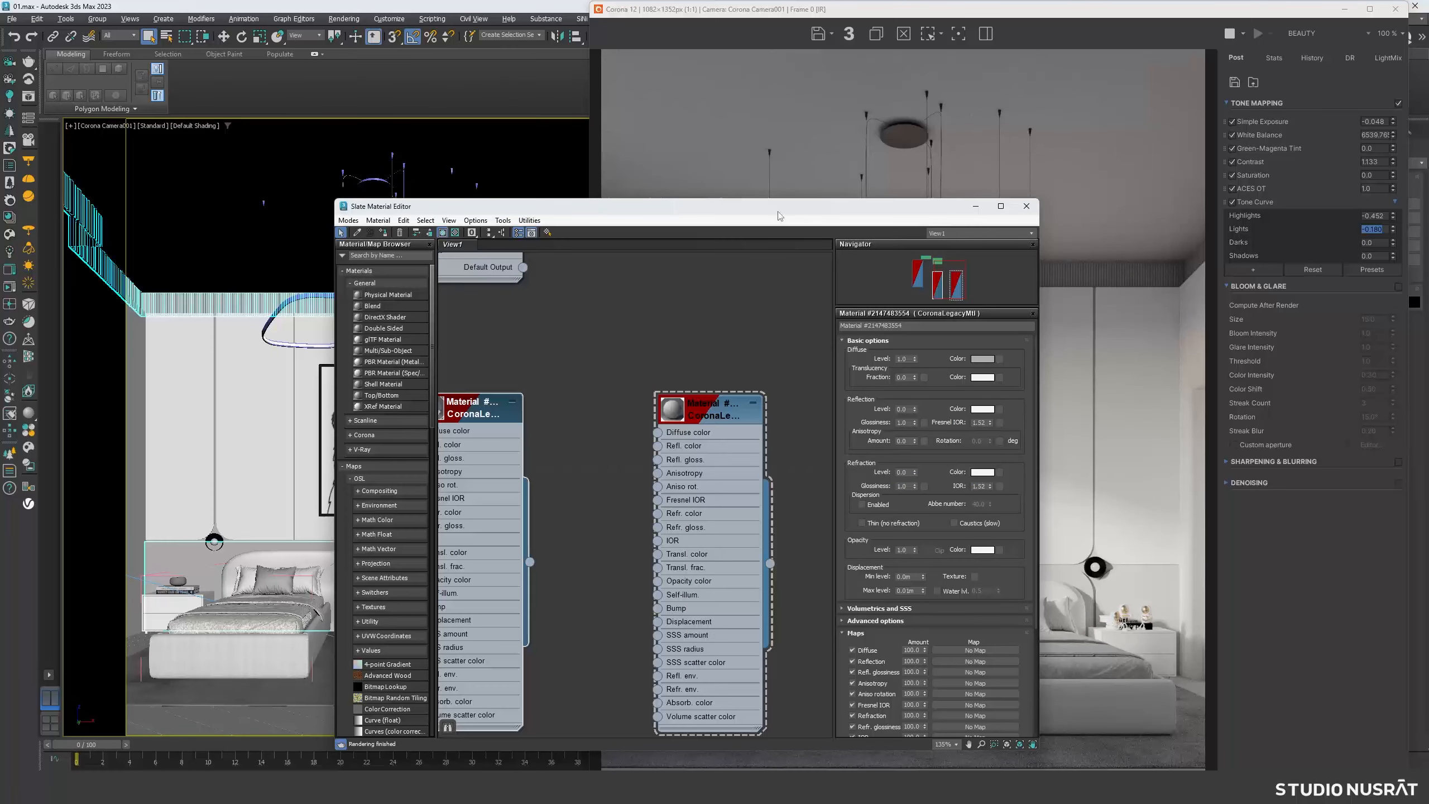
{"action": "left_click_drag", "start_coordinate": [800, 219], "coordinate": [482, 214]}
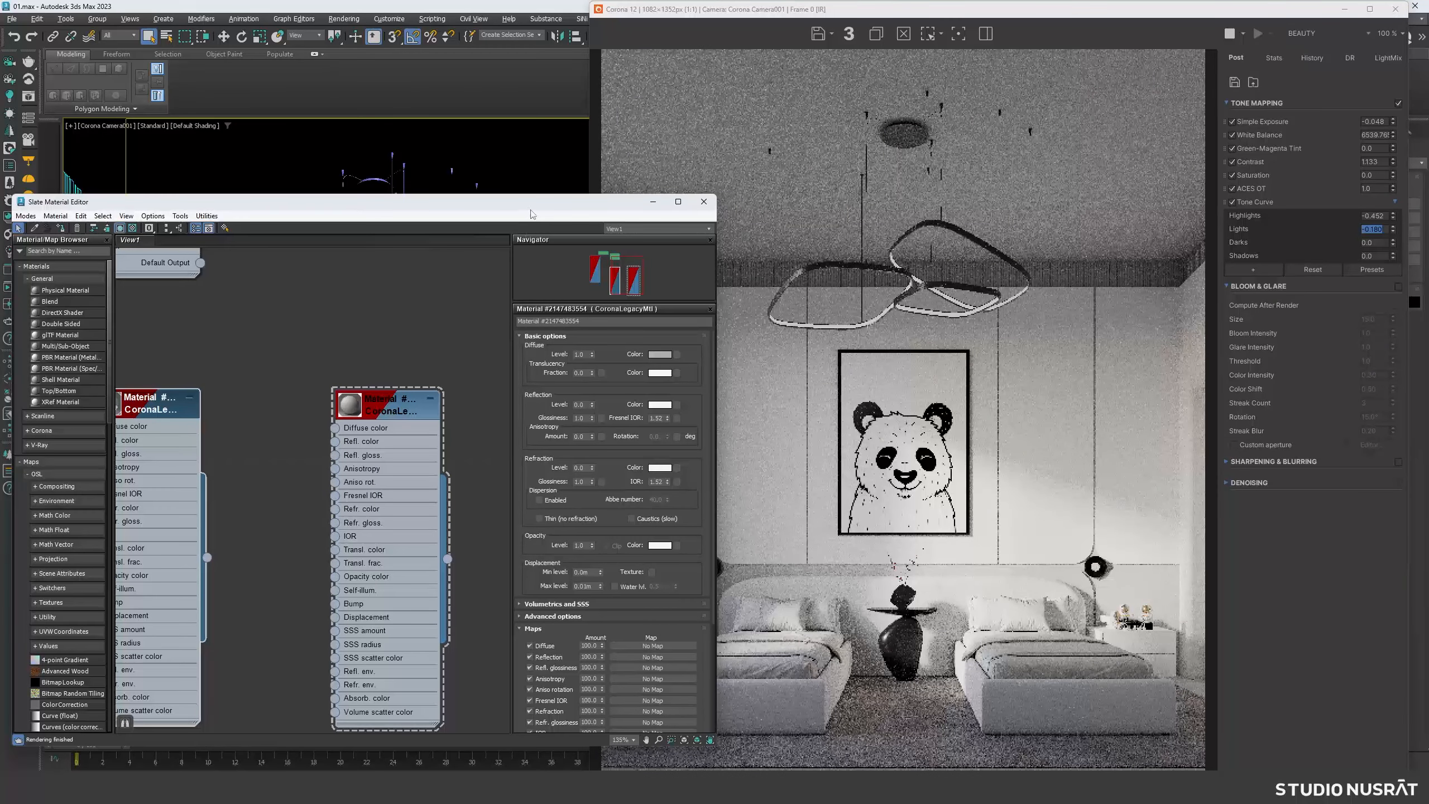
- Set the new wall and trim material's diffuse colour to dark green with hue 73, saturation 110 and value 42
{"action": "left_click_drag", "start_coordinate": [542, 204], "coordinate": [463, 200]}
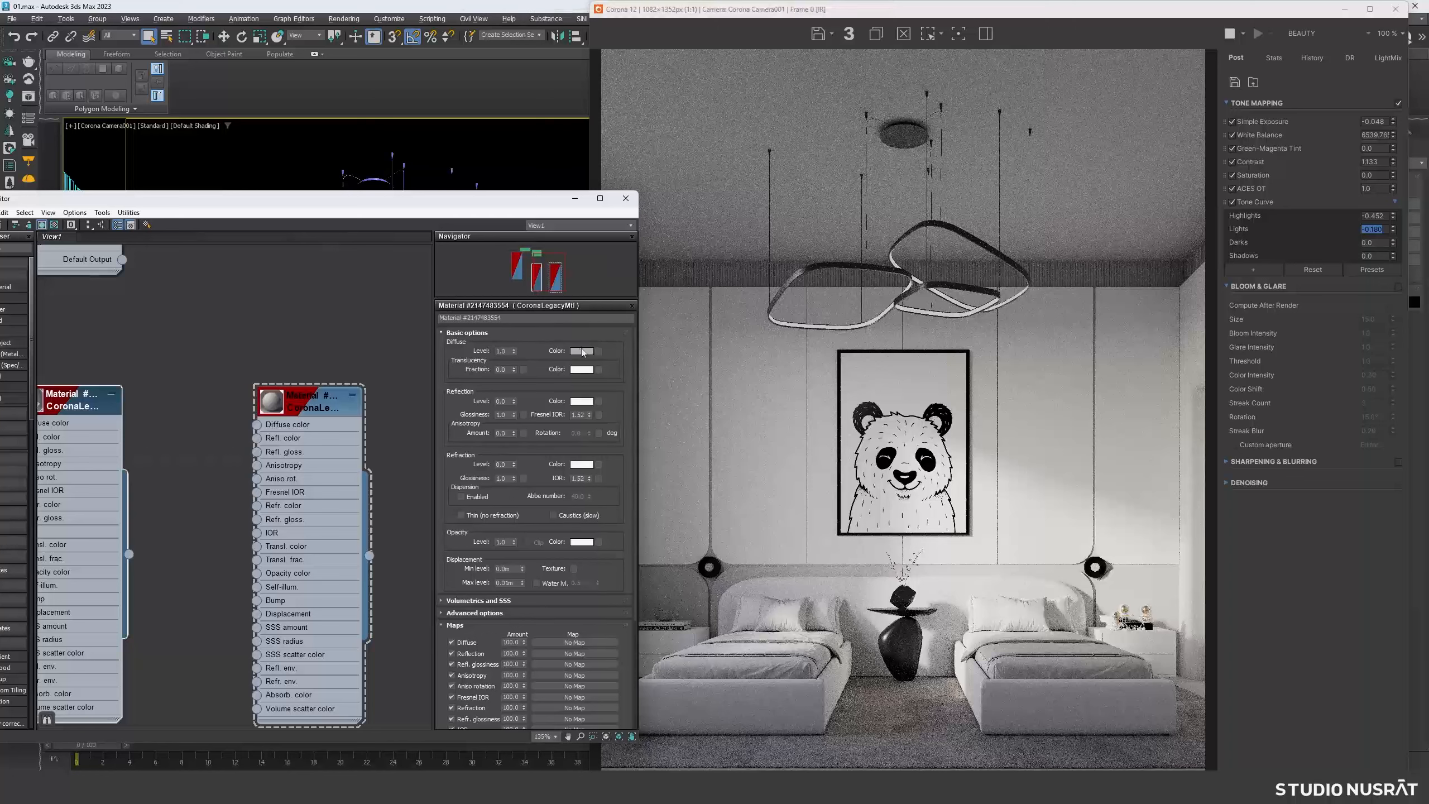
{"action": "left_click", "coordinate": [582, 350]}
{"action": "left_click", "coordinate": [370, 251]}
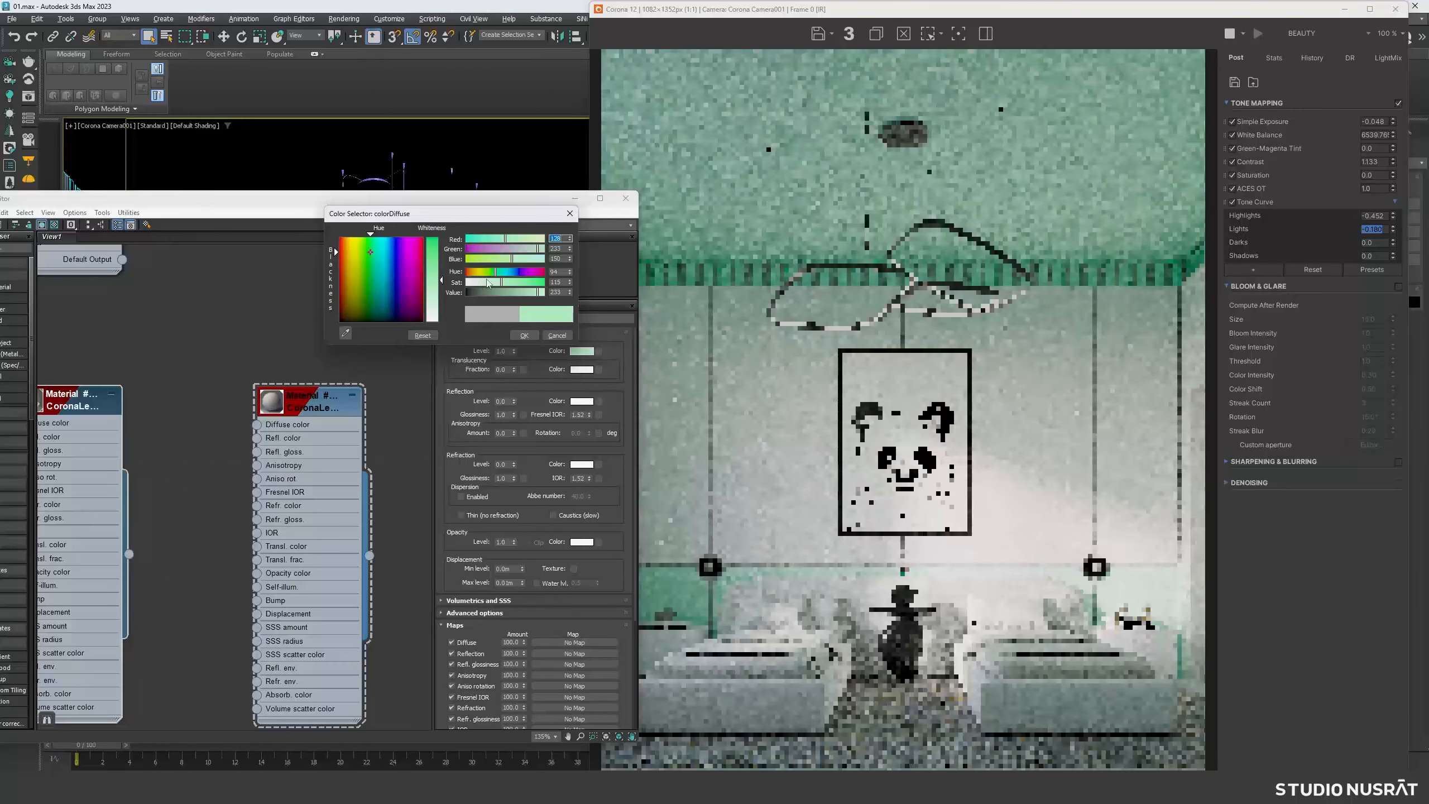
{"action": "left_click_drag", "start_coordinate": [496, 272], "coordinate": [481, 294]}
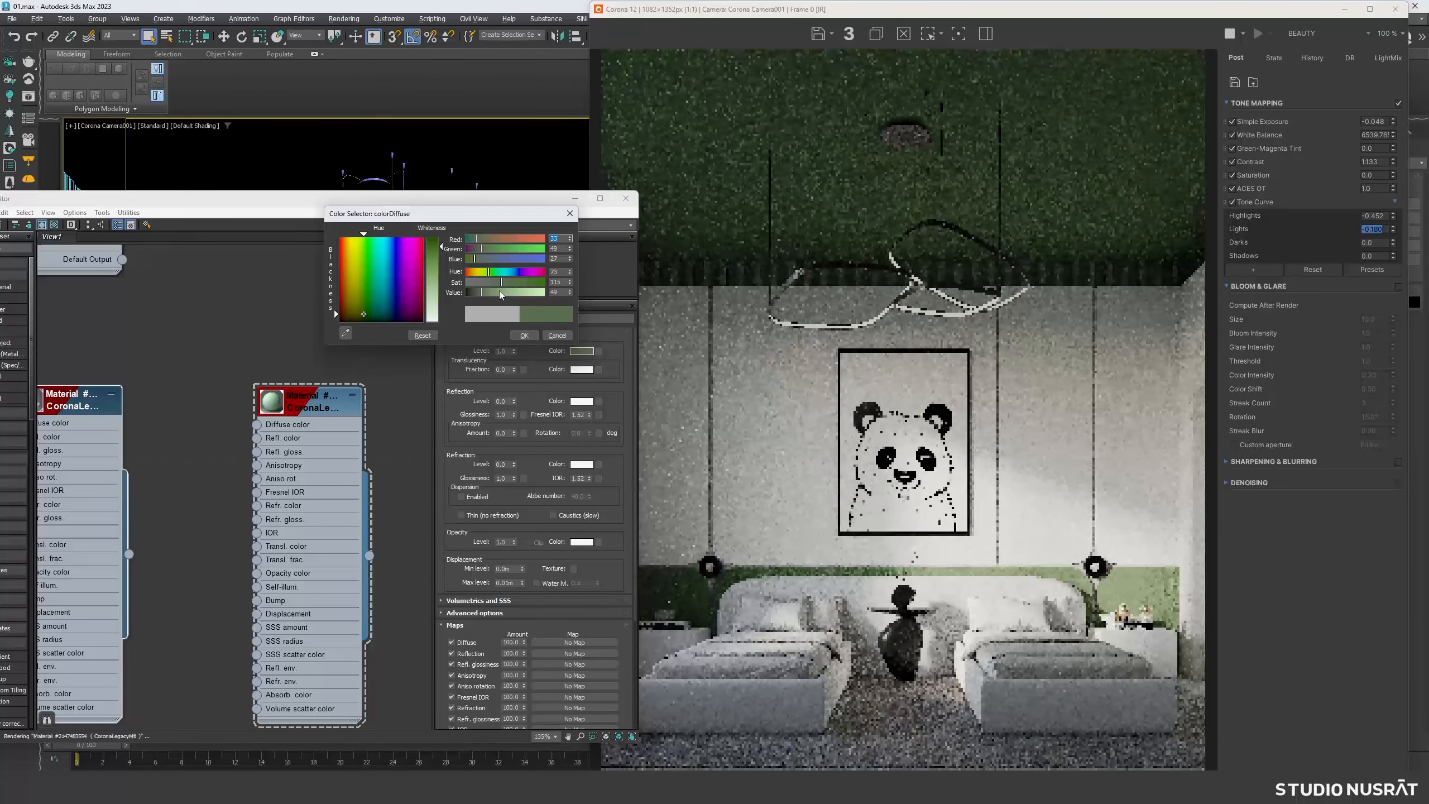
{"action": "left_click_drag", "start_coordinate": [500, 285], "coordinate": [497, 285]}
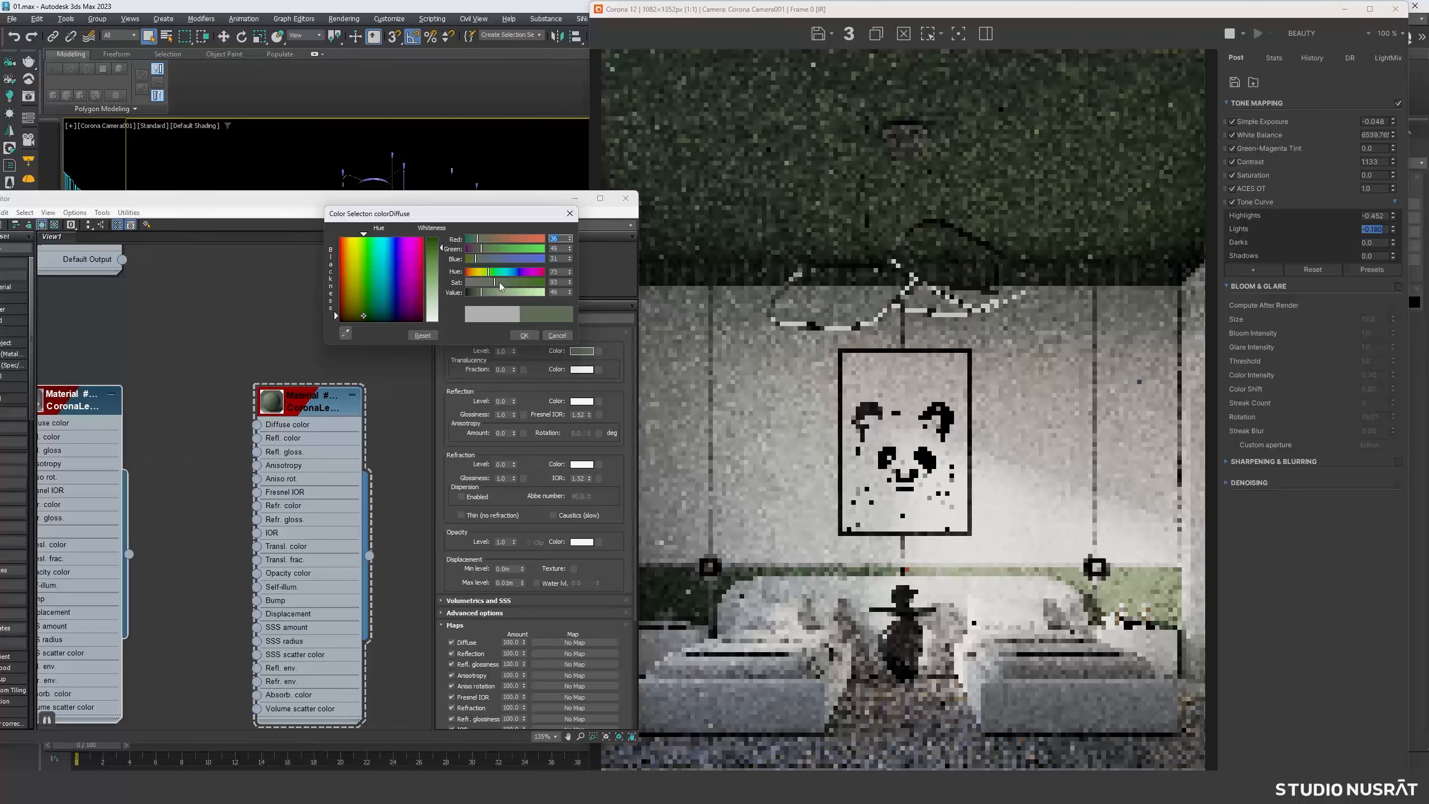
{"action": "left_click", "coordinate": [499, 282]}
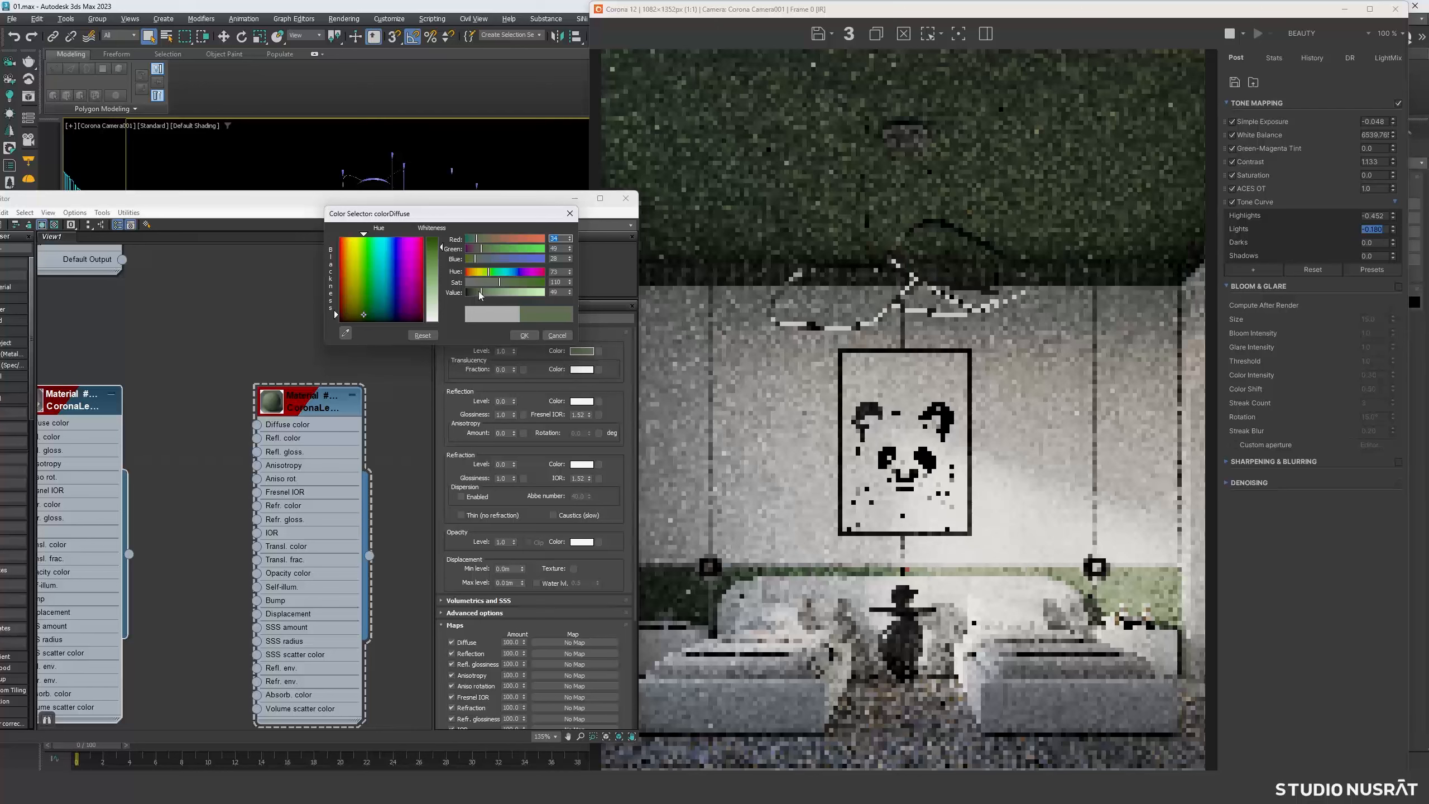
{"action": "left_click_drag", "start_coordinate": [481, 293], "coordinate": [479, 293]}
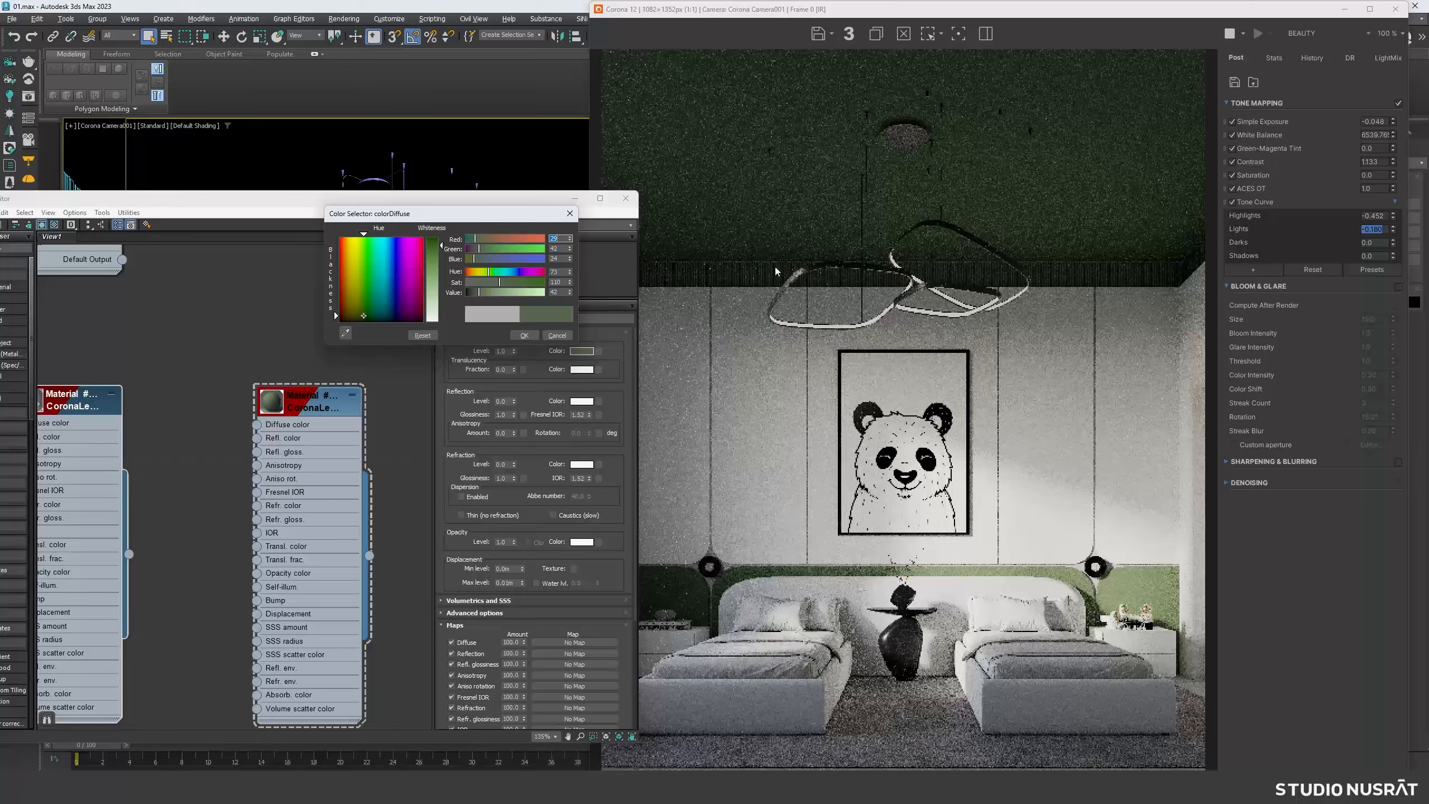
{"action": "scroll", "coordinate": [765, 266], "scroll_direction": "up", "scroll_amount": 2}
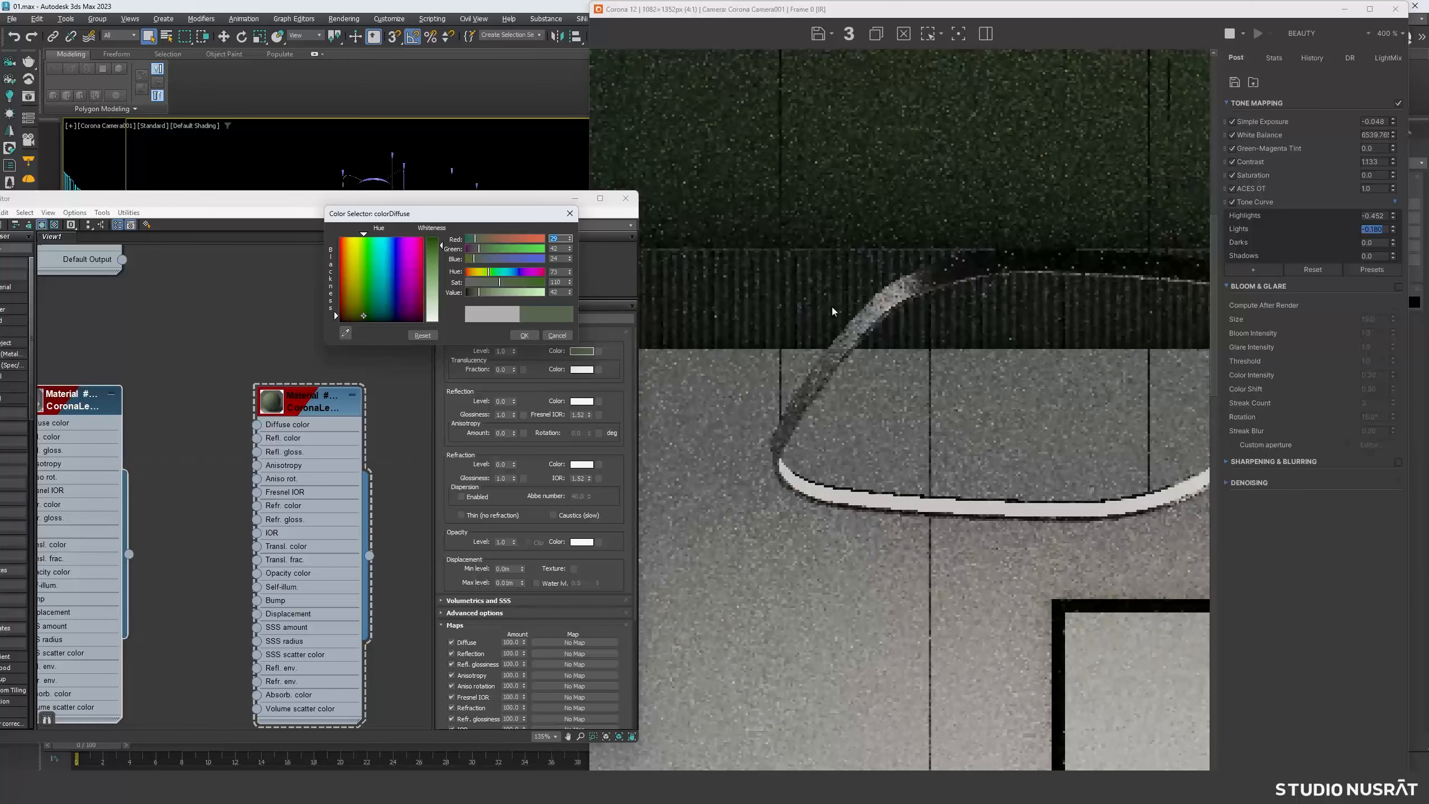
{"action": "scroll", "coordinate": [833, 311], "scroll_direction": "down", "scroll_amount": 2}
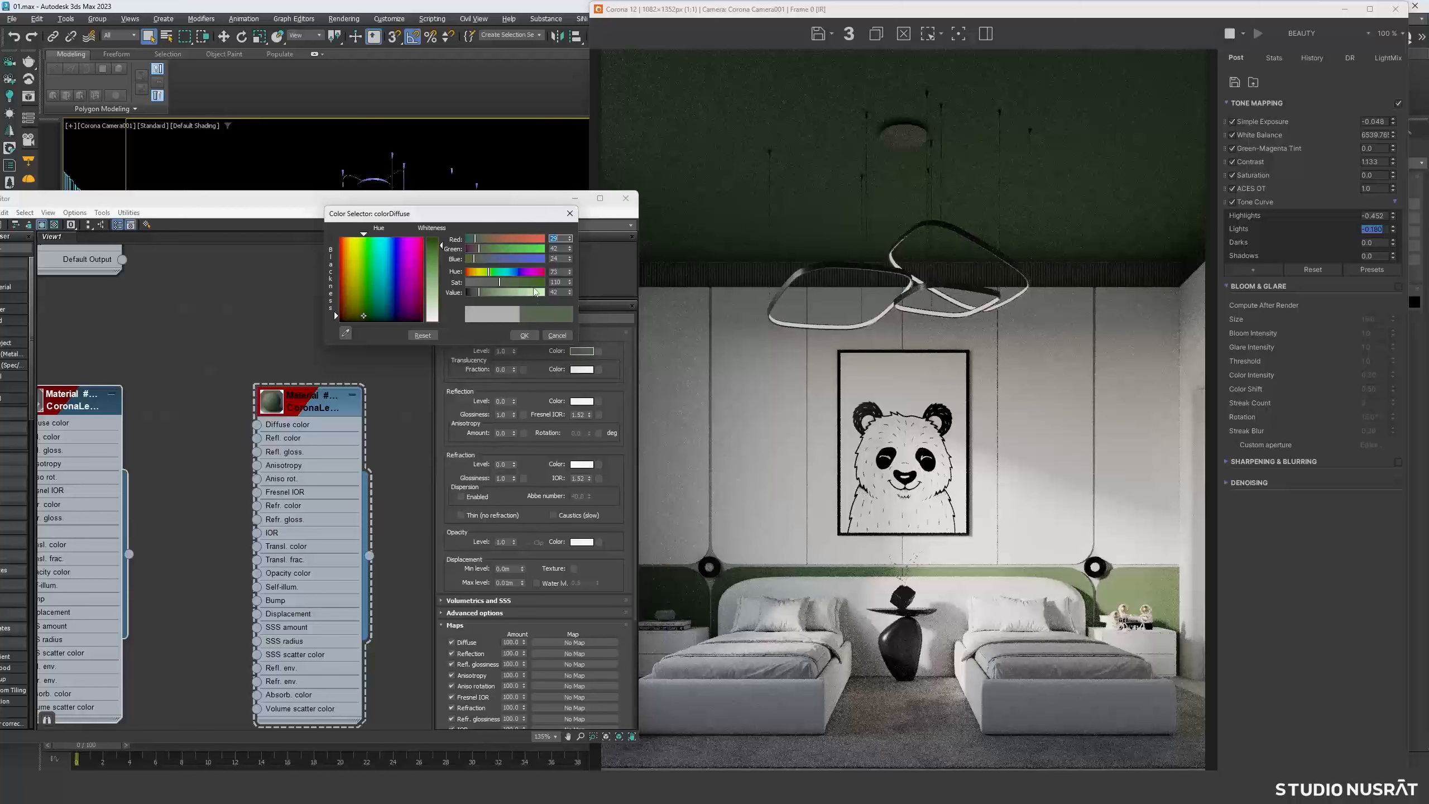
{"action": "left_click", "coordinate": [524, 334]}
- Select the ceiling geometry behind the slatted trim and assign the dark green material to it
{"action": "left_click_drag", "start_coordinate": [372, 202], "coordinate": [754, 220]}
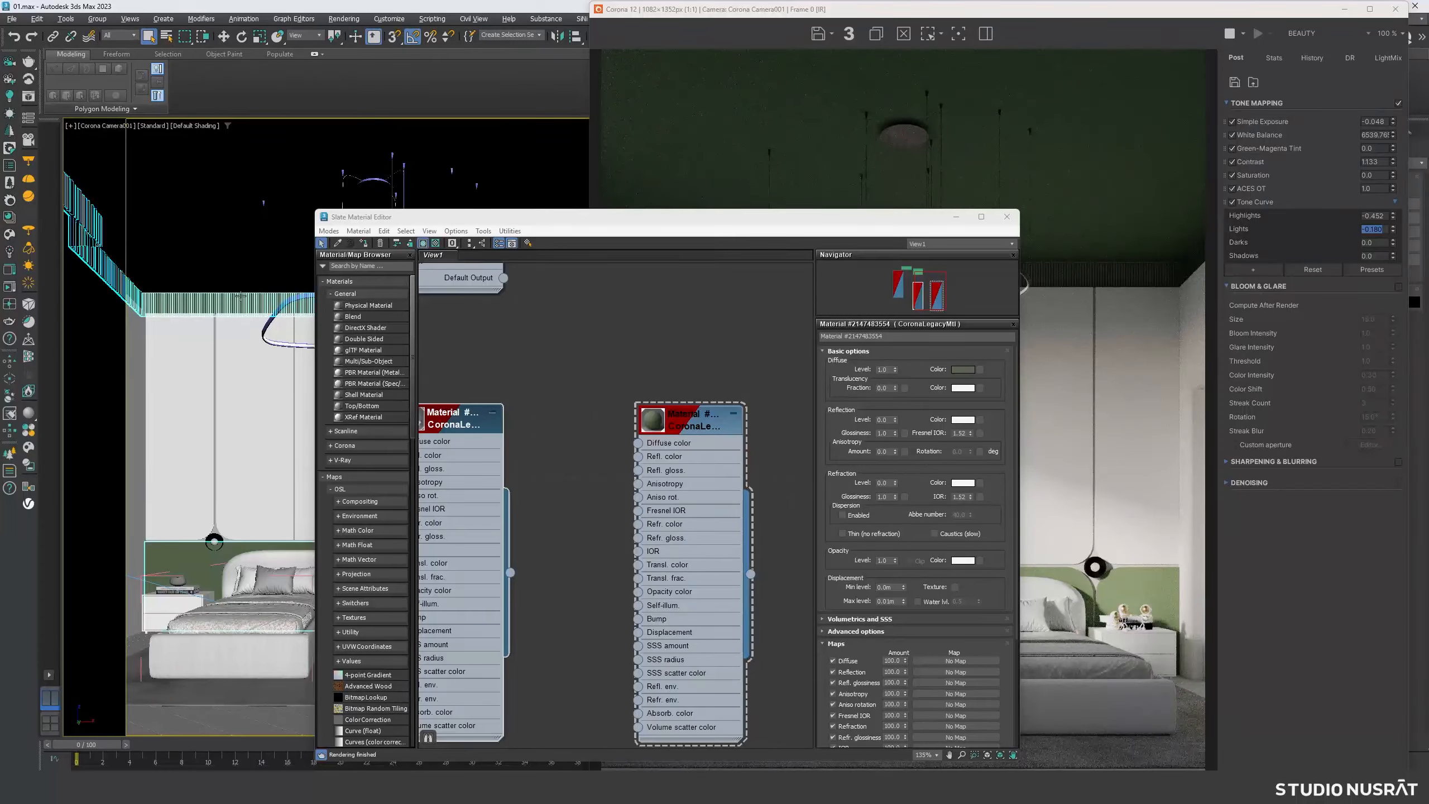
{"action": "left_click", "coordinate": [222, 298]}
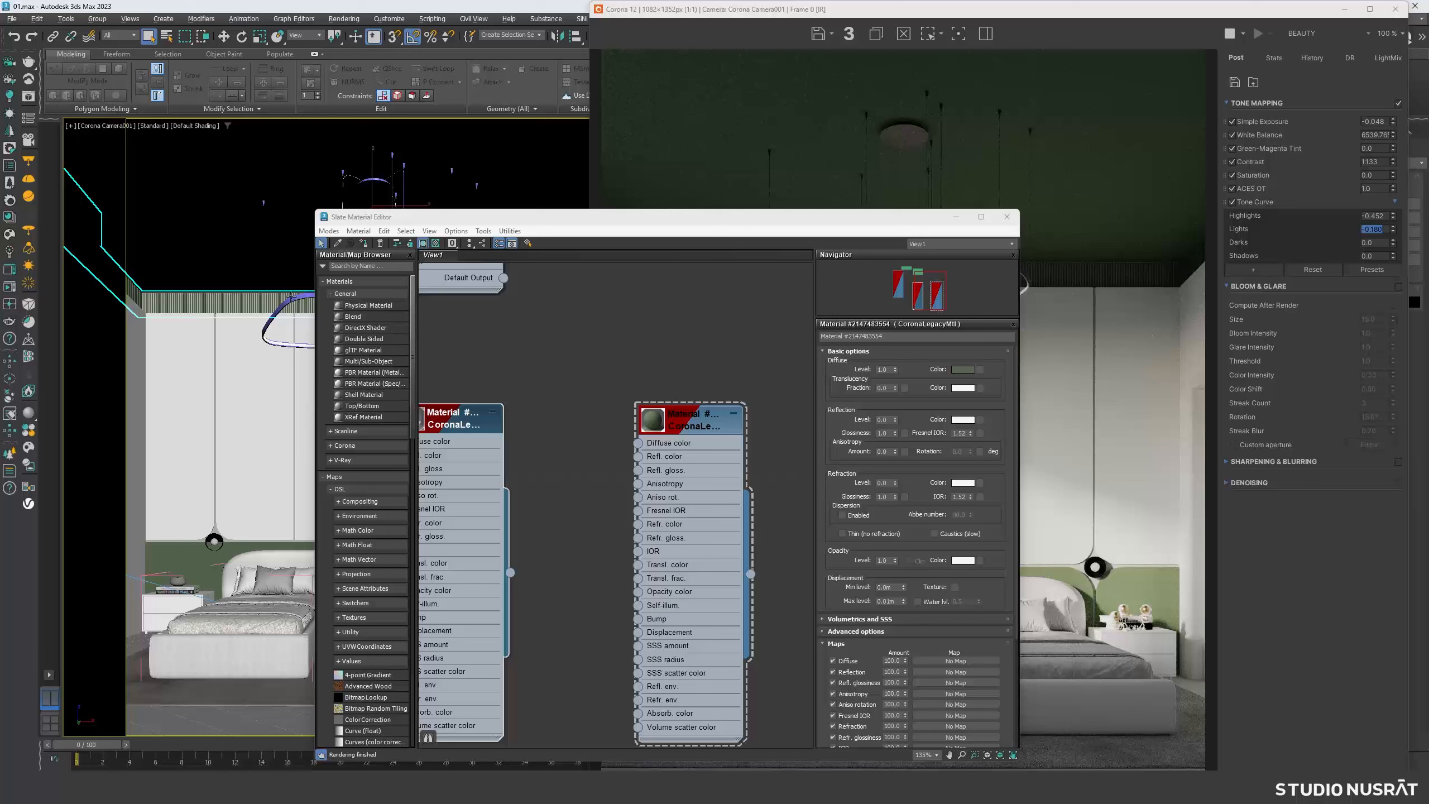
{"action": "left_click", "coordinate": [222, 298]}
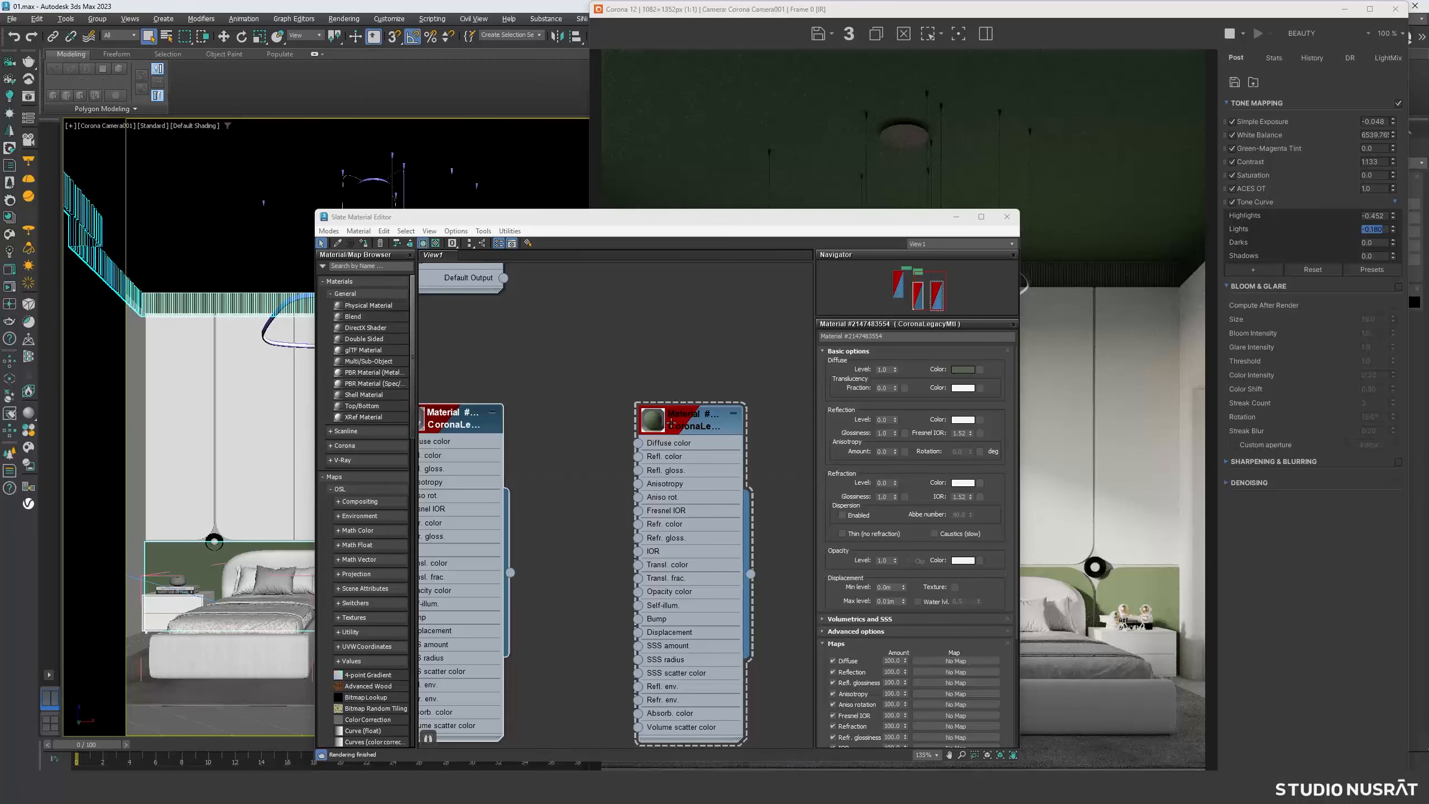
{"action": "key", "text": "ctrl+z"}
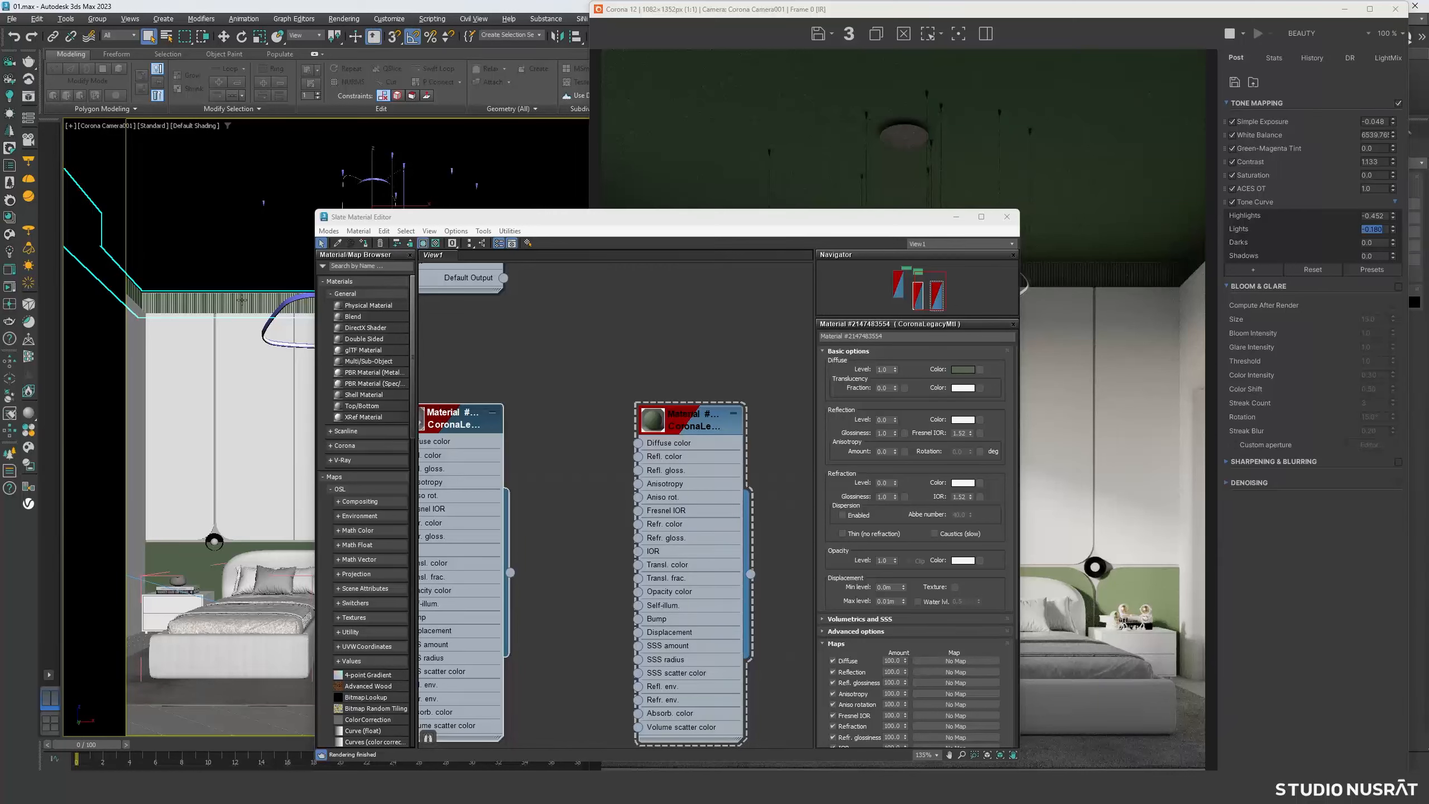
{"action": "left_click", "coordinate": [242, 299]}
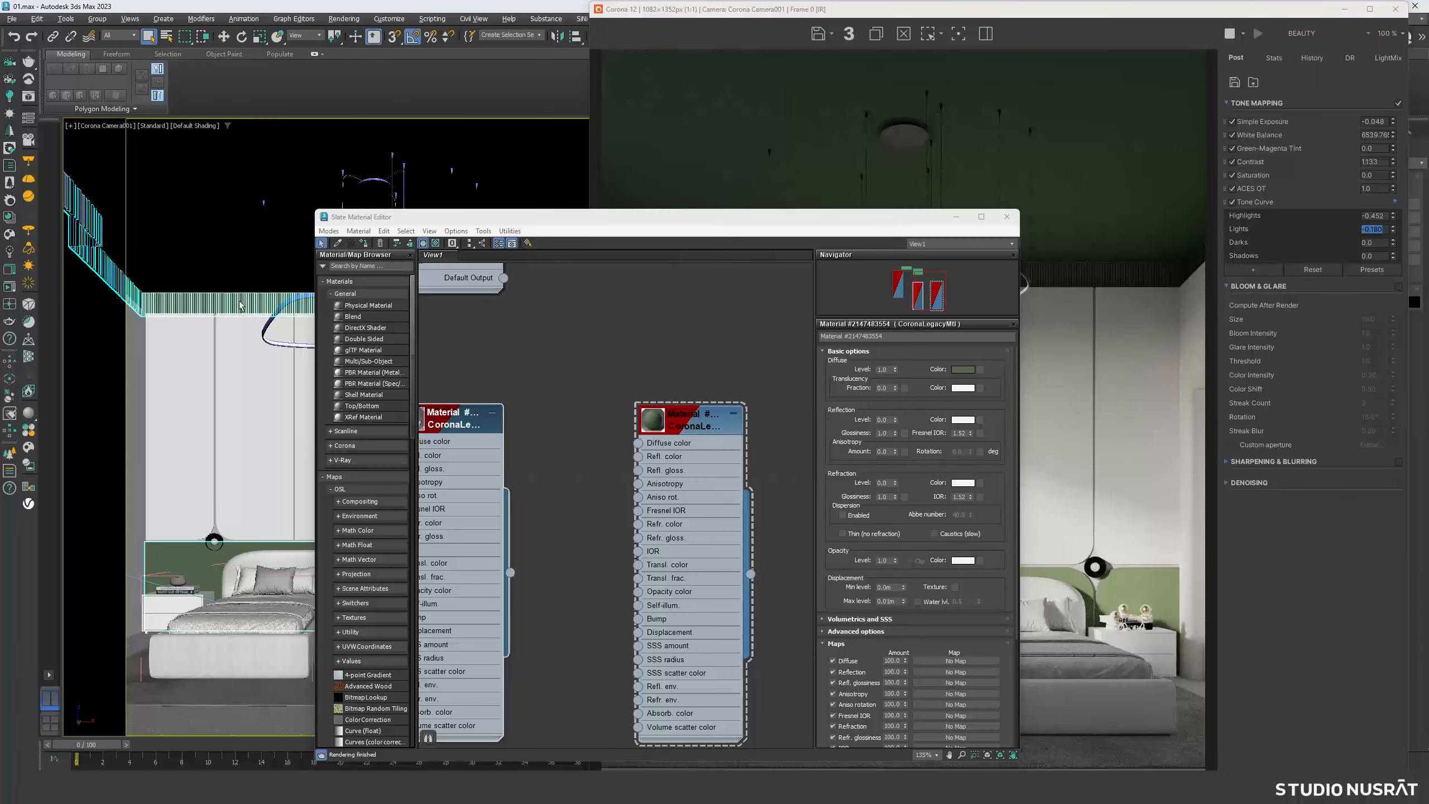
{"action": "left_click", "coordinate": [239, 305]}
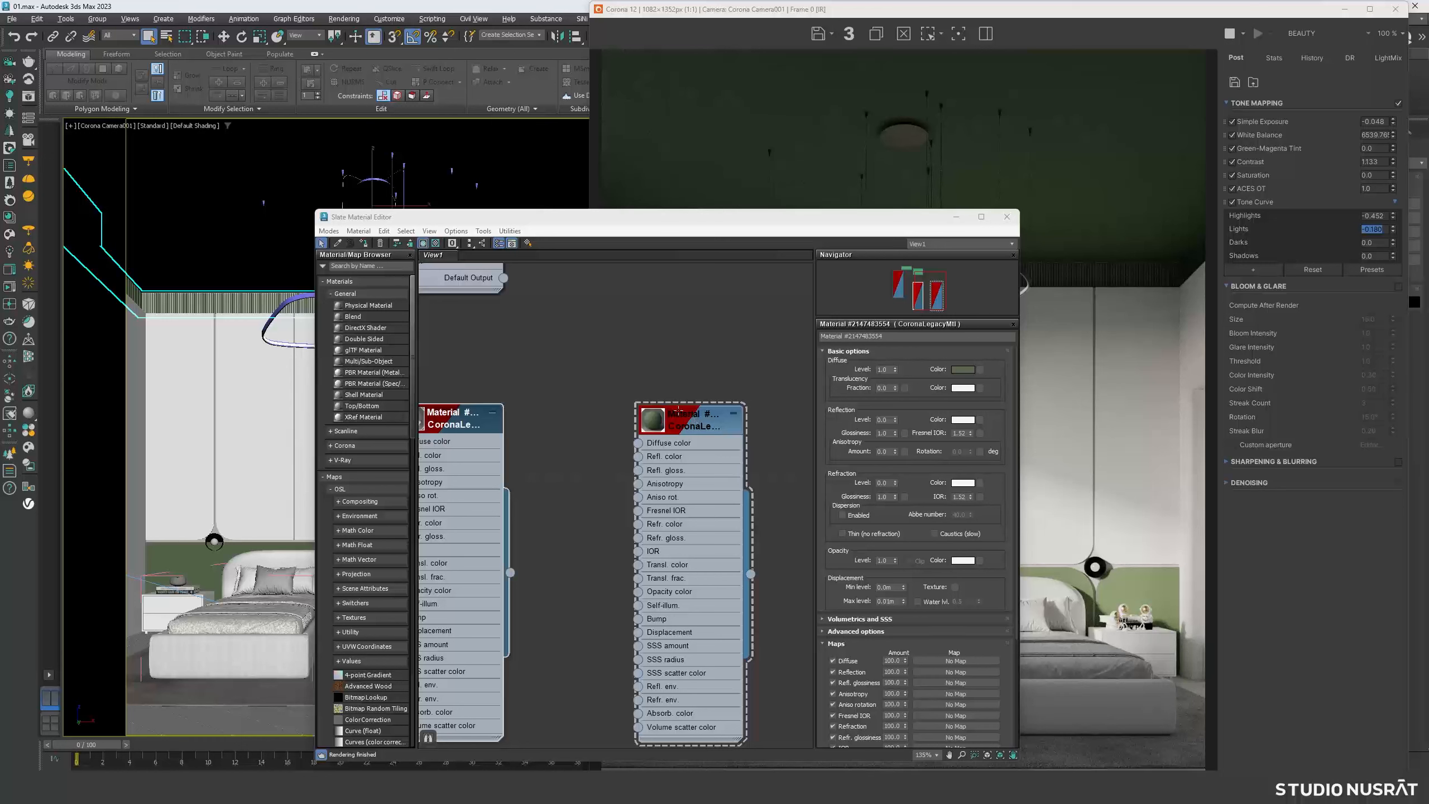
{"action": "right_click", "coordinate": [678, 414]}
{"action": "left_click", "coordinate": [696, 437]}
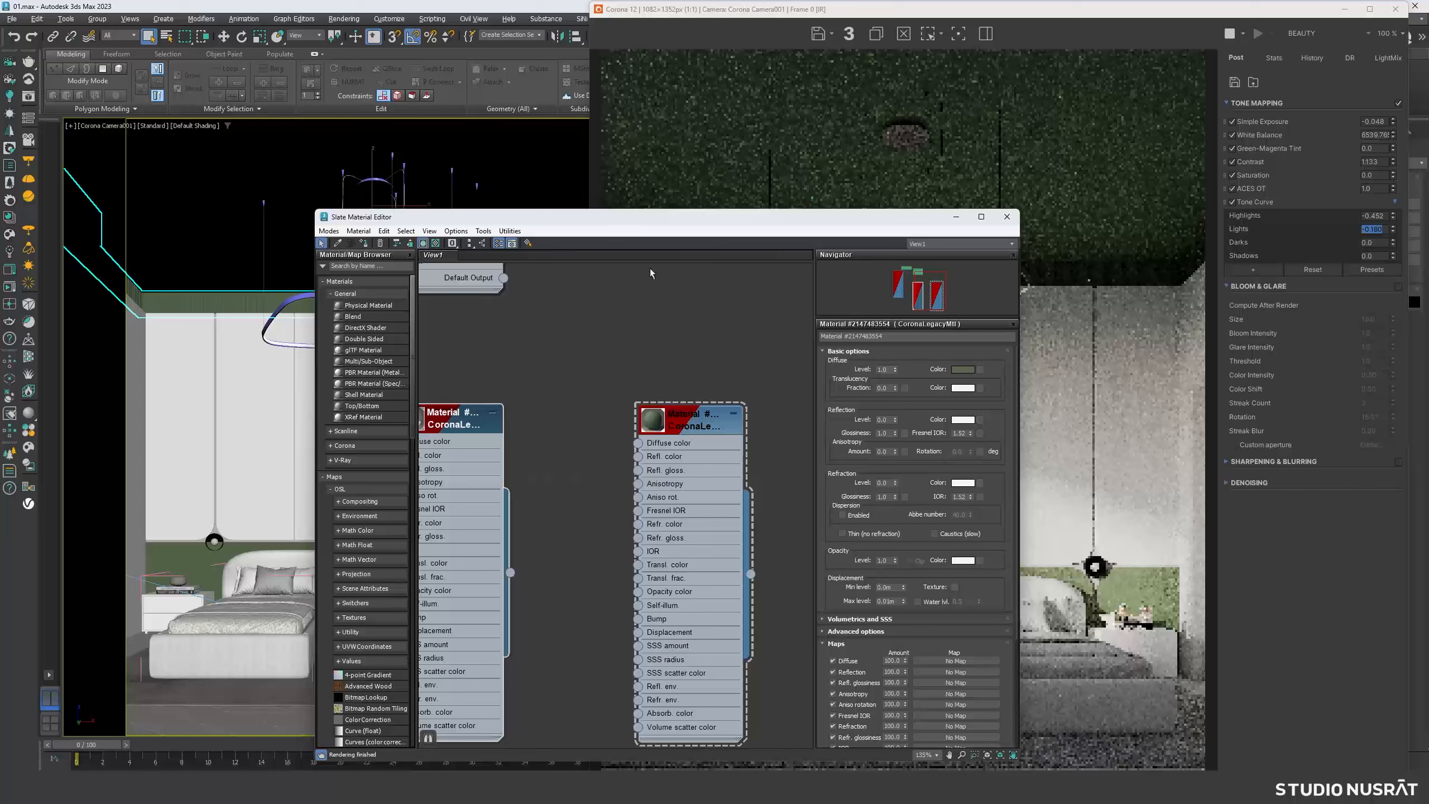
- Duplicate the dark green CoronaLegacyMtl beside the original in the material graph
{"action": "left_click_drag", "start_coordinate": [581, 218], "coordinate": [588, 175]}
{"action": "middle_click_drag", "start_coordinate": [629, 307], "coordinate": [431, 315]}
{"action": "left_click_drag", "start_coordinate": [399, 385], "coordinate": [563, 386], "text": "shift"}
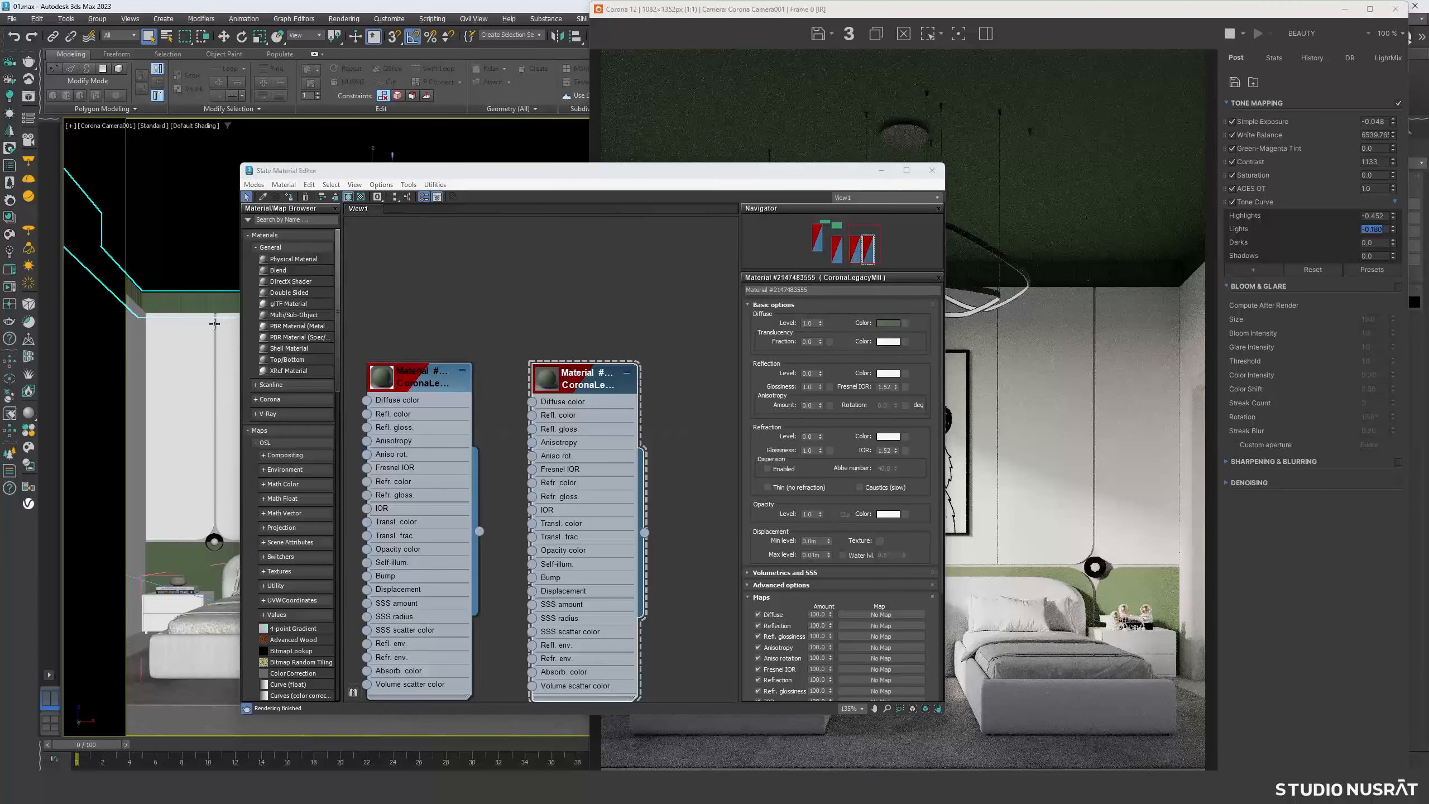
- Select the backing geometry behind the white wall panels and assign the duplicated green material to it
{"action": "left_click", "coordinate": [213, 325]}
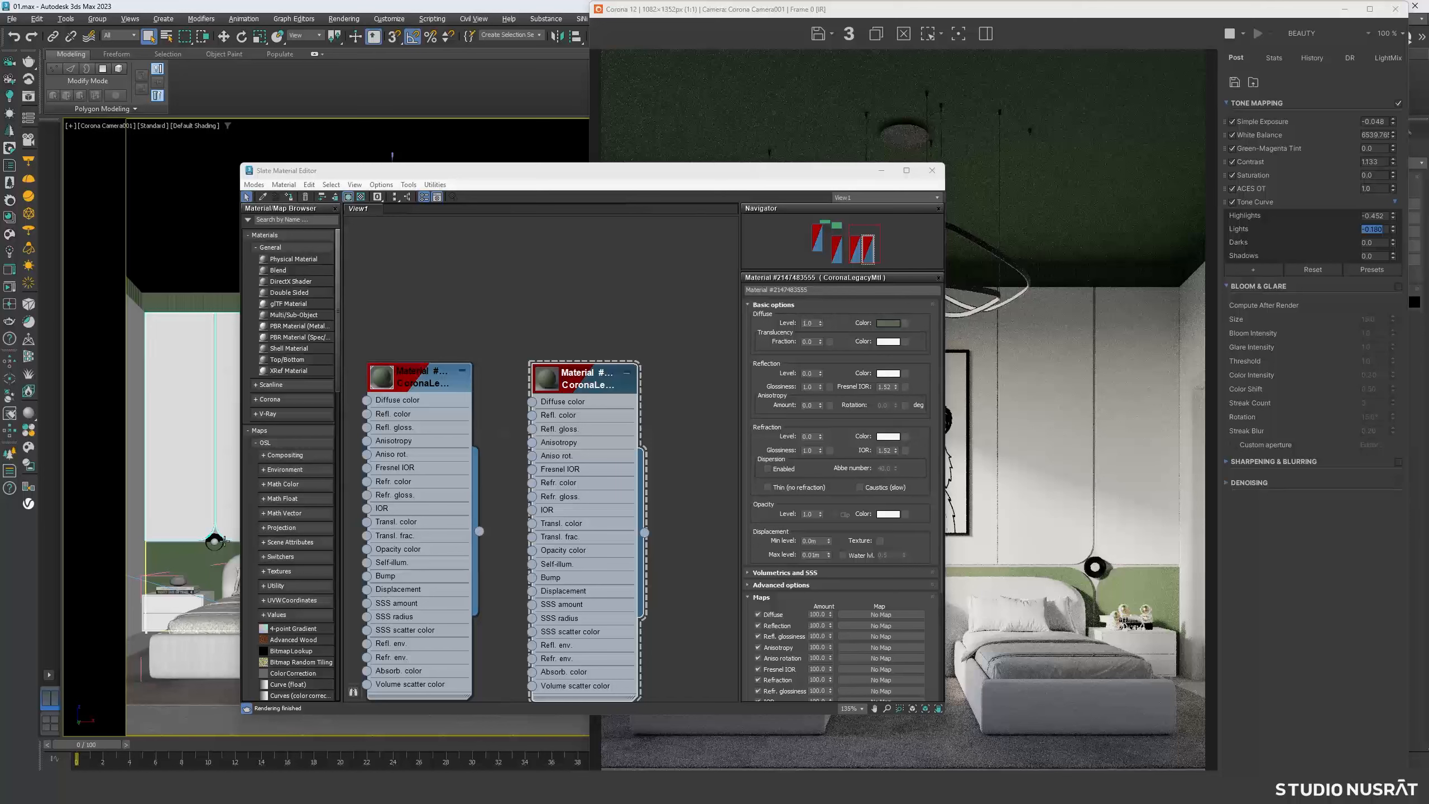
{"action": "left_click", "coordinate": [204, 538]}
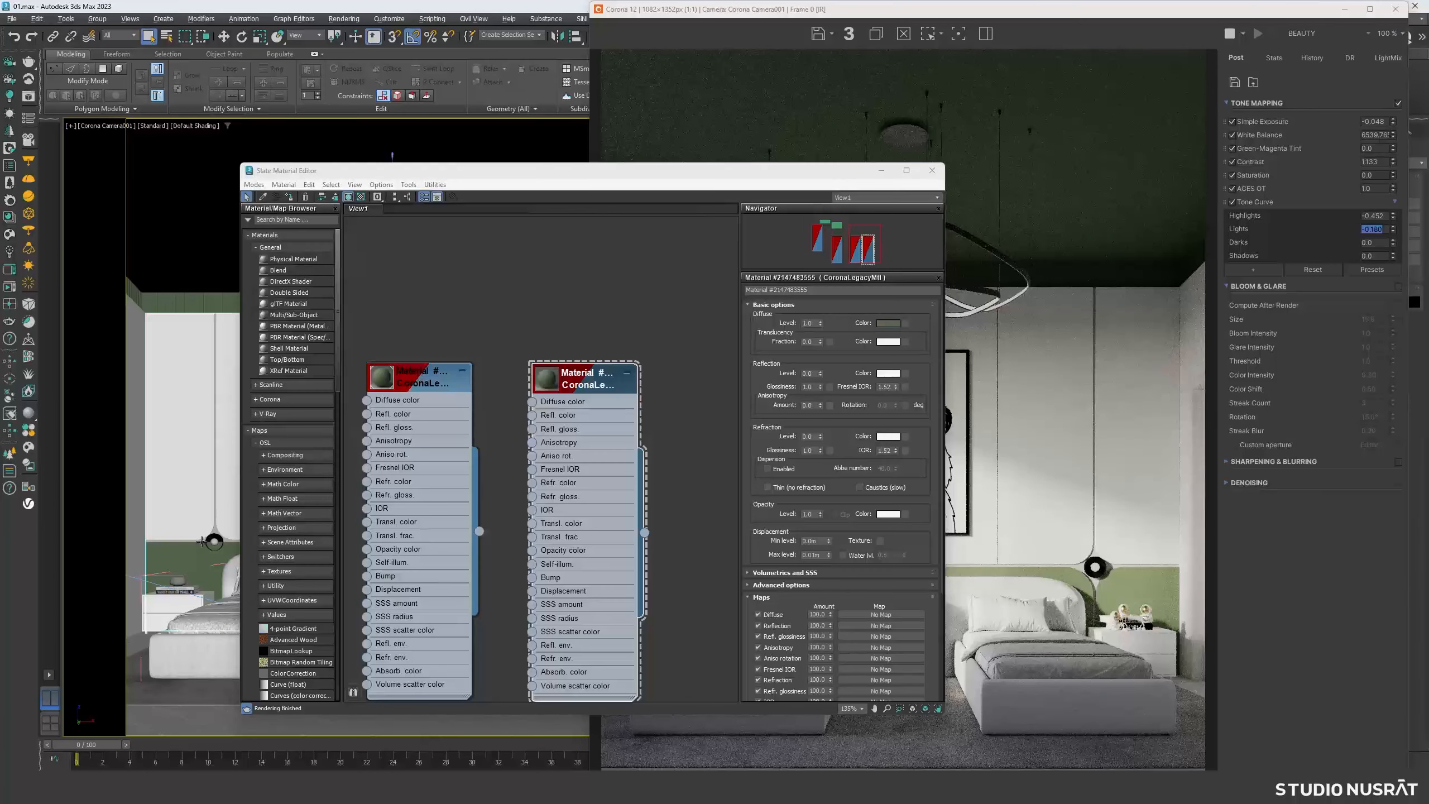
{"action": "left_click", "coordinate": [202, 541]}
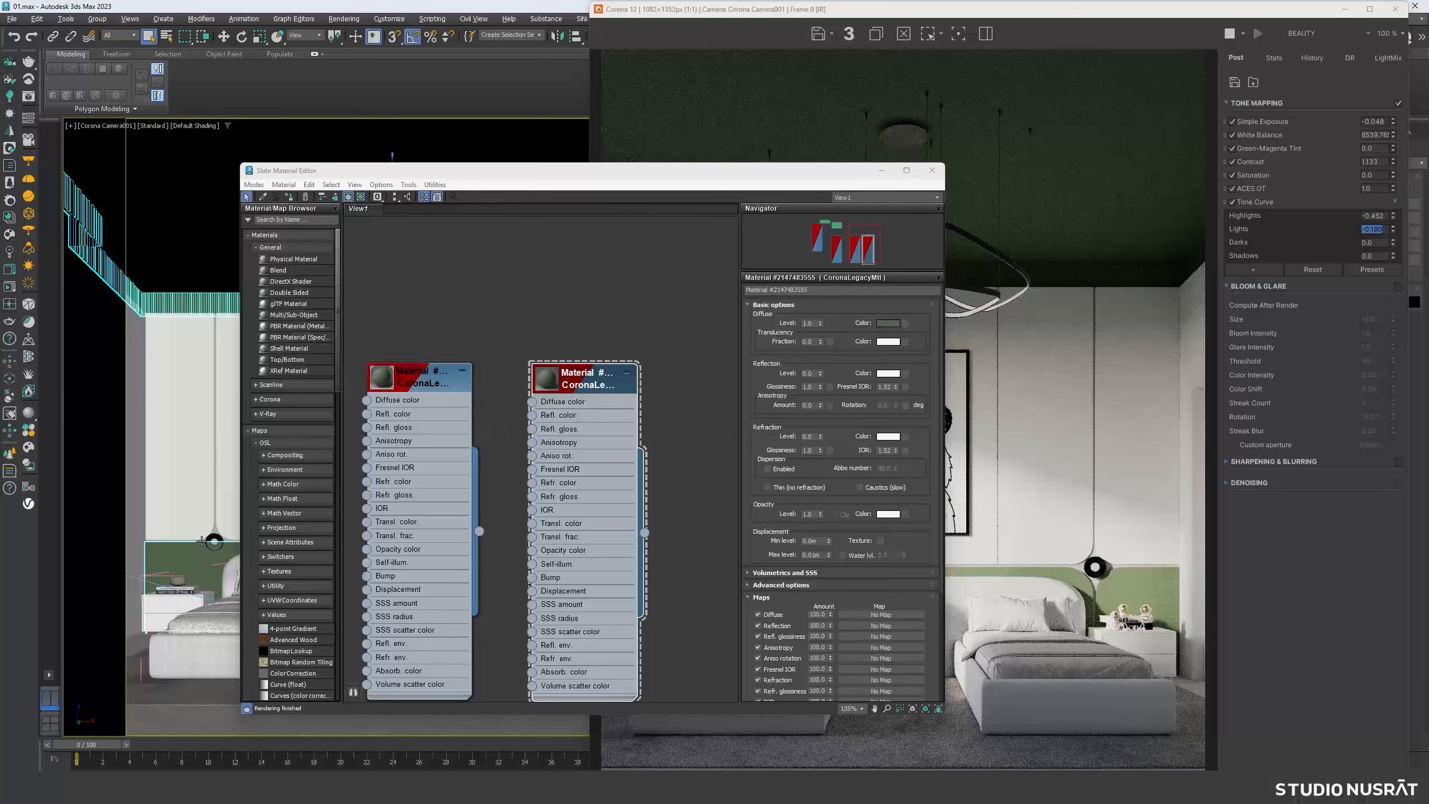
{"action": "left_click", "coordinate": [201, 540]}
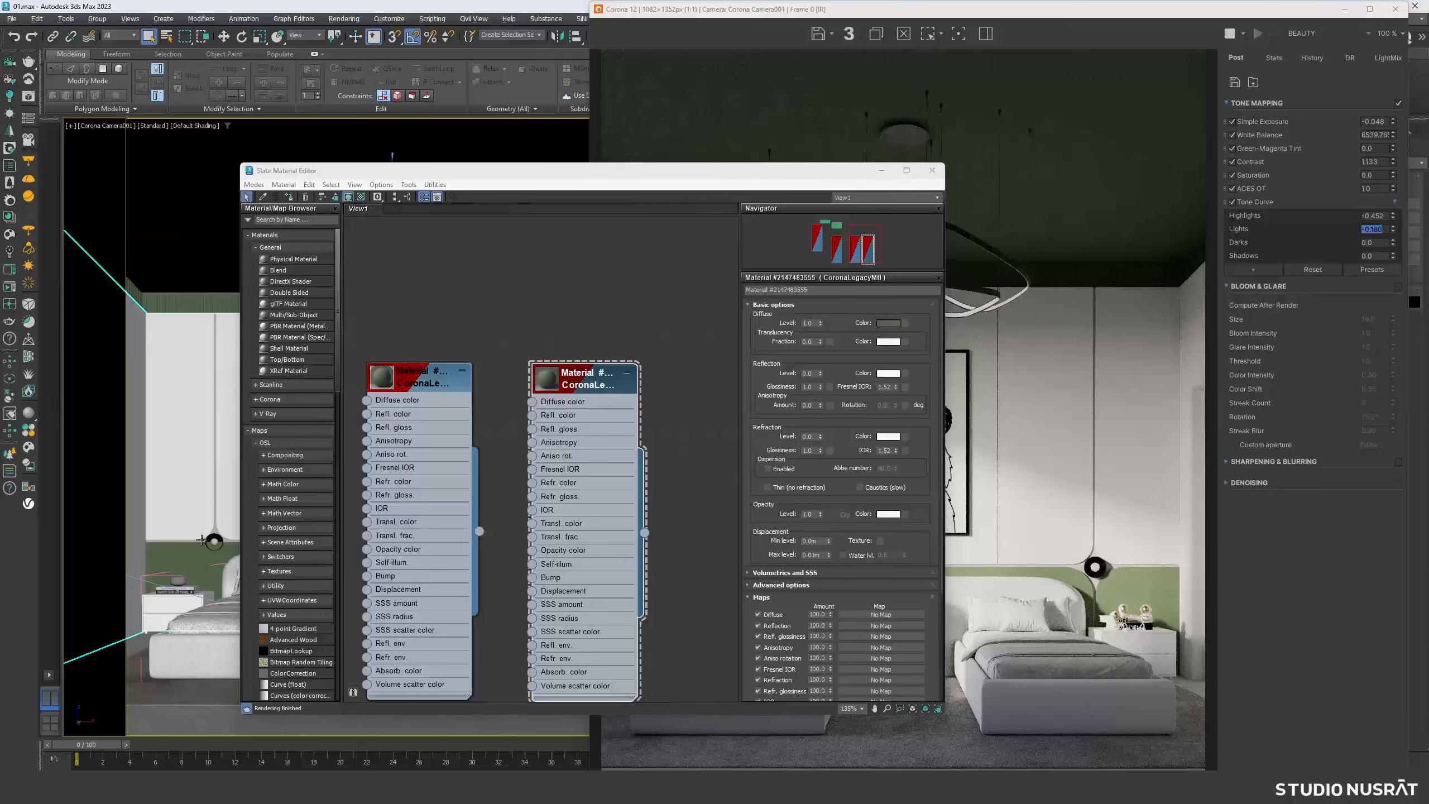
{"action": "left_click", "coordinate": [201, 541]}
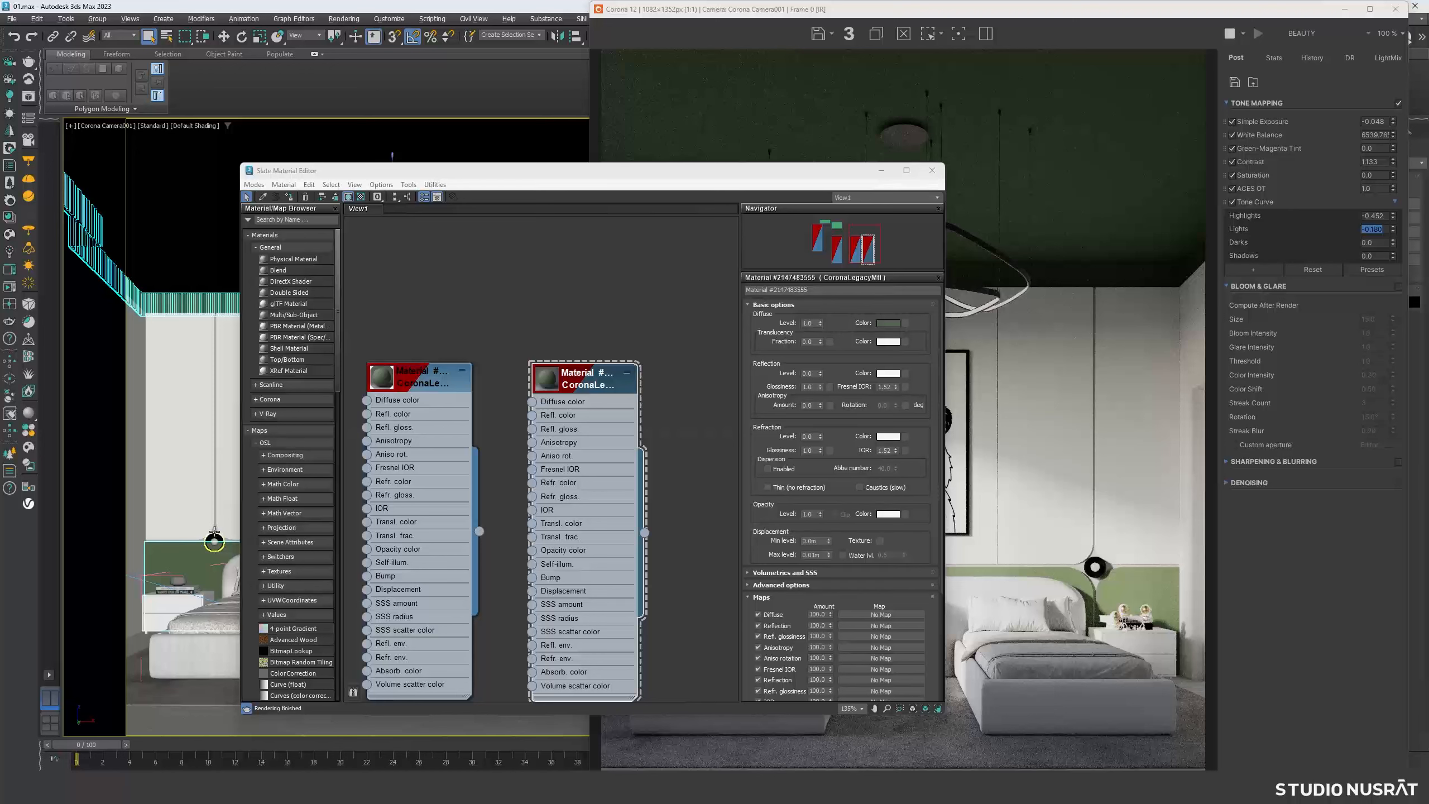
{"action": "left_click", "coordinate": [215, 532]}
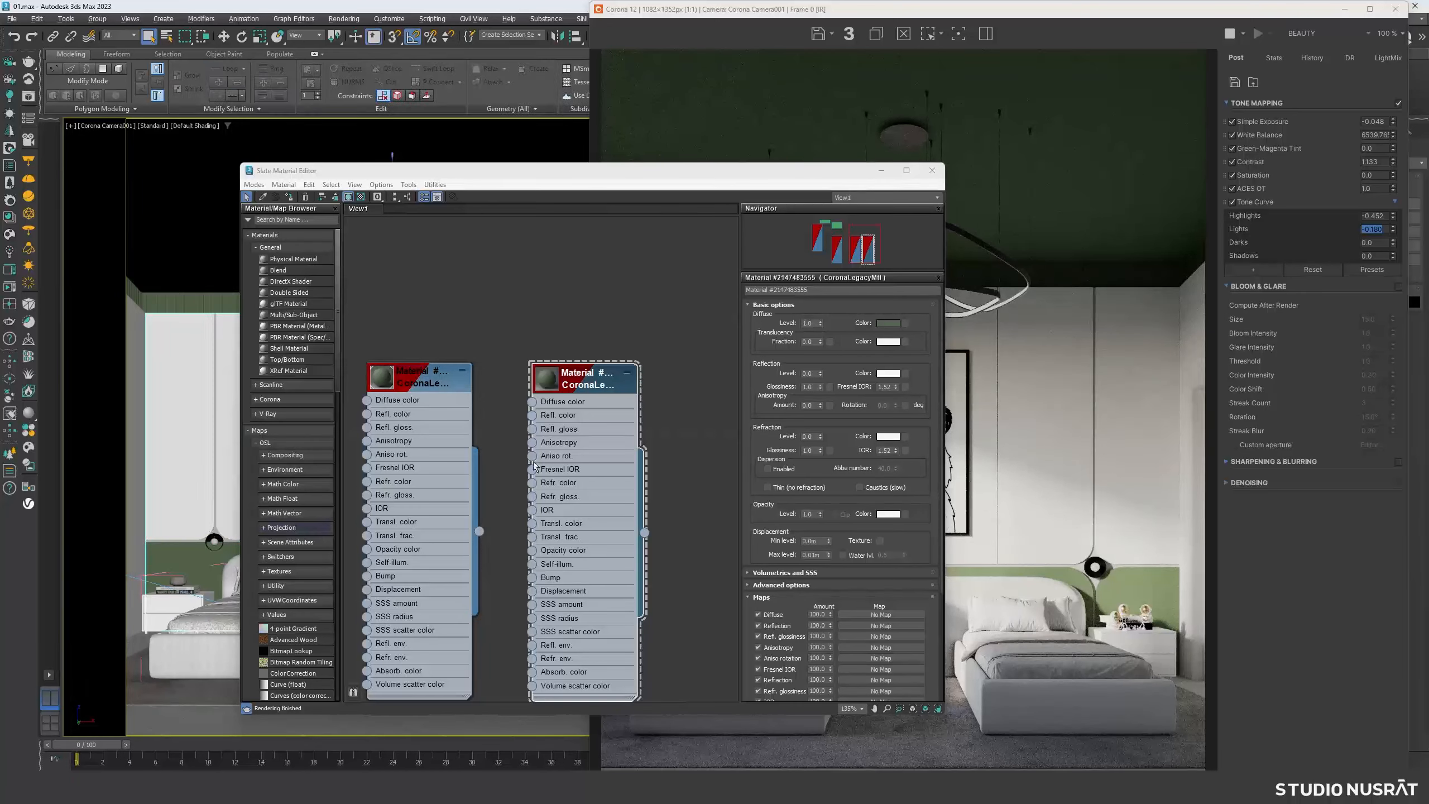
{"action": "right_click", "coordinate": [585, 382]}
{"action": "left_click", "coordinate": [608, 399]}
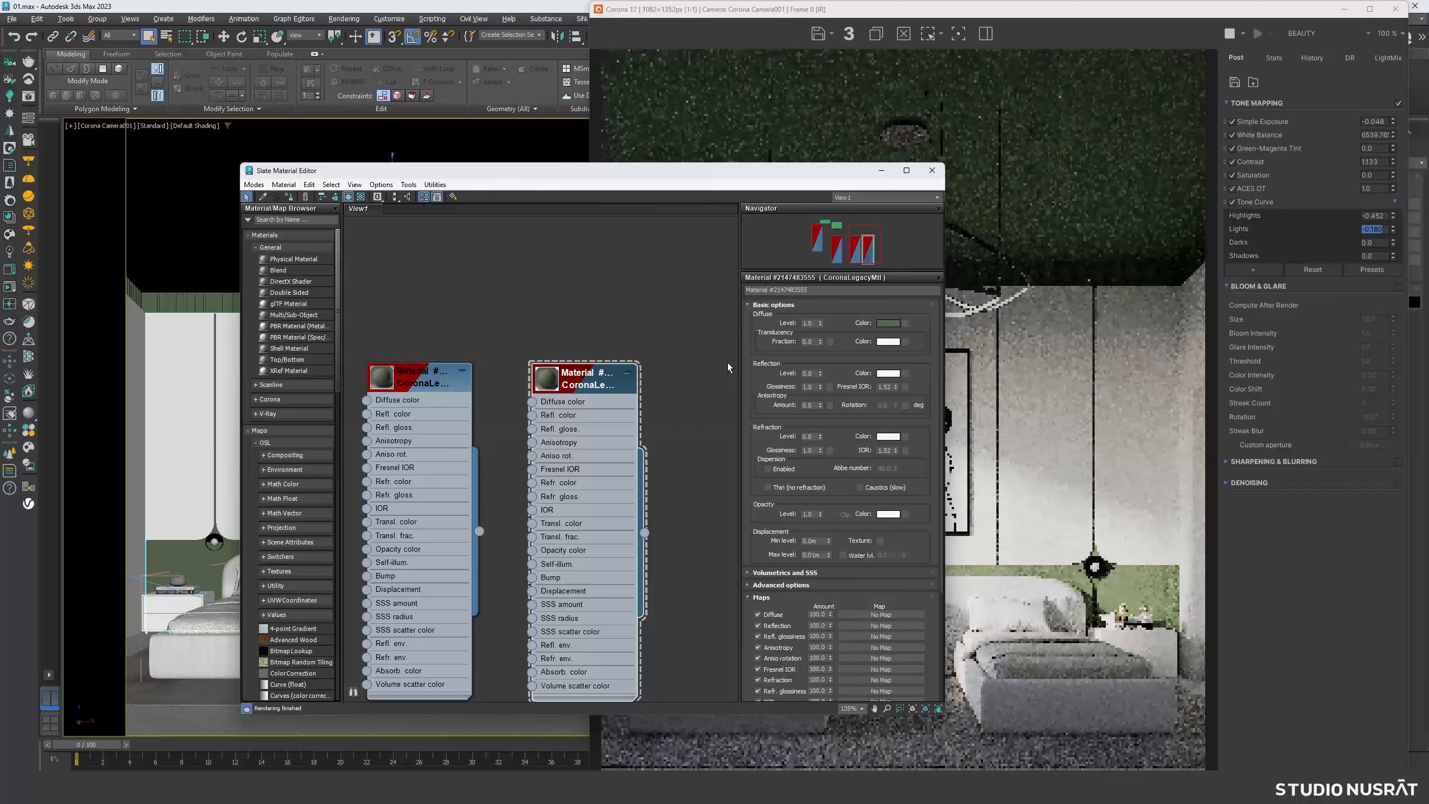
- Darken the duplicated material's diffuse colour to a near-black green and accept the colour
{"action": "left_click", "coordinate": [880, 328]}
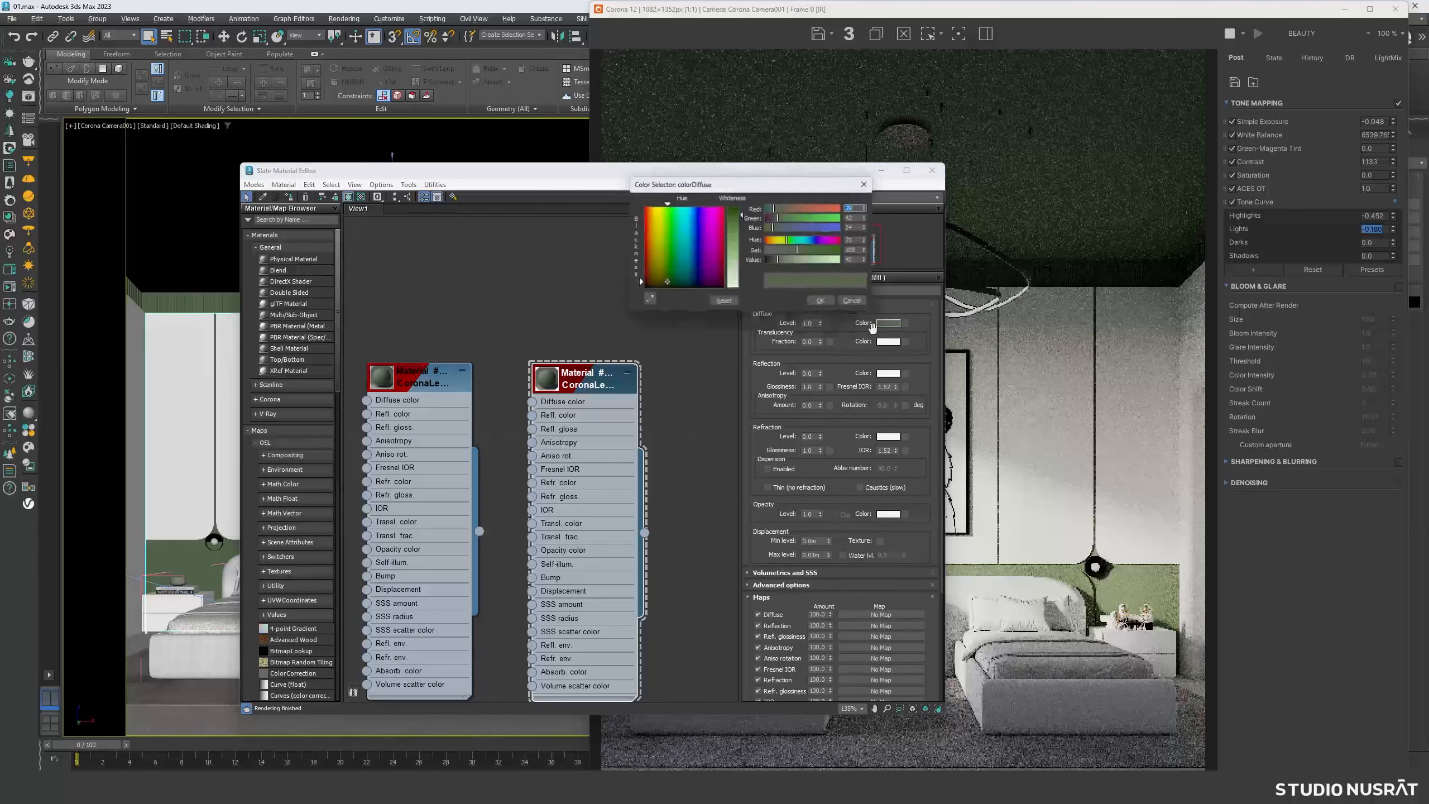
{"action": "left_click", "coordinate": [772, 261]}
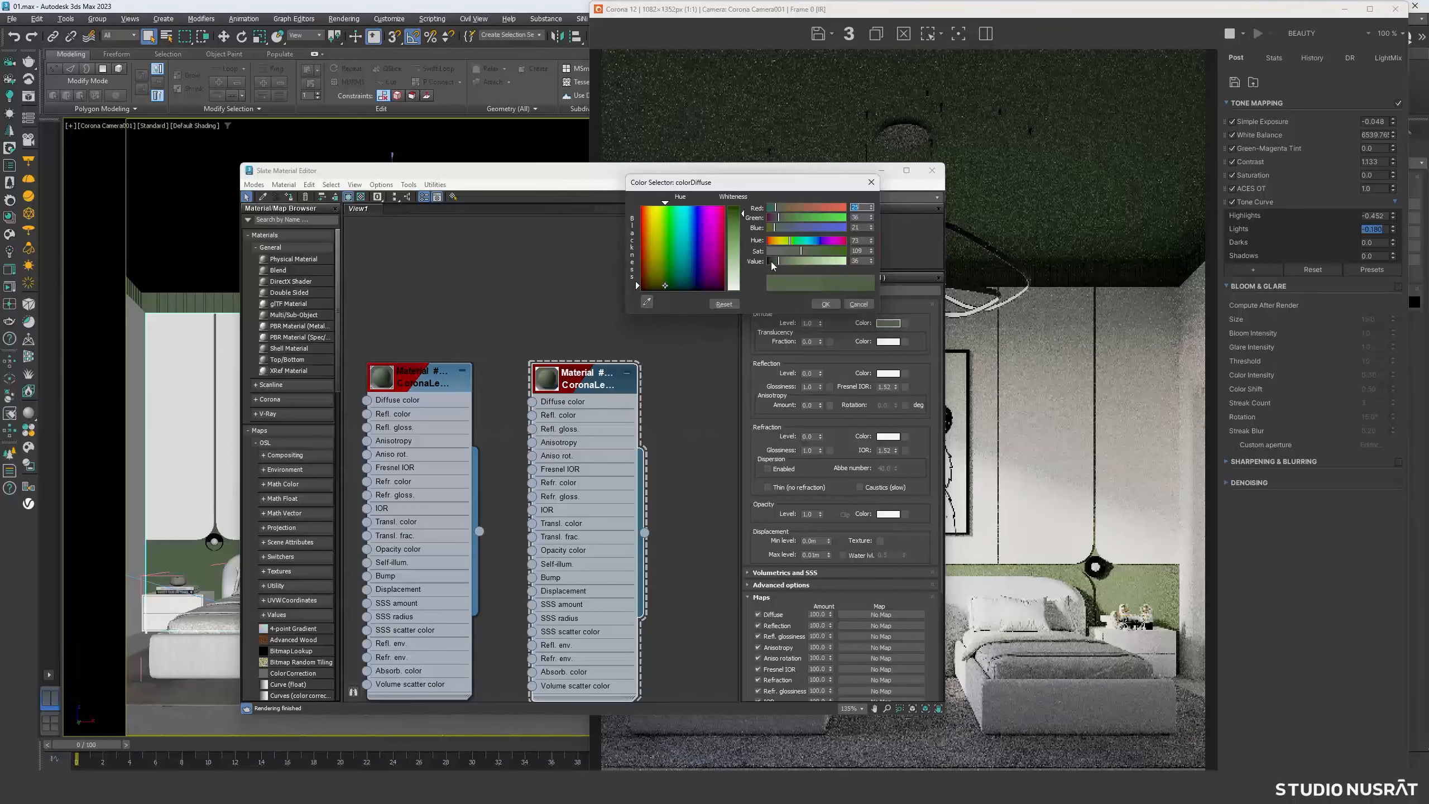
{"action": "left_click_drag", "start_coordinate": [772, 262], "coordinate": [769, 262]}
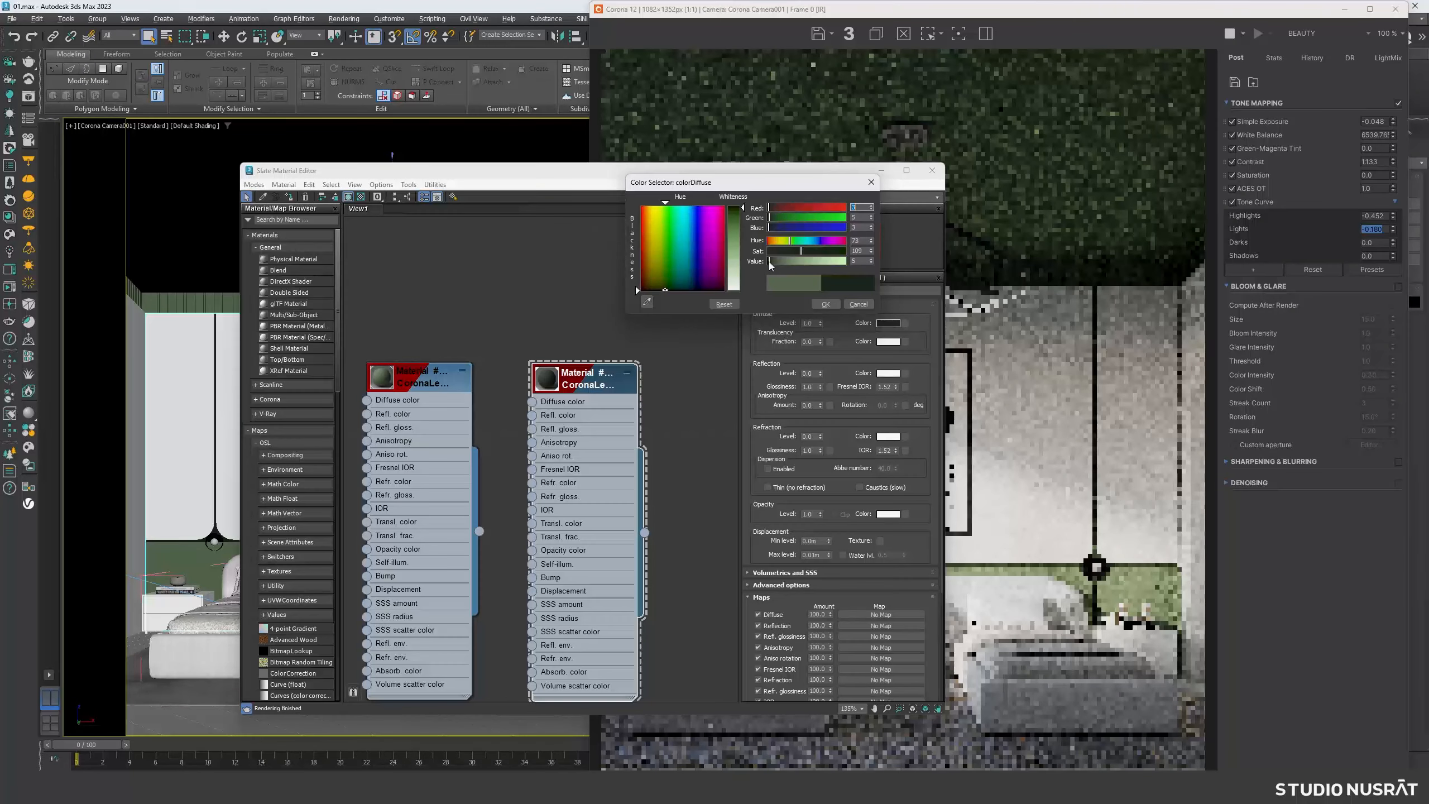
{"action": "left_click_drag", "start_coordinate": [748, 183], "coordinate": [862, 192]}
{"action": "left_click_drag", "start_coordinate": [736, 176], "coordinate": [373, 191]}
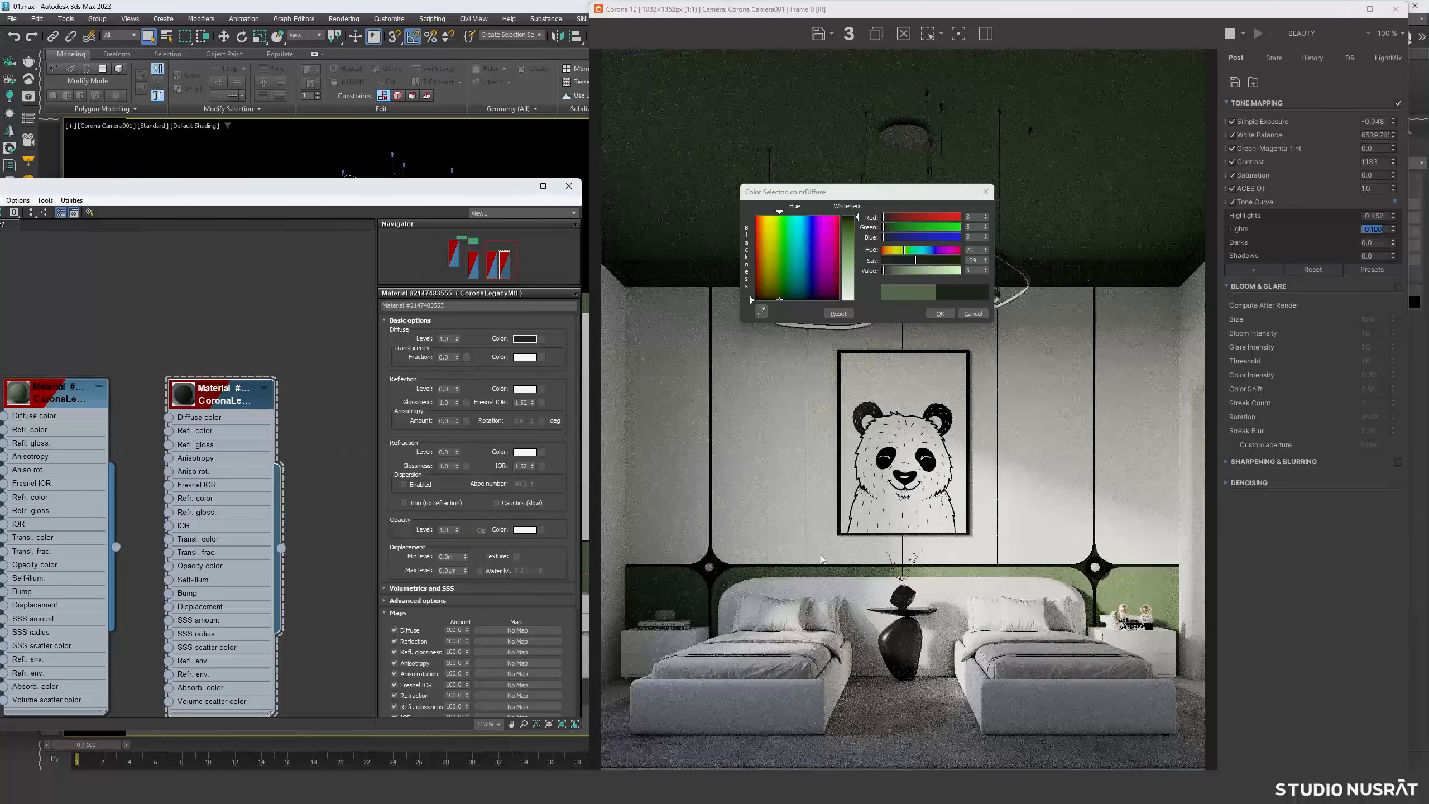
{"action": "left_click", "coordinate": [939, 313]}
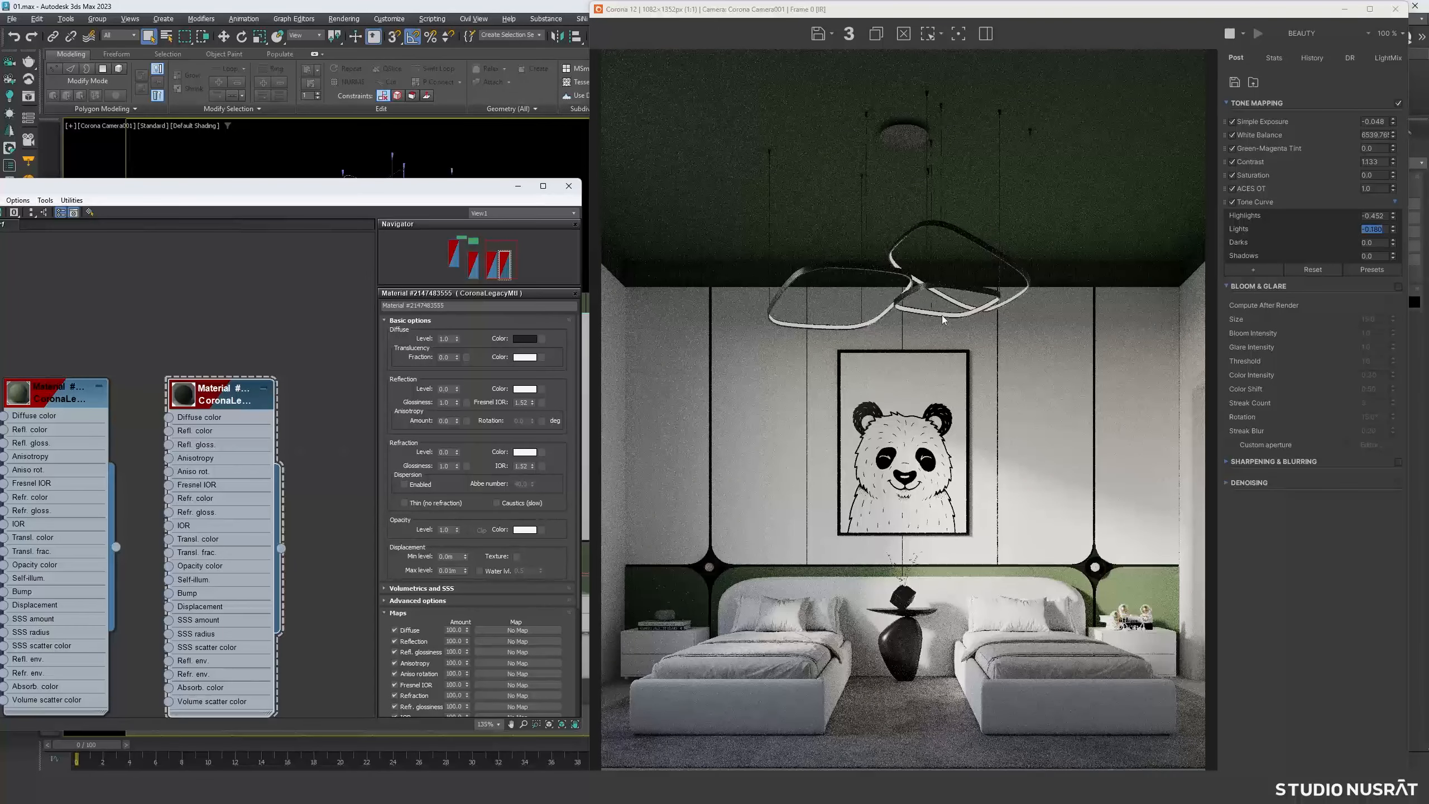
- Duplicate the near-black material, assign the copy to the selected floor, and copy its diffuse colour
{"action": "left_click_drag", "start_coordinate": [341, 191], "coordinate": [733, 98]}
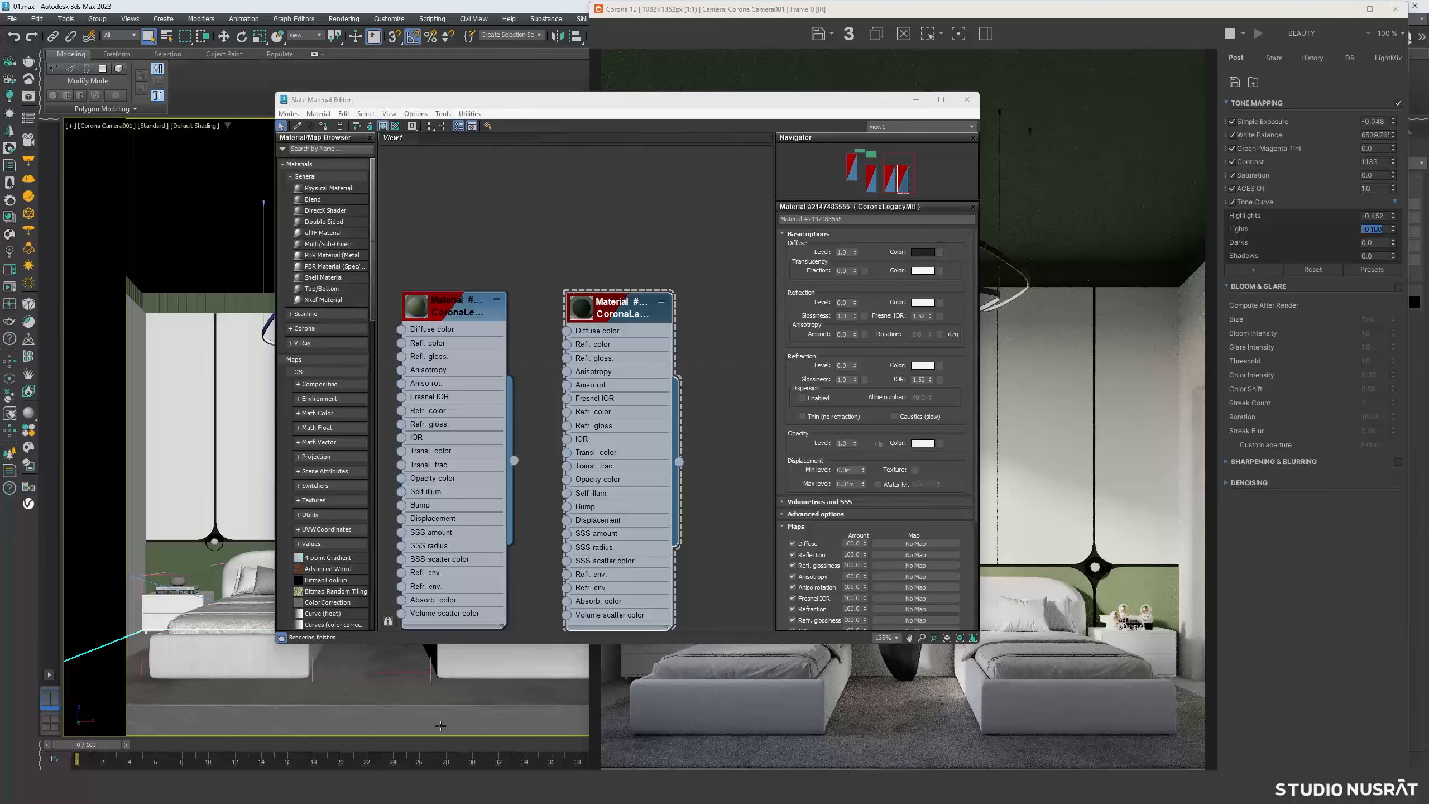
{"action": "middle_click_drag", "start_coordinate": [654, 428], "coordinate": [468, 435]}
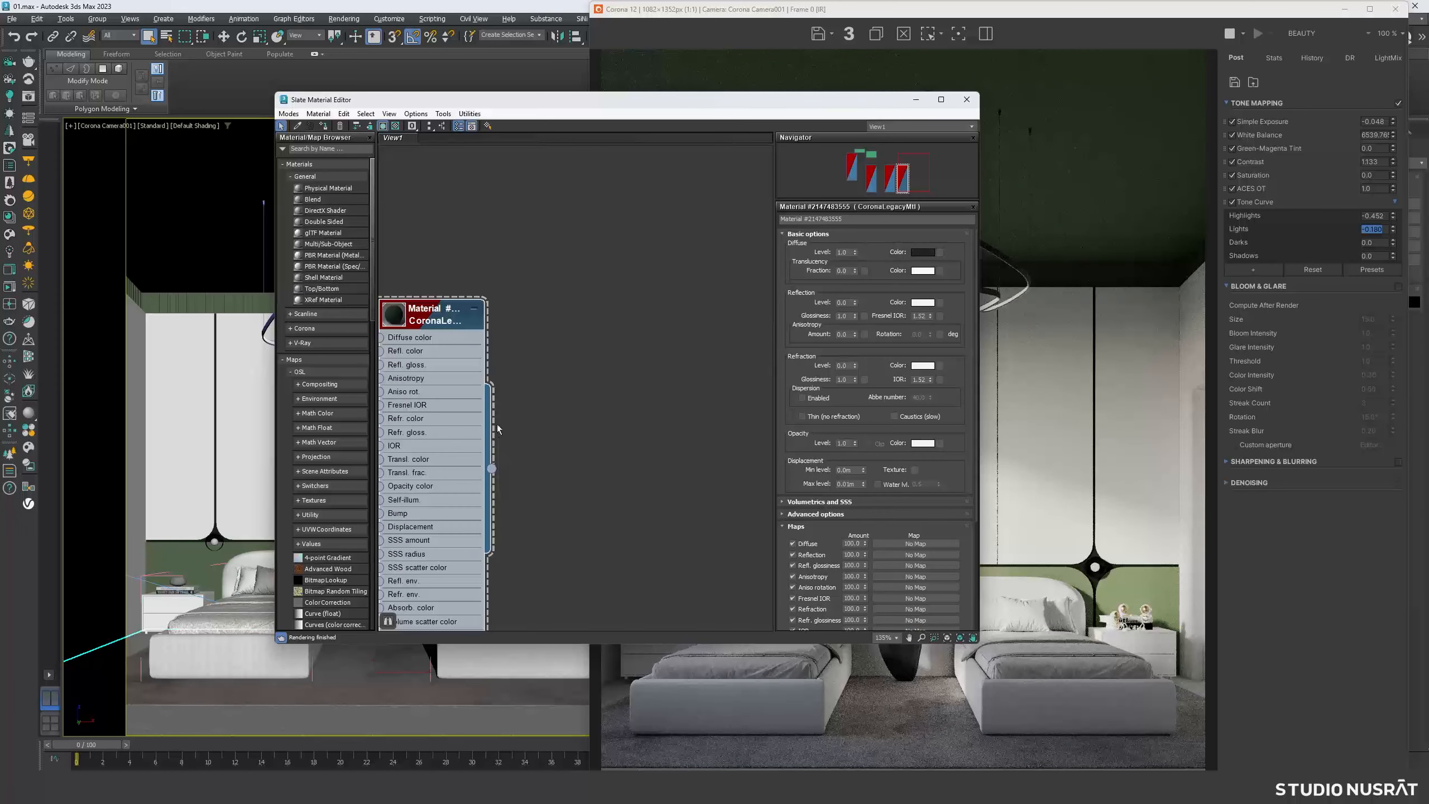
{"action": "left_click_drag", "start_coordinate": [424, 320], "coordinate": [618, 299], "text": "shift"}
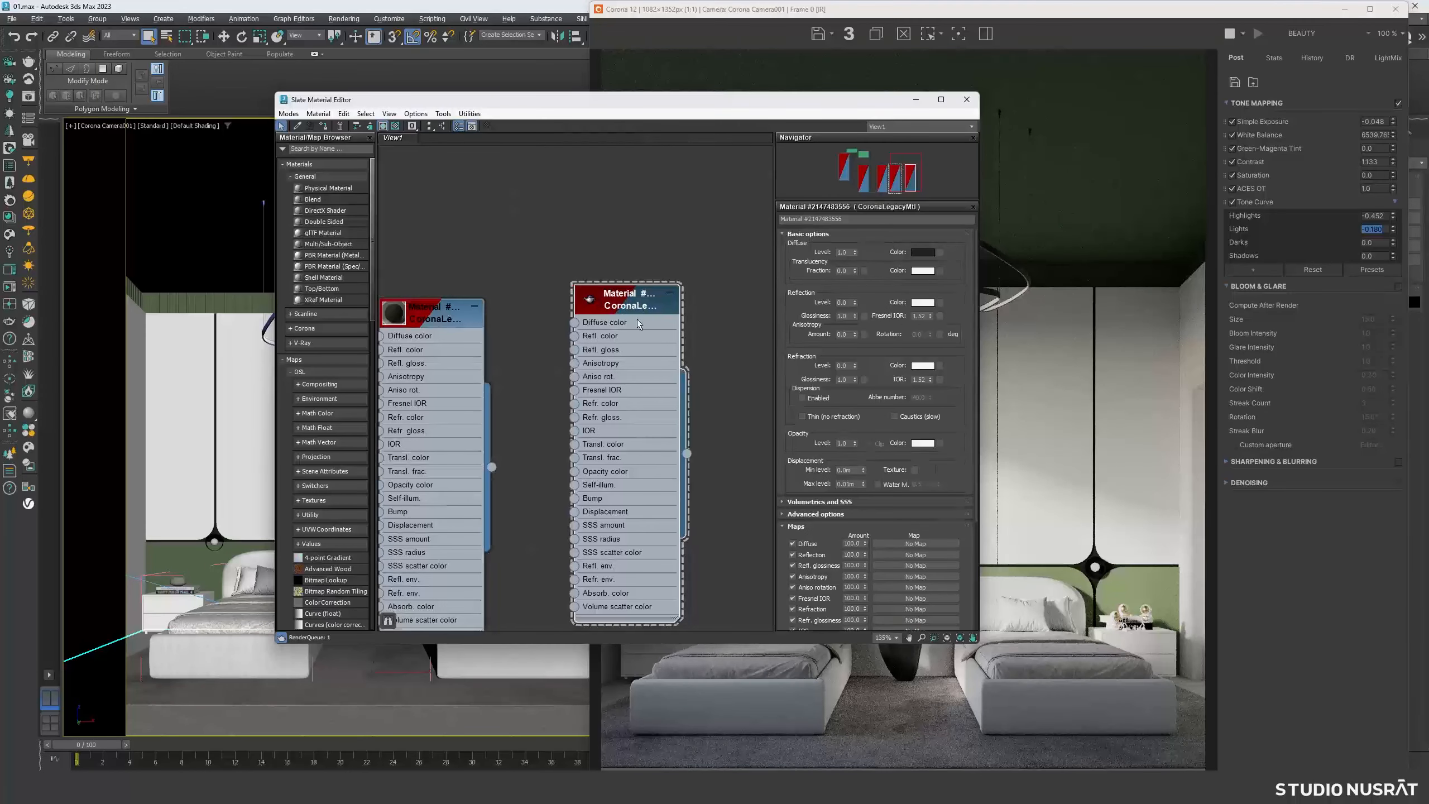
{"action": "right_click", "coordinate": [624, 310]}
{"action": "left_click", "coordinate": [653, 325]}
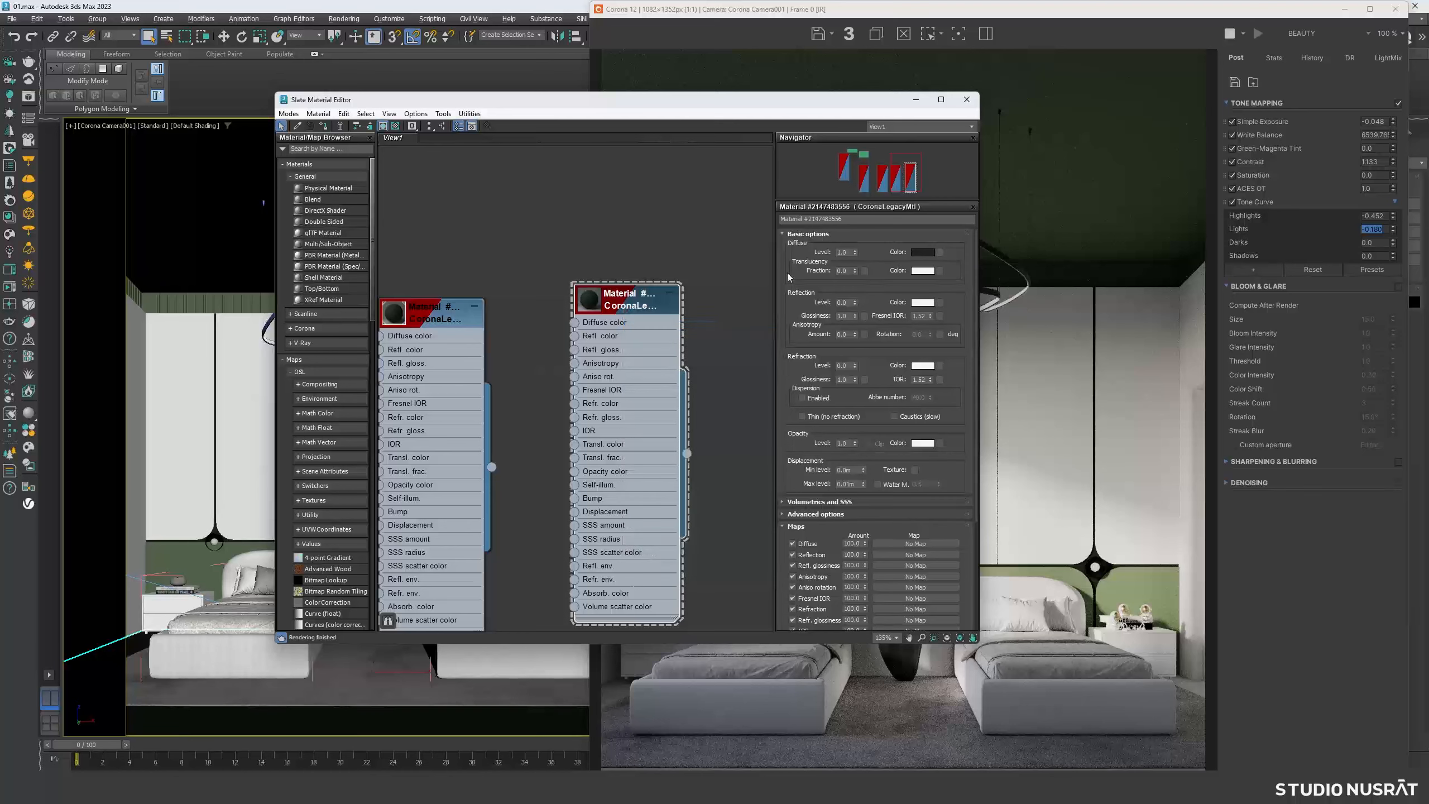
{"action": "right_click", "coordinate": [921, 257]}
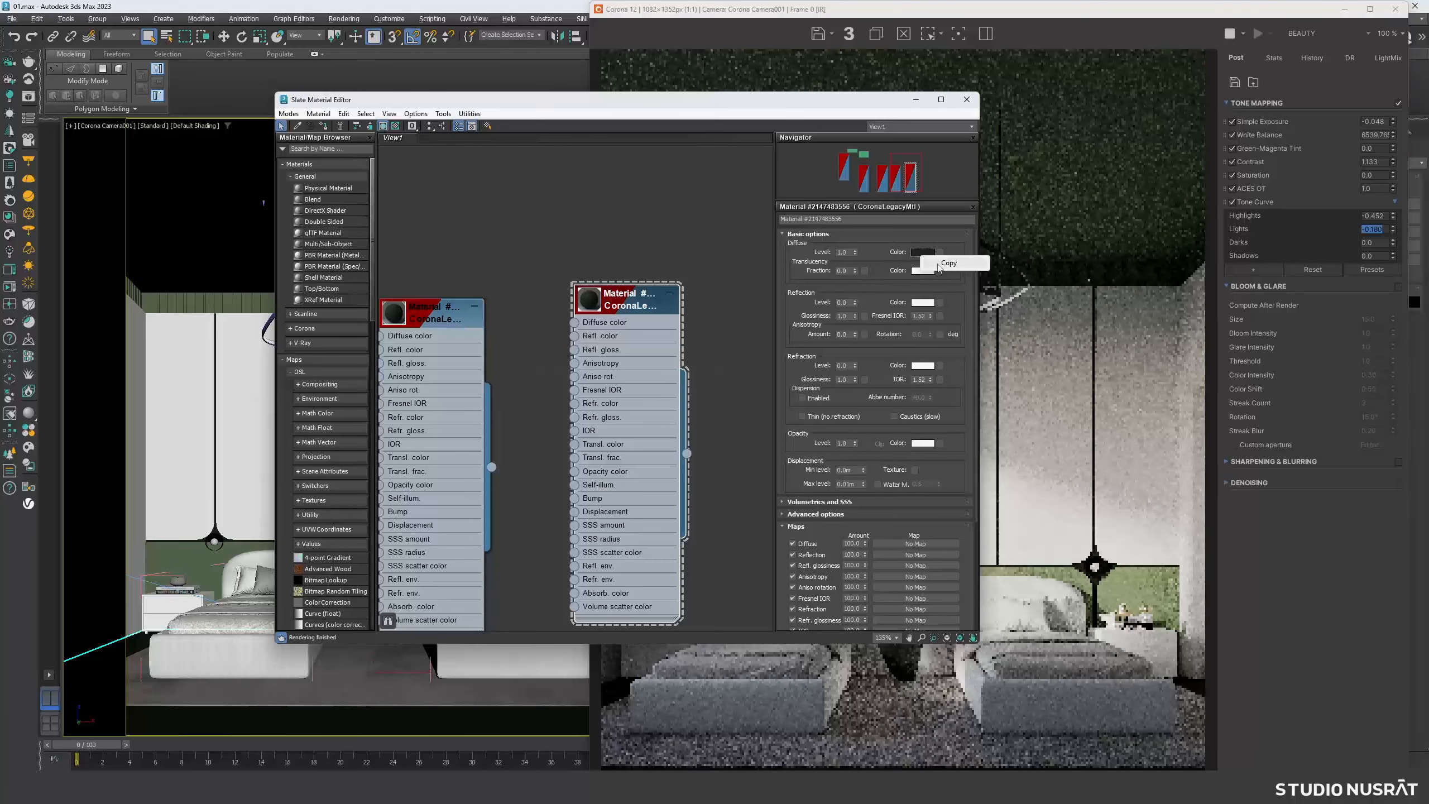
{"action": "left_click", "coordinate": [933, 263]}
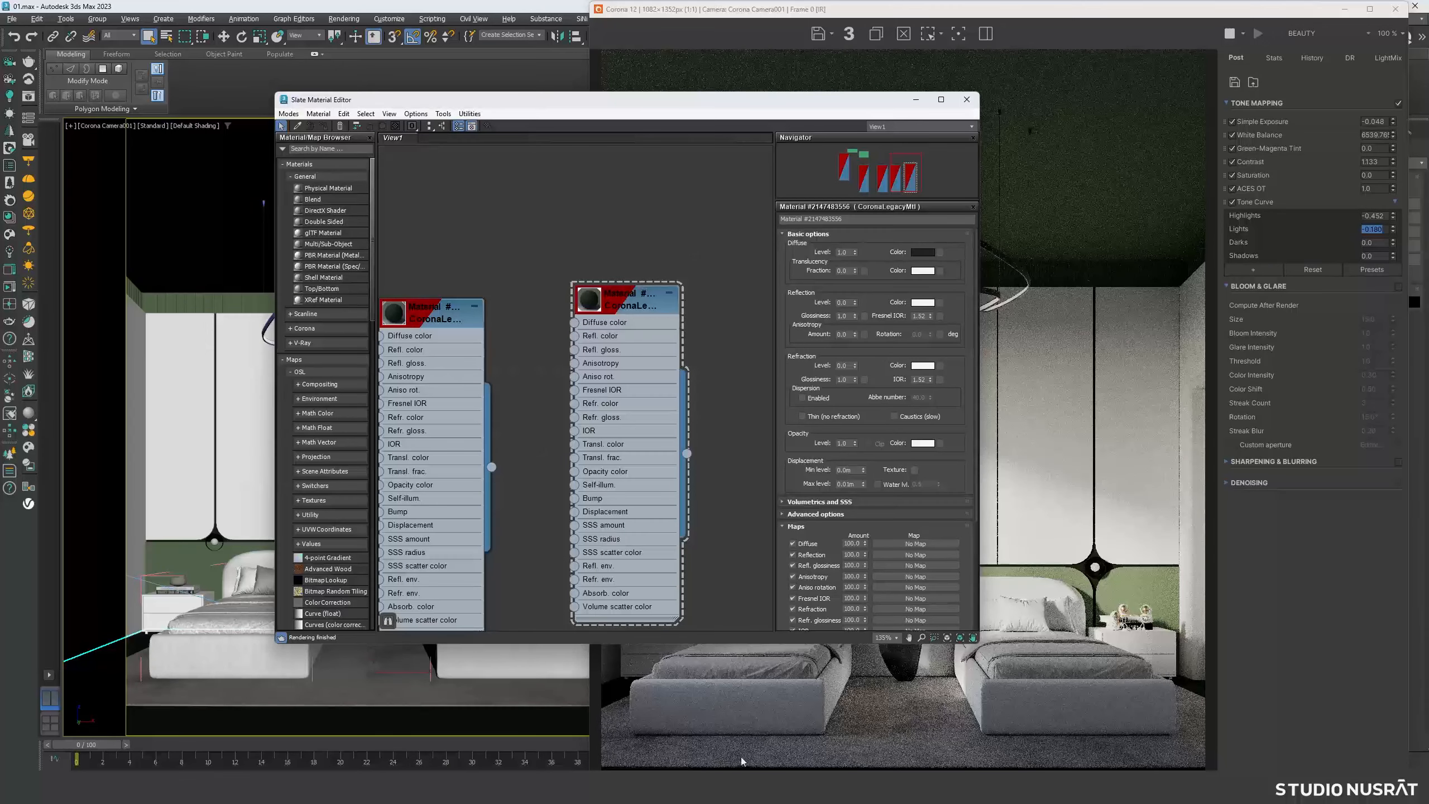
- Bring oak bitmaps (15)-01_02, (15)-01_03 and (15)-01_04 from the Wood 01 images folder into the material graph and arrange them beside the floor material
{"action": "left_click", "coordinate": [744, 787]}
{"action": "left_click_drag", "start_coordinate": [645, 101], "coordinate": [1126, 175]}
{"action": "left_click", "coordinate": [834, 276]}
{"action": "left_click", "coordinate": [895, 306], "text": "ctrl"}
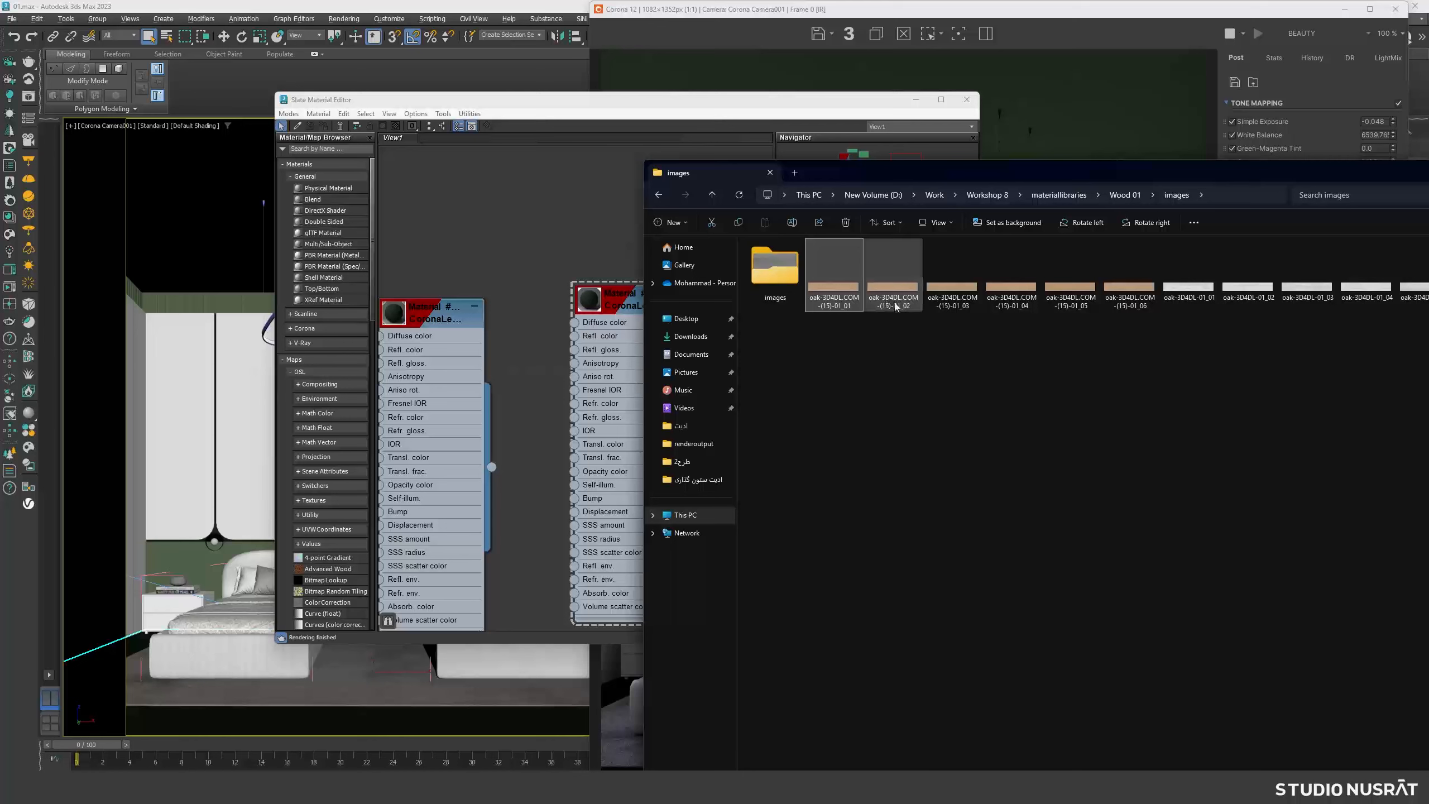
{"action": "left_click", "coordinate": [907, 289]}
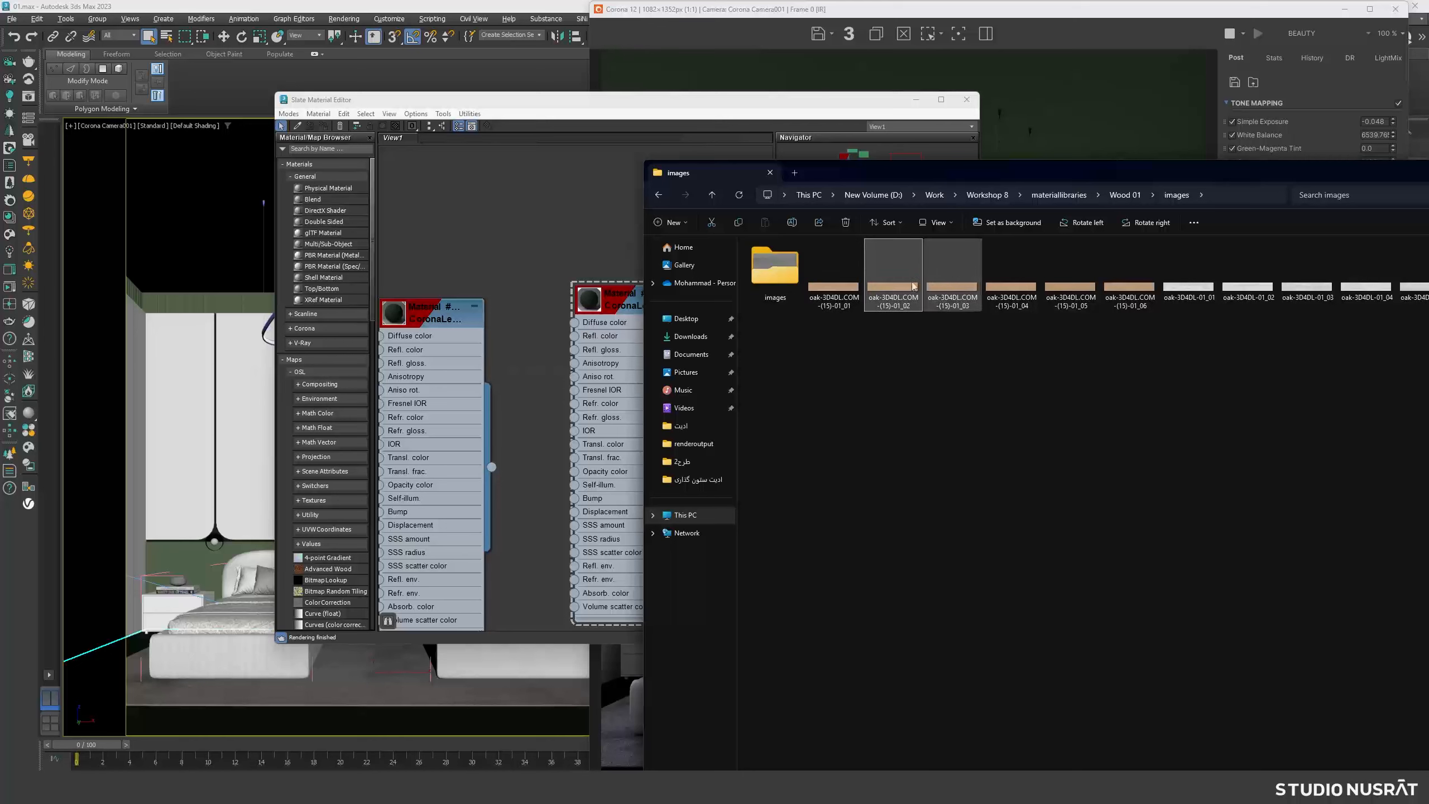
{"action": "left_click_drag", "start_coordinate": [902, 288], "coordinate": [551, 214]}
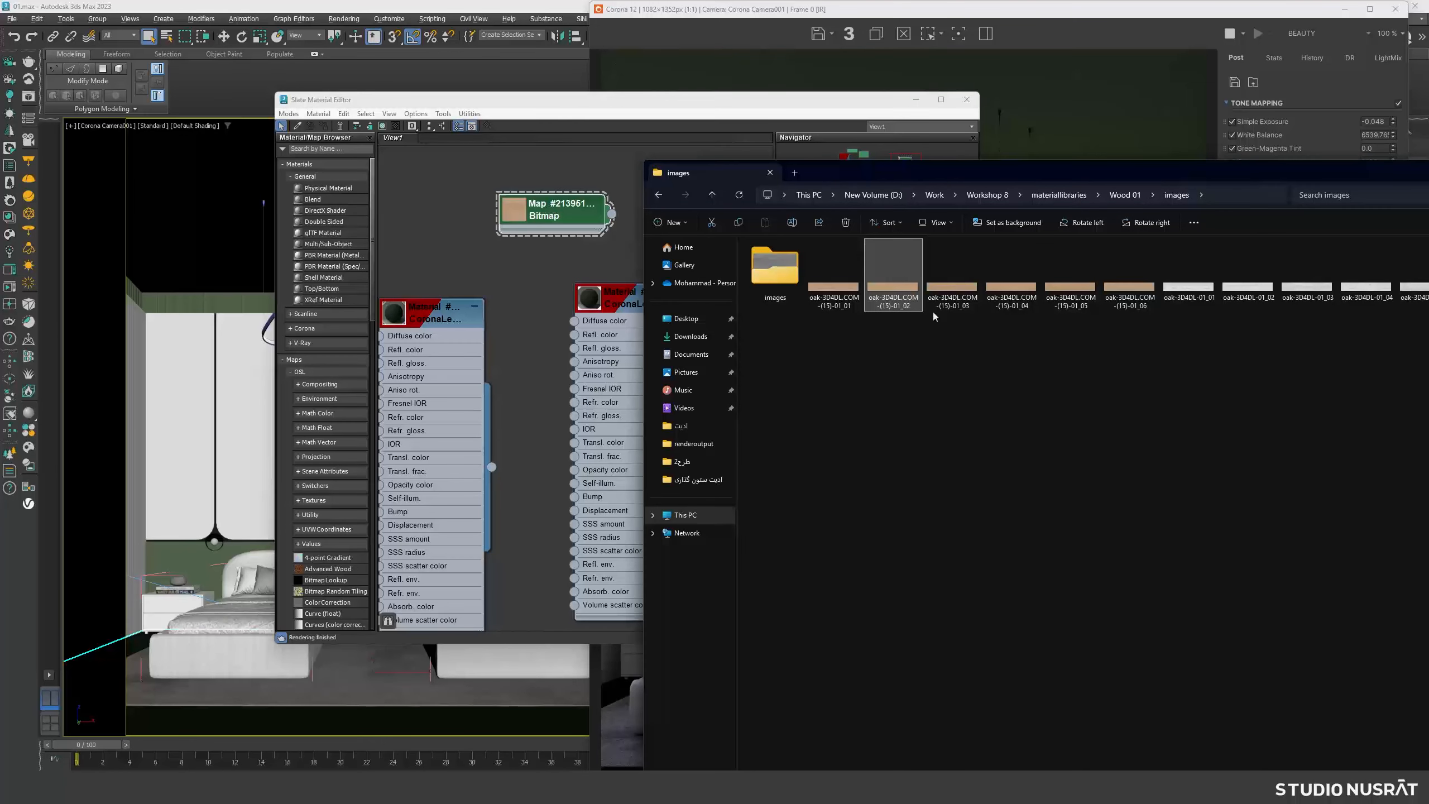
{"action": "left_click_drag", "start_coordinate": [950, 281], "coordinate": [561, 260]}
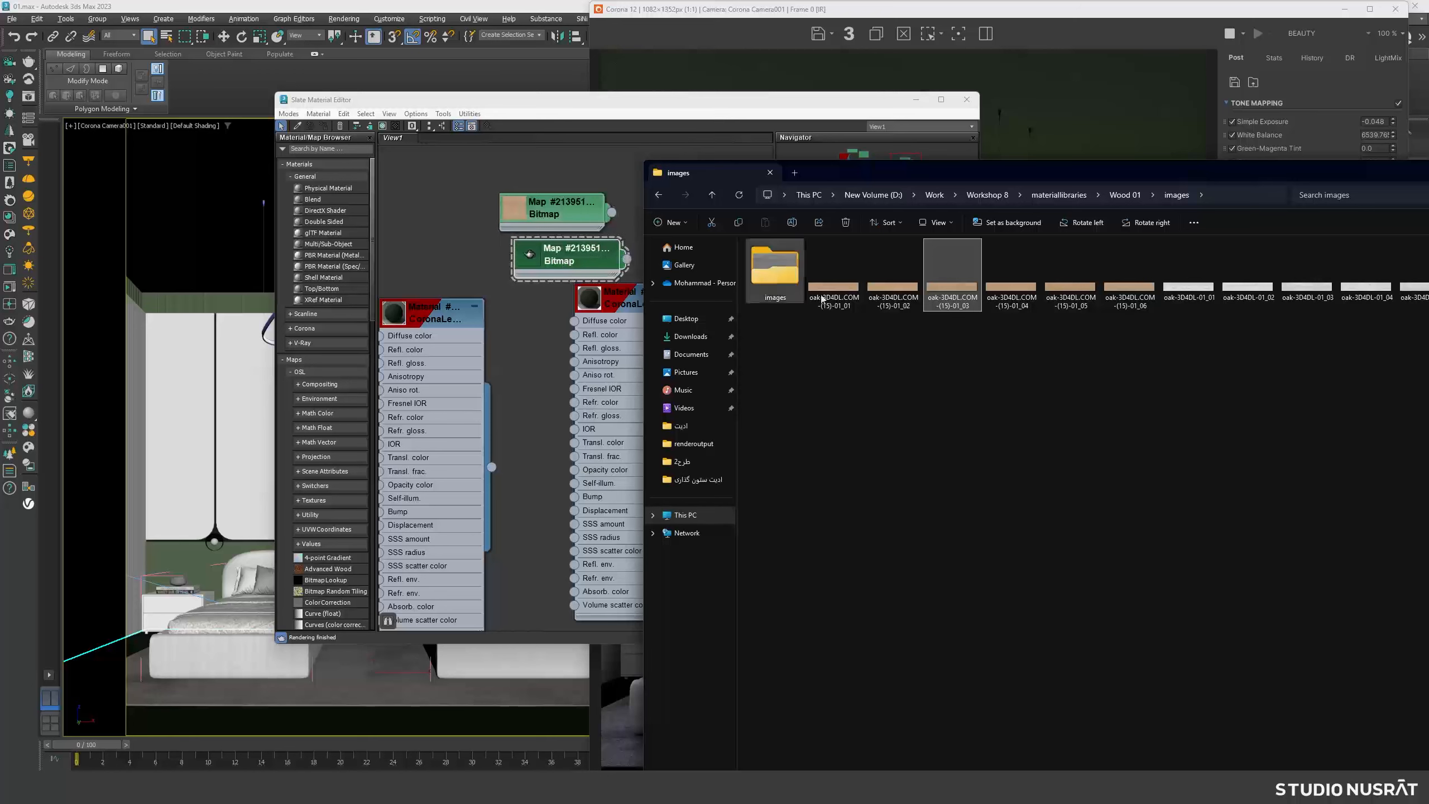
{"action": "left_click", "coordinate": [1005, 286]}
{"action": "left_click_drag", "start_coordinate": [1005, 286], "coordinate": [546, 323]}
{"action": "middle_click_drag", "start_coordinate": [561, 339], "coordinate": [462, 344]}
{"action": "left_click_drag", "start_coordinate": [529, 307], "coordinate": [738, 262]}
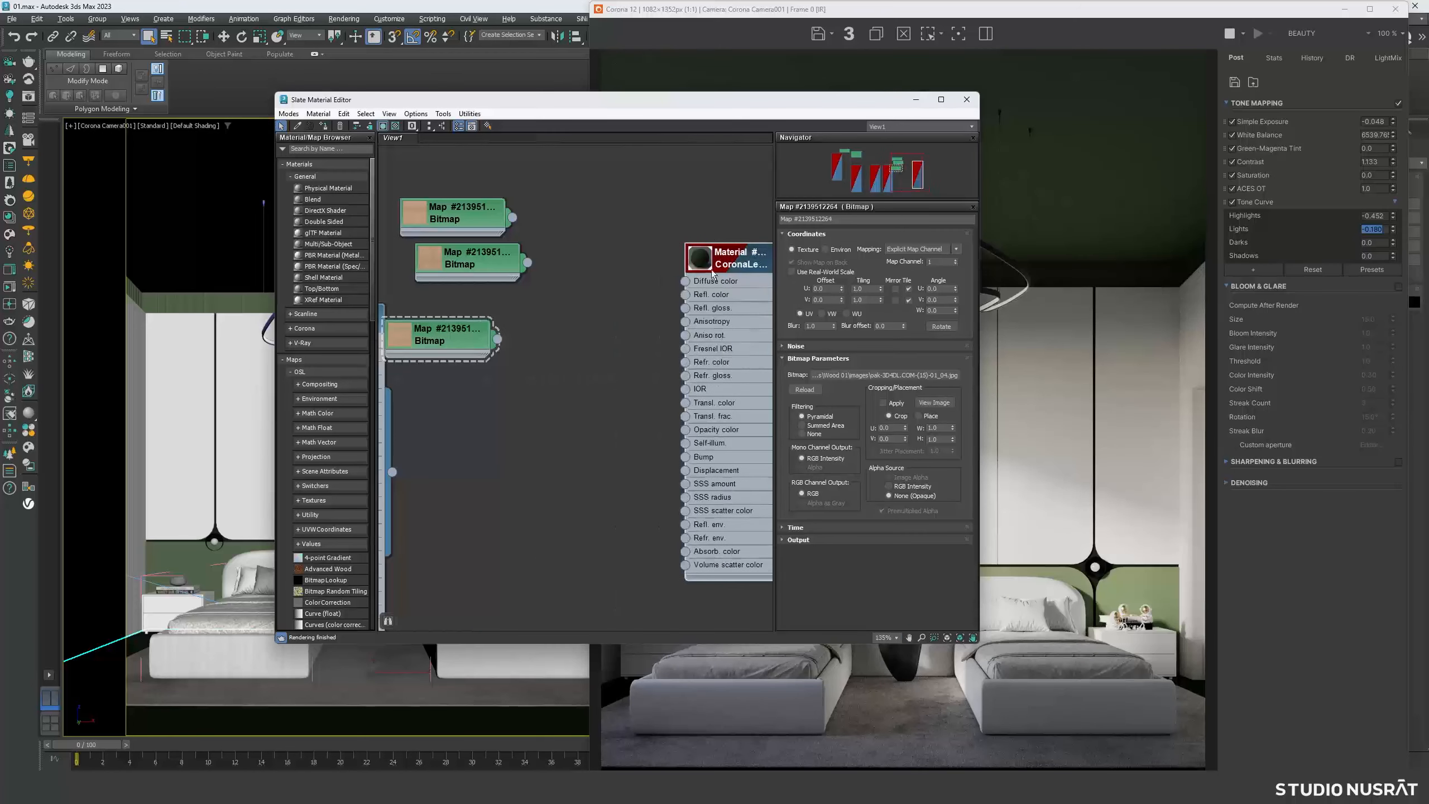
{"action": "left_click_drag", "start_coordinate": [457, 333], "coordinate": [488, 318]}
- Add a CoronaMultiMap beside the oak bitmaps and connect the three bitmaps to its Color 1, Color 2 and Color 3 inputs
{"action": "right_click", "coordinate": [561, 332]}
{"action": "mouse_move", "coordinate": [602, 350]}
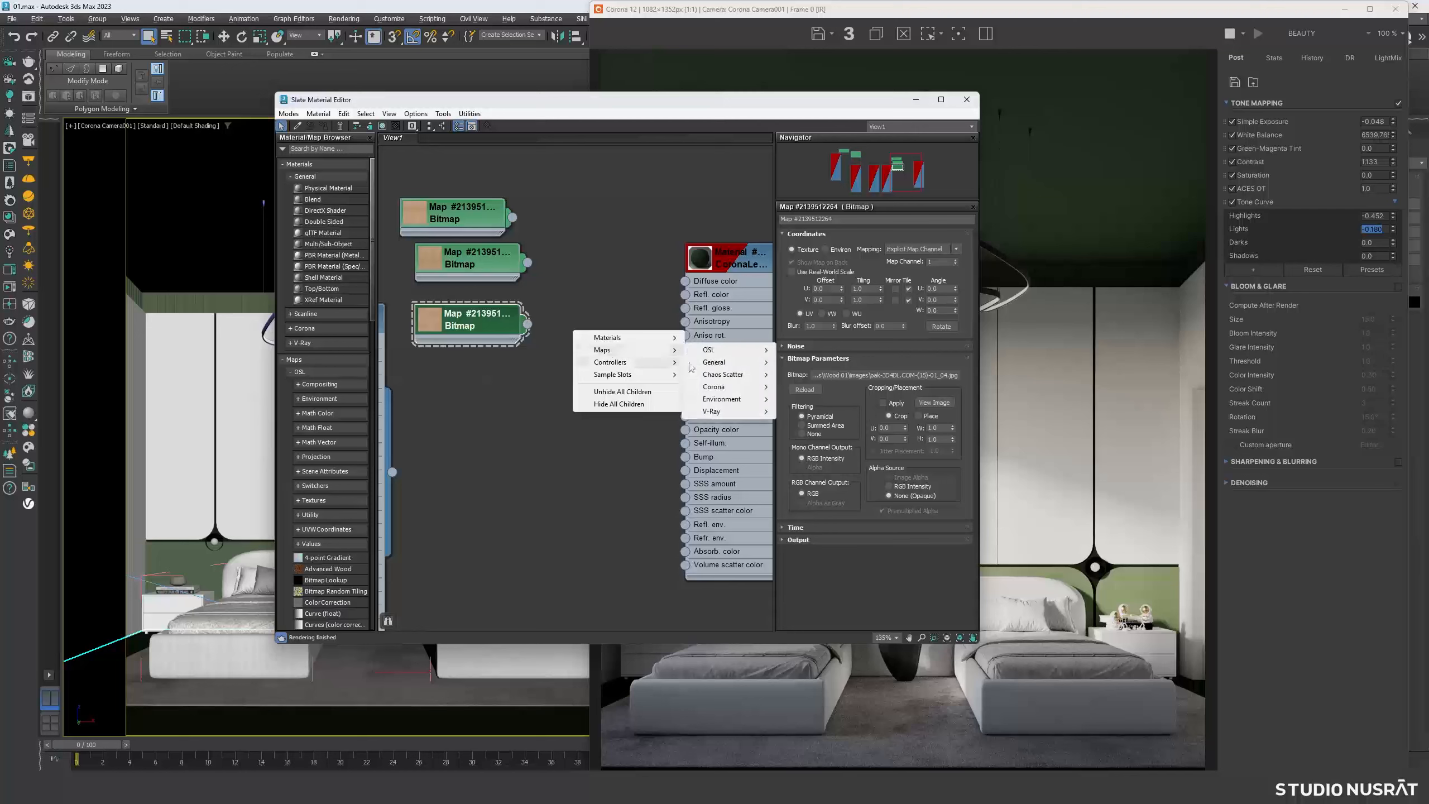
{"action": "mouse_move", "coordinate": [714, 387]}
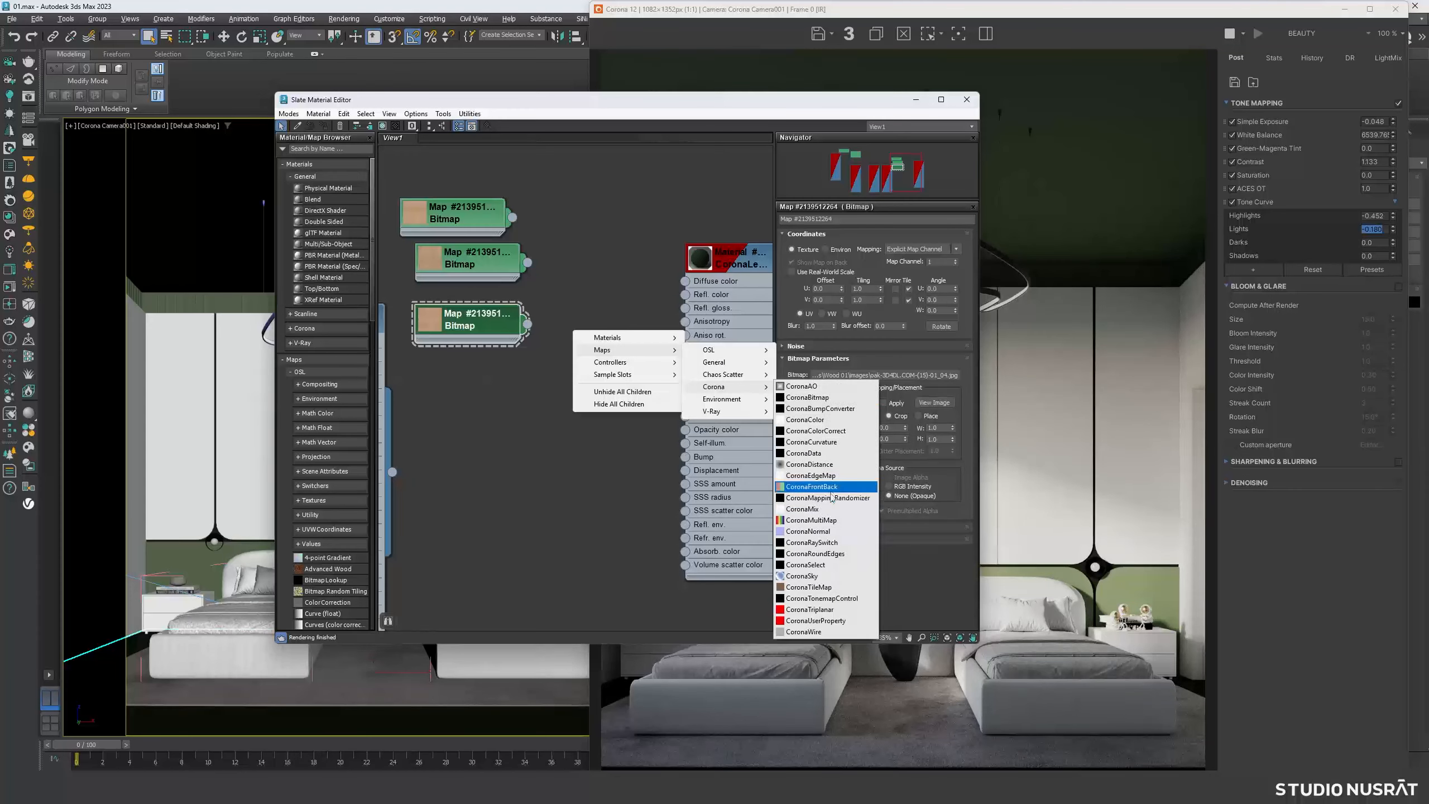
{"action": "left_click", "coordinate": [830, 521]}
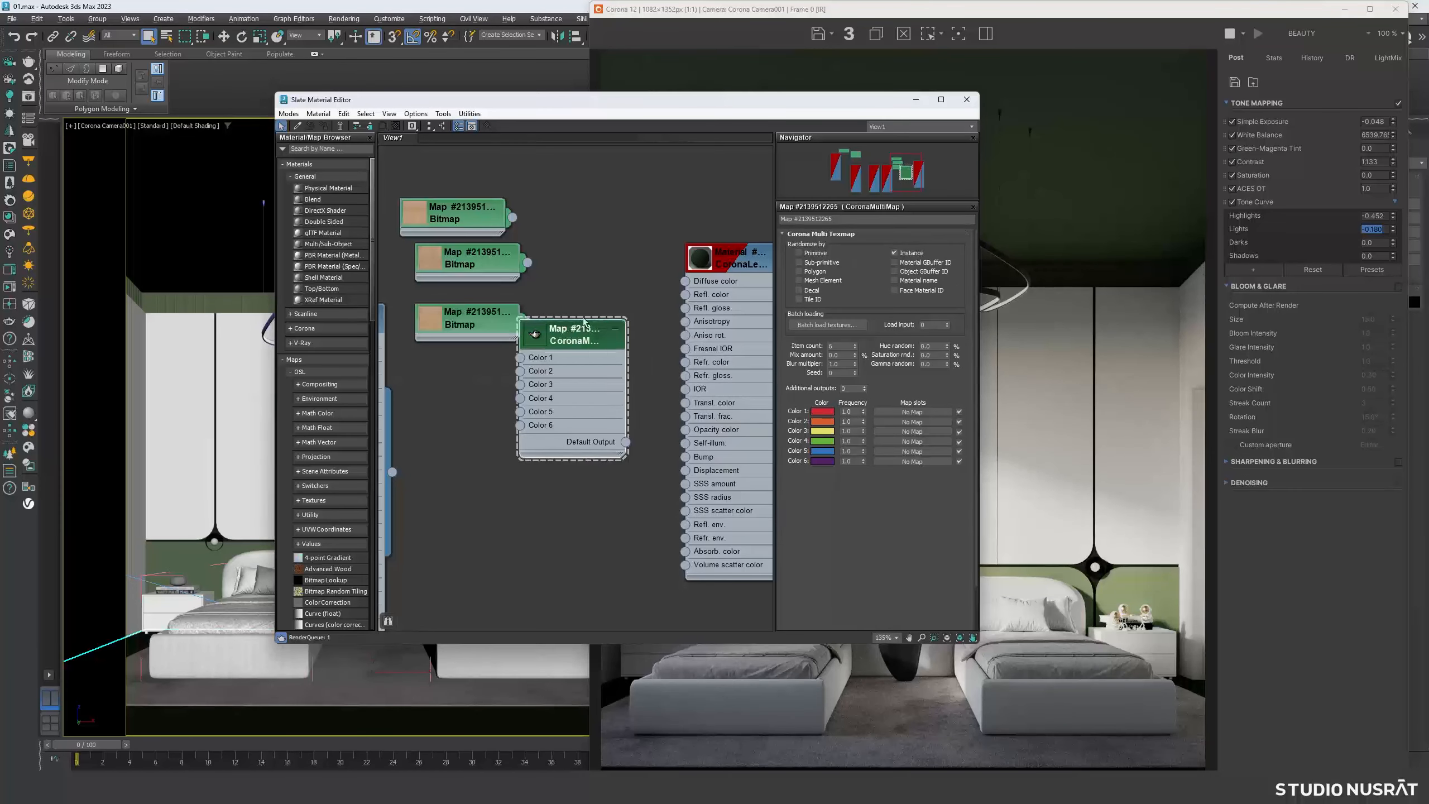
{"action": "left_click_drag", "start_coordinate": [596, 346], "coordinate": [550, 294]}
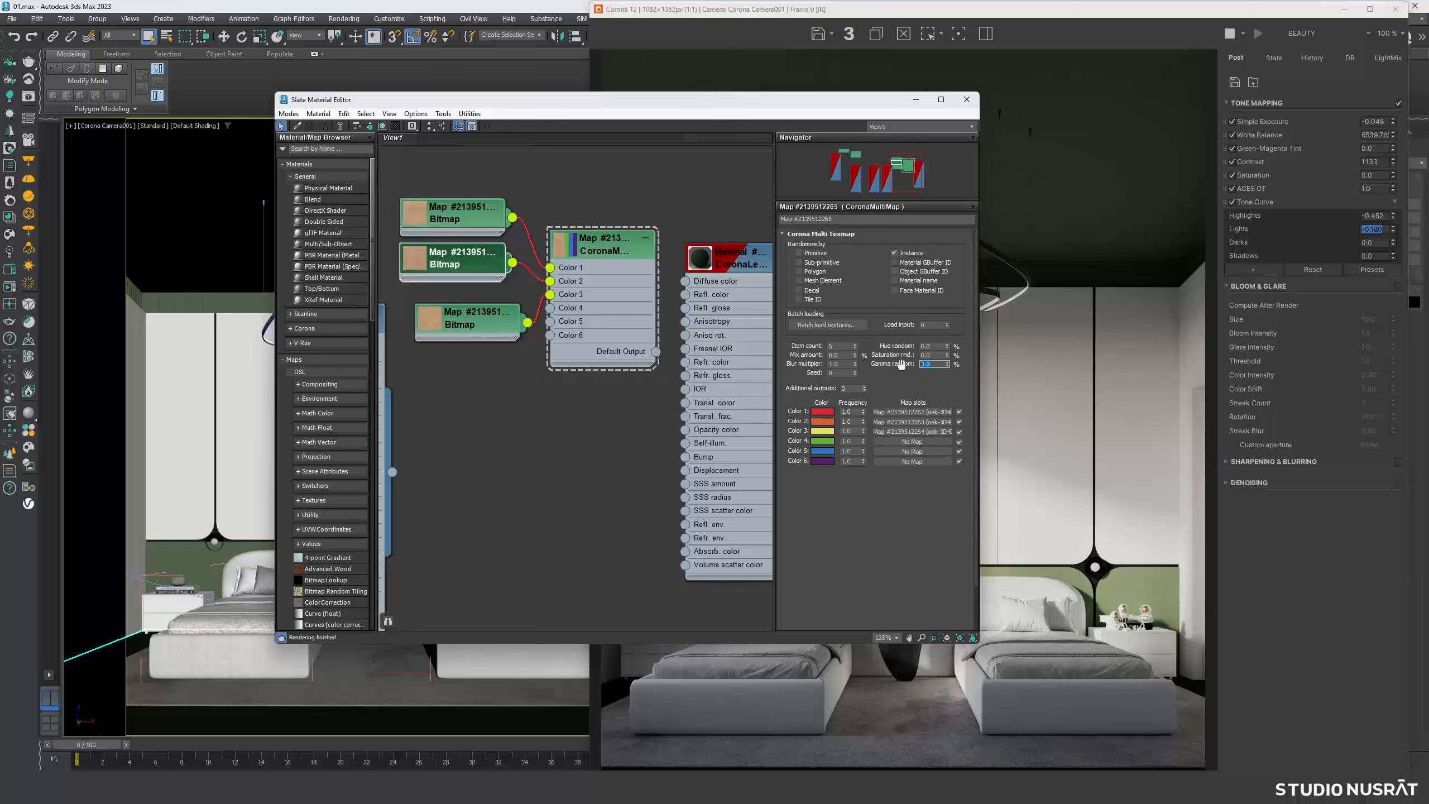
- Set the MultiMap's gamma randomness to 1.0, randomise by Polygon instead of Instance, and connect it to the floor material's diffuse colour
{"action": "type", "text": "1"}
{"action": "key", "text": "Return"}
{"action": "left_click", "coordinate": [826, 272]}
{"action": "left_click", "coordinate": [923, 252]}
{"action": "left_click_drag", "start_coordinate": [657, 352], "coordinate": [685, 281]}
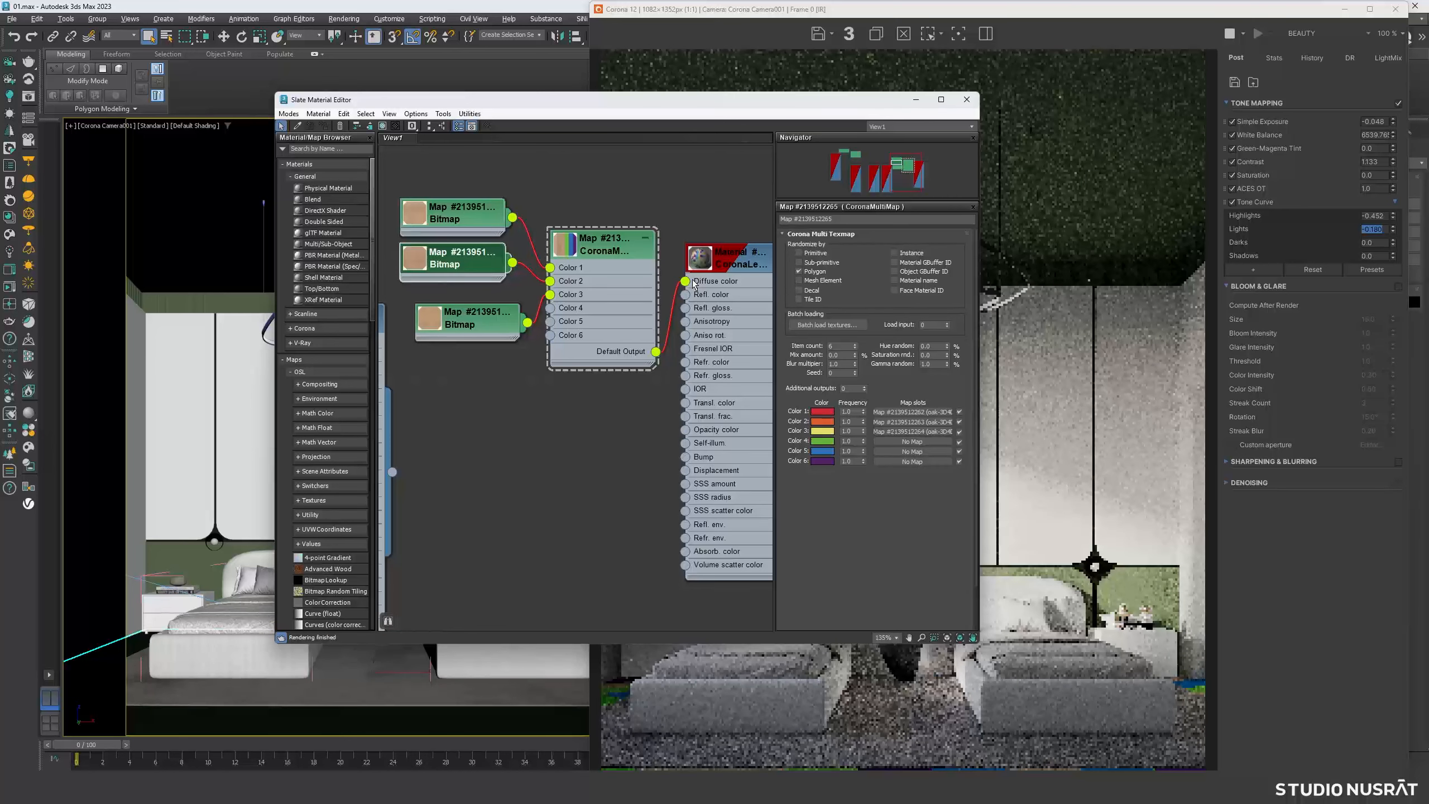
- Reduce the diffuse MultiMap's item count to 3, keeping all three oak bitmaps connected
{"action": "left_click", "coordinate": [854, 349]}
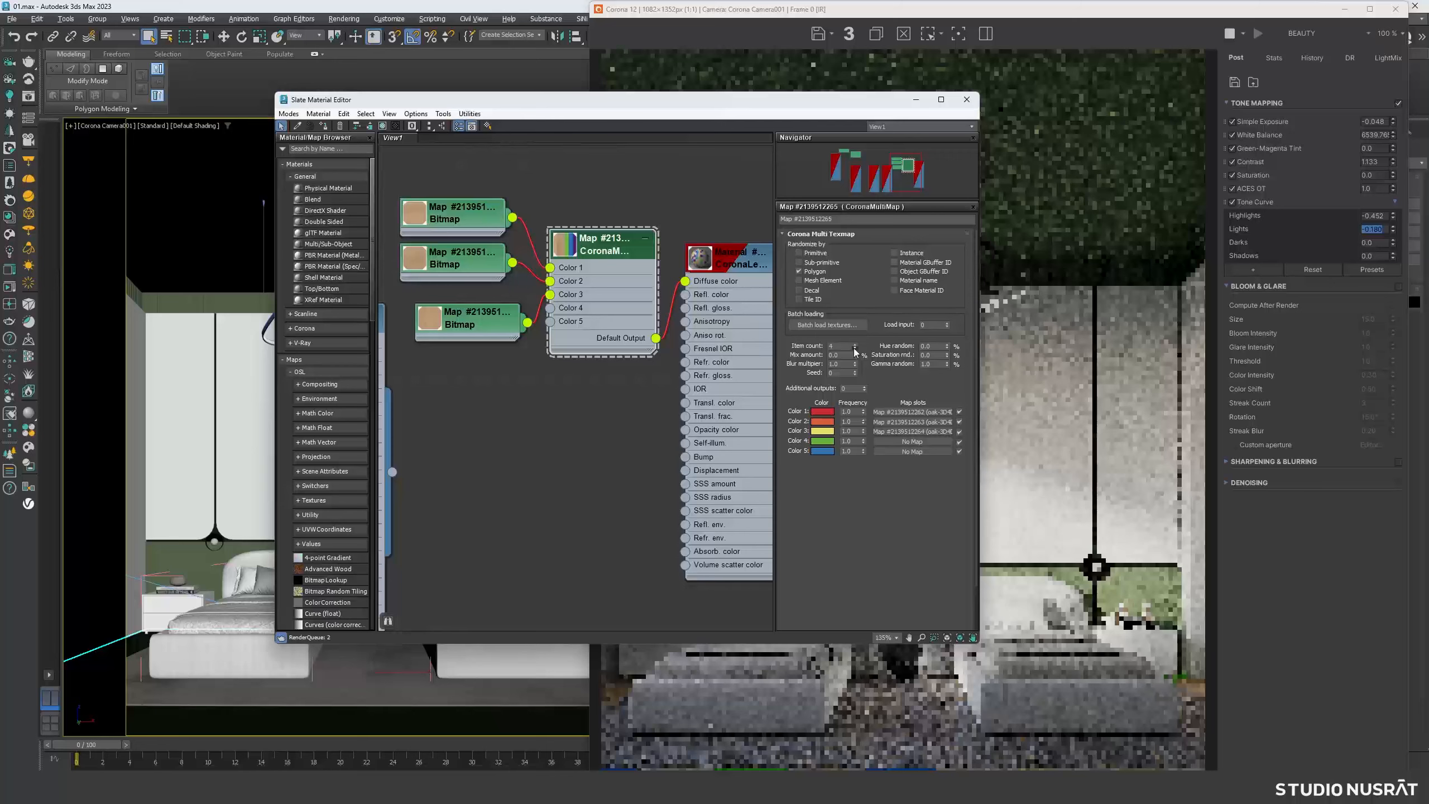
{"action": "left_click", "coordinate": [854, 348]}
{"action": "left_click", "coordinate": [854, 349]}
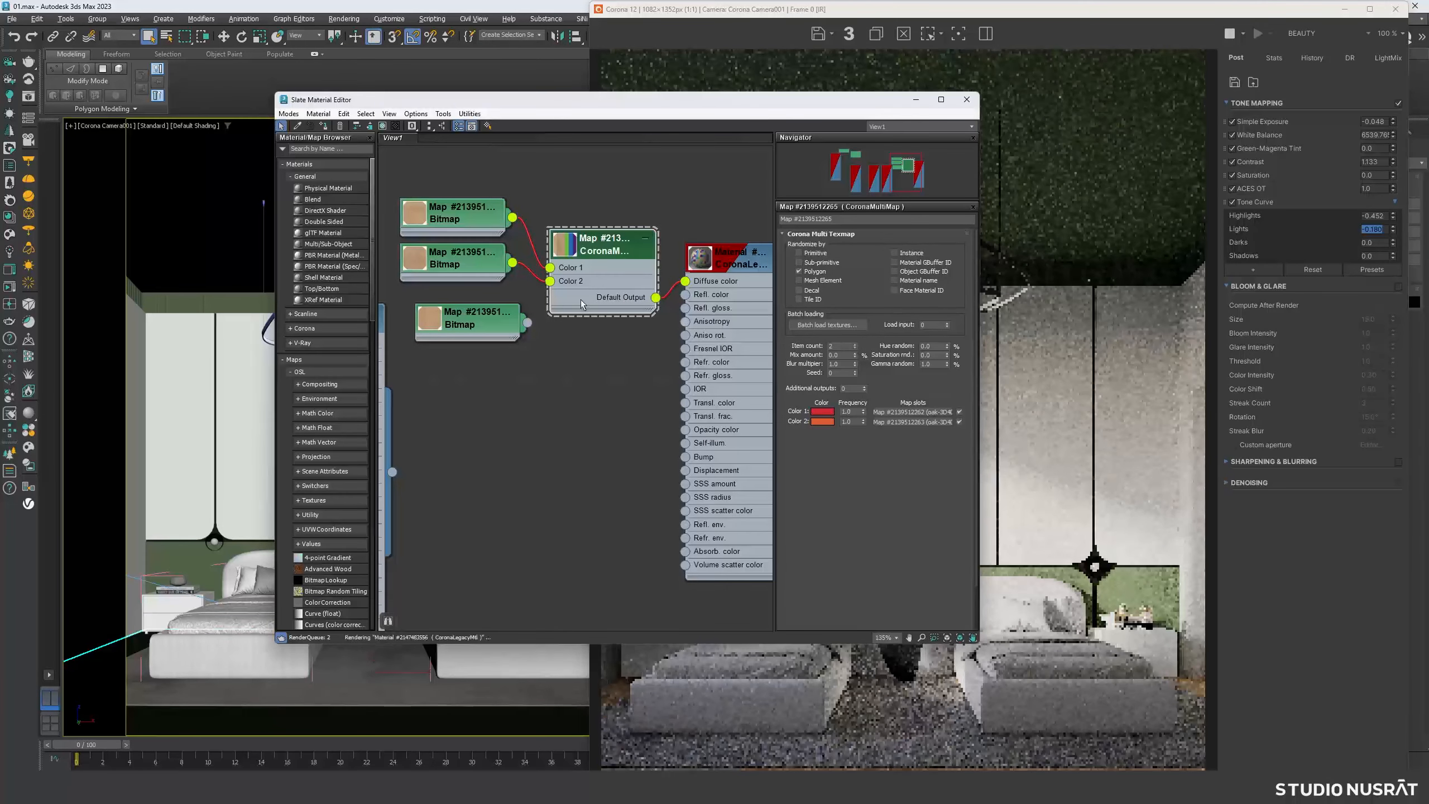
{"action": "left_click", "coordinate": [854, 344]}
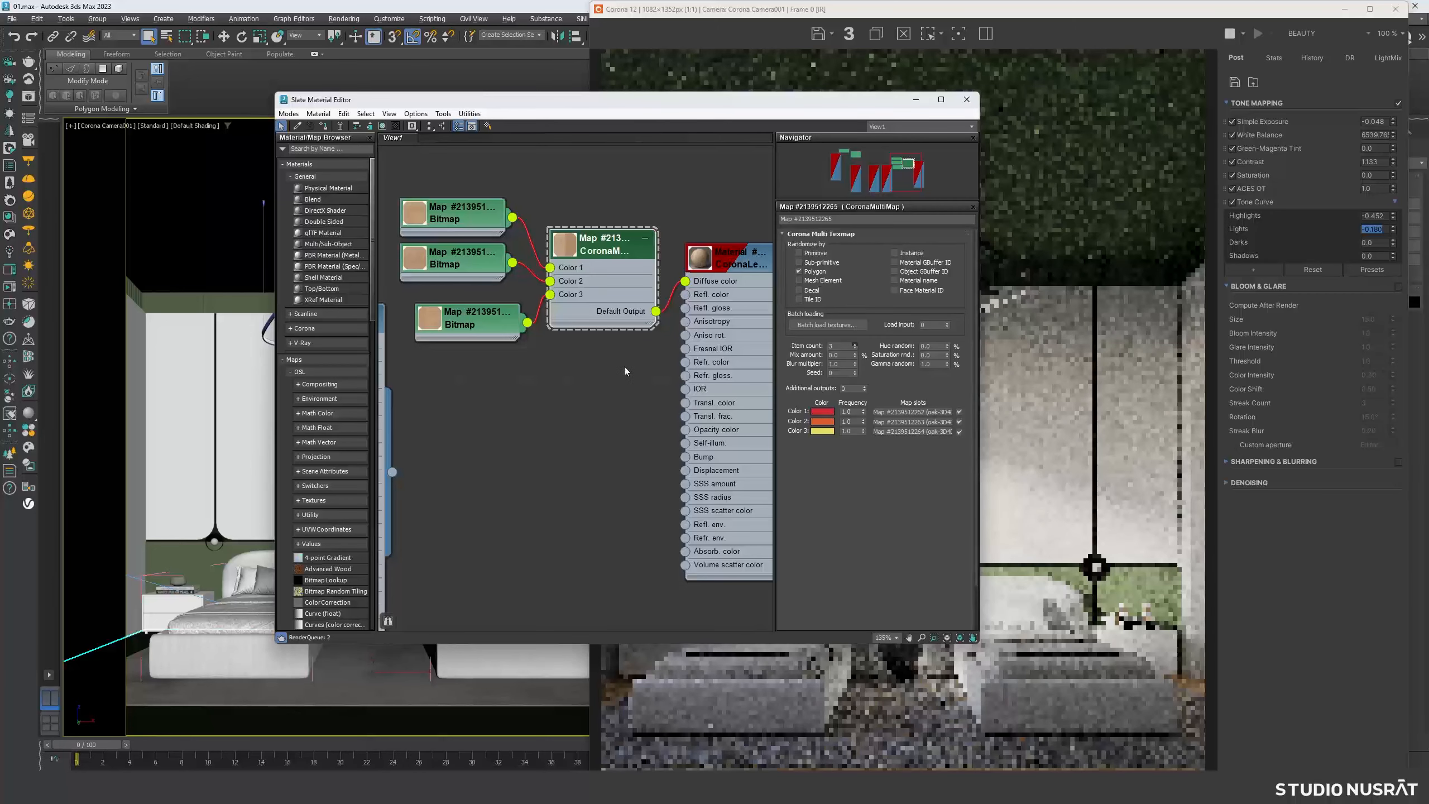
- Set the floor material's reflection glossiness to 0.6 and its reflection level to 0.4
{"action": "middle_click_drag", "start_coordinate": [593, 355], "coordinate": [485, 342]}
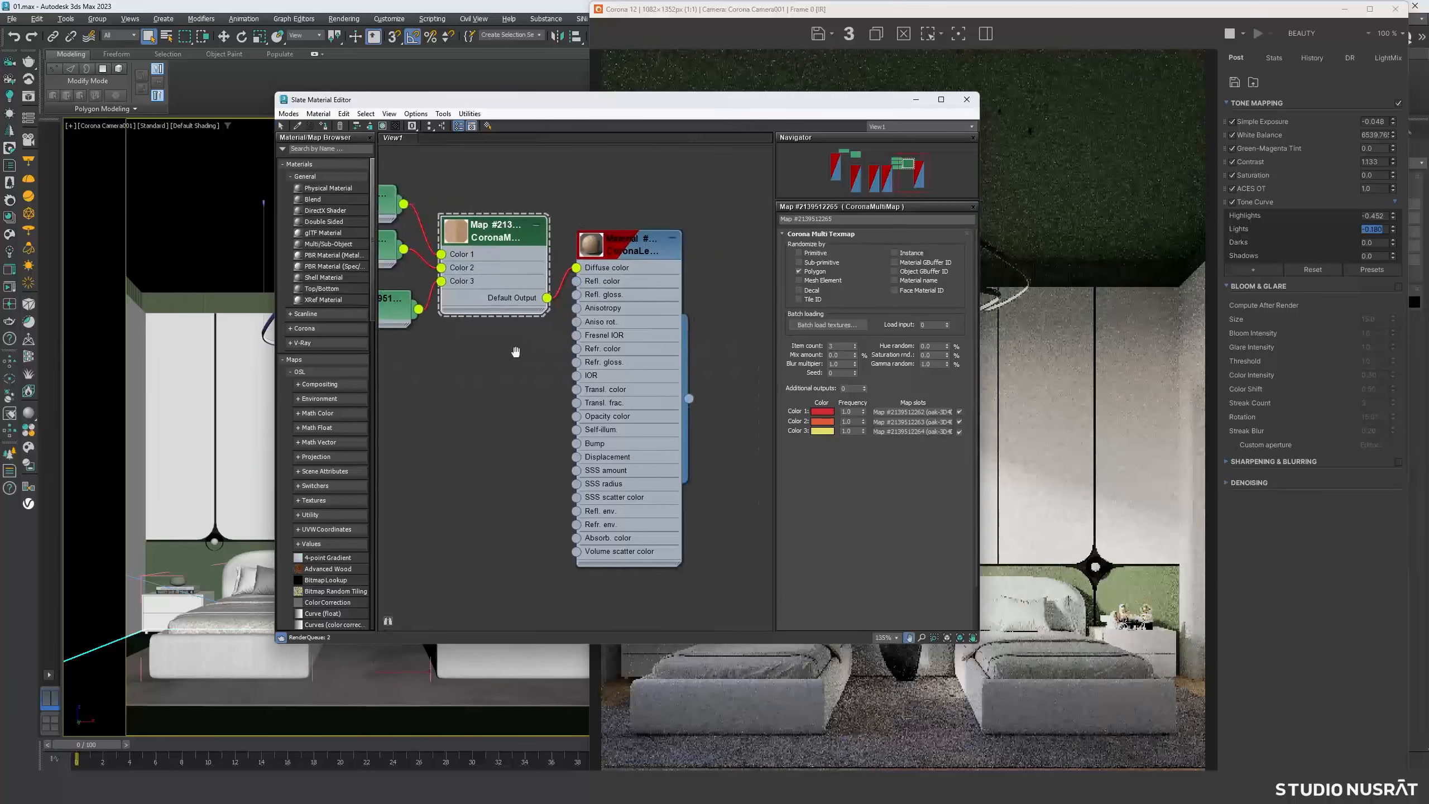
{"action": "double_click", "coordinate": [618, 257]}
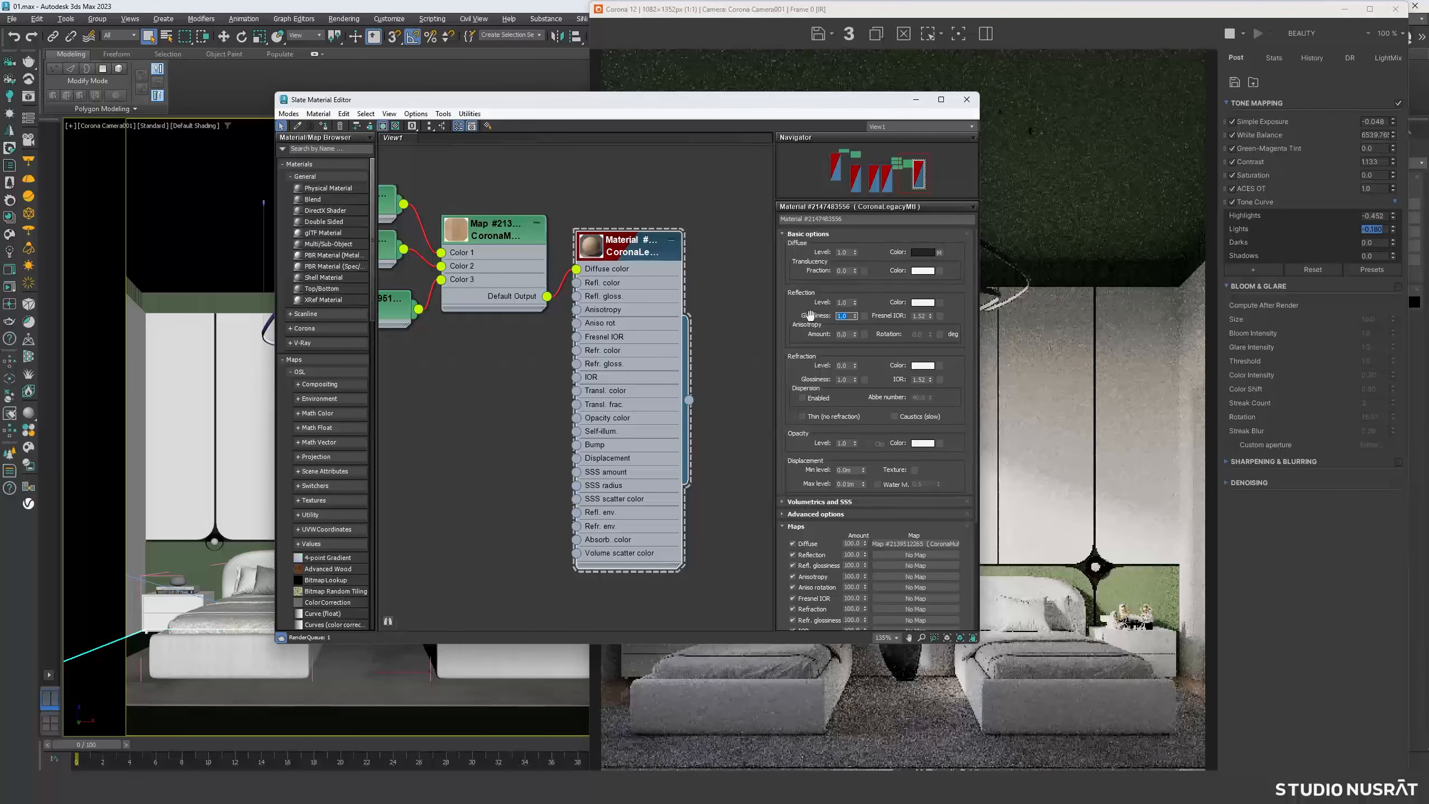
{"action": "double_click", "coordinate": [842, 316]}
{"action": "type", "text": ".6"}
{"action": "key", "text": "Return"}
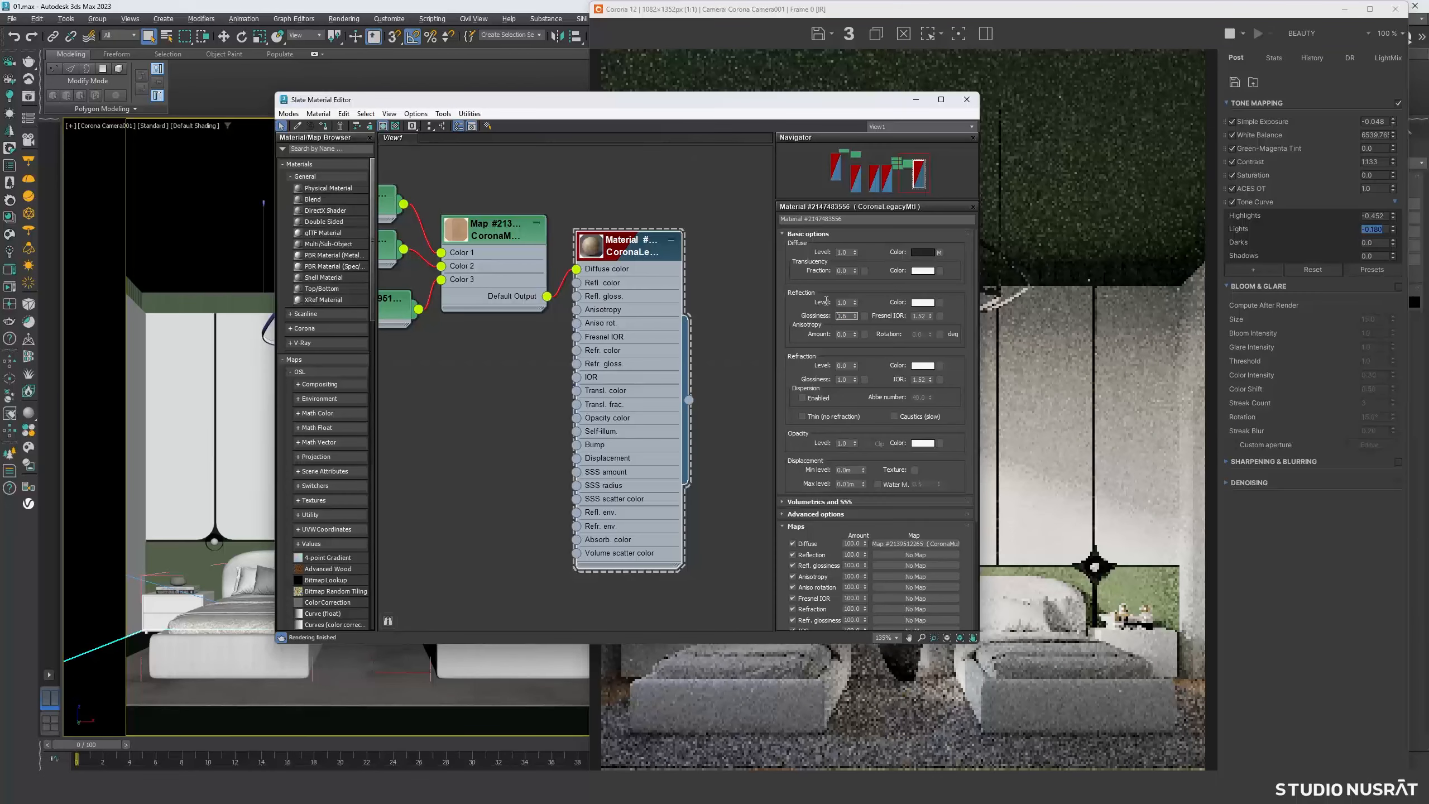
{"action": "double_click", "coordinate": [826, 300]}
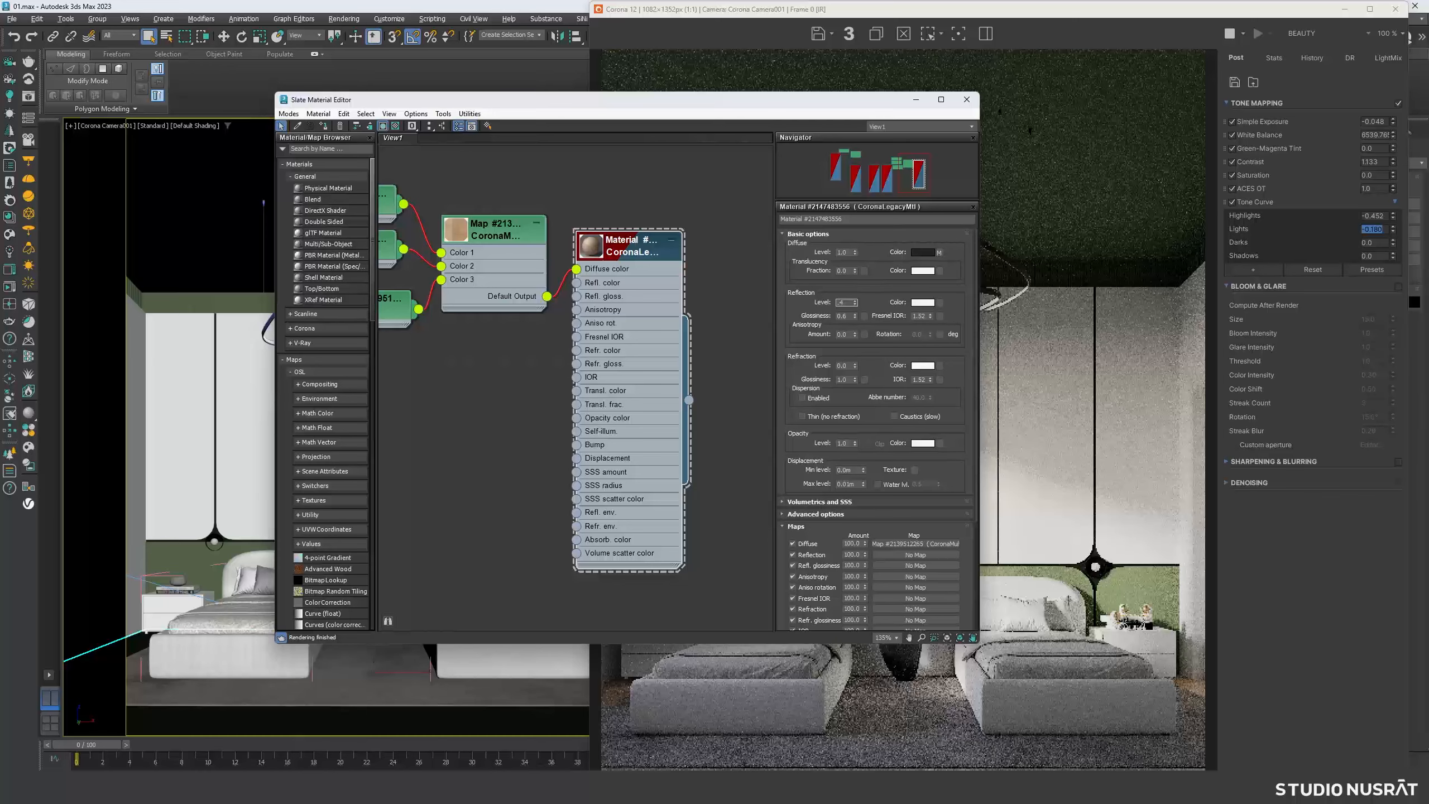
- Bring the pale bitmaps oak-3D4DL-01_02, 01_03 and 01_04 from the Wood 01 images folder into the graph and stack them below the diffuse maps
{"action": "key", "text": "super"}
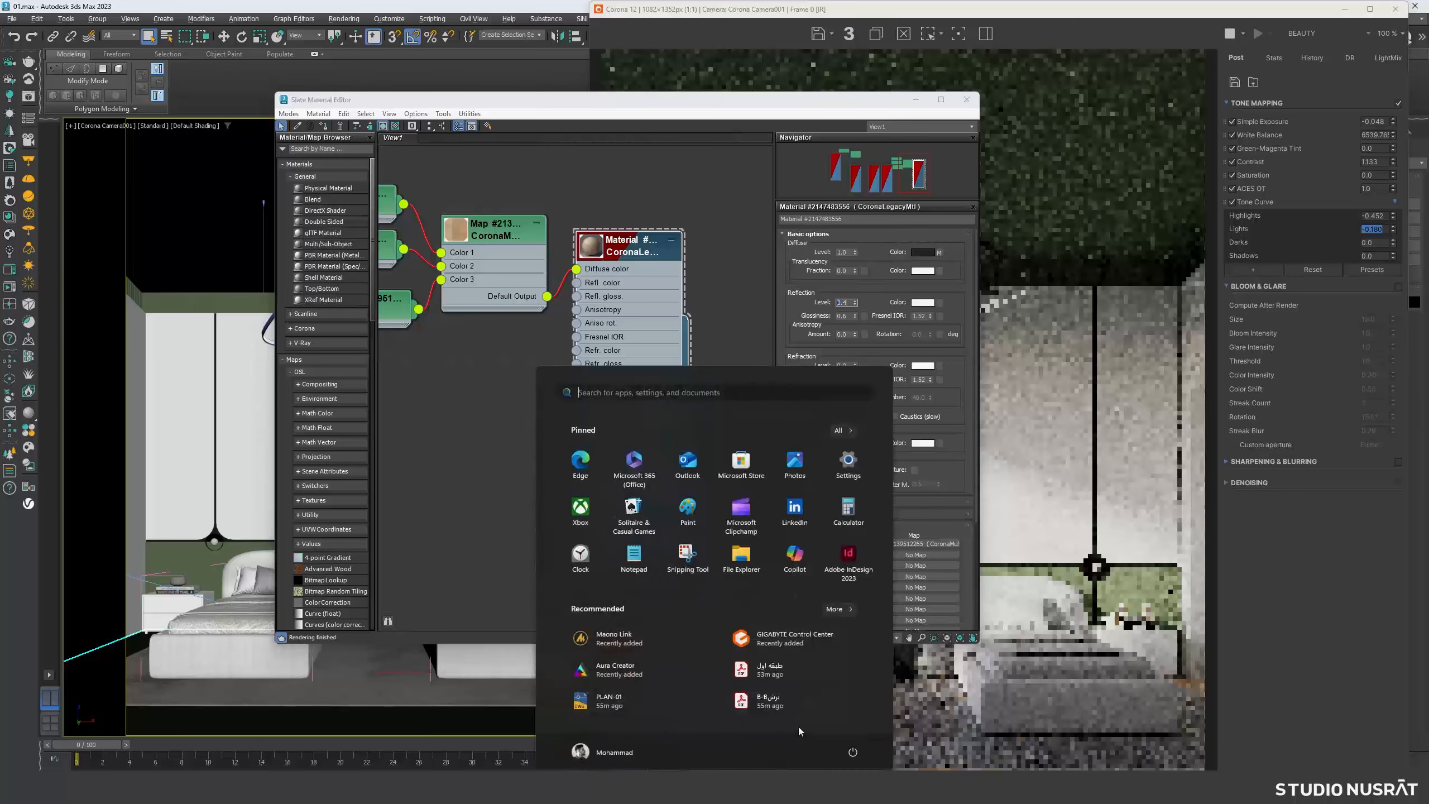
{"action": "mouse_move", "coordinate": [692, 786]}
{"action": "left_click", "coordinate": [728, 744]}
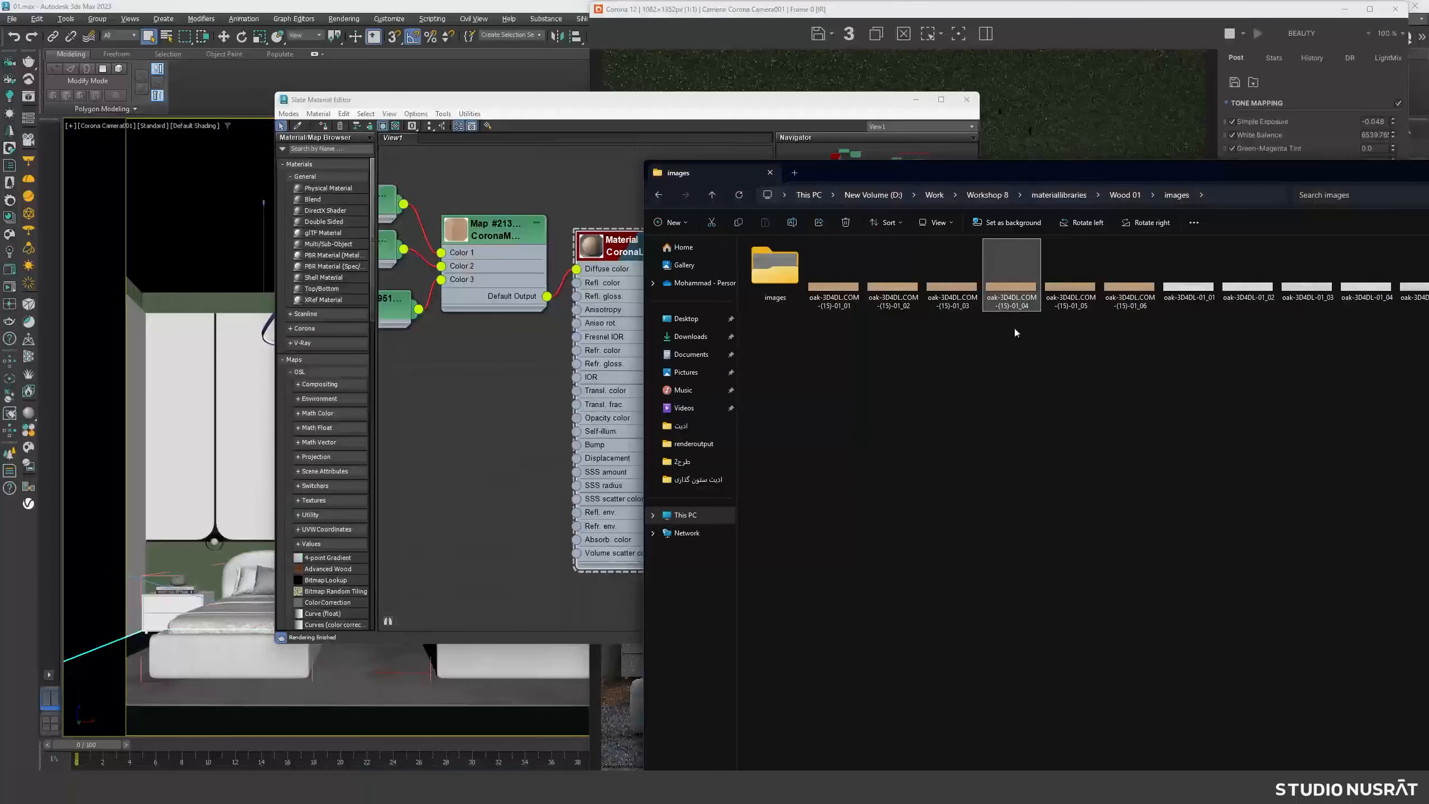
{"action": "left_click", "coordinate": [1241, 297]}
{"action": "left_click_drag", "start_coordinate": [1255, 280], "coordinate": [422, 385]}
{"action": "left_click_drag", "start_coordinate": [1306, 281], "coordinate": [394, 456]}
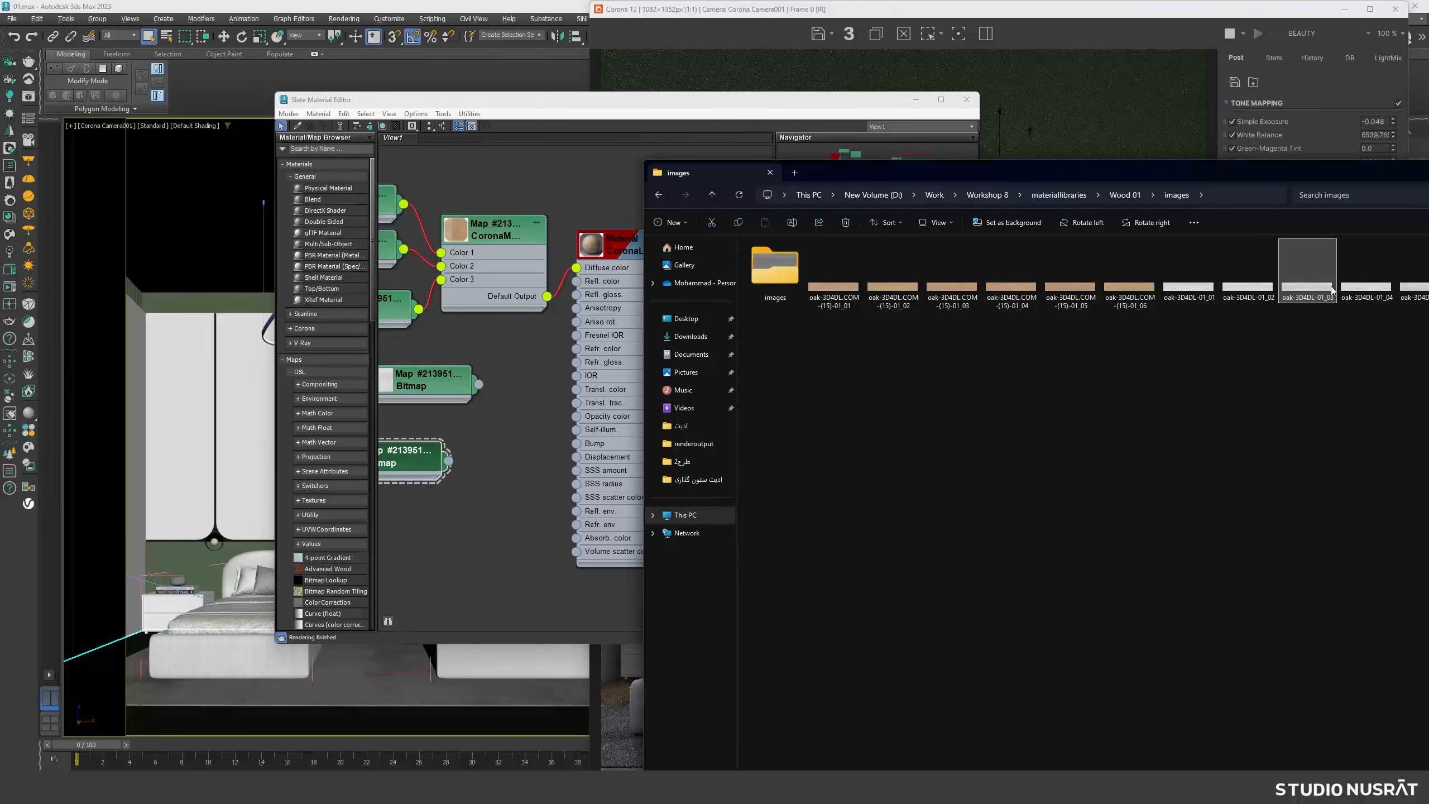
{"action": "left_click_drag", "start_coordinate": [1350, 282], "coordinate": [436, 517]}
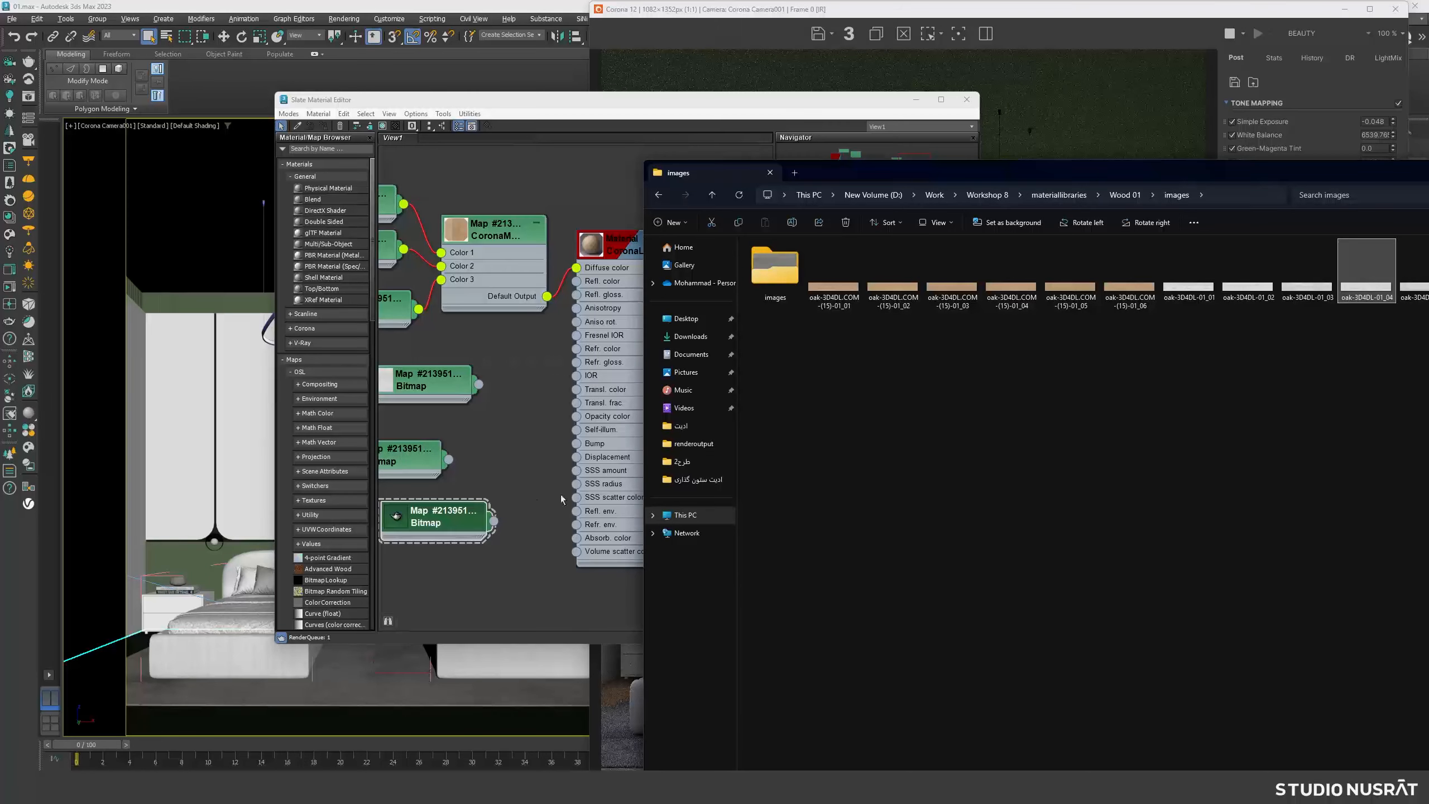
{"action": "left_click_drag", "start_coordinate": [1125, 172], "coordinate": [1007, 182]}
{"action": "left_click", "coordinate": [1335, 180]}
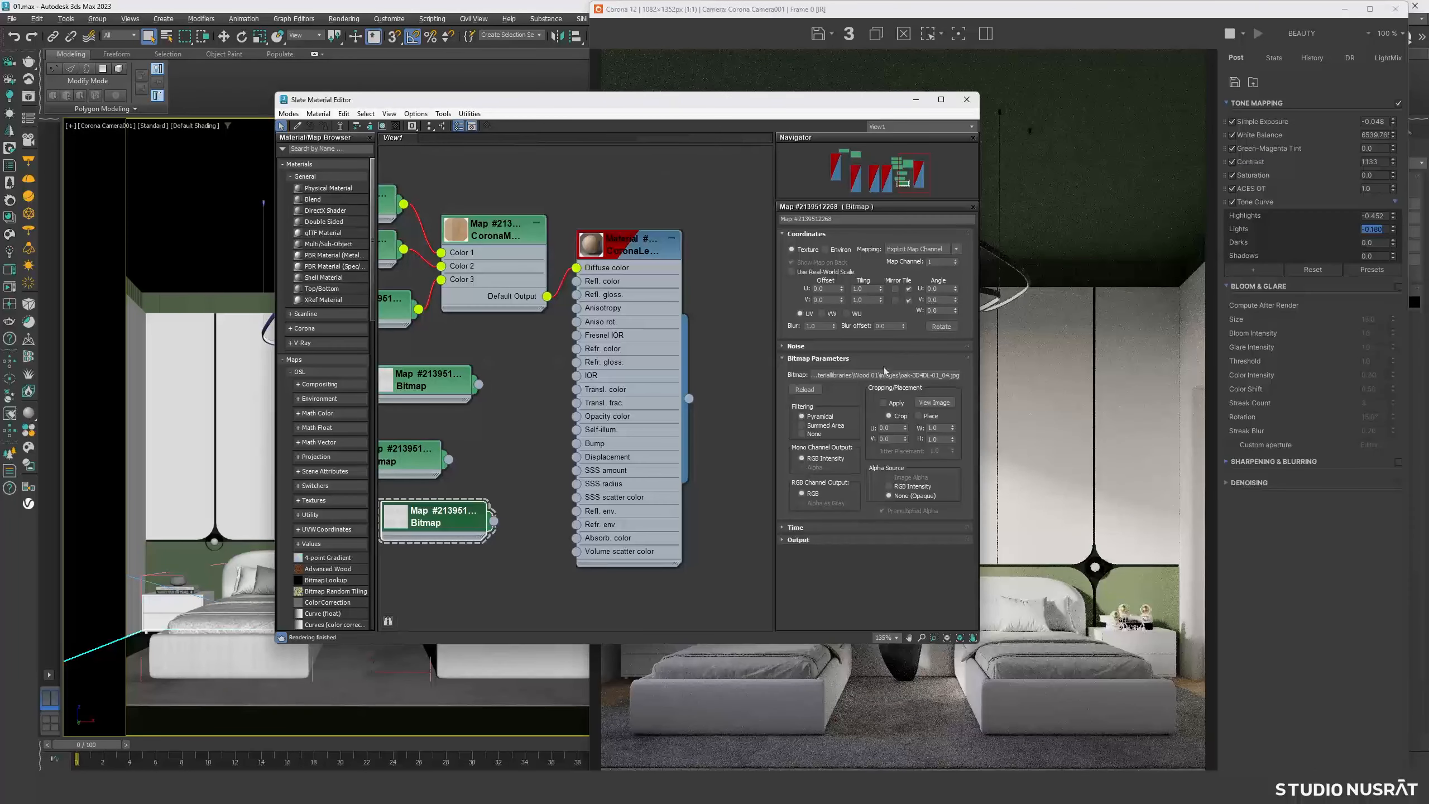
{"action": "left_click_drag", "start_coordinate": [538, 510], "coordinate": [500, 498]}
{"action": "left_click_drag", "start_coordinate": [529, 393], "coordinate": [497, 422]}
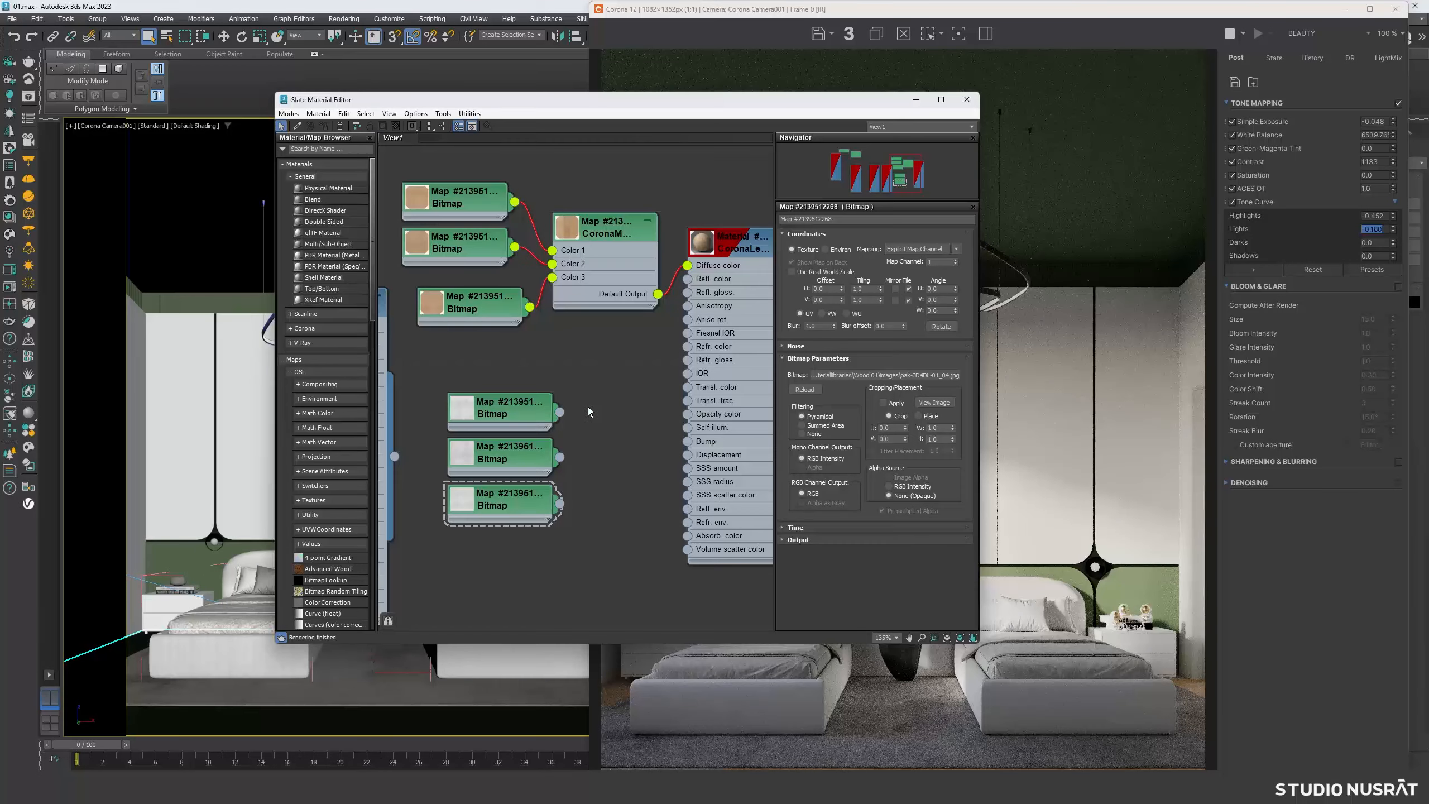
- Add a second CoronaMultiMap beside the pale bitmaps and set its item count to 3
{"action": "right_click", "coordinate": [610, 436]}
{"action": "mouse_move", "coordinate": [639, 454]}
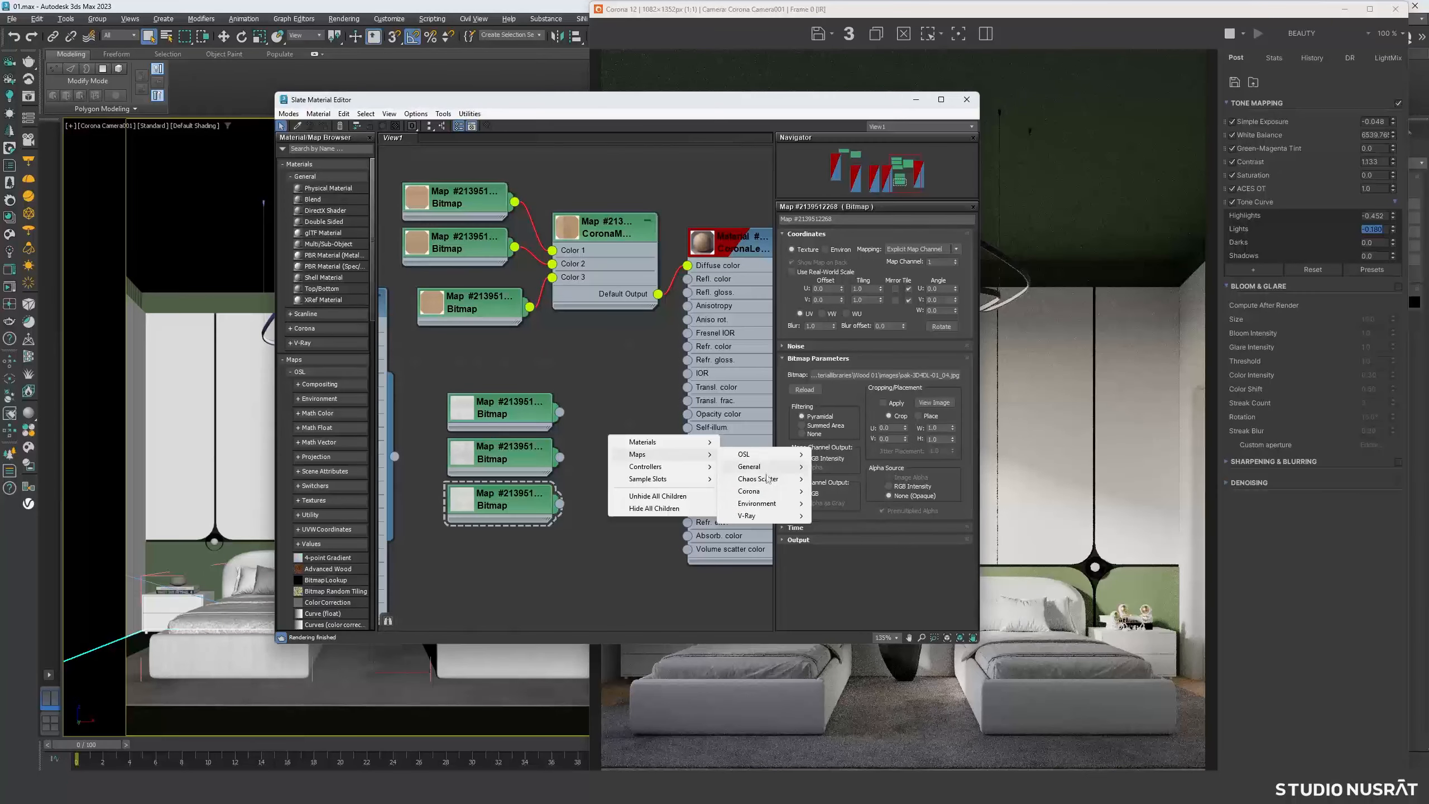
{"action": "mouse_move", "coordinate": [751, 490]}
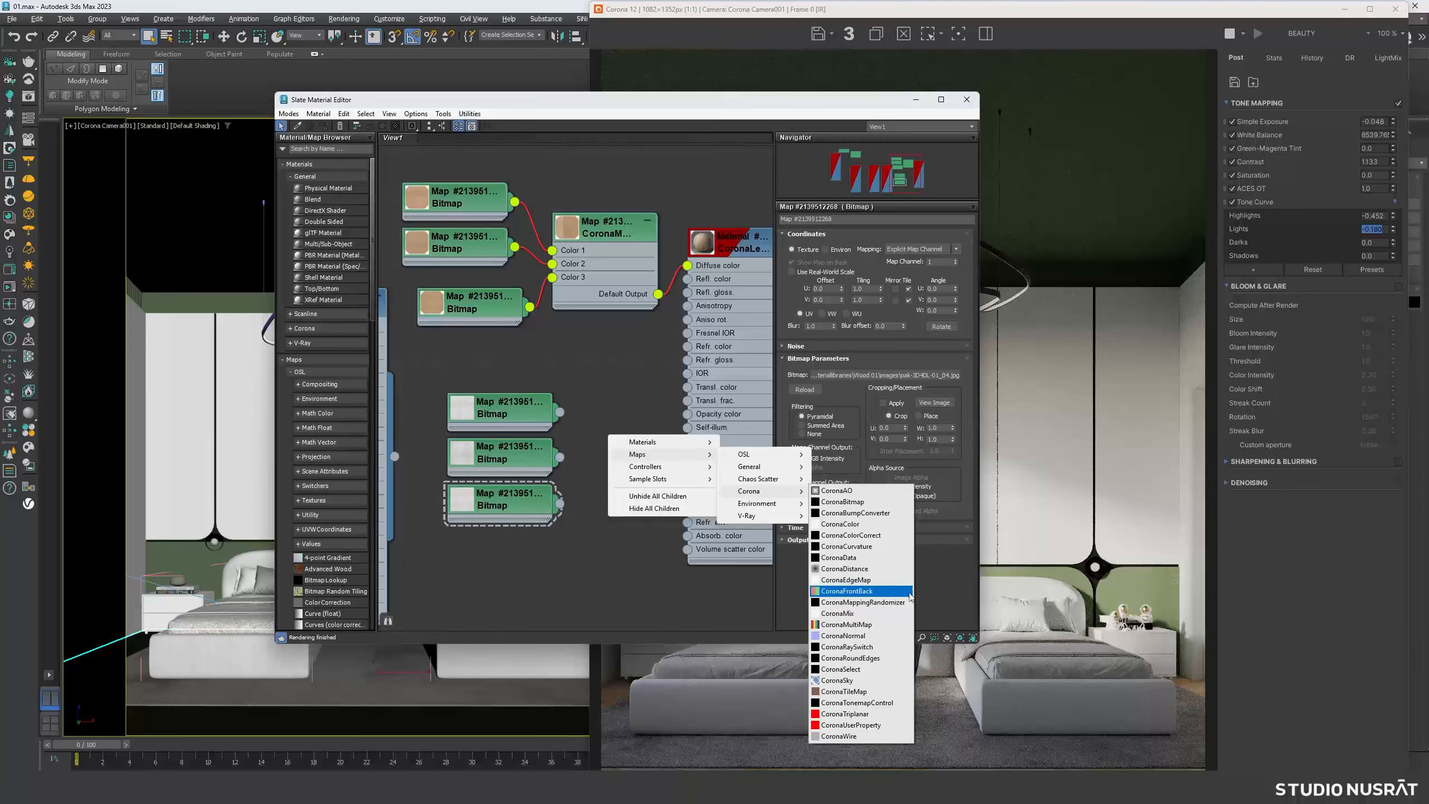
{"action": "left_click", "coordinate": [847, 624]}
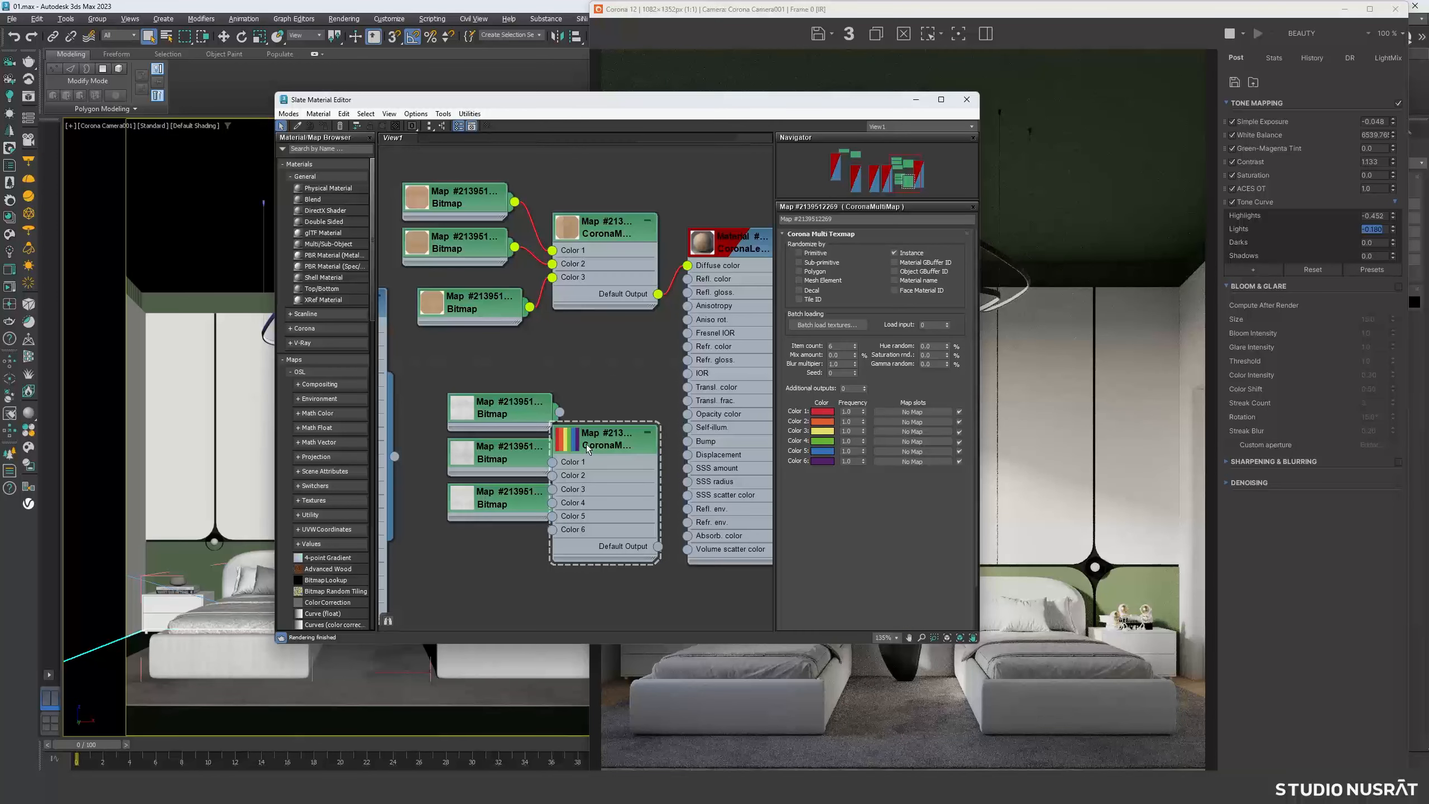
{"action": "left_click_drag", "start_coordinate": [586, 447], "coordinate": [648, 393]}
{"action": "left_click", "coordinate": [854, 348]}
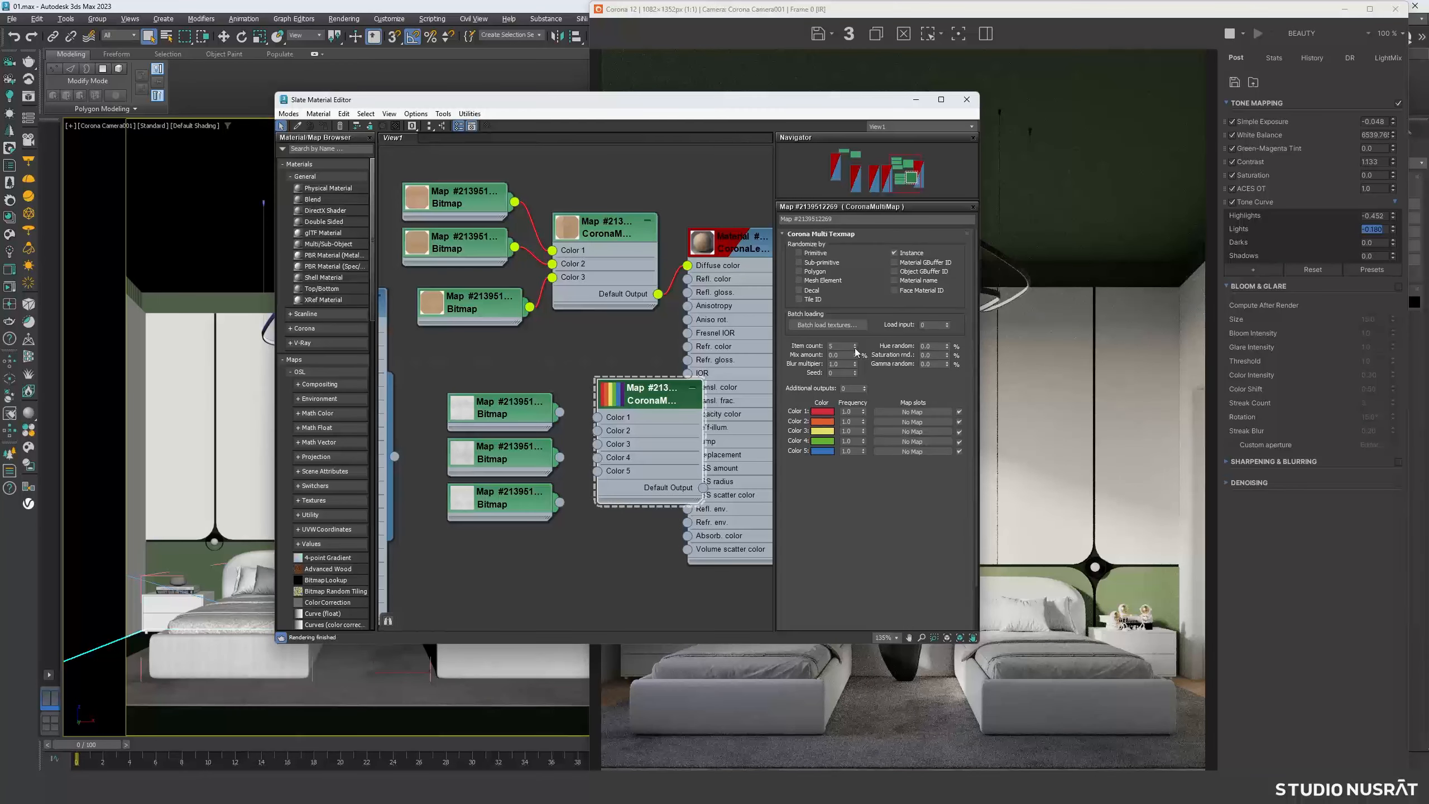
{"action": "left_click", "coordinate": [855, 348]}
{"action": "left_click", "coordinate": [855, 348]}
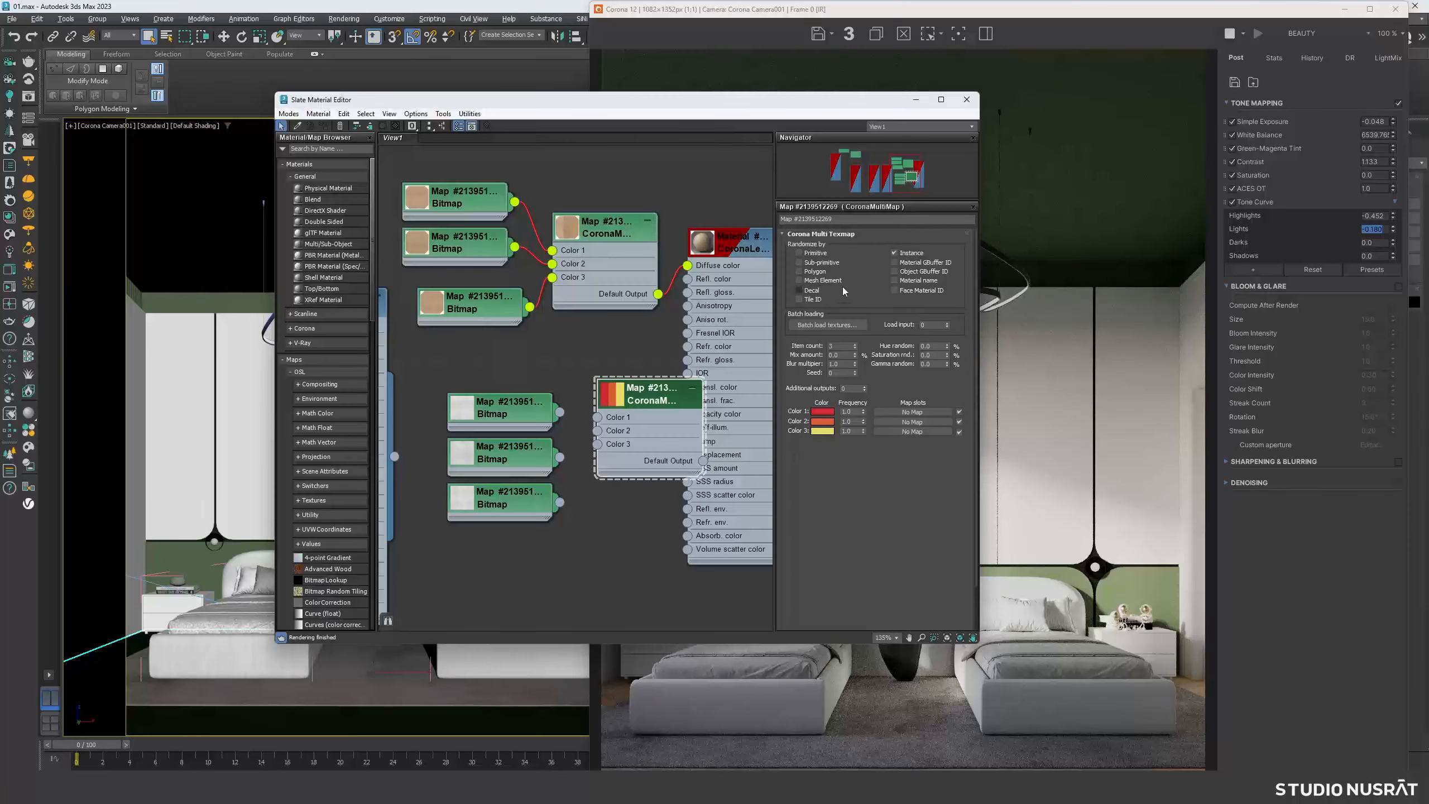
- Set the second MultiMap to randomise by Polygon, connect the three pale bitmaps to Color 1 through Color 3, and tidy the nodes
{"action": "left_click_drag", "start_coordinate": [563, 415], "coordinate": [597, 430]}
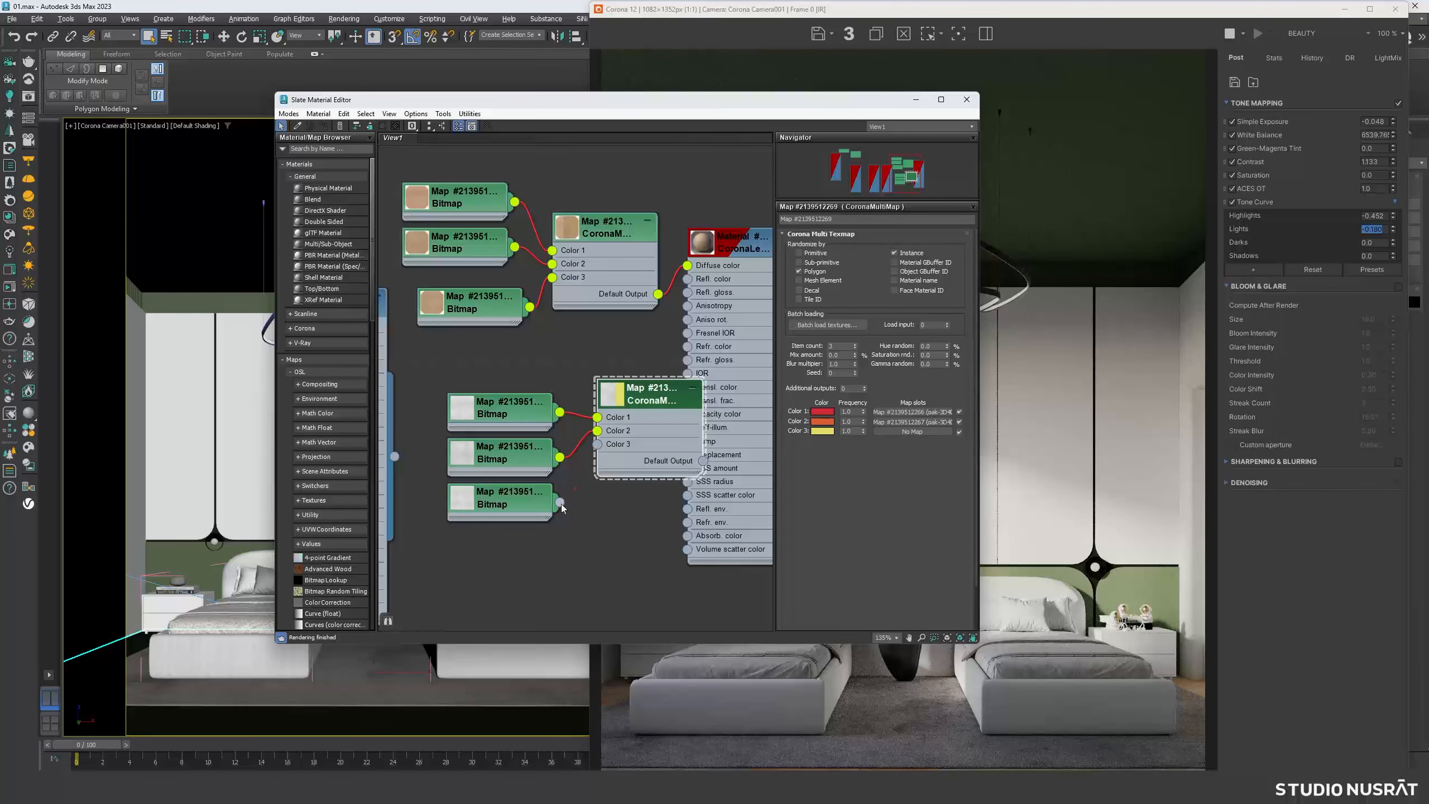
{"action": "left_click_drag", "start_coordinate": [559, 501], "coordinate": [599, 446]}
{"action": "left_click_drag", "start_coordinate": [625, 353], "coordinate": [507, 546]}
{"action": "left_click_drag", "start_coordinate": [691, 403], "coordinate": [645, 401]}
{"action": "middle_click_drag", "start_coordinate": [645, 405], "coordinate": [633, 416]}
- Connect the second MultiMap to the floor material's reflection glossiness as an instance and lower that map's amount
{"action": "double_click", "coordinate": [731, 258]}
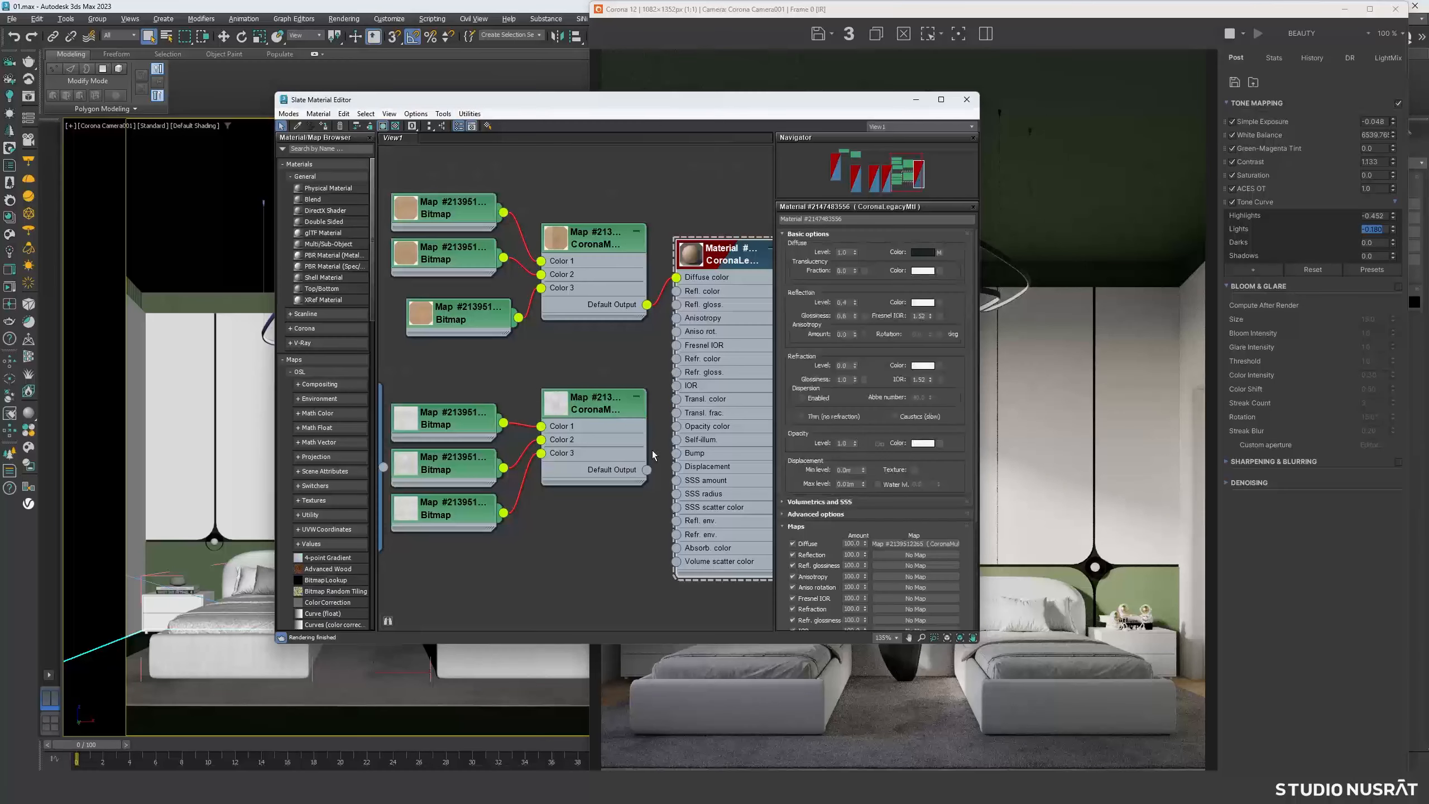
{"action": "left_click_drag", "start_coordinate": [646, 470], "coordinate": [938, 252]}
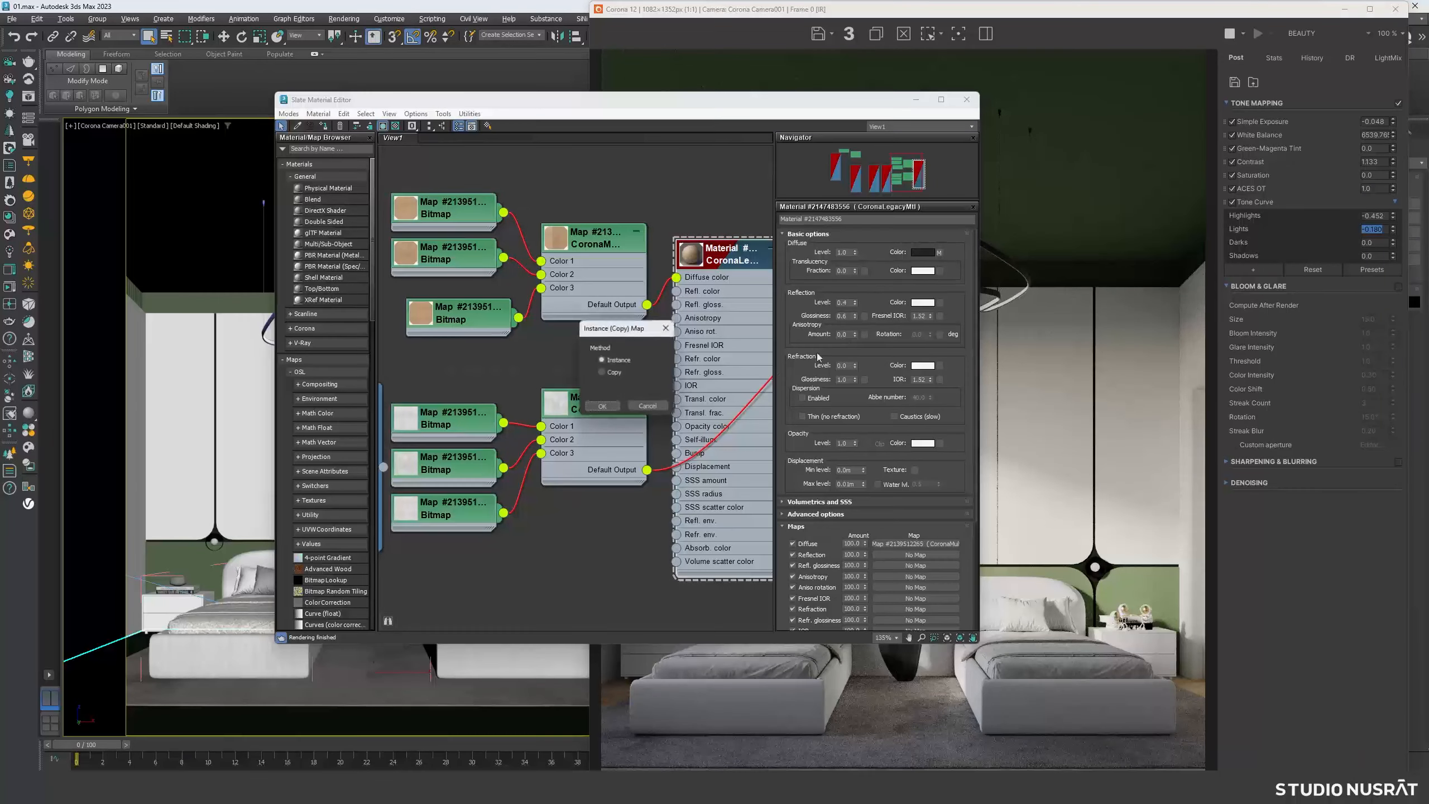
{"action": "left_click", "coordinate": [601, 406]}
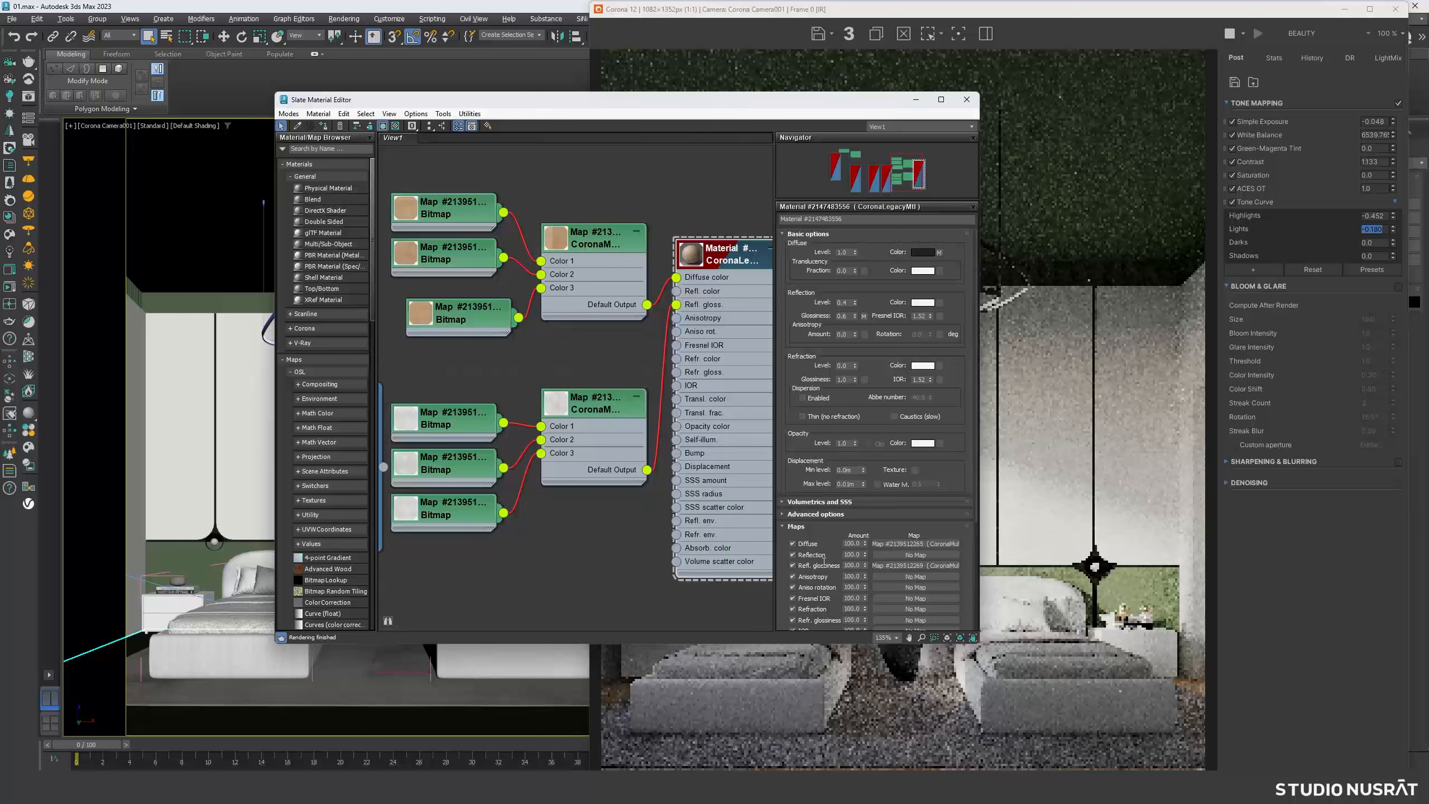
{"action": "left_click", "coordinate": [845, 565]}
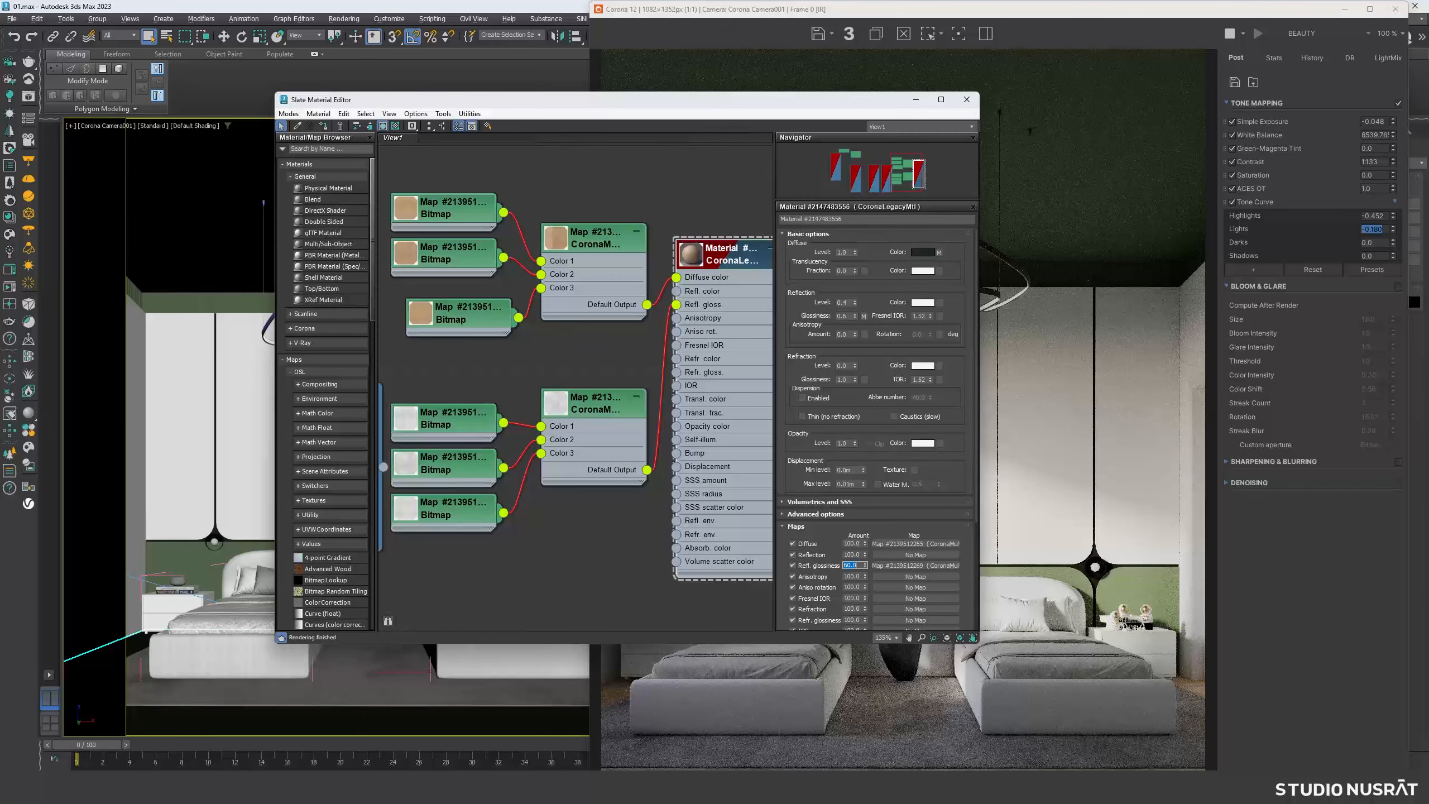
- Bring the grey bitmaps oak-3D4DL-01_00-01_02 and 01_03 from the nested images folder of Wood 01 into the material graph
{"action": "mouse_move", "coordinate": [691, 787]}
{"action": "left_click", "coordinate": [732, 757]}
{"action": "double_click", "coordinate": [665, 298]}
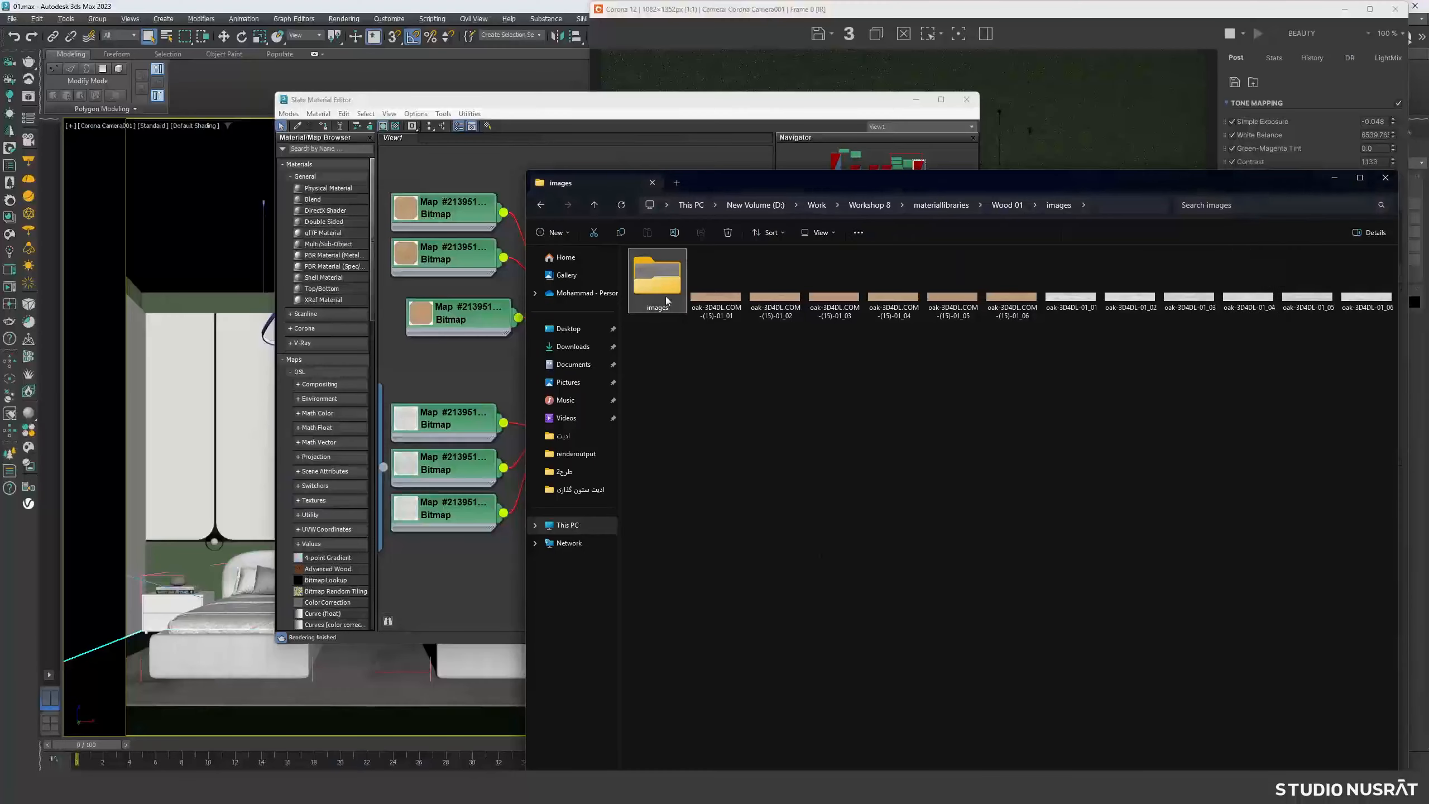
{"action": "double_click", "coordinate": [665, 296]}
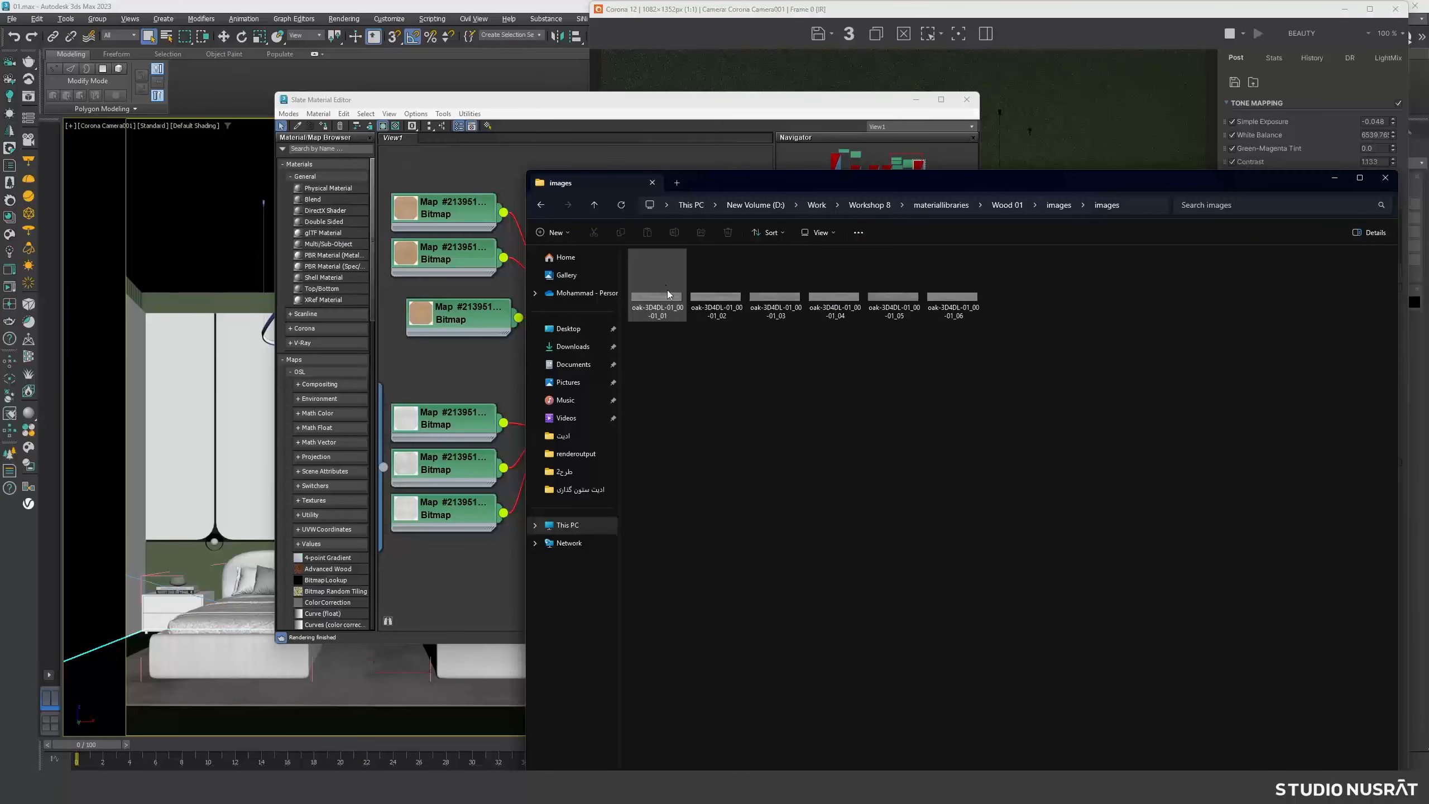
{"action": "left_click", "coordinate": [713, 297]}
{"action": "left_click_drag", "start_coordinate": [717, 316], "coordinate": [488, 529]}
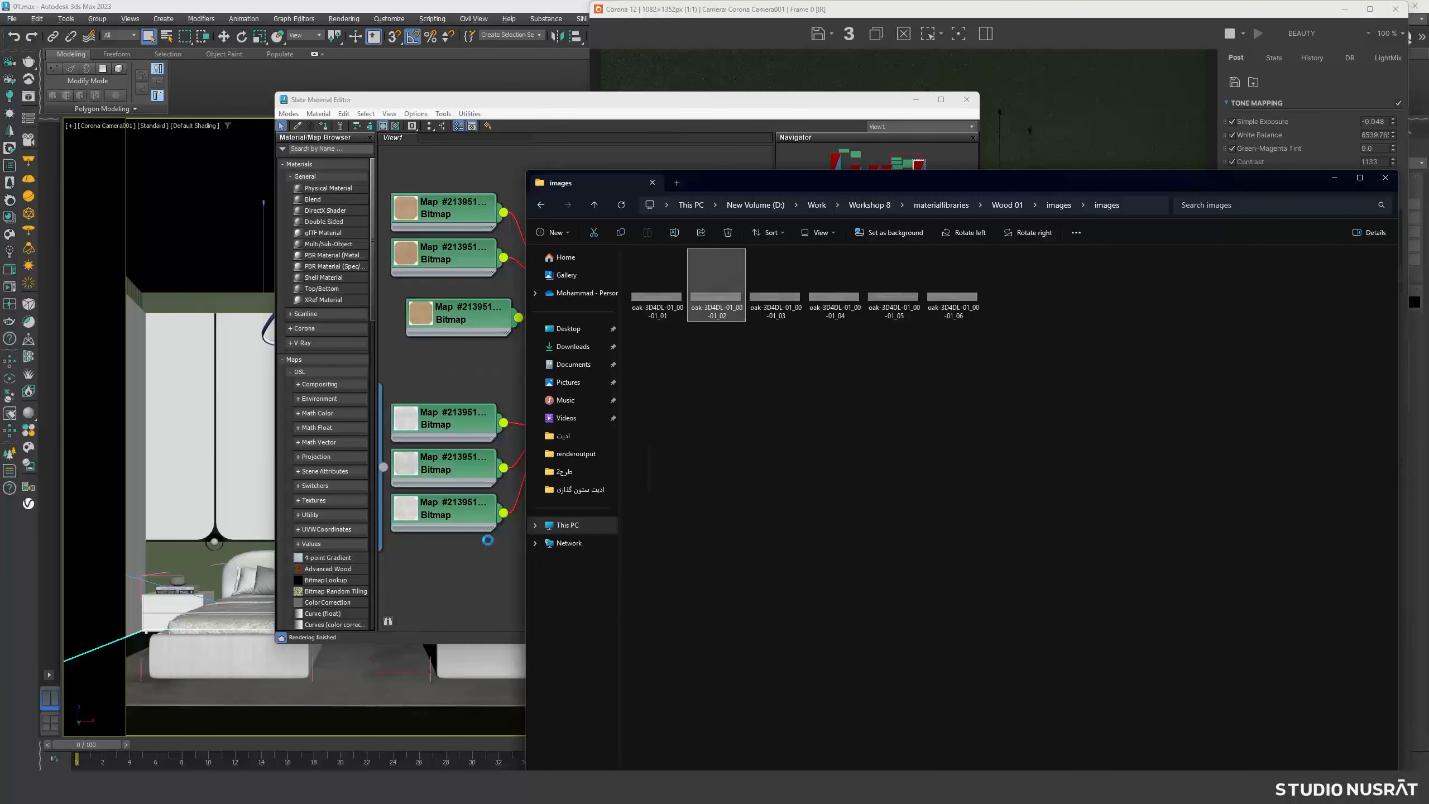
{"action": "left_click_drag", "start_coordinate": [773, 301], "coordinate": [491, 598]}
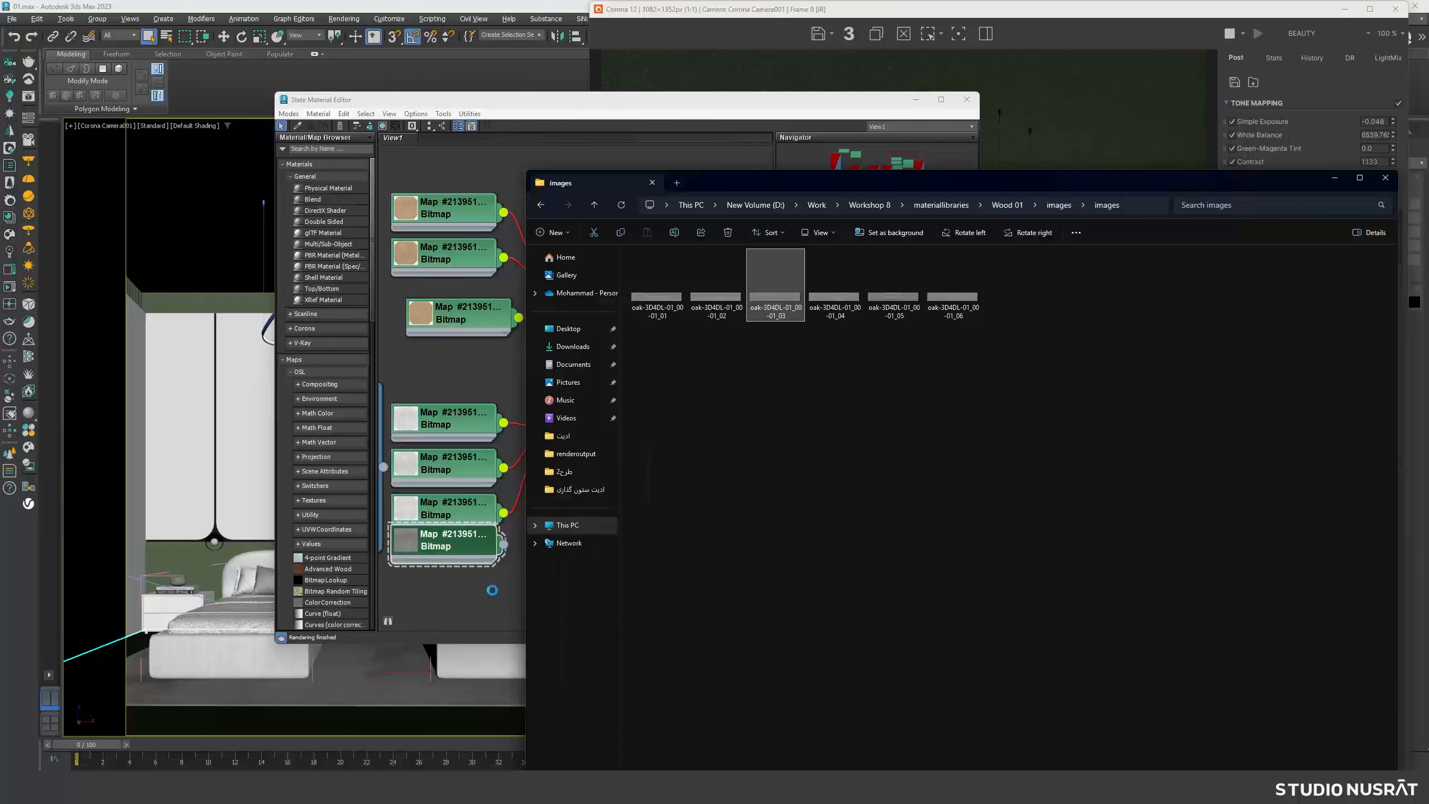
- Add the grey bitmap oak-3D4DL-01_00-01_04 to the graph and stack the three grey maps below the glossiness bitmaps
{"action": "middle_click_drag", "start_coordinate": [490, 510], "coordinate": [487, 405]}
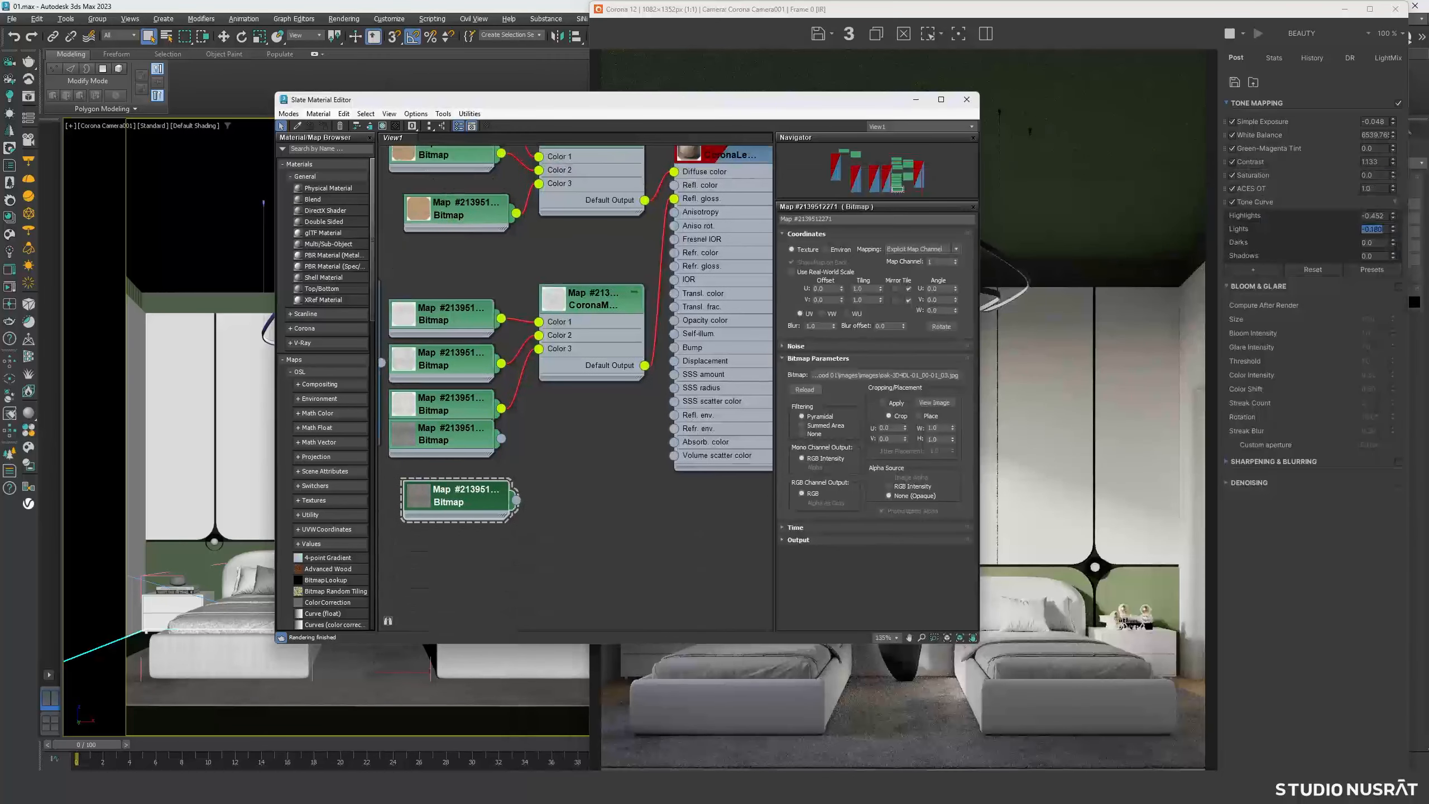
{"action": "mouse_move", "coordinate": [693, 783]}
{"action": "left_click", "coordinate": [728, 730]}
{"action": "left_click_drag", "start_coordinate": [835, 306], "coordinate": [469, 560]}
{"action": "left_click", "coordinate": [1334, 179]}
{"action": "left_click_drag", "start_coordinate": [483, 483], "coordinate": [452, 495]}
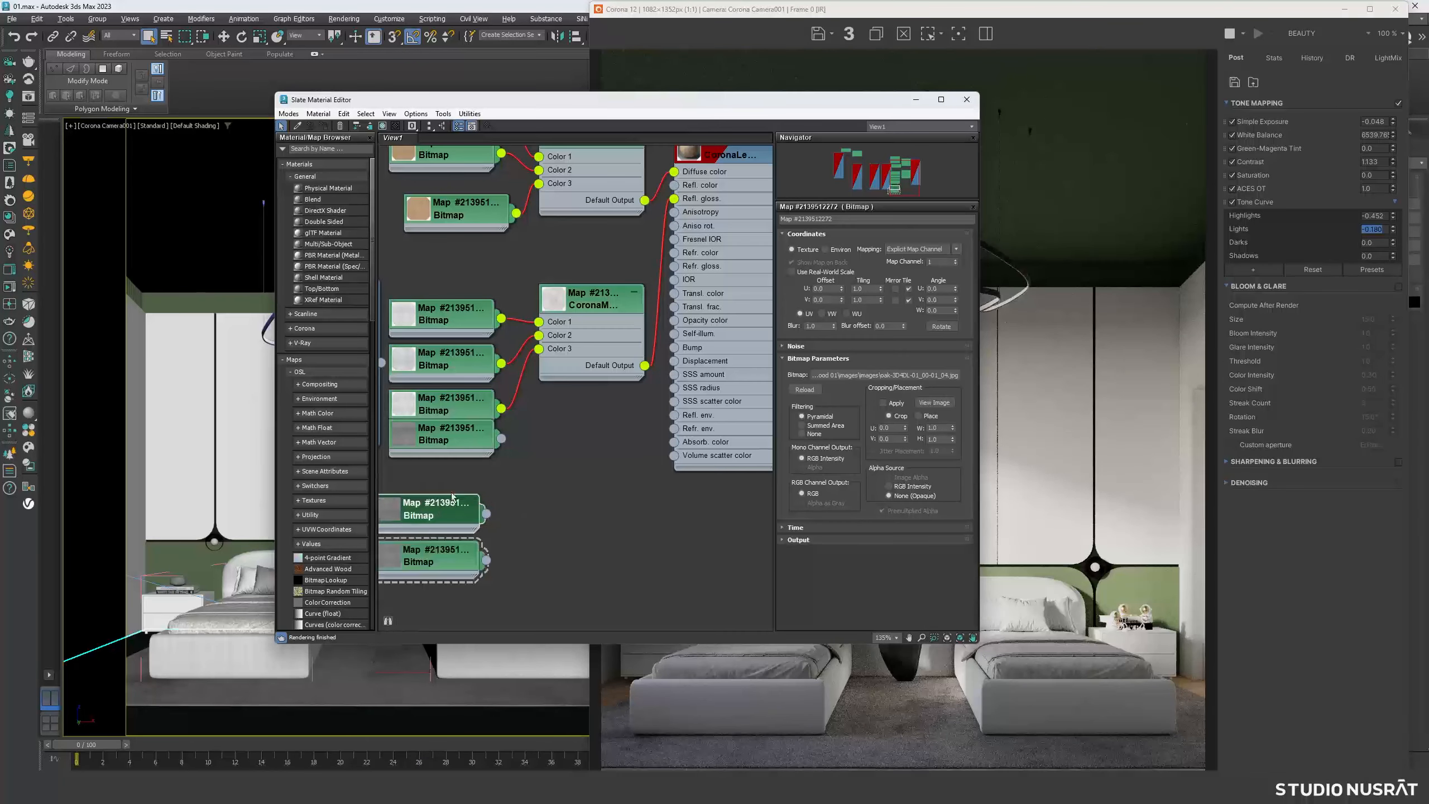
{"action": "left_click_drag", "start_coordinate": [460, 441], "coordinate": [445, 471]}
- Add a third CoronaMultiMap beside the grey bitmaps, randomised by Polygon with an item count of 3
{"action": "right_click", "coordinate": [534, 481]}
{"action": "mouse_move", "coordinate": [585, 502]}
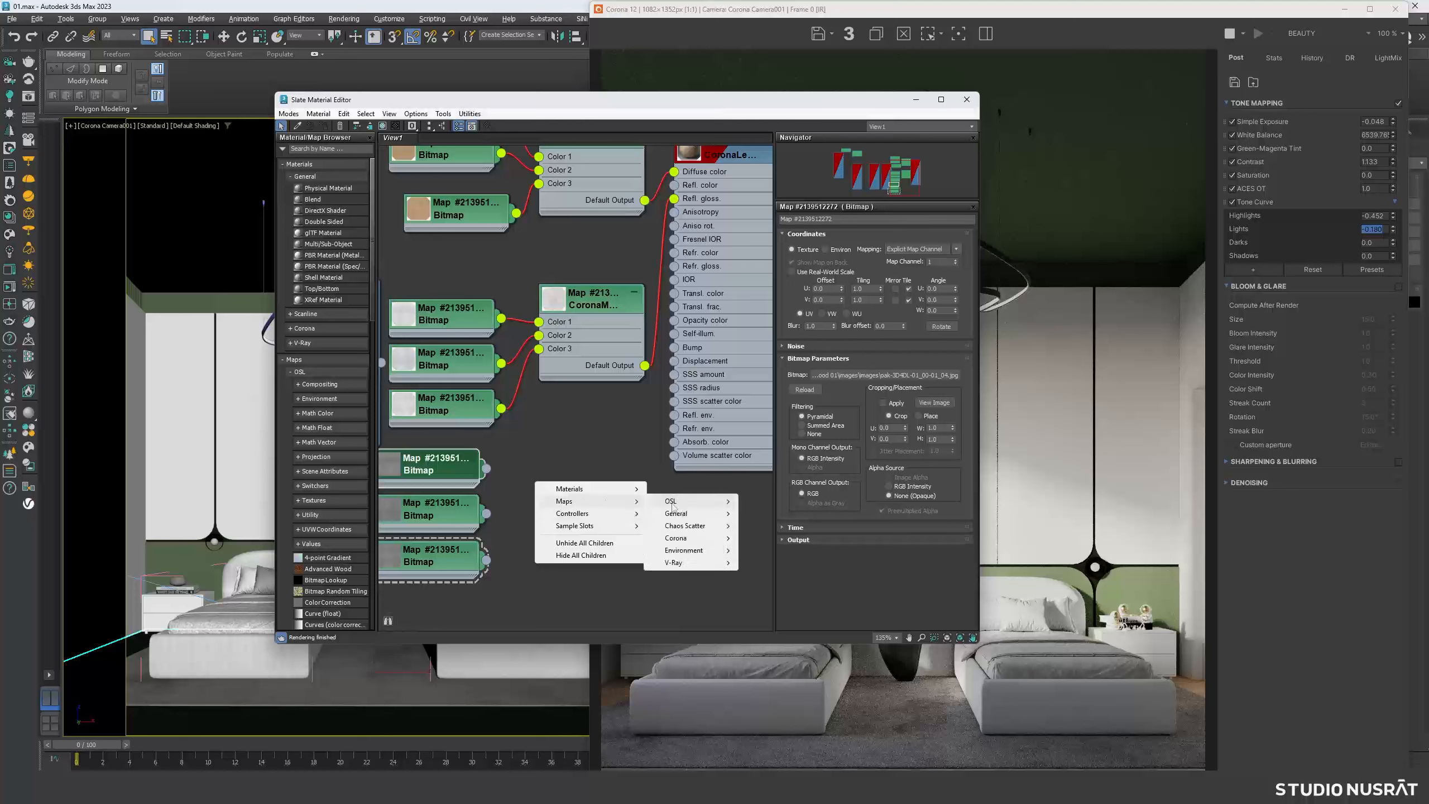
{"action": "mouse_move", "coordinate": [689, 537]}
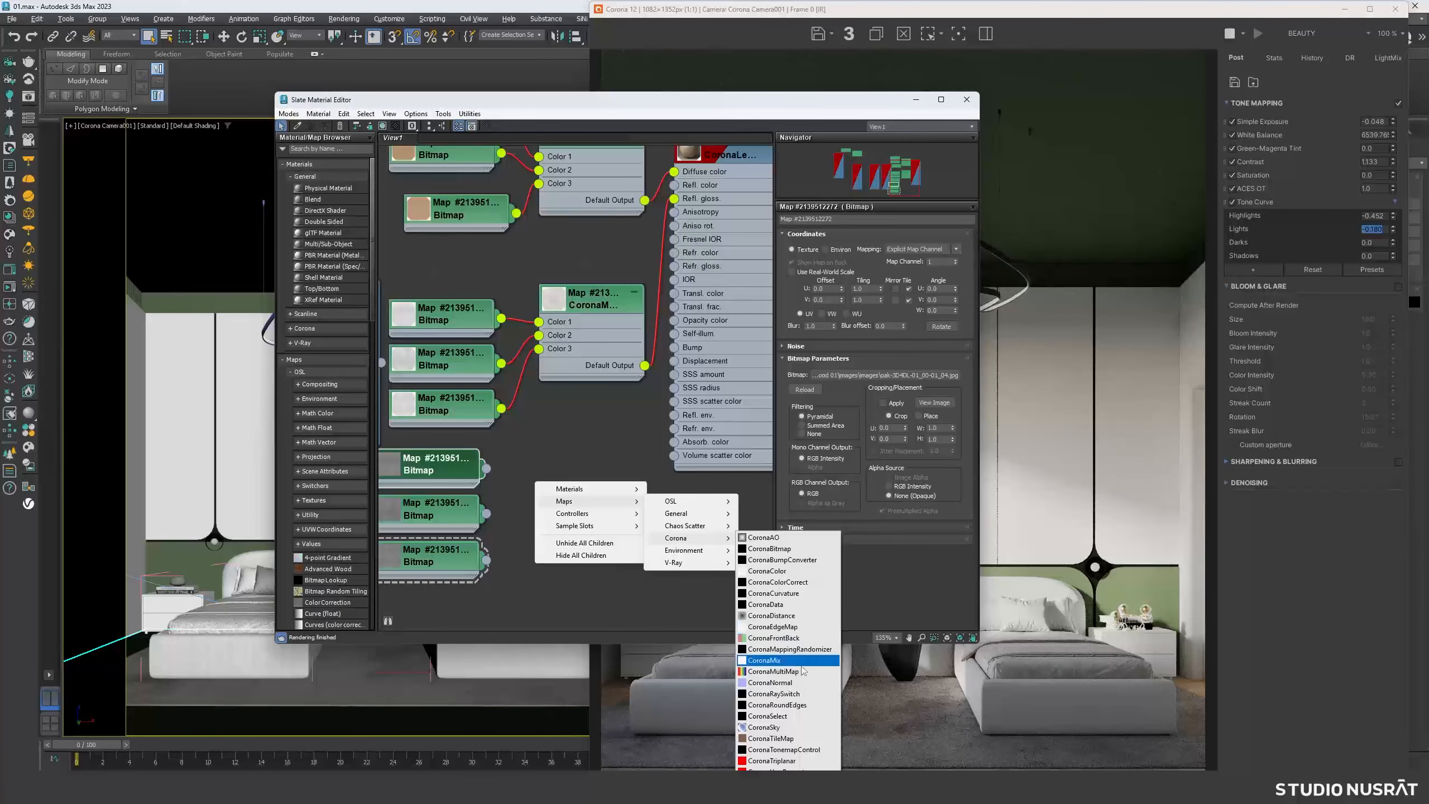
{"action": "left_click", "coordinate": [774, 671]}
{"action": "left_click_drag", "start_coordinate": [525, 480], "coordinate": [591, 450]}
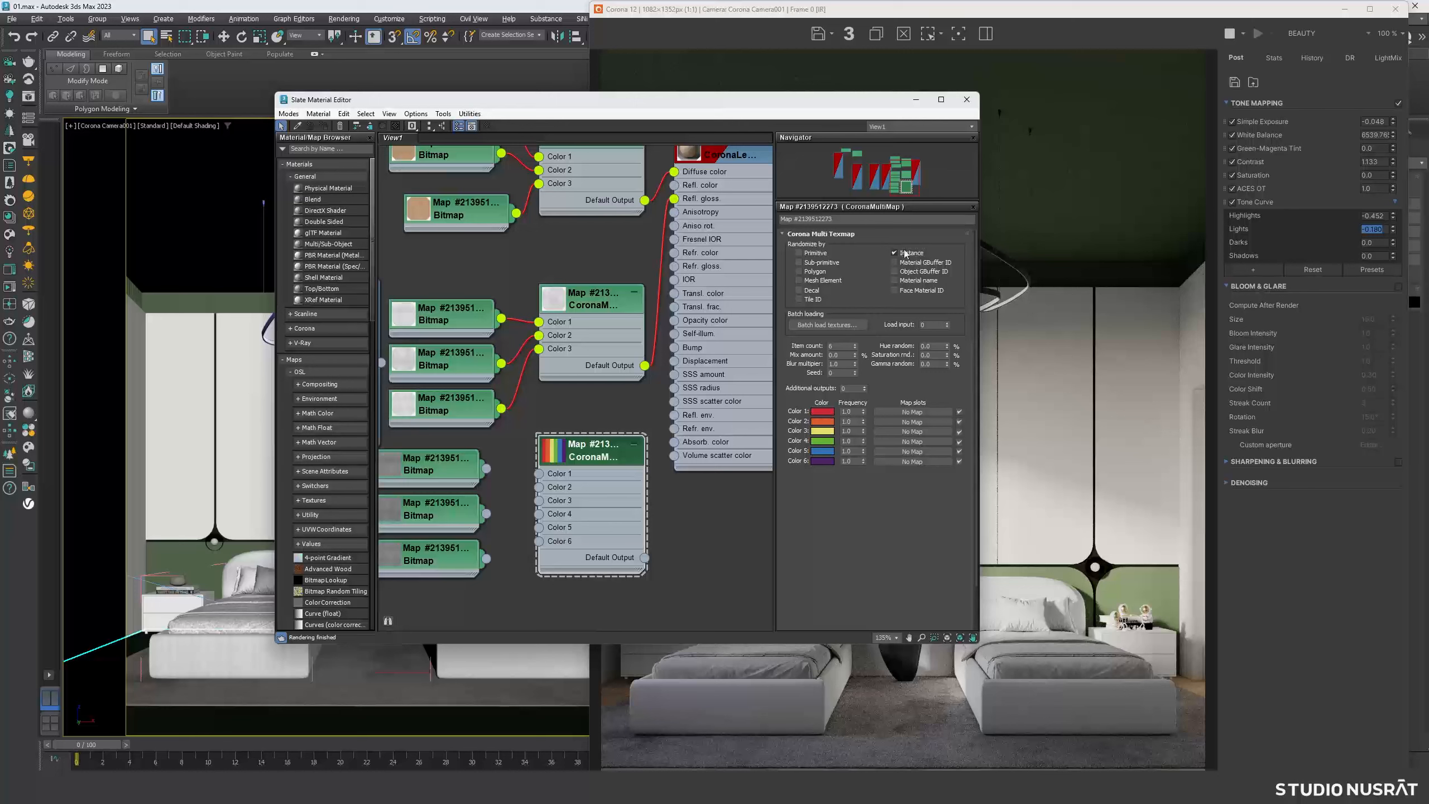
{"action": "left_click", "coordinate": [799, 271]}
{"action": "left_click", "coordinate": [855, 347]}
{"action": "left_click", "coordinate": [854, 348]}
{"action": "left_click", "coordinate": [854, 348]}
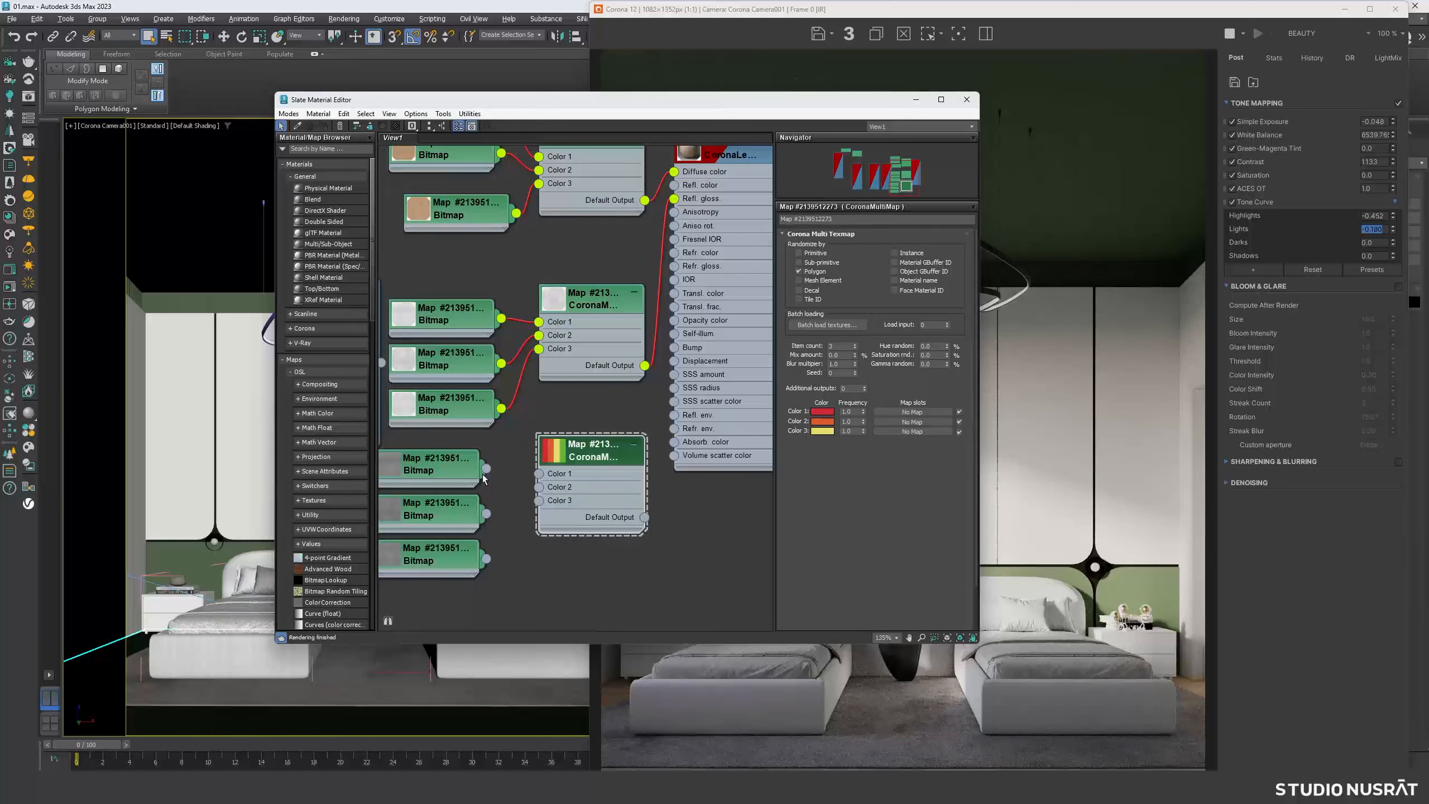
- Connect the three grey bitmaps to Color 1 through Color 3 of the third MultiMap and its output to the floor material's Bump
{"action": "left_click_drag", "start_coordinate": [486, 468], "coordinate": [539, 473]}
{"action": "left_click_drag", "start_coordinate": [486, 514], "coordinate": [542, 501]}
{"action": "middle_click_drag", "start_coordinate": [554, 499], "coordinate": [537, 556]}
{"action": "scroll", "coordinate": [541, 555], "scroll_direction": "down", "scroll_amount": 1}
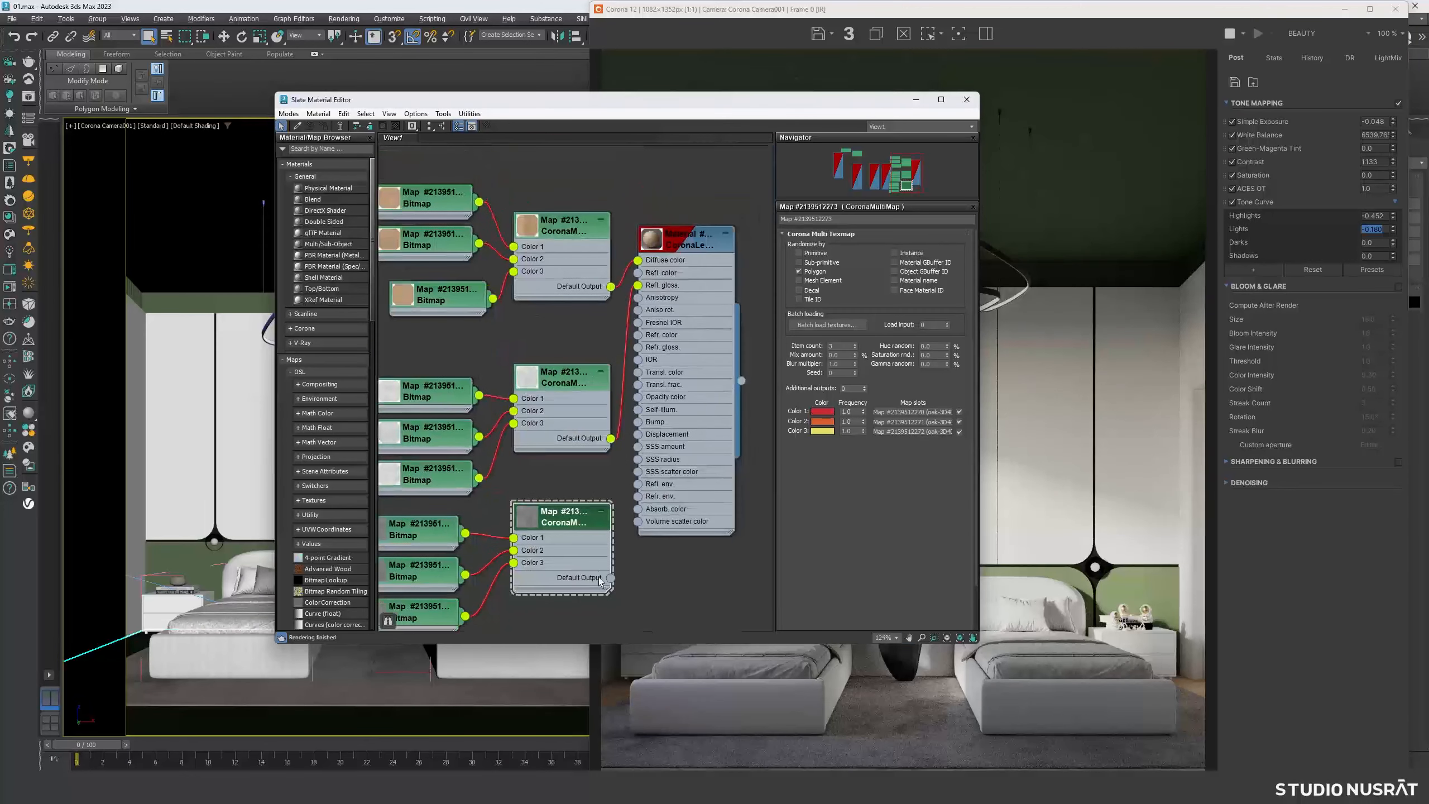
{"action": "left_click_drag", "start_coordinate": [614, 574], "coordinate": [638, 422]}
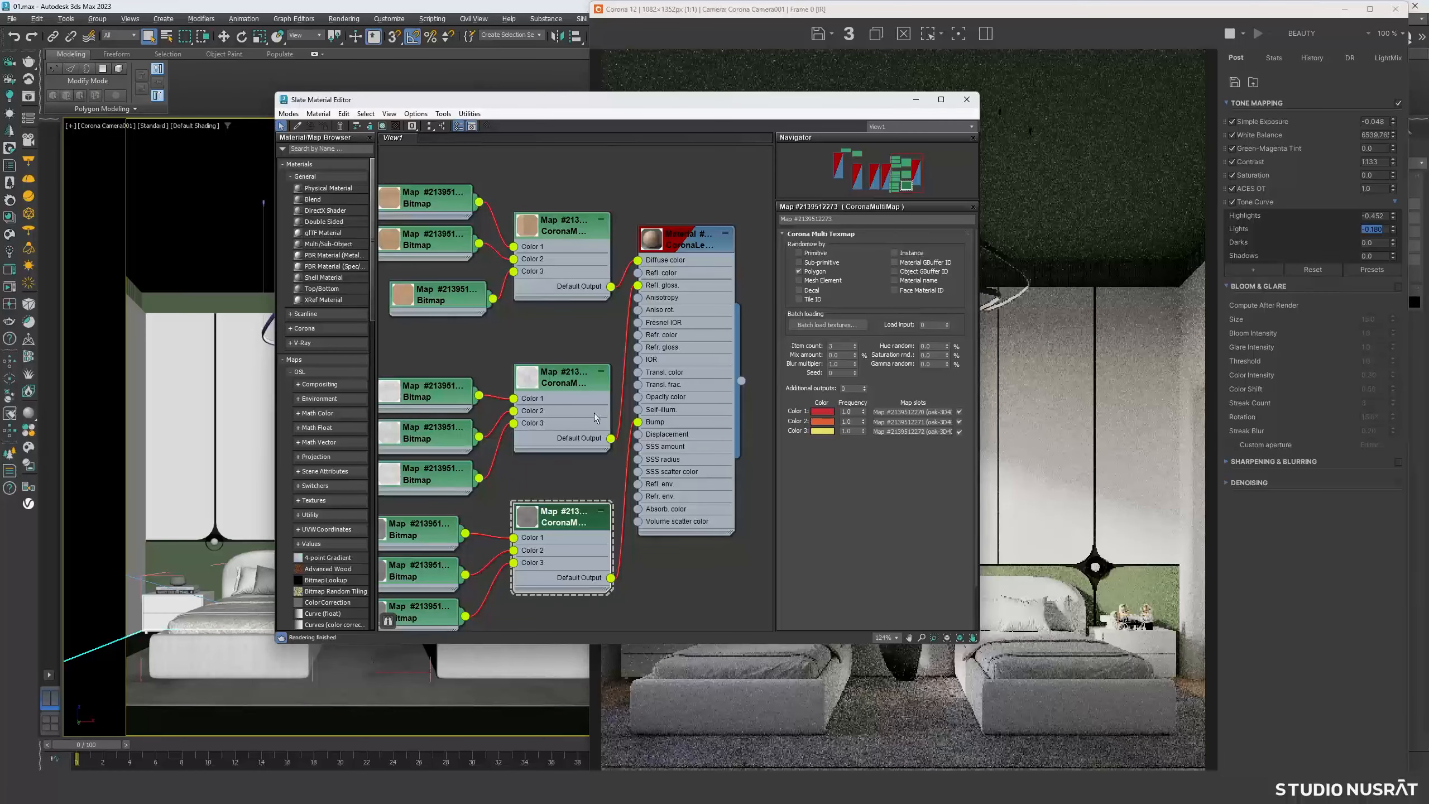
{"action": "middle_click_drag", "start_coordinate": [614, 390], "coordinate": [601, 399]}
- Show the floor material's map amounts and enlarge the floor between the beds in the camera viewport with 2D Pan Zoom
{"action": "double_click", "coordinate": [717, 261]}
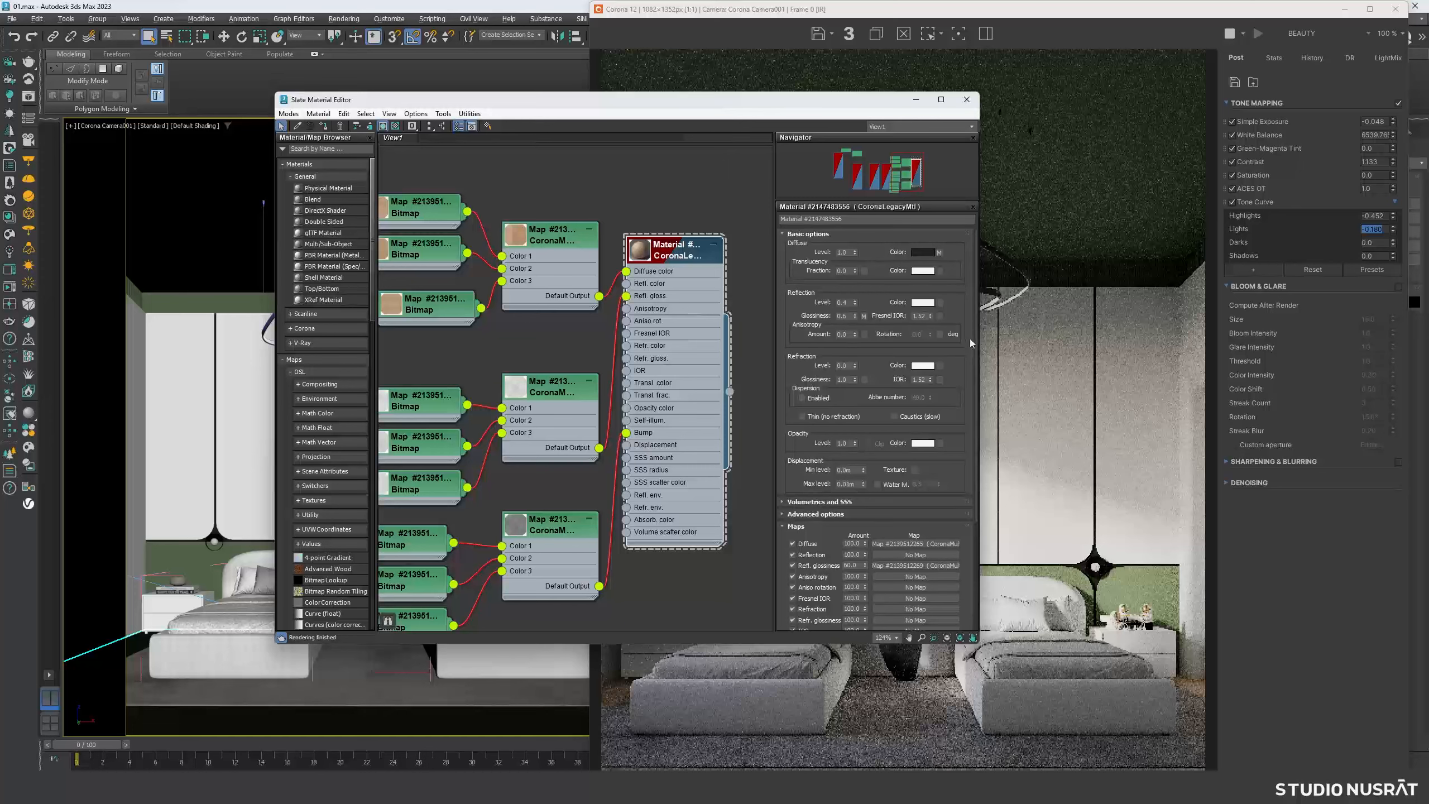
{"action": "scroll", "coordinate": [963, 394], "scroll_direction": "down", "scroll_amount": 5}
{"action": "left_click_drag", "start_coordinate": [661, 99], "coordinate": [1060, 97]}
{"action": "left_click", "coordinate": [71, 126]}
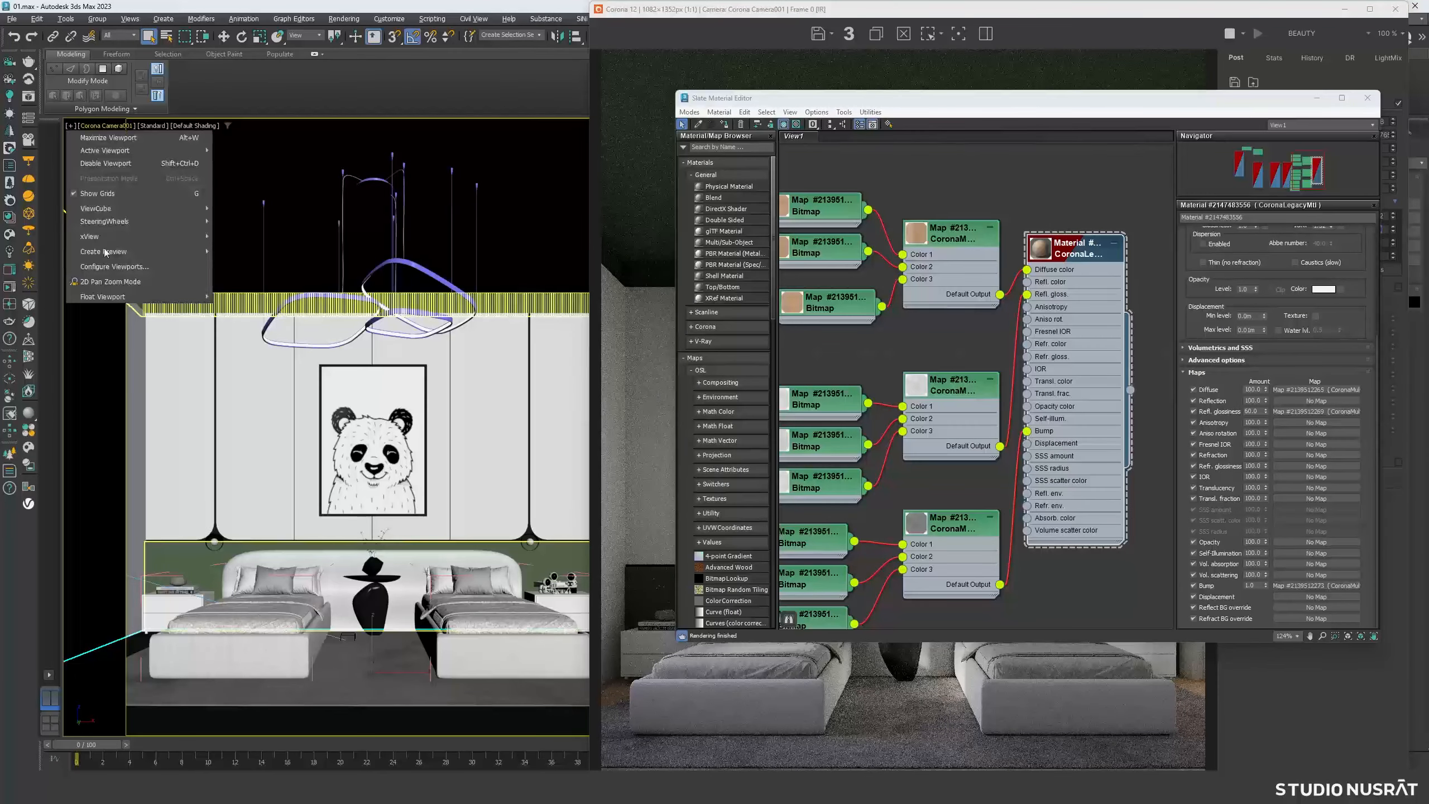
{"action": "left_click", "coordinate": [122, 285]}
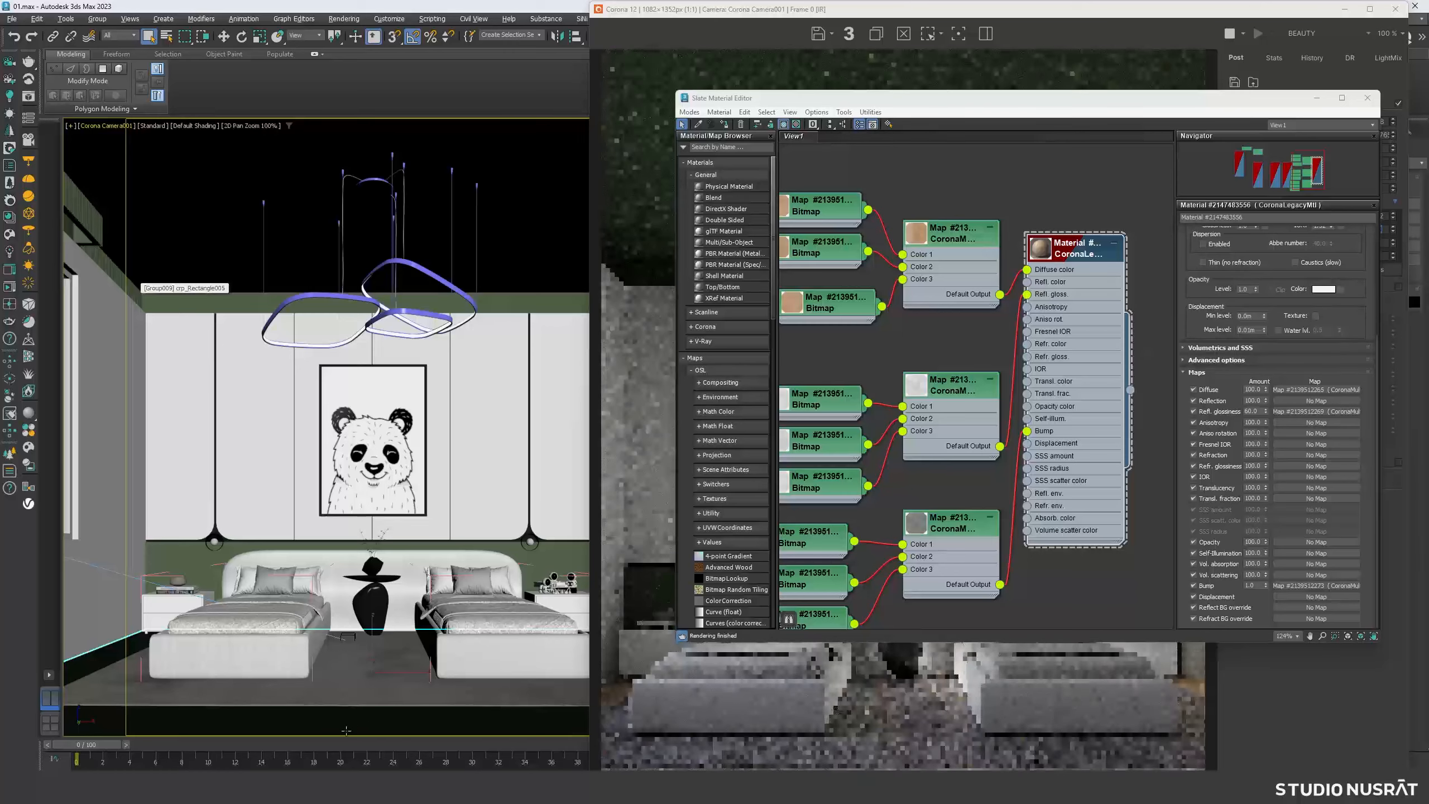
{"action": "scroll", "coordinate": [353, 727], "scroll_direction": "up", "scroll_amount": 5}
{"action": "scroll", "coordinate": [353, 728], "scroll_direction": "up", "scroll_amount": 5}
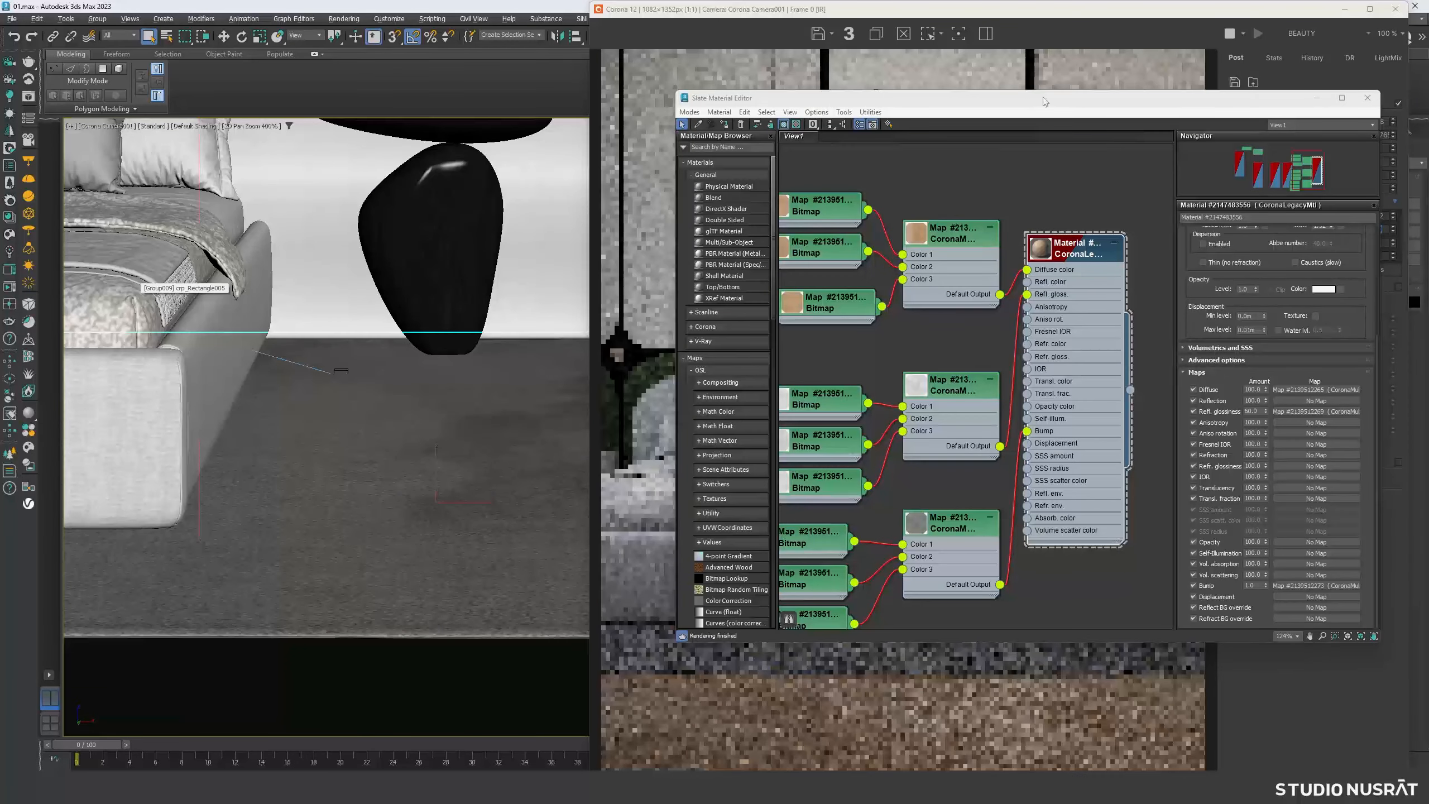
- Limit the interactive render to a region over the rug edge and wood floor and examine the wood grain up close
{"action": "left_click_drag", "start_coordinate": [1044, 102], "coordinate": [309, 104]}
{"action": "left_click", "coordinate": [928, 34]}
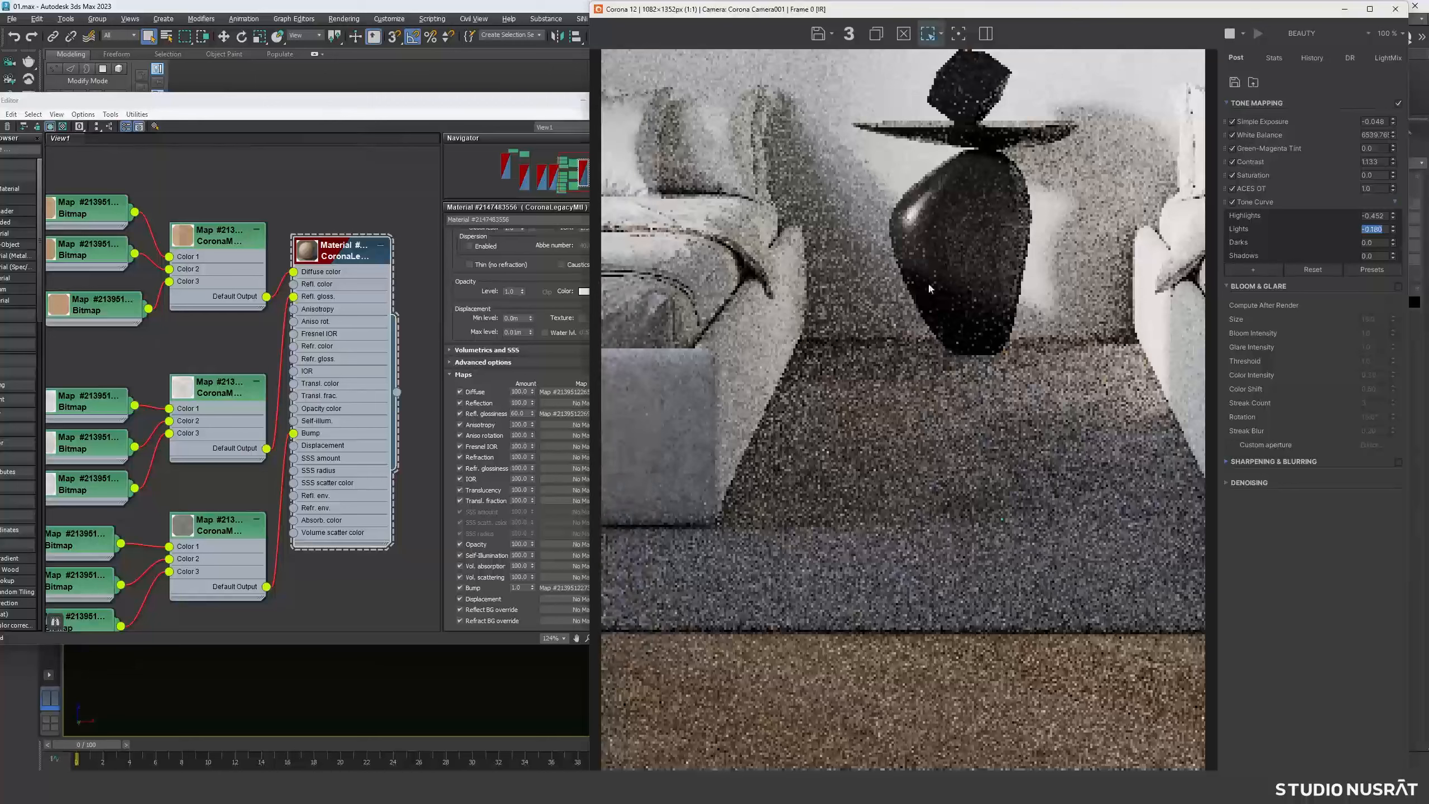
{"action": "left_click_drag", "start_coordinate": [838, 580], "coordinate": [1066, 768]}
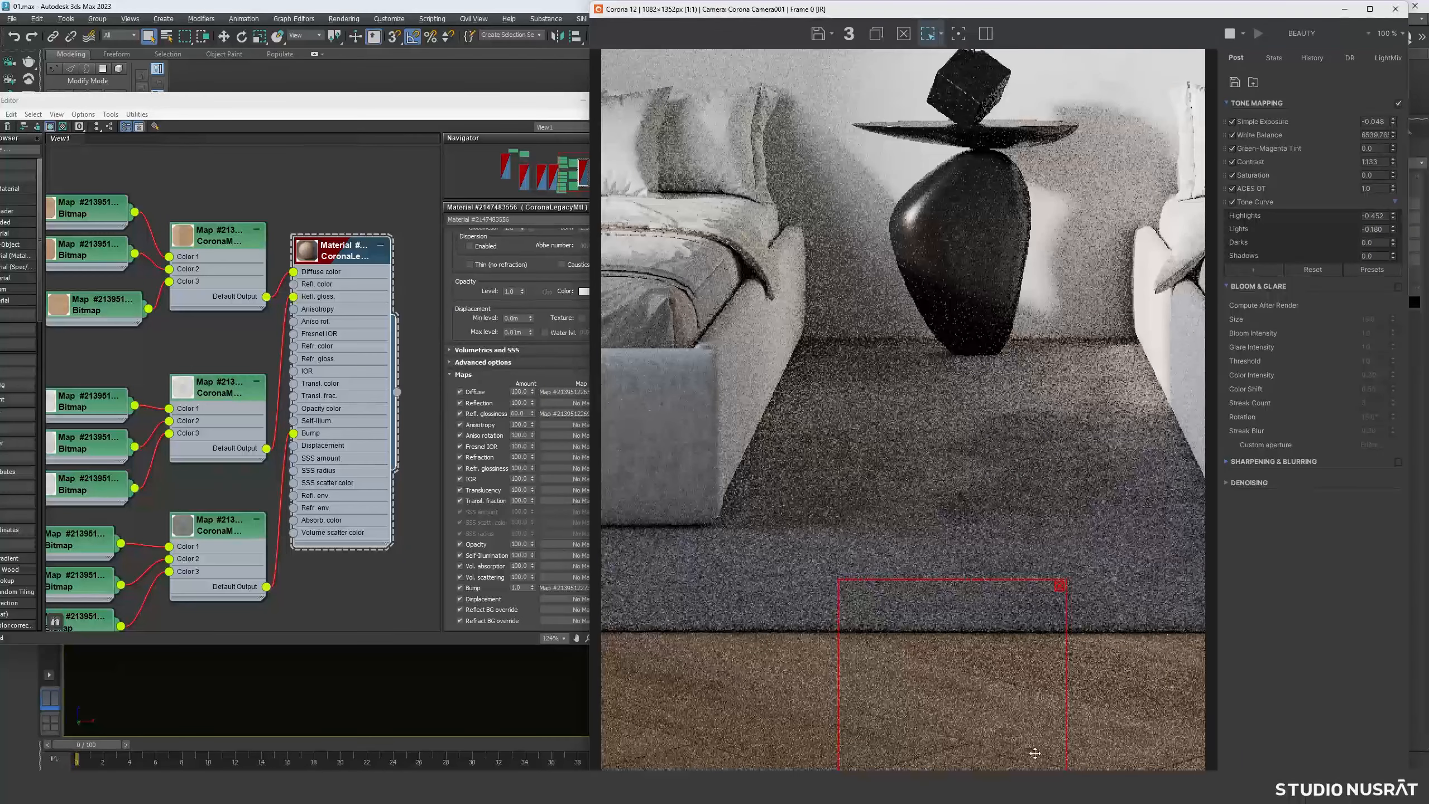
{"action": "scroll", "coordinate": [1007, 738], "scroll_direction": "up", "scroll_amount": 3}
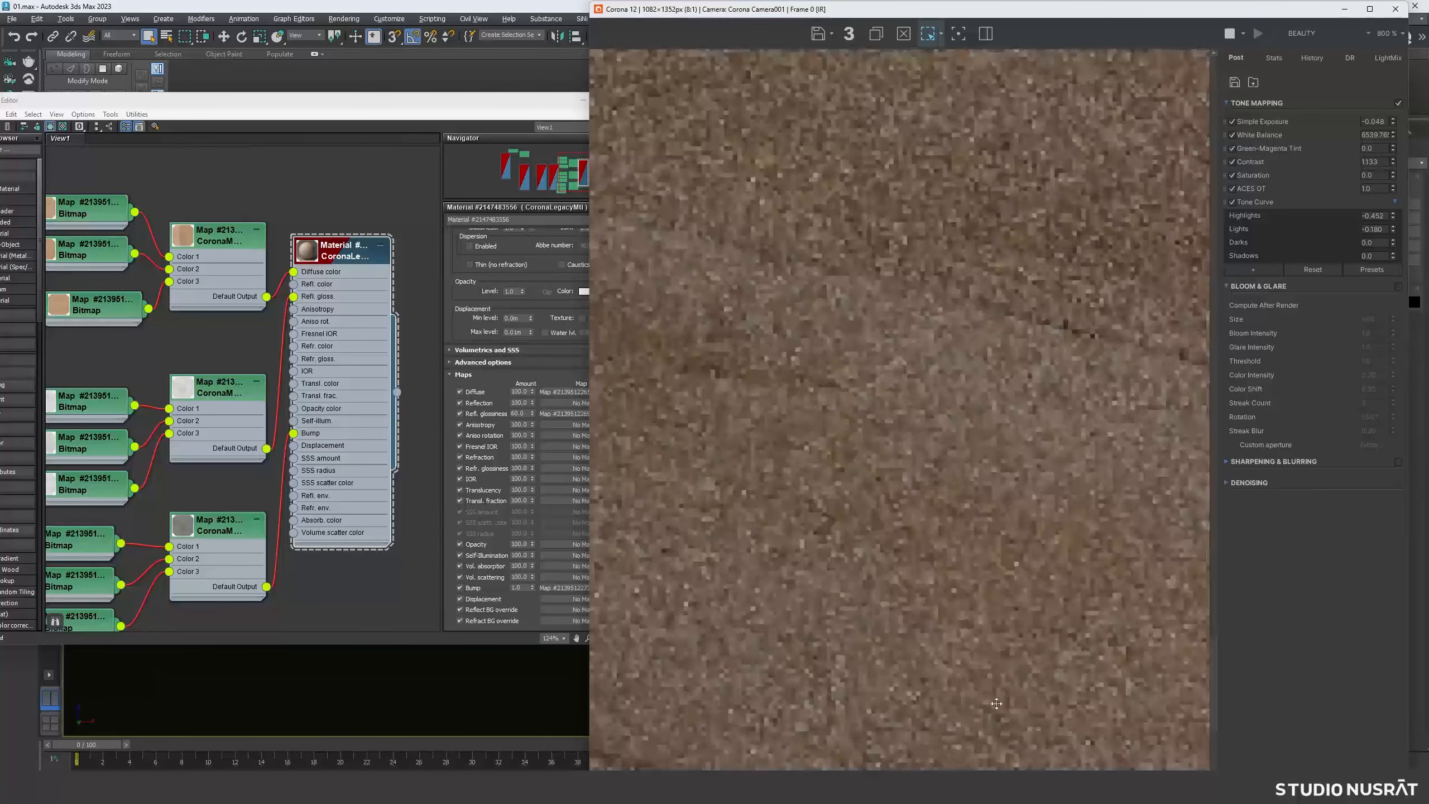
{"action": "scroll", "coordinate": [996, 704], "scroll_direction": "down", "scroll_amount": 2}
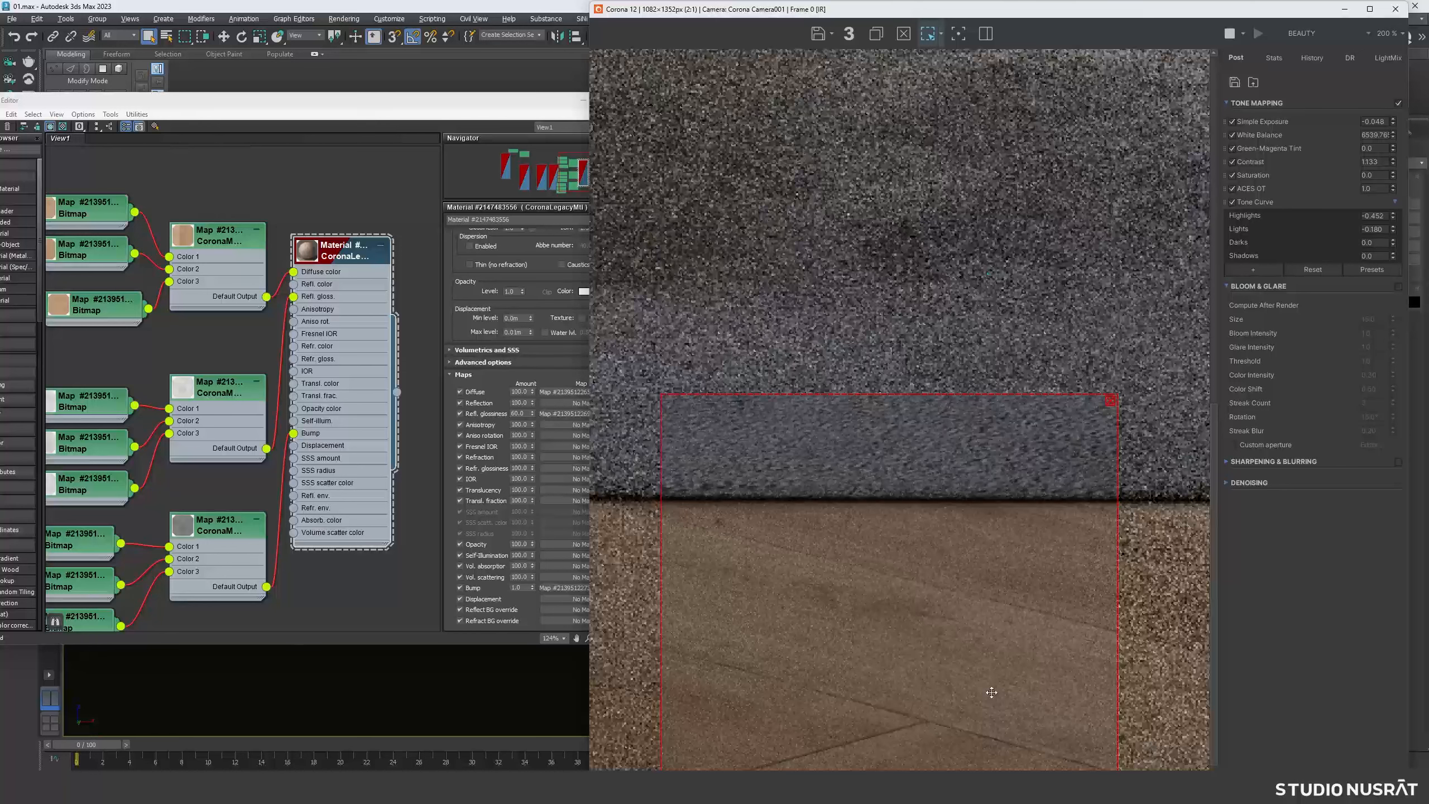
- Set the floor material's bump amount to 2.0 and check the relief in the render
{"action": "left_click", "coordinate": [497, 586]}
{"action": "left_click", "coordinate": [497, 586]}
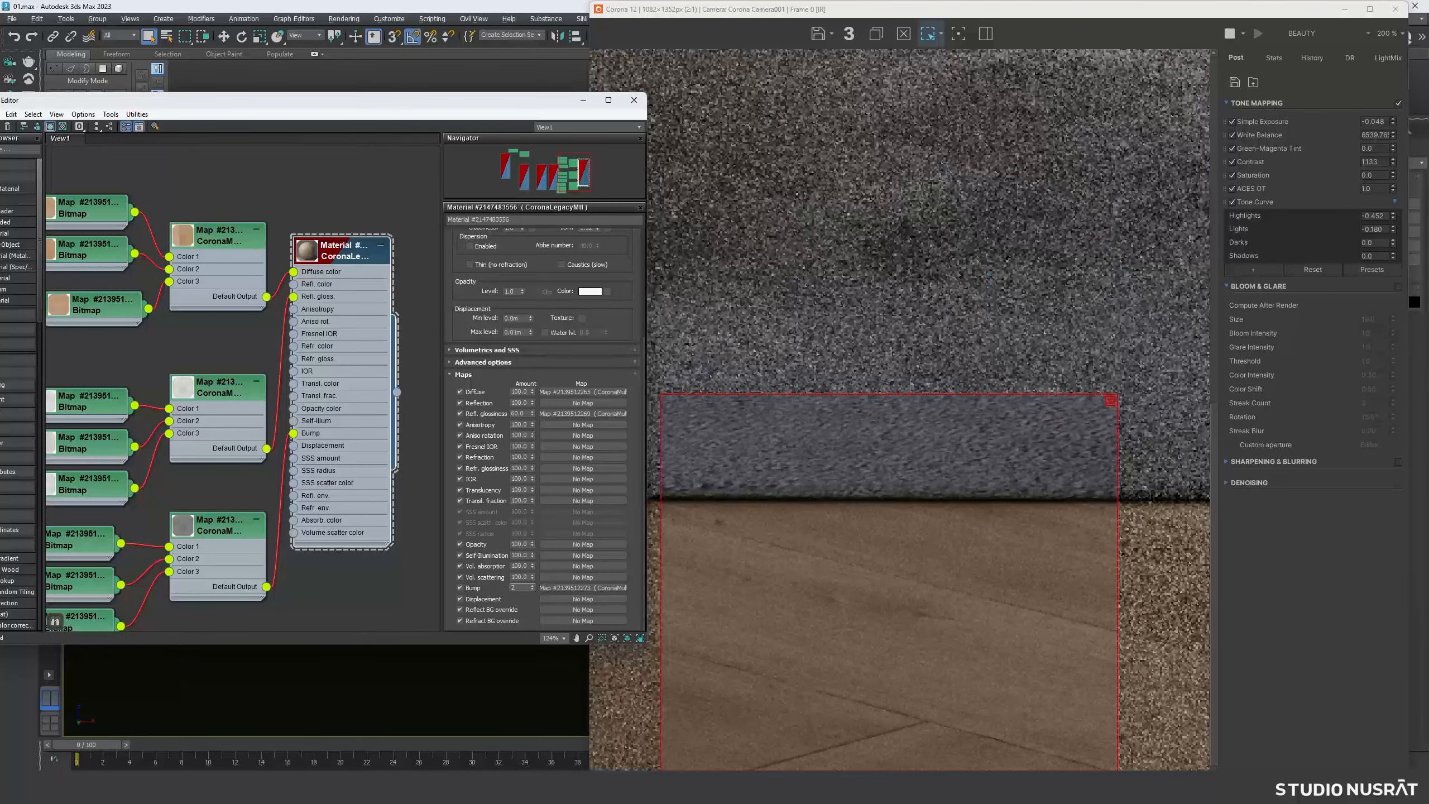
{"action": "scroll", "coordinate": [900, 450], "scroll_direction": "down", "scroll_amount": 1}
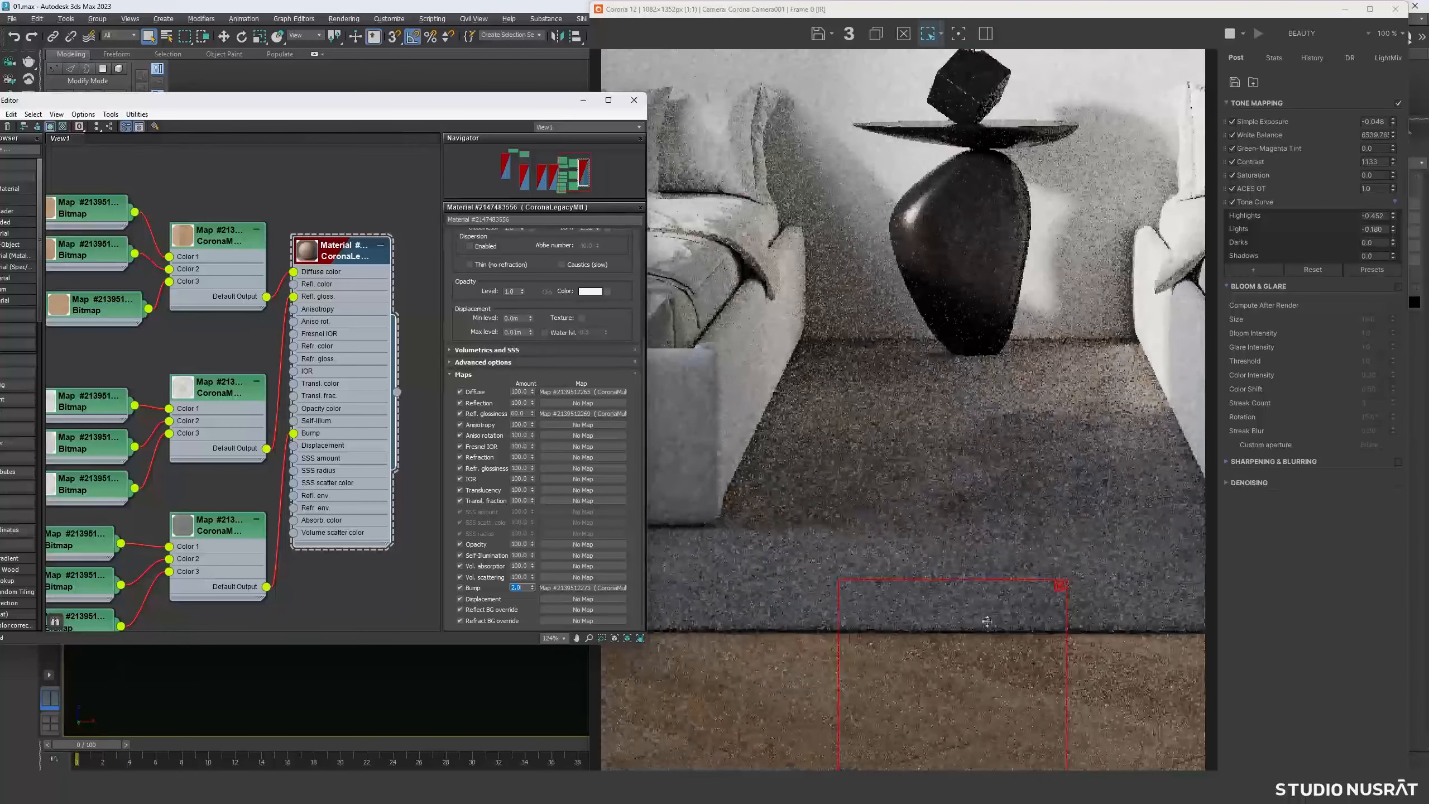
- Remove the render region and leave 2D Pan Zoom to restore the full camera view
{"action": "left_click", "coordinate": [1058, 590]}
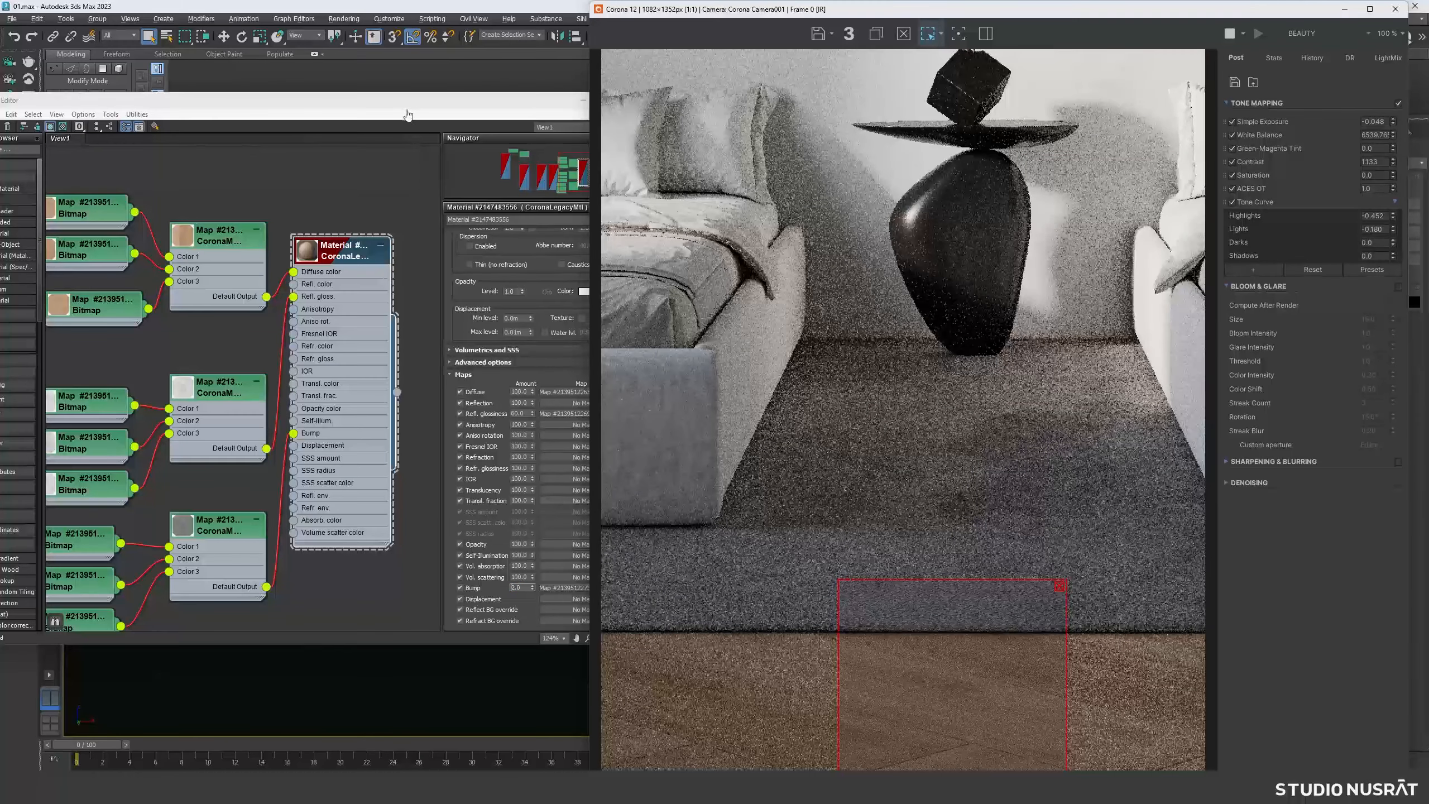
{"action": "left_click_drag", "start_coordinate": [404, 104], "coordinate": [766, 141]}
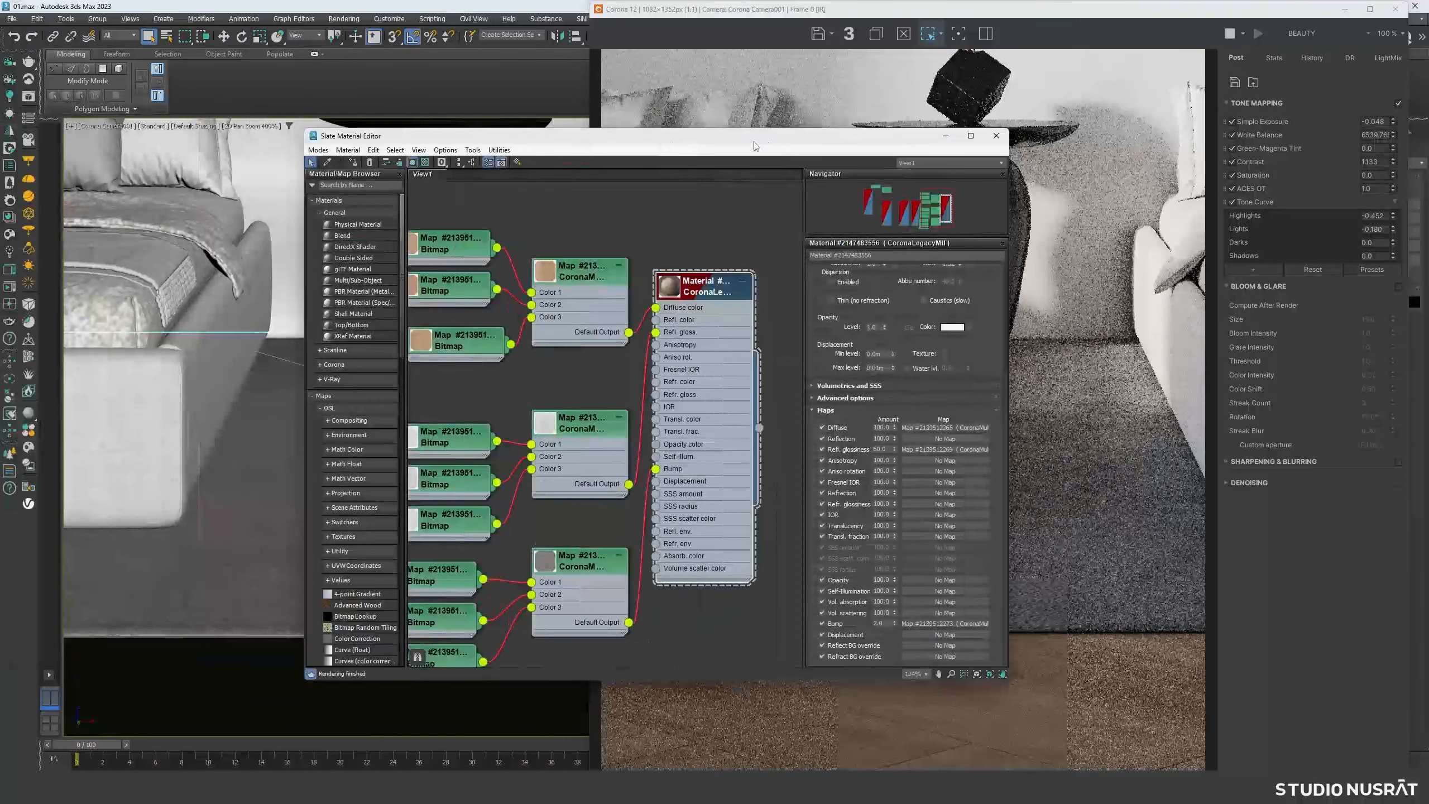
{"action": "left_click", "coordinate": [71, 127]}
{"action": "left_click", "coordinate": [130, 285]}
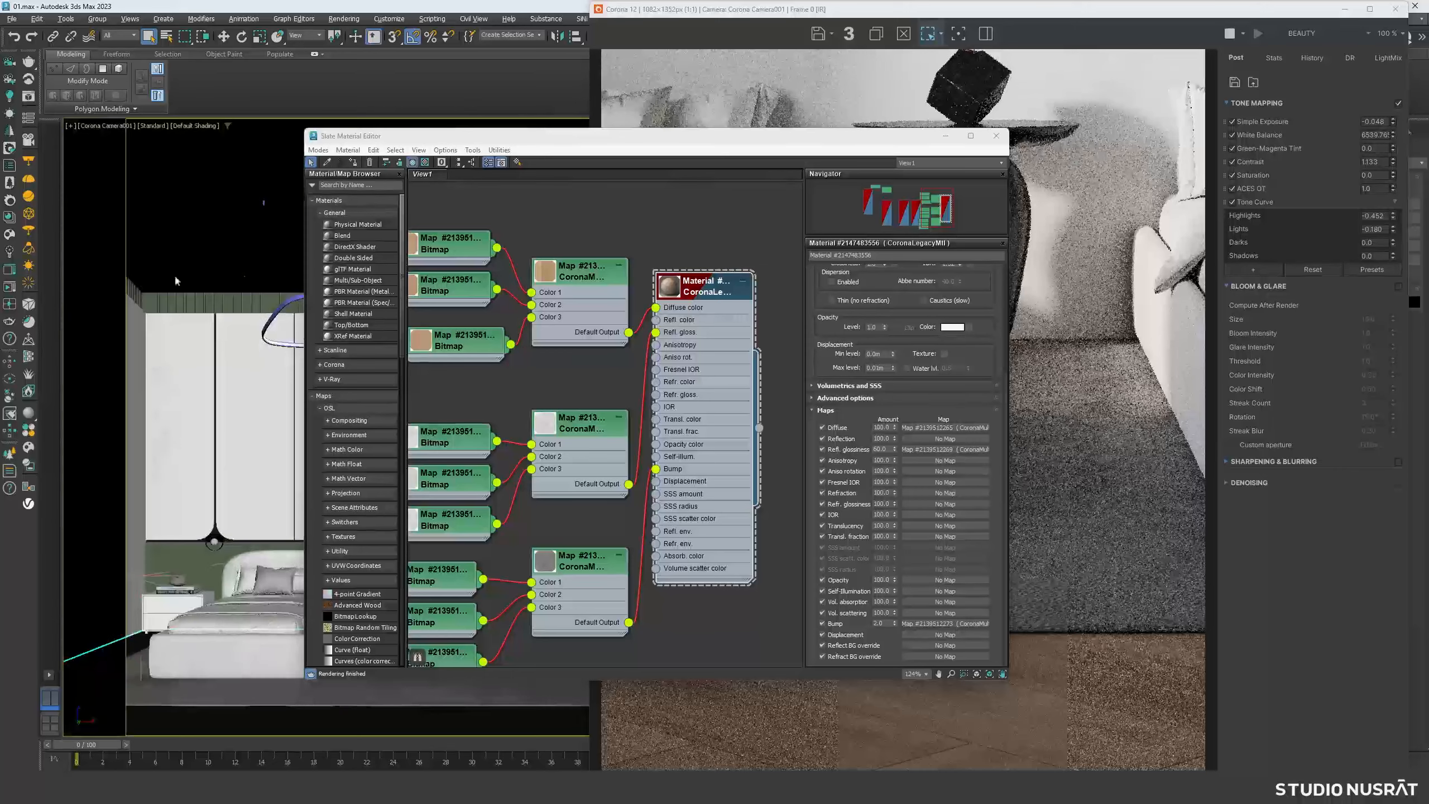
{"action": "left_click_drag", "start_coordinate": [806, 141], "coordinate": [968, 188]}
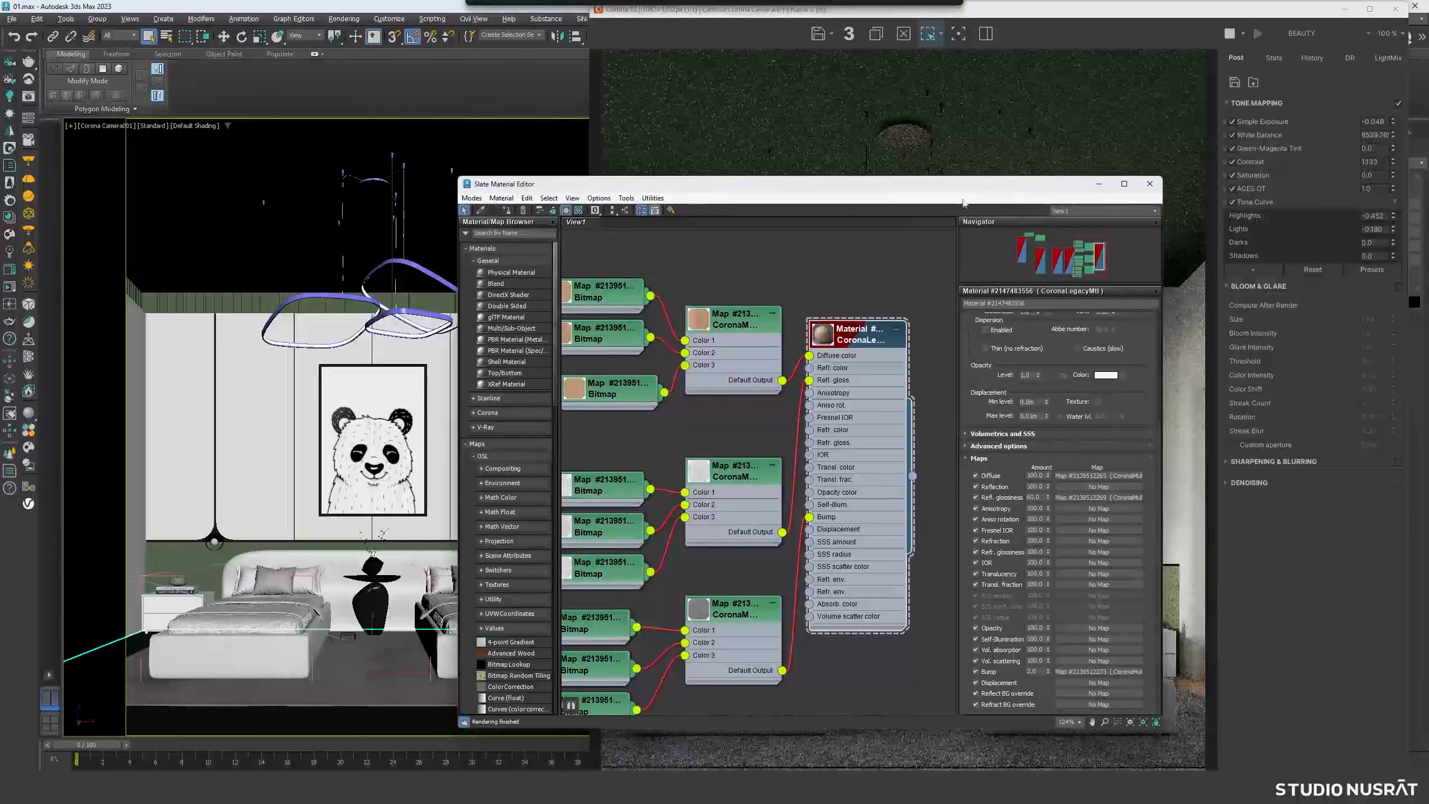
- Create a second material graph view named View2 and pick the material of the front pillow on the left bed into it
{"action": "right_click", "coordinate": [633, 224]}
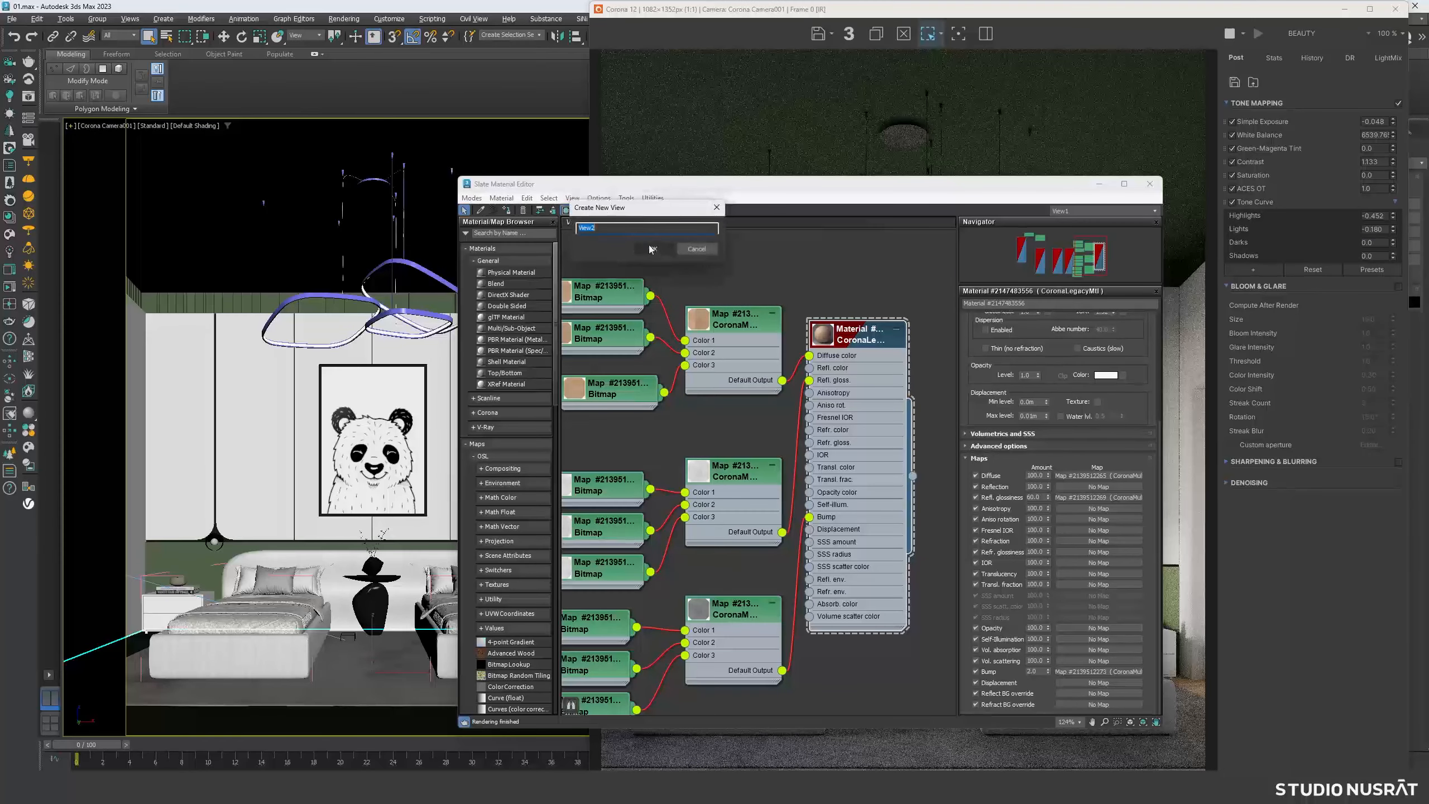
{"action": "left_click", "coordinate": [655, 250]}
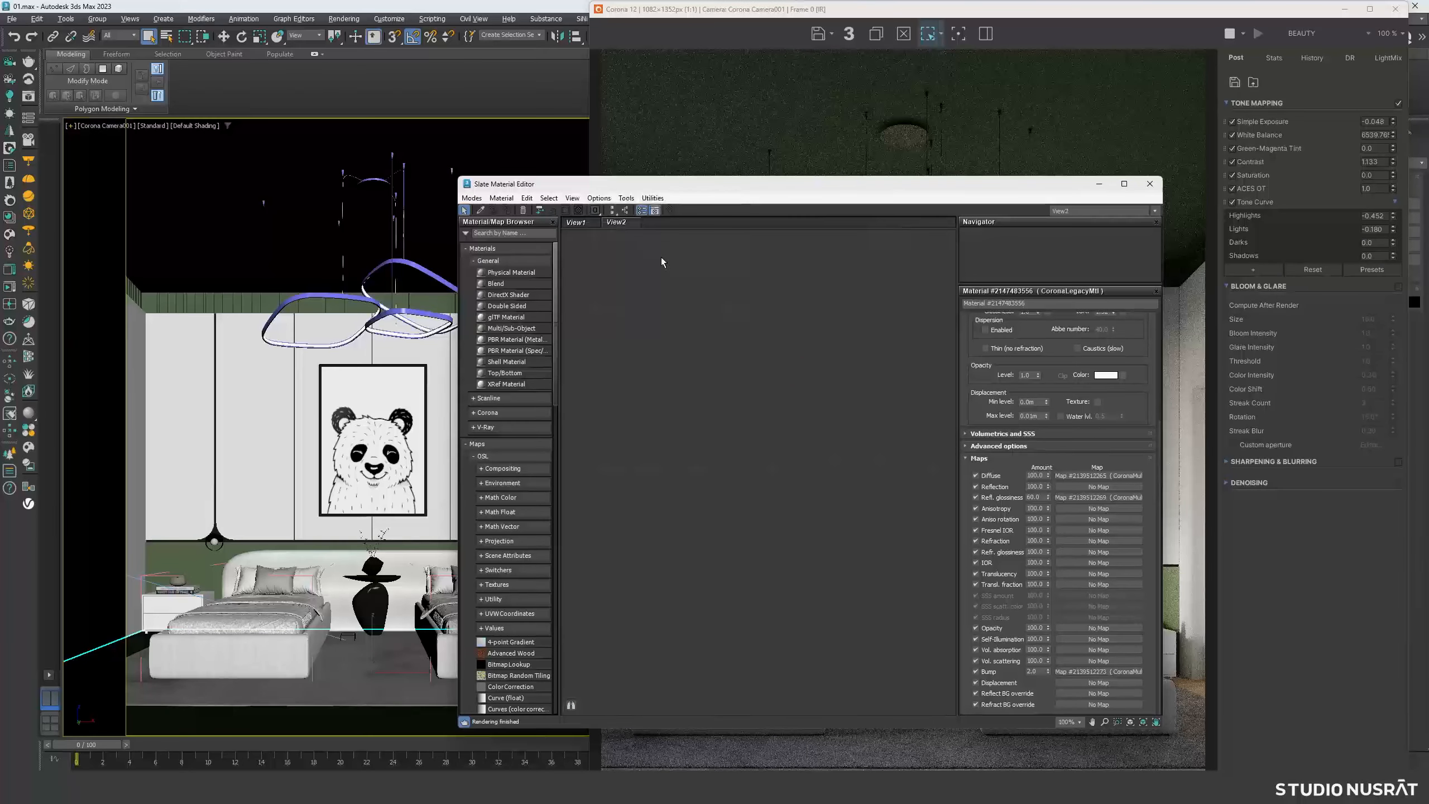
{"action": "left_click", "coordinate": [480, 210]}
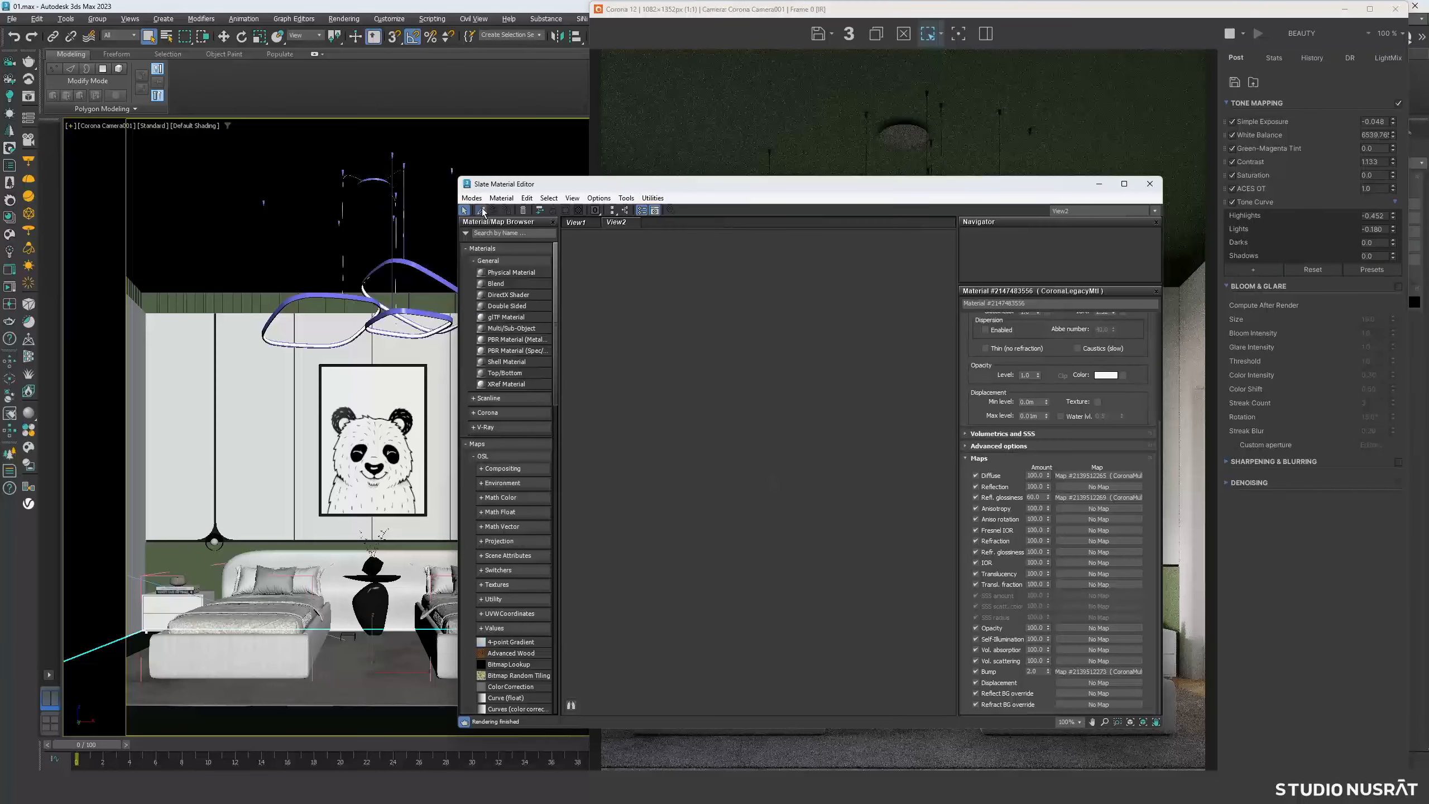
{"action": "left_click", "coordinate": [269, 585]}
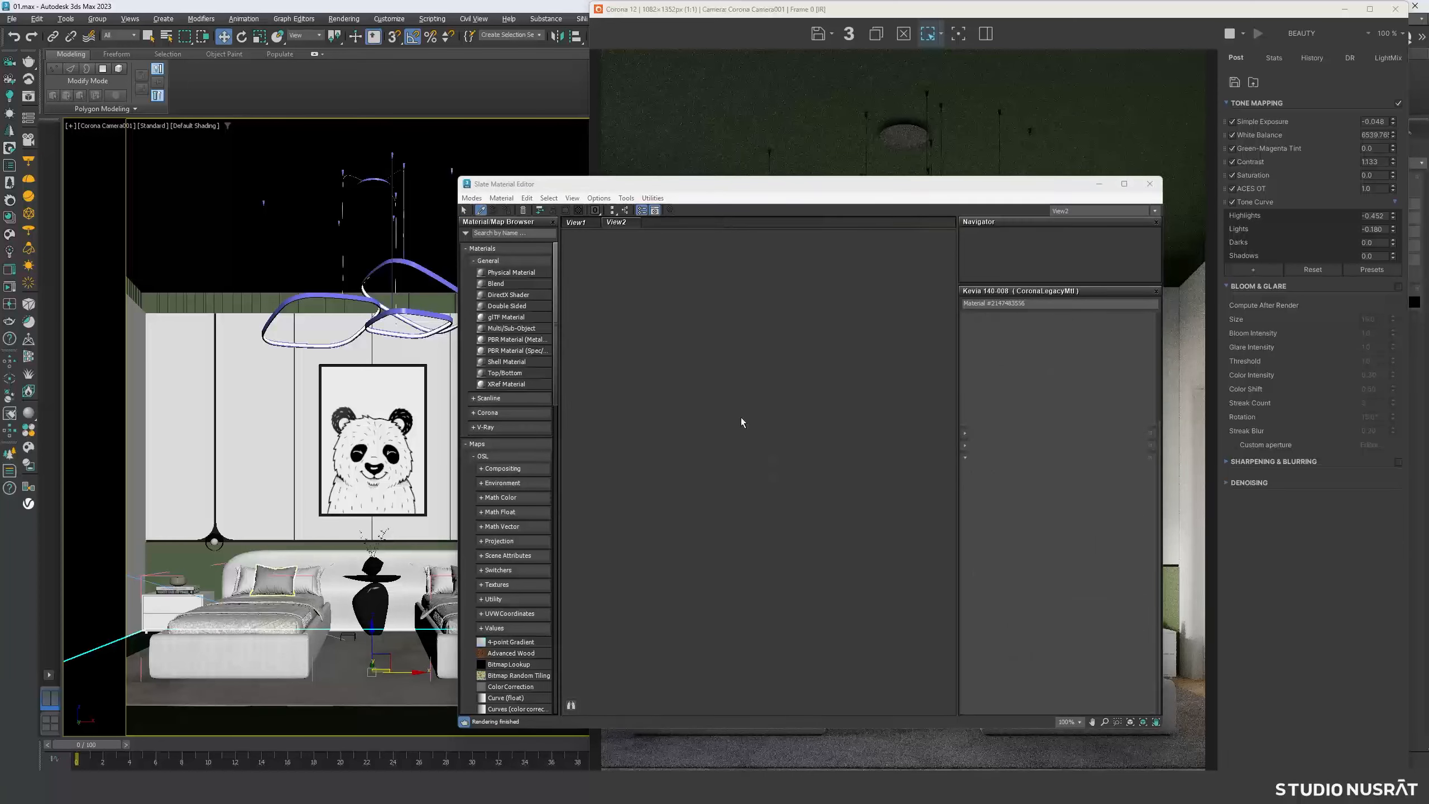
{"action": "middle_click_drag", "start_coordinate": [657, 410], "coordinate": [951, 418]}
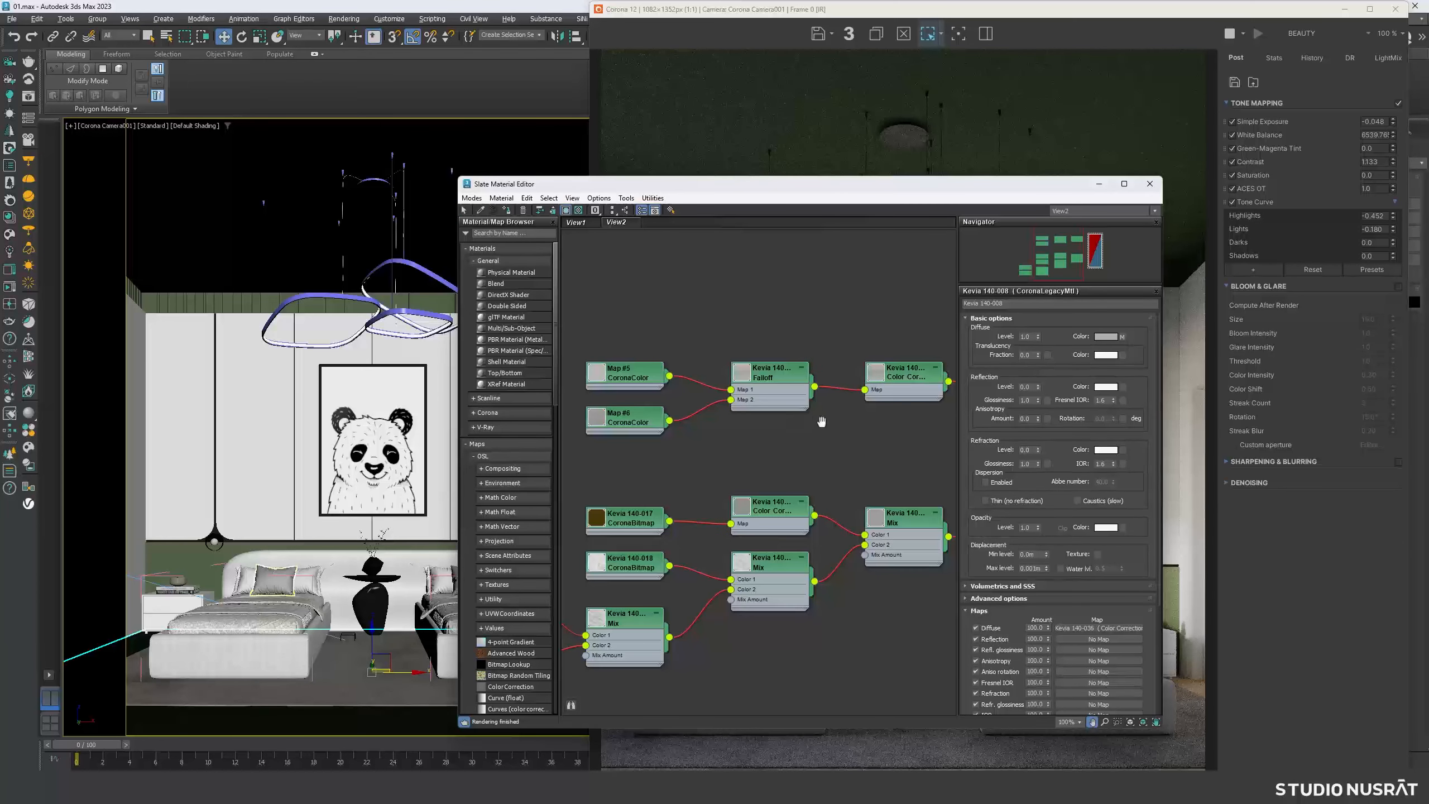
{"action": "middle_click_drag", "start_coordinate": [821, 421], "coordinate": [848, 423]}
- Set the CoronaColor map feeding the pillow falloff's Map 1 to the dark green sampled from the rendered ceiling
{"action": "double_click", "coordinate": [641, 379]}
{"action": "left_click_drag", "start_coordinate": [876, 191], "coordinate": [428, 180]}
{"action": "left_click", "coordinate": [597, 325]}
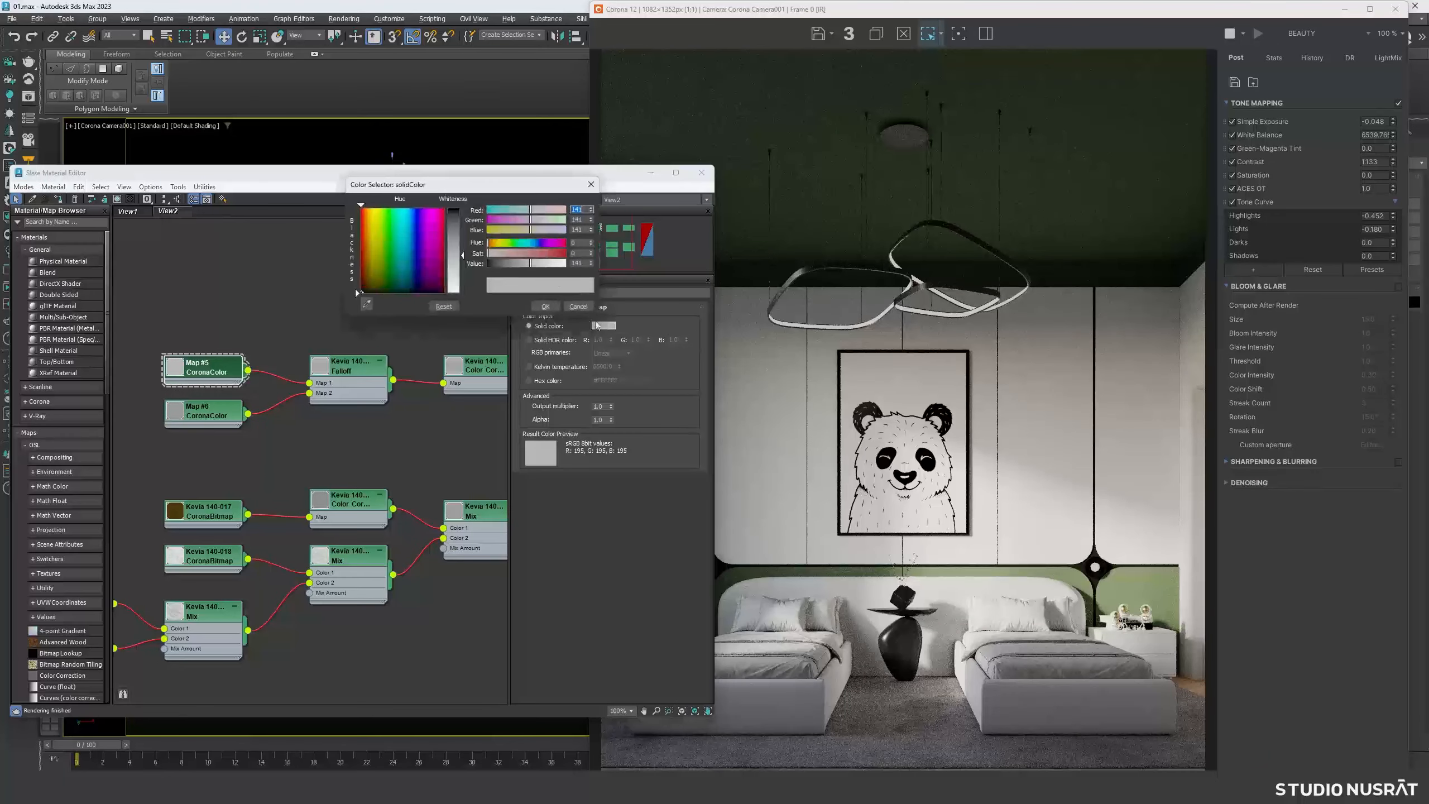
{"action": "left_click", "coordinate": [366, 304]}
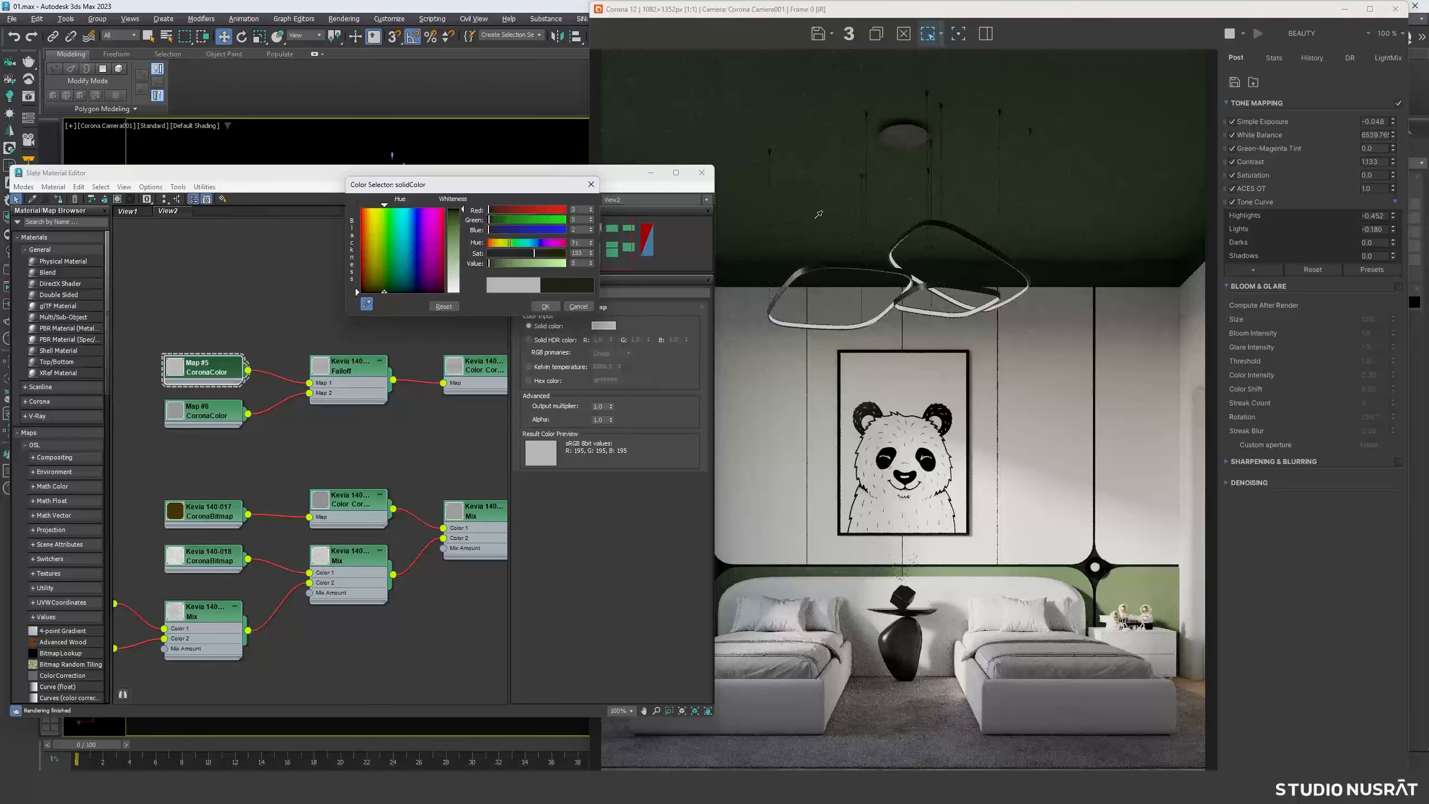
{"action": "left_click", "coordinate": [543, 307]}
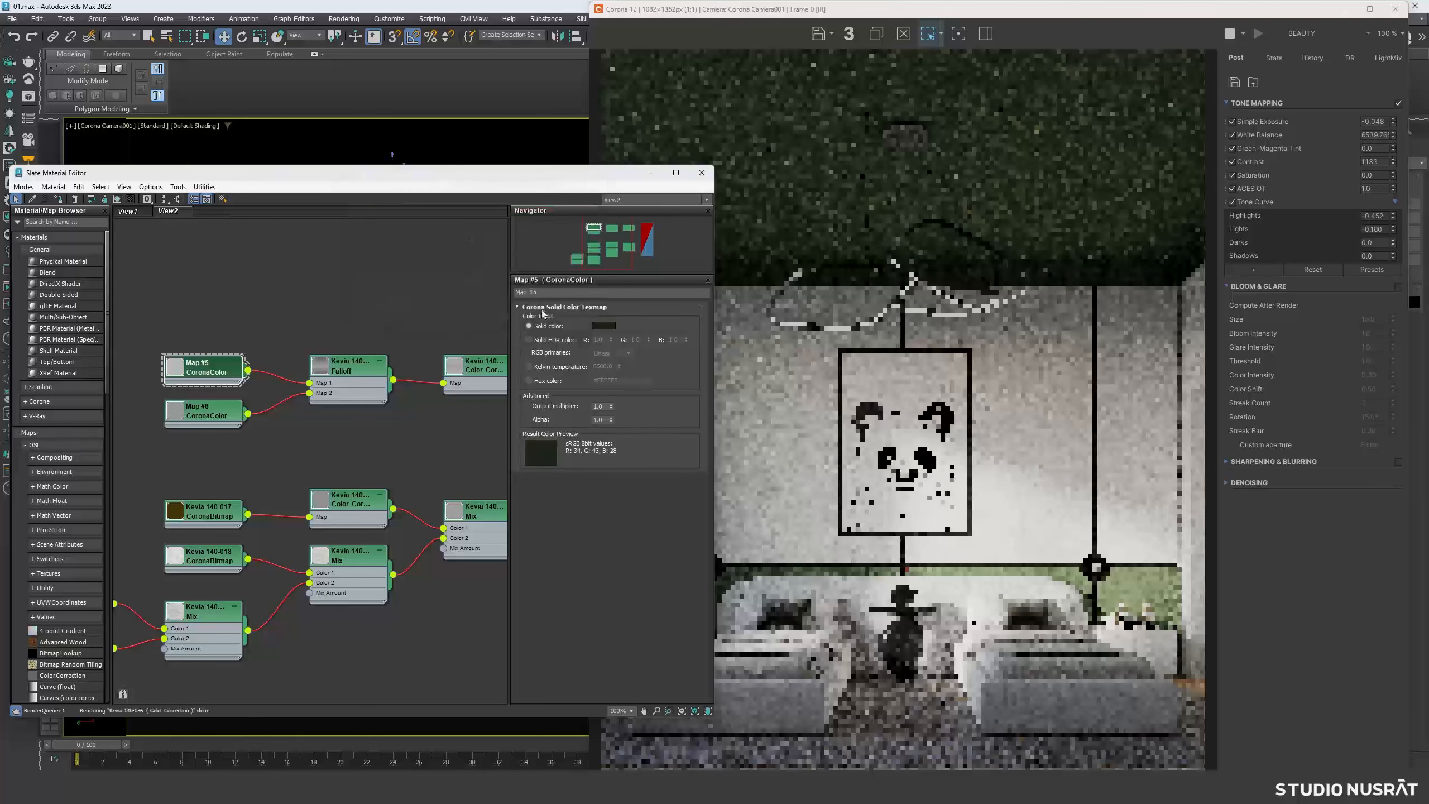
- Set the CoronaColor feeding the pillow falloff's Map 2 from the rendered ceiling's green, lightened and desaturated to RGB 106, 127, 93
{"action": "double_click", "coordinate": [227, 416]}
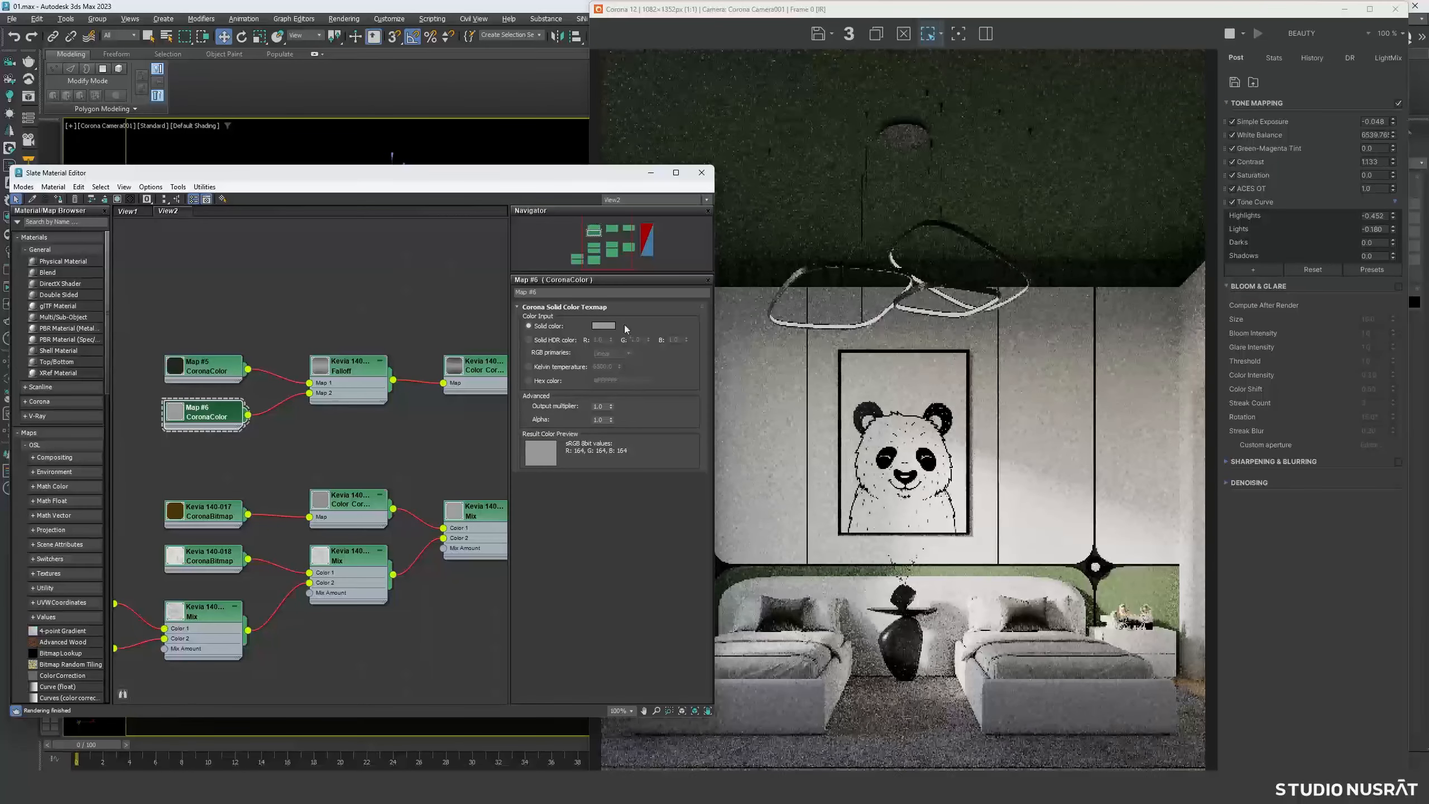
{"action": "left_click", "coordinate": [603, 326]}
{"action": "left_click", "coordinate": [368, 301]}
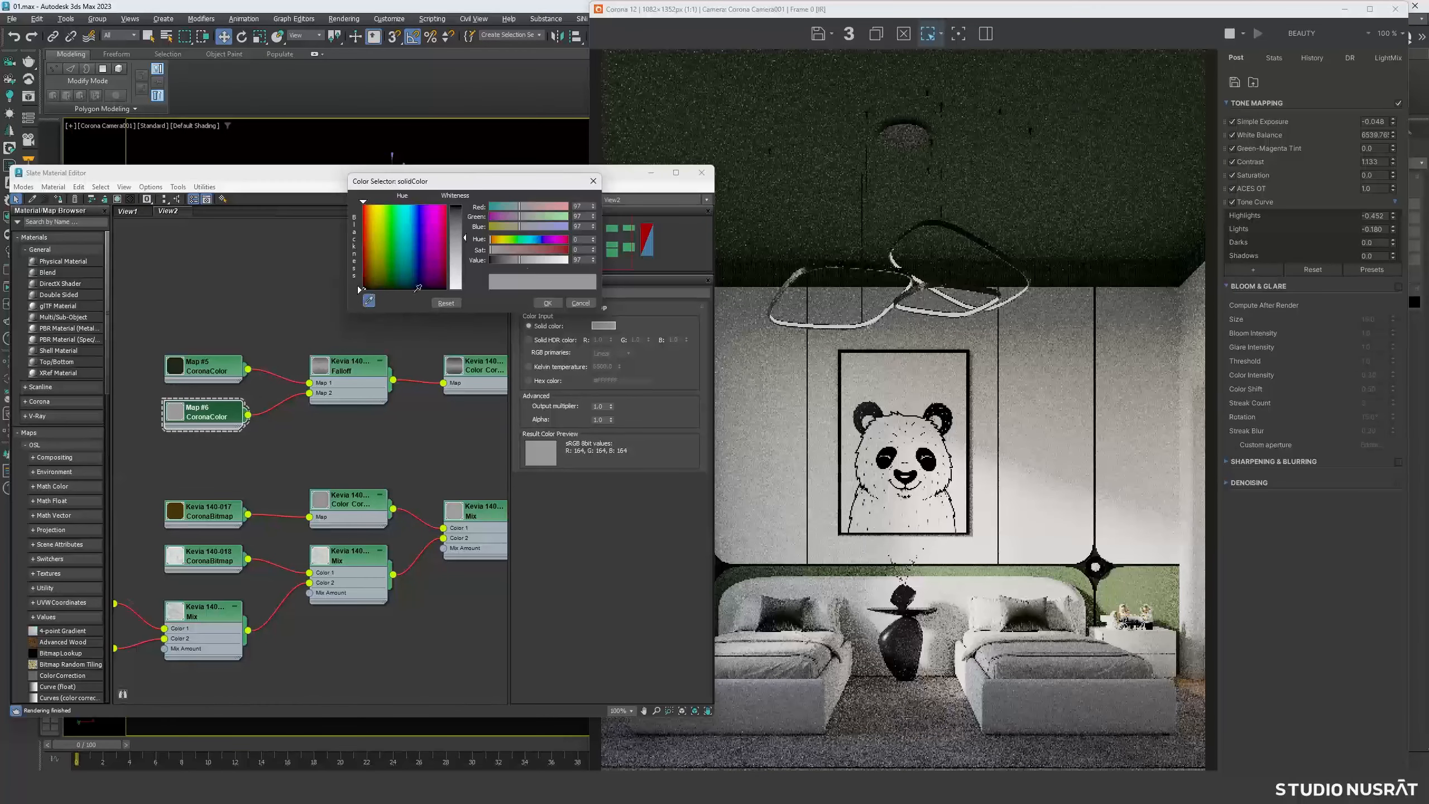
{"action": "left_click", "coordinate": [821, 141]}
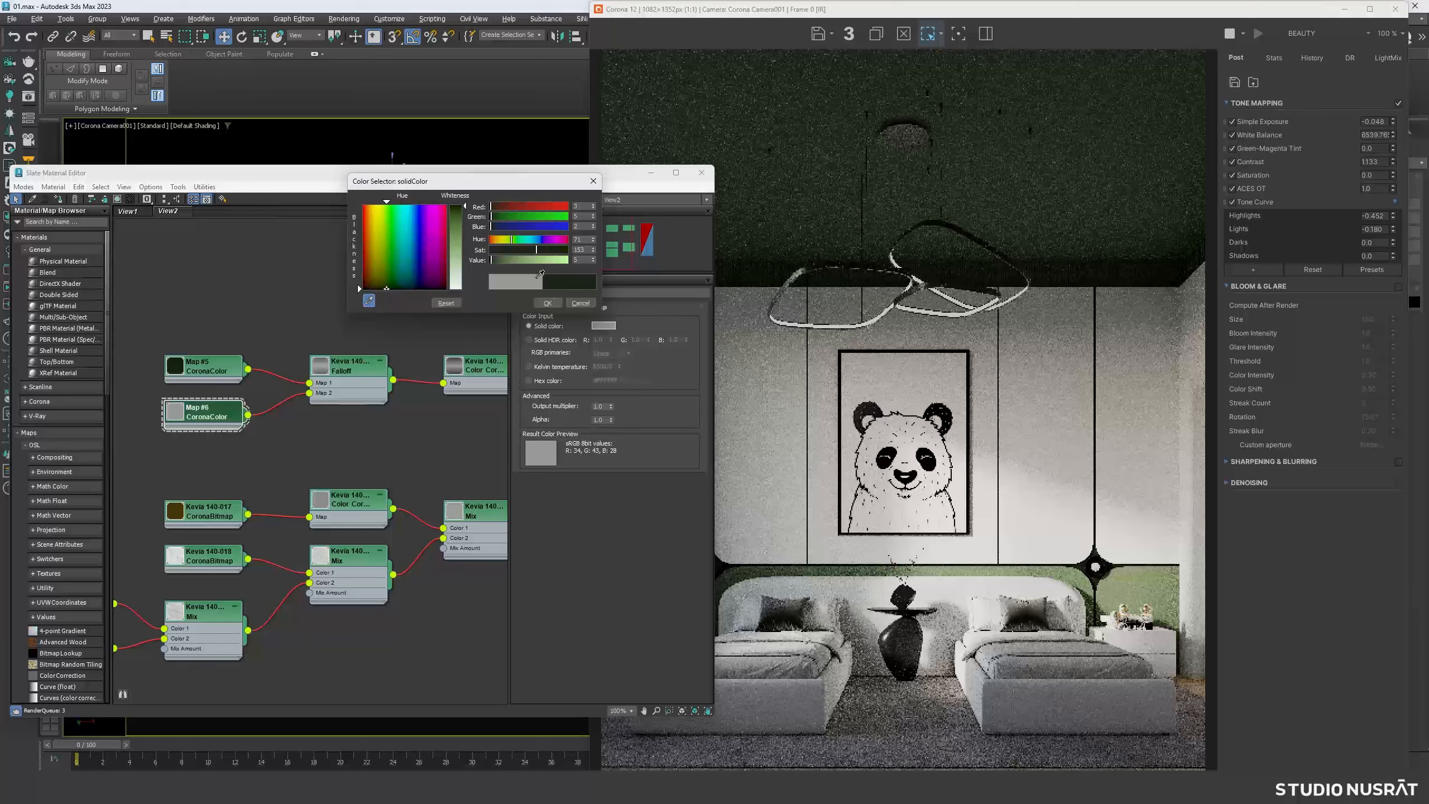
{"action": "left_click_drag", "start_coordinate": [503, 260], "coordinate": [501, 262]}
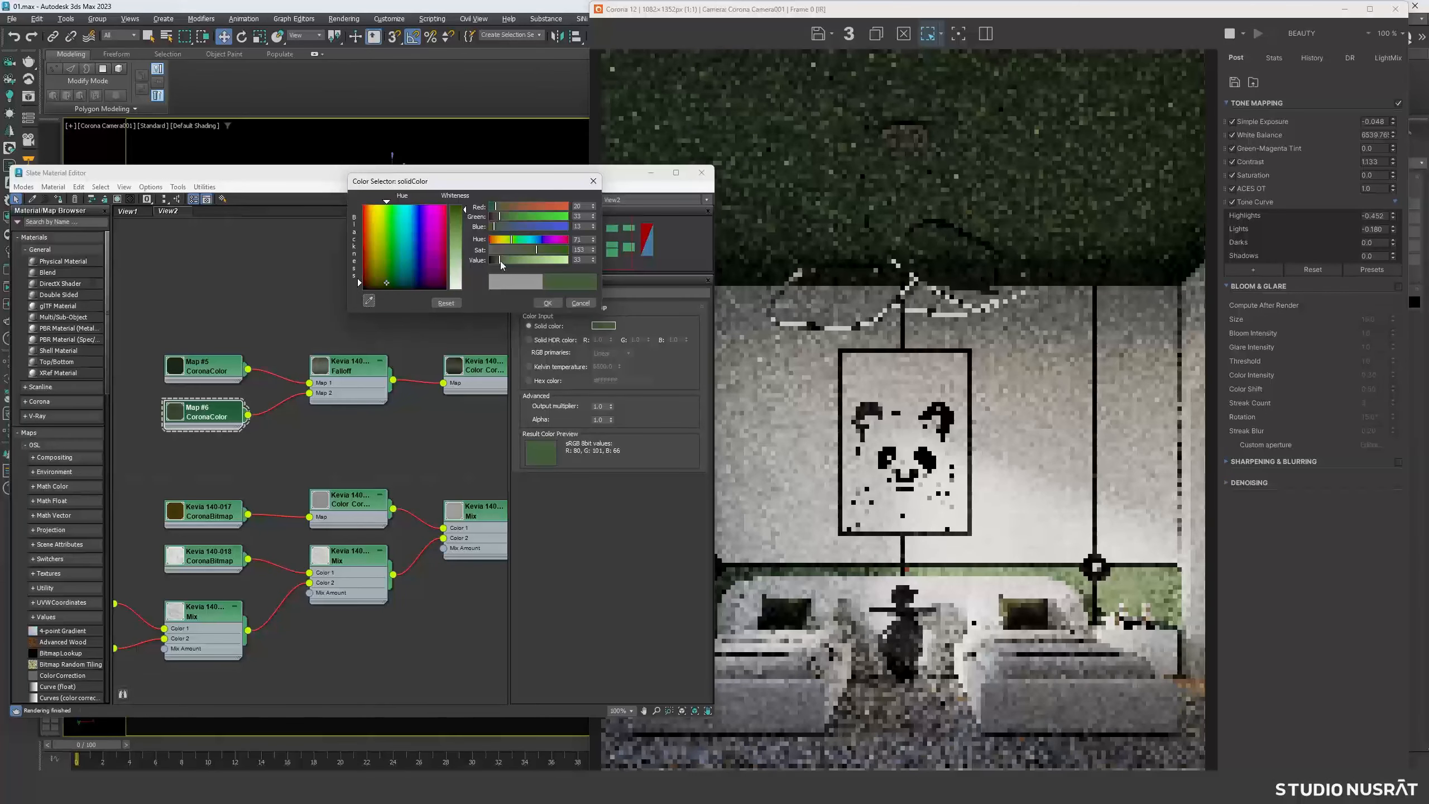
{"action": "left_click_drag", "start_coordinate": [533, 255], "coordinate": [529, 255]}
{"action": "left_click", "coordinate": [505, 260]}
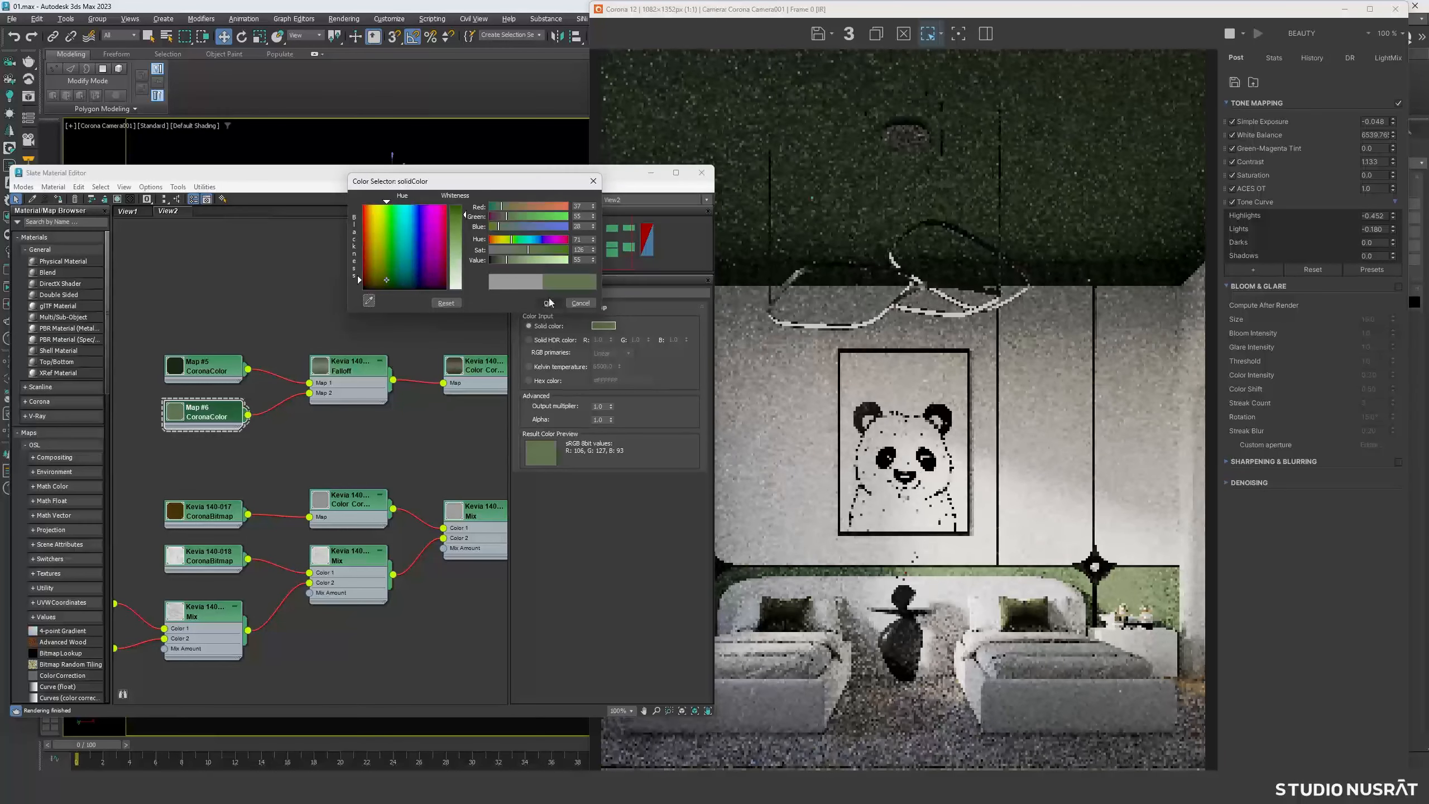
{"action": "left_click", "coordinate": [537, 304]}
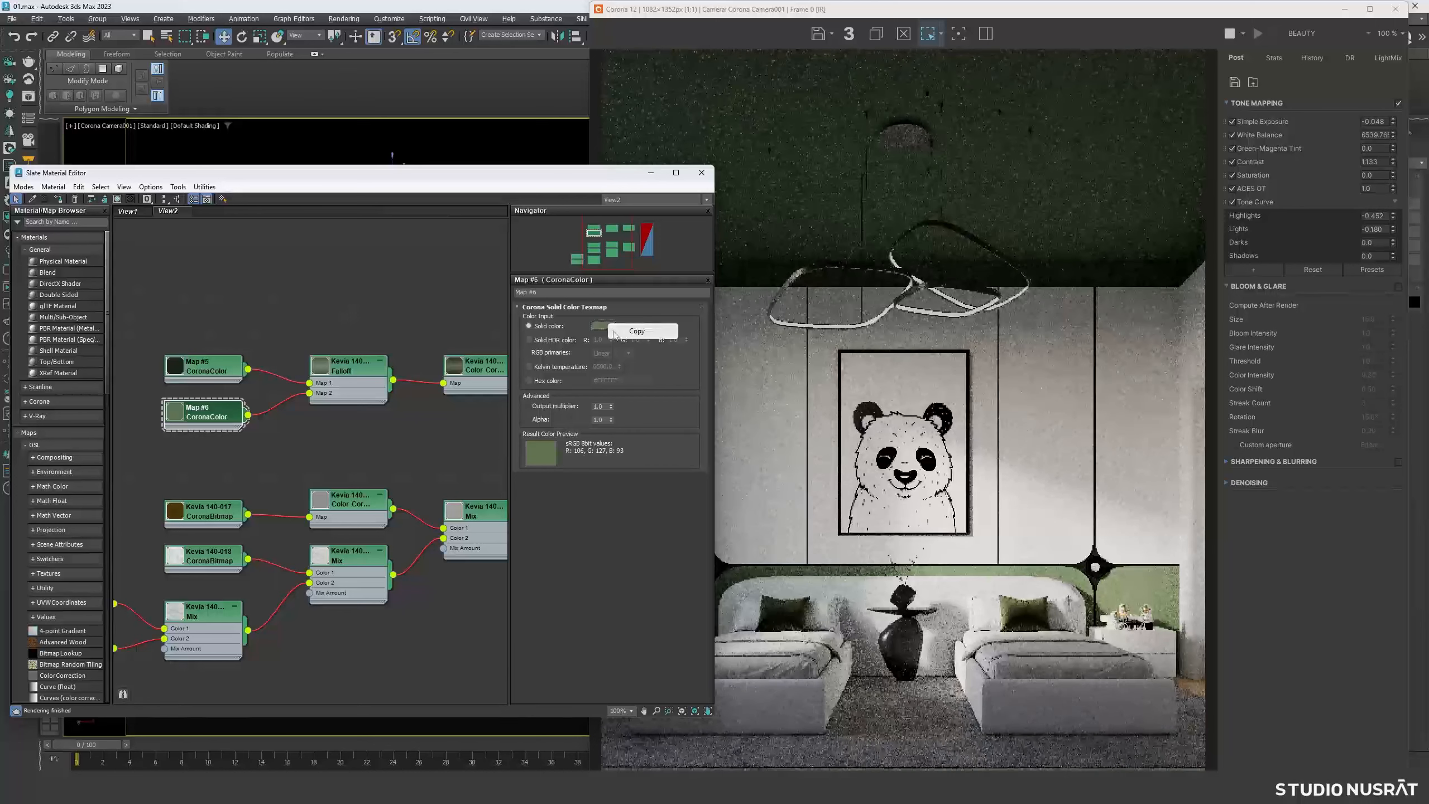
- Copy the light green into the pillow falloff's Map 1 CoronaColor and darken and desaturate it to RGB 66, 76, 61
{"action": "left_click", "coordinate": [206, 366]}
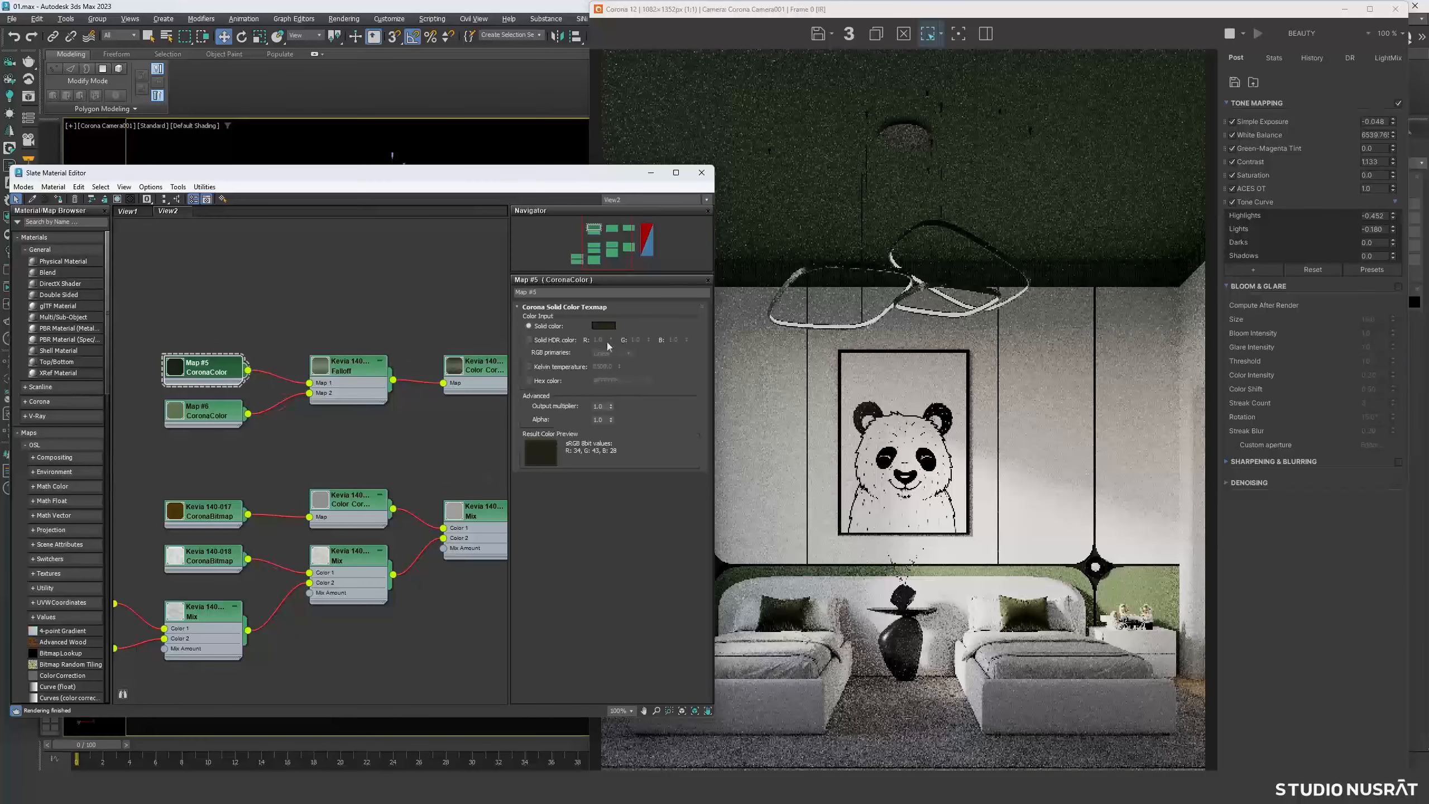
{"action": "right_click", "coordinate": [603, 326]}
{"action": "left_click", "coordinate": [629, 345]}
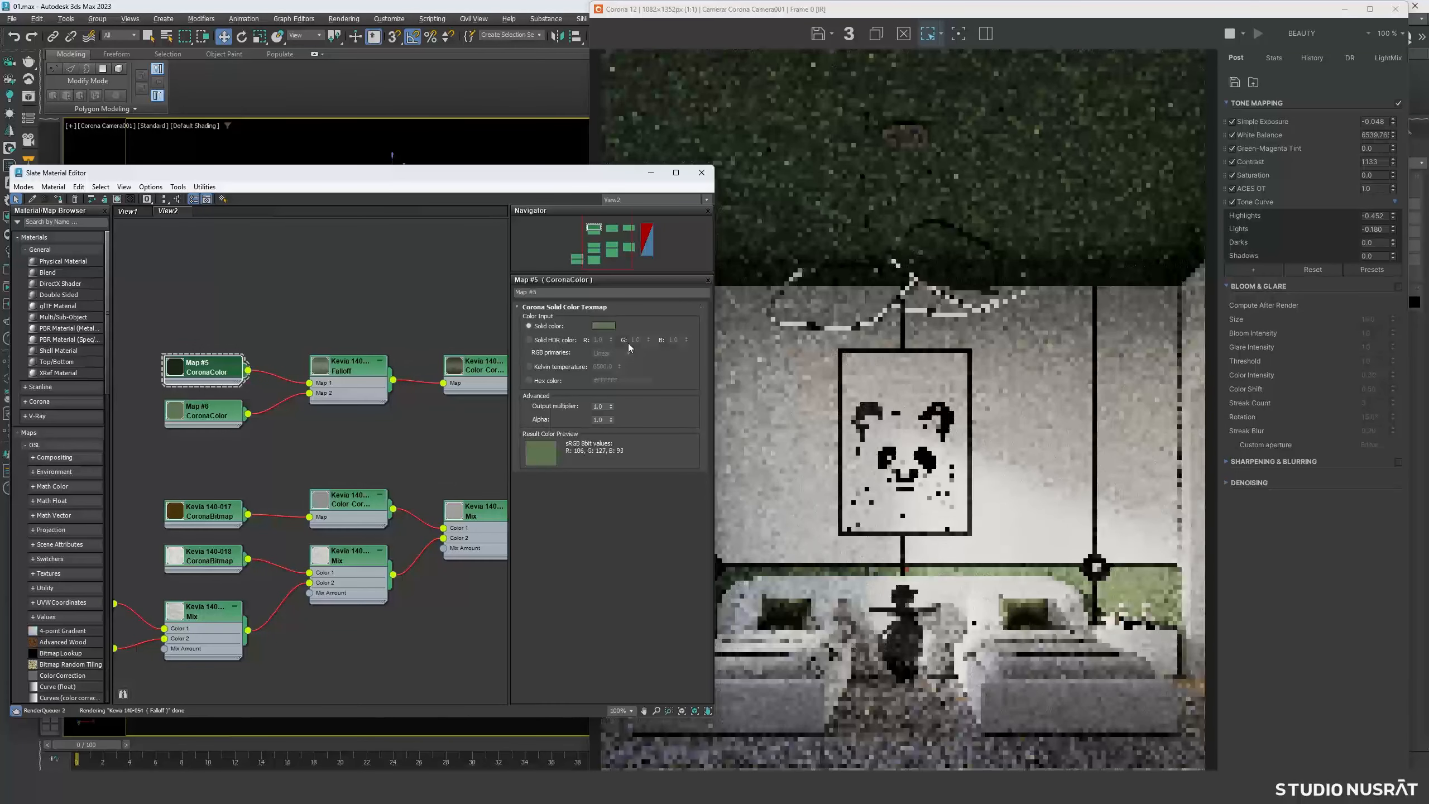
{"action": "left_click", "coordinate": [605, 330]}
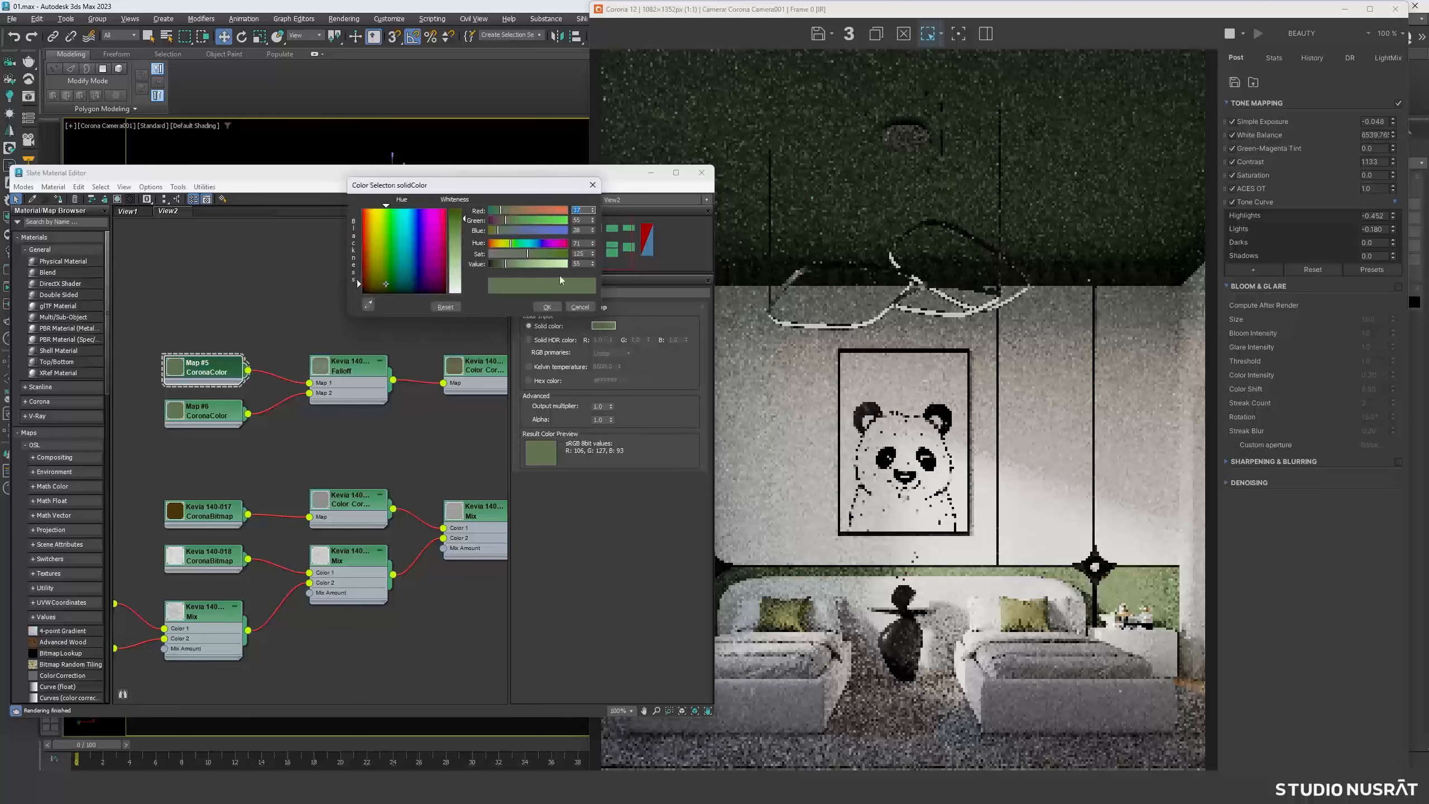
{"action": "left_click_drag", "start_coordinate": [499, 264], "coordinate": [498, 265]}
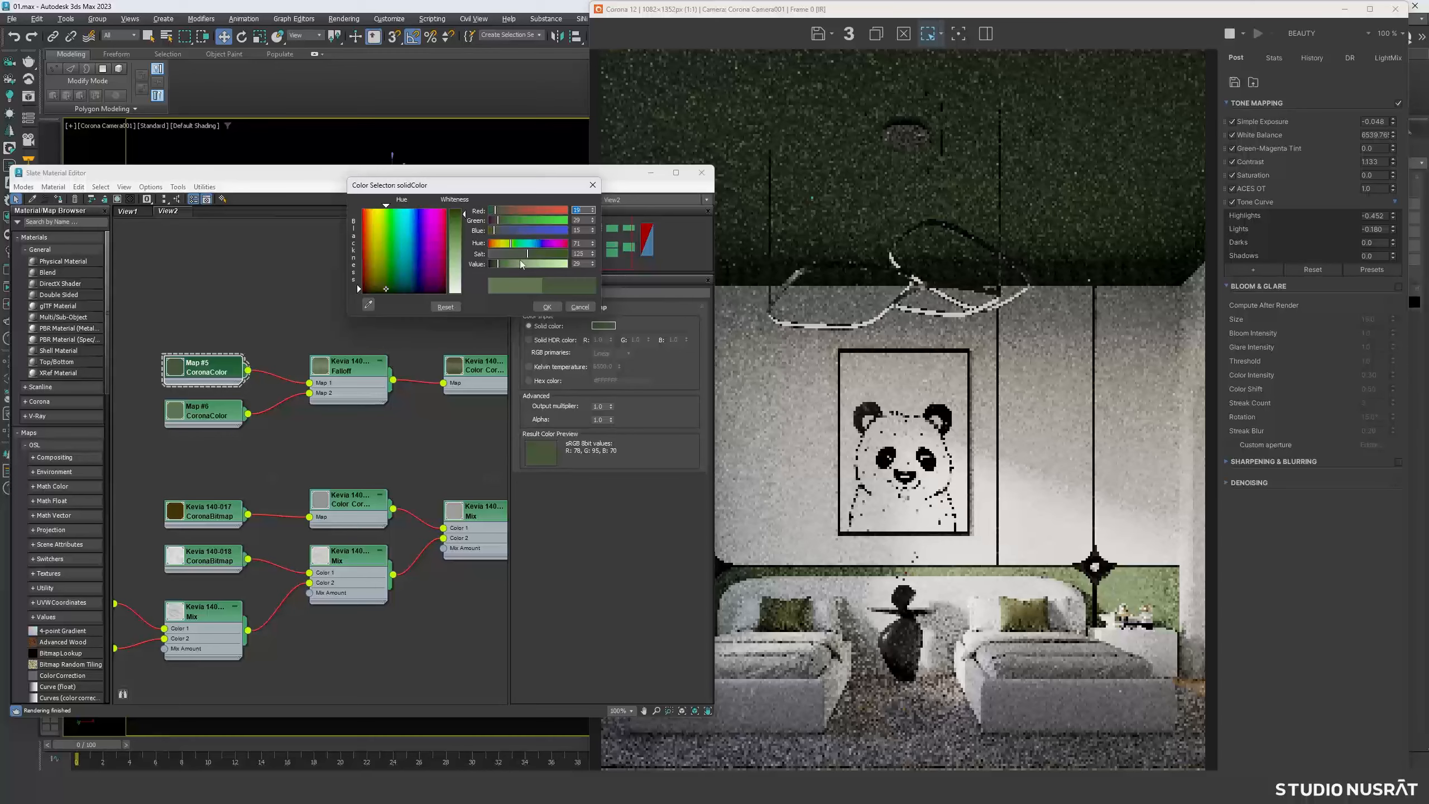
{"action": "left_click_drag", "start_coordinate": [522, 254], "coordinate": [520, 256]}
{"action": "left_click_drag", "start_coordinate": [500, 268], "coordinate": [495, 269]}
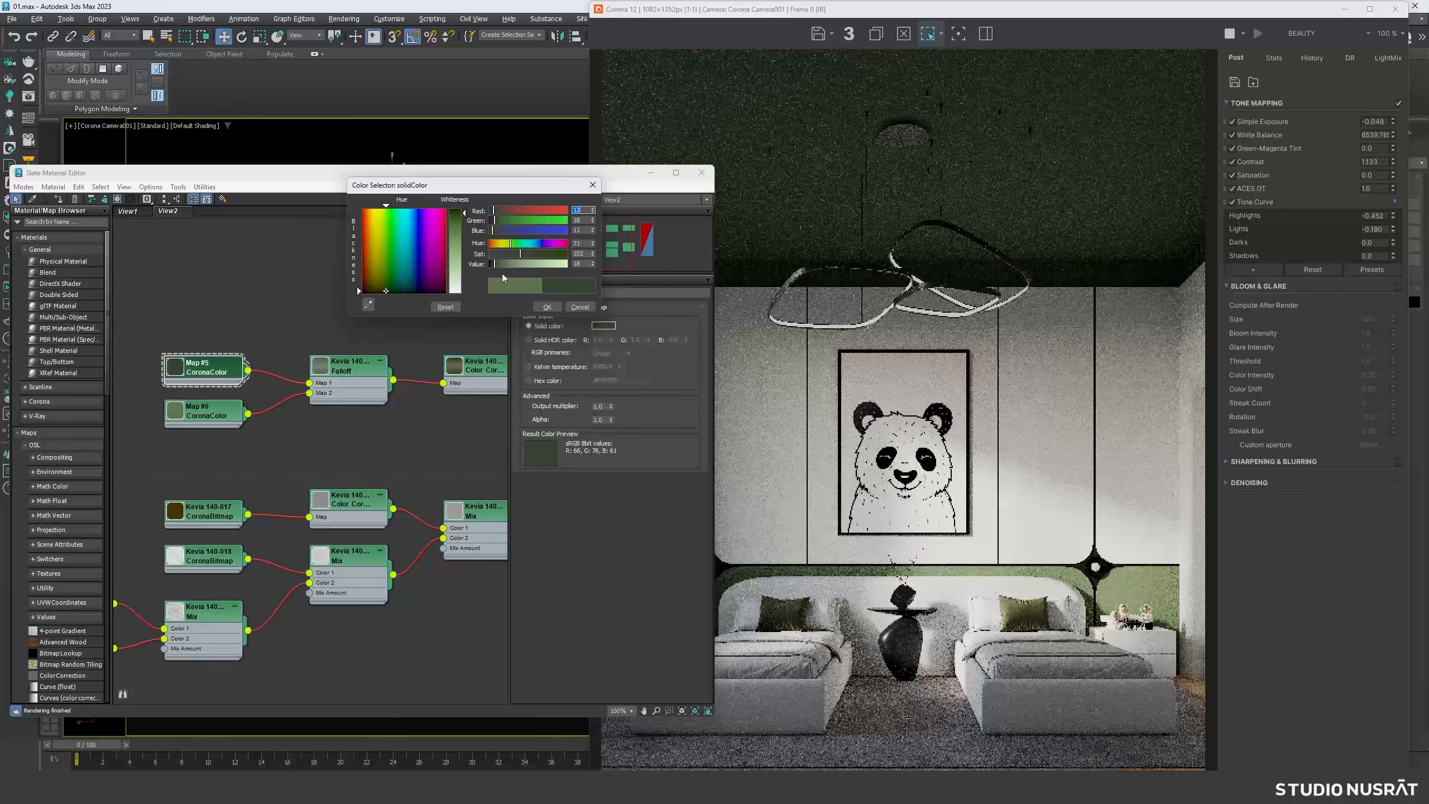
{"action": "left_click", "coordinate": [547, 307]}
- Move the Slate Material Editor over the render and accept saving a copy of the scene in the application error dialog
{"action": "left_click_drag", "start_coordinate": [475, 181], "coordinate": [991, 163]}
{"action": "scroll", "coordinate": [777, 394], "scroll_direction": "down", "scroll_amount": 5}
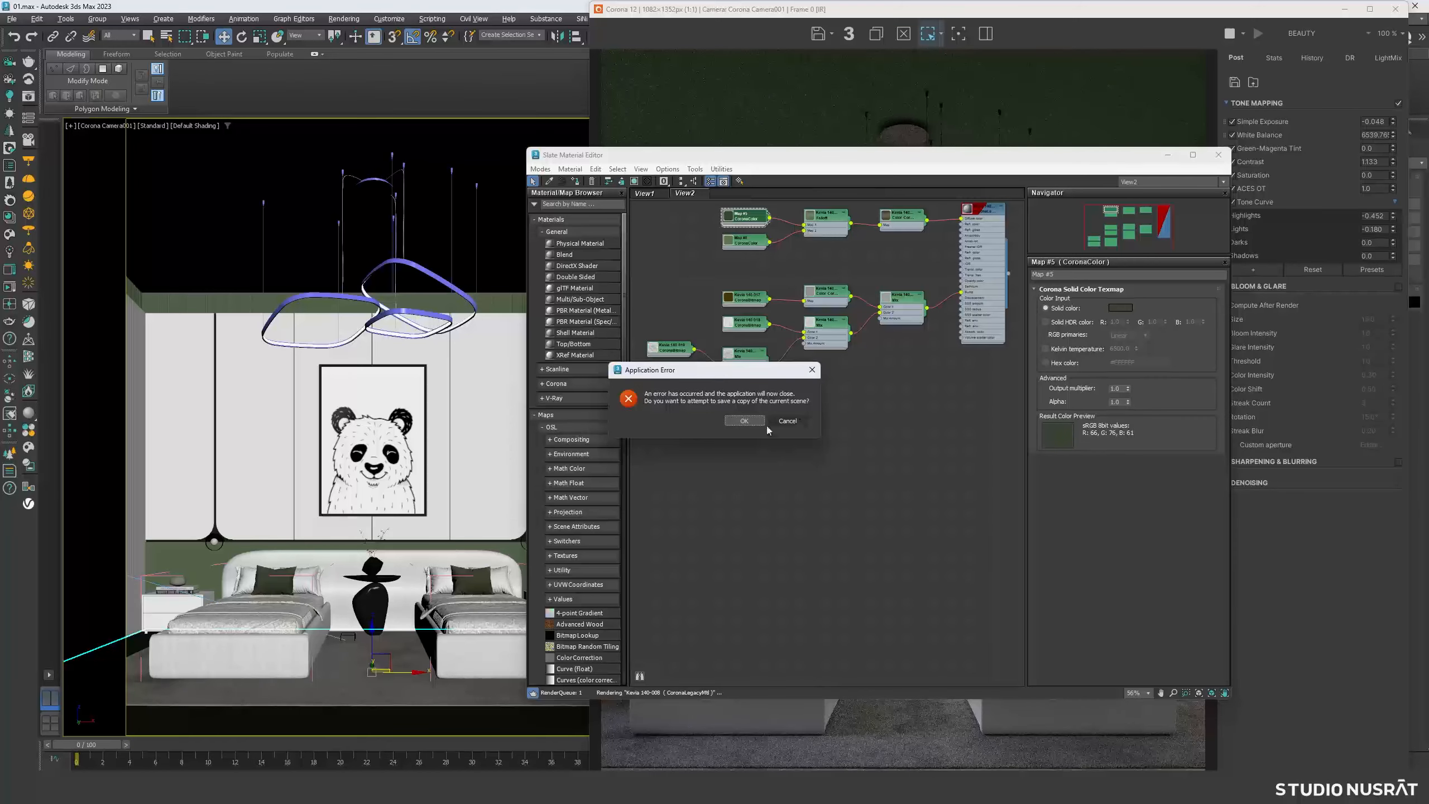
{"action": "left_click", "coordinate": [745, 421]}
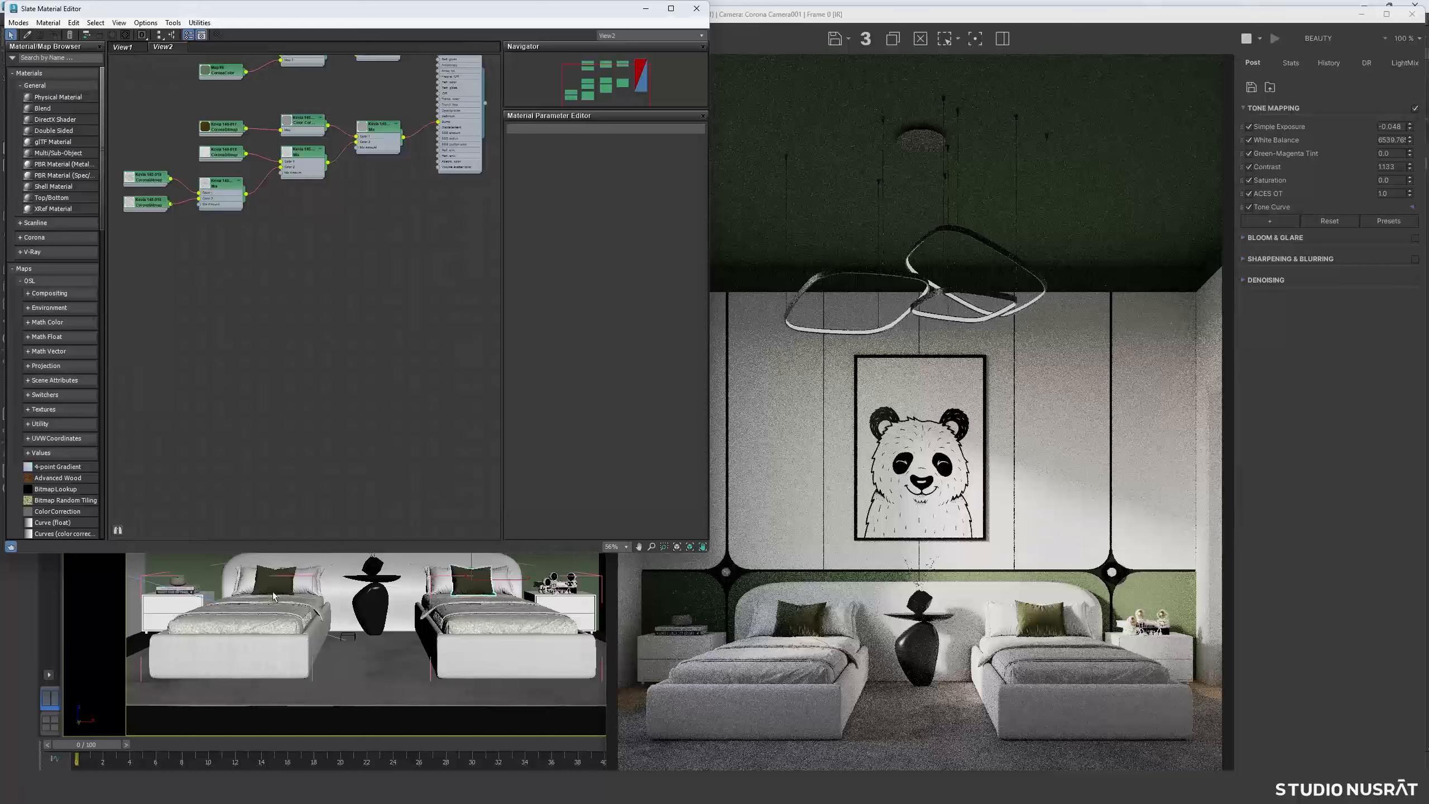
- Load the material of the right bed's blanket into View2 and bring its map tree next to the pillow's maps
{"action": "left_click", "coordinate": [499, 606]}
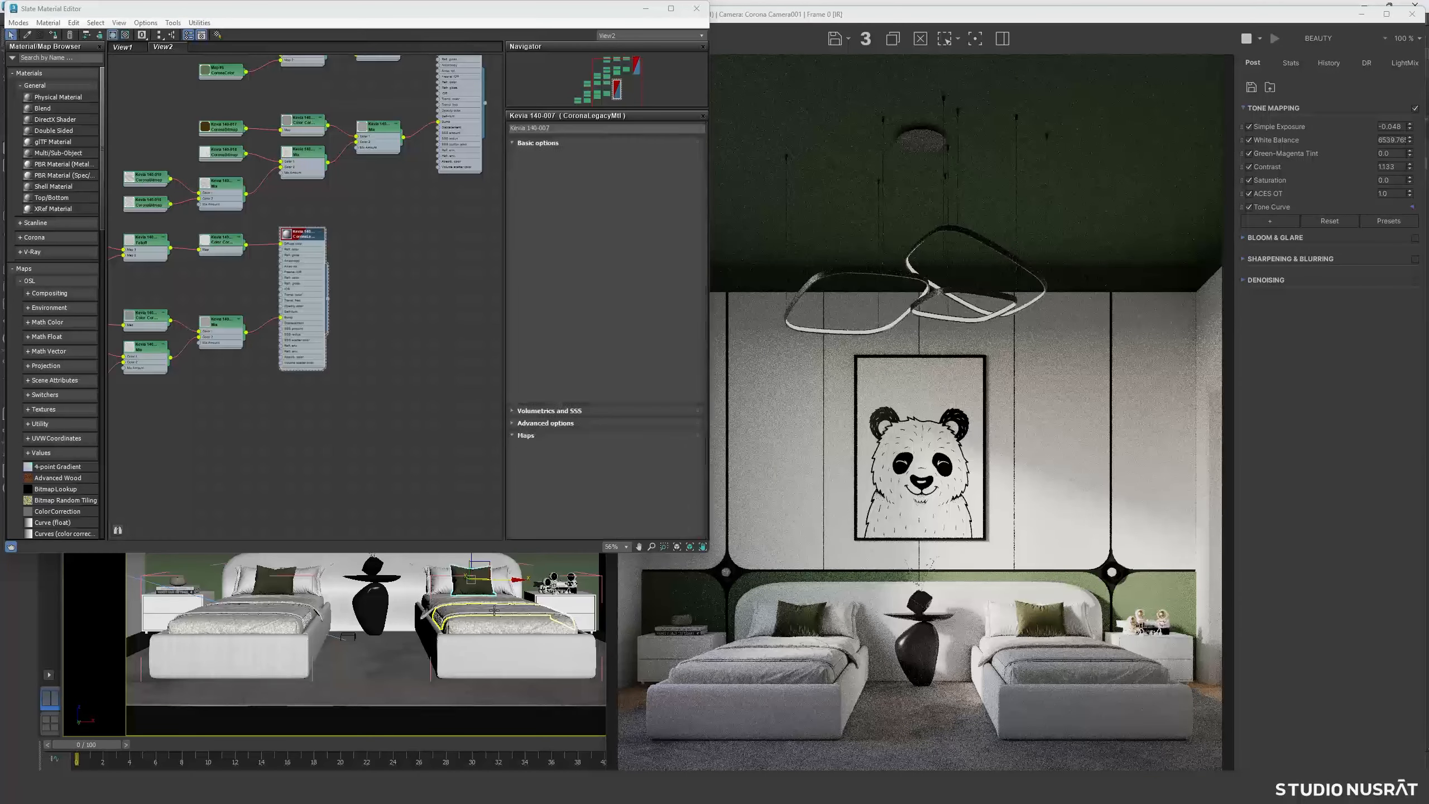
{"action": "middle_click_drag", "start_coordinate": [302, 394], "coordinate": [495, 460]}
{"action": "middle_click_drag", "start_coordinate": [445, 410], "coordinate": [413, 430]}
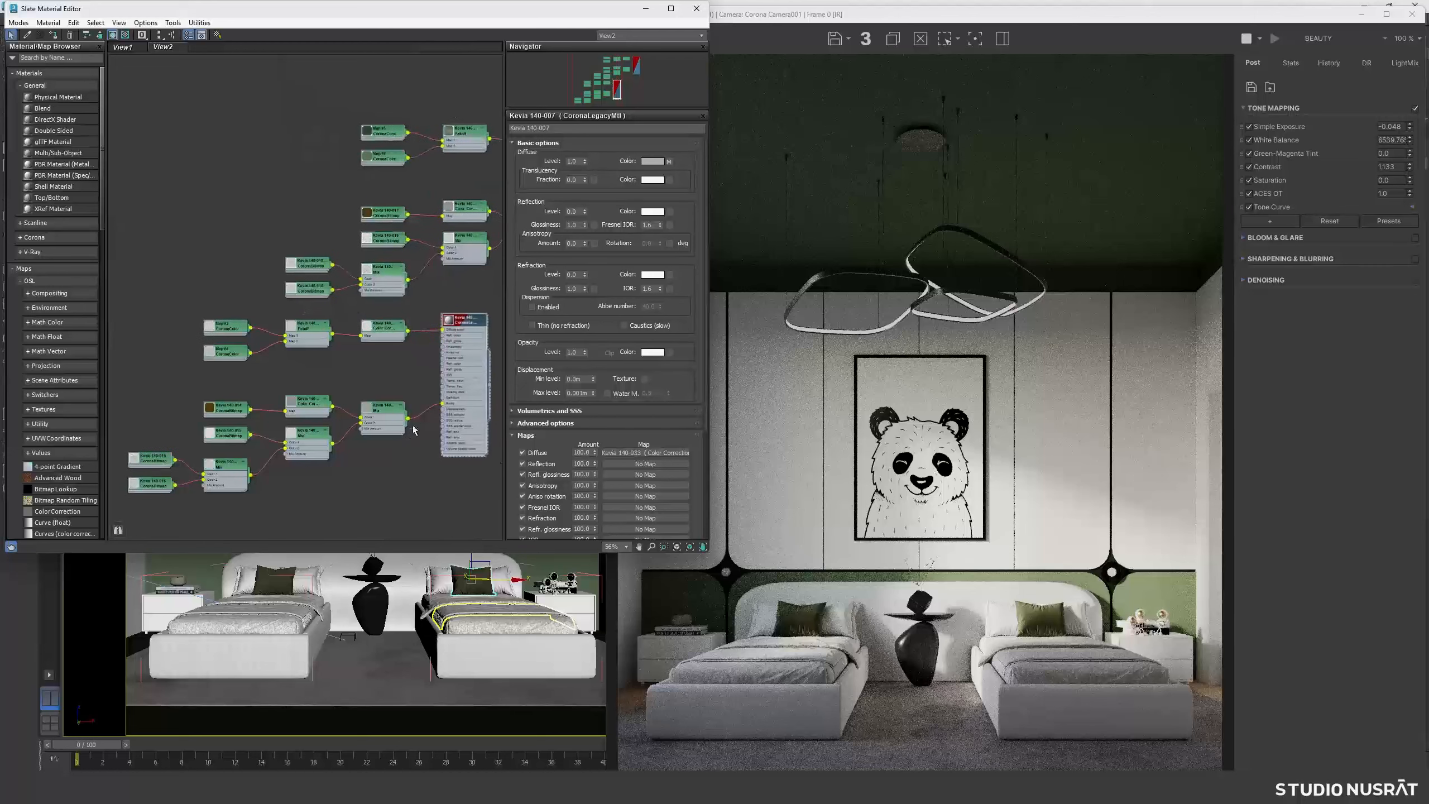
- Copy the pillow falloff's dark and light green into the matching Map 1 and Map 2 CoronaColor maps of the blanket material
{"action": "double_click", "coordinate": [387, 135]}
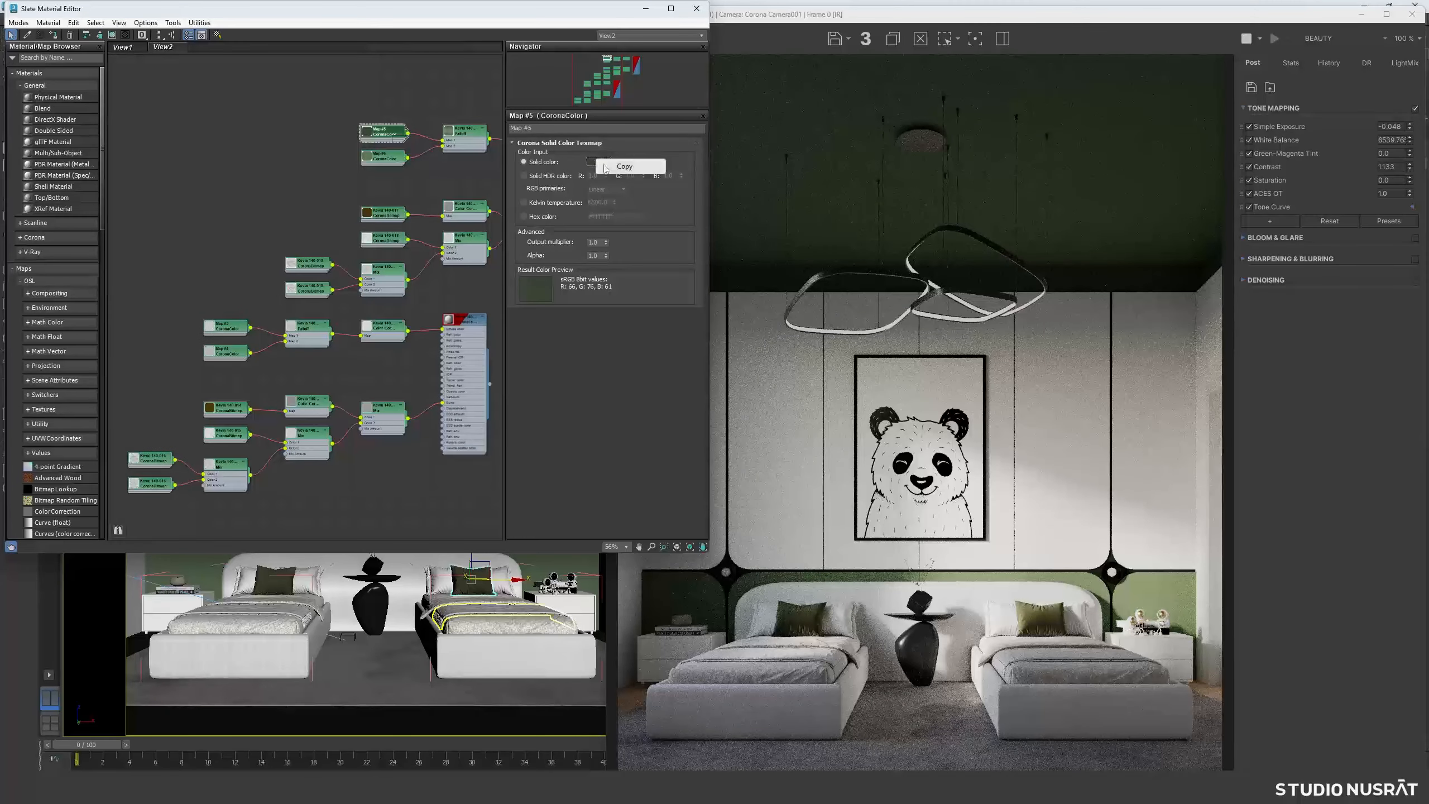
{"action": "double_click", "coordinate": [225, 326]}
{"action": "right_click", "coordinate": [599, 161]}
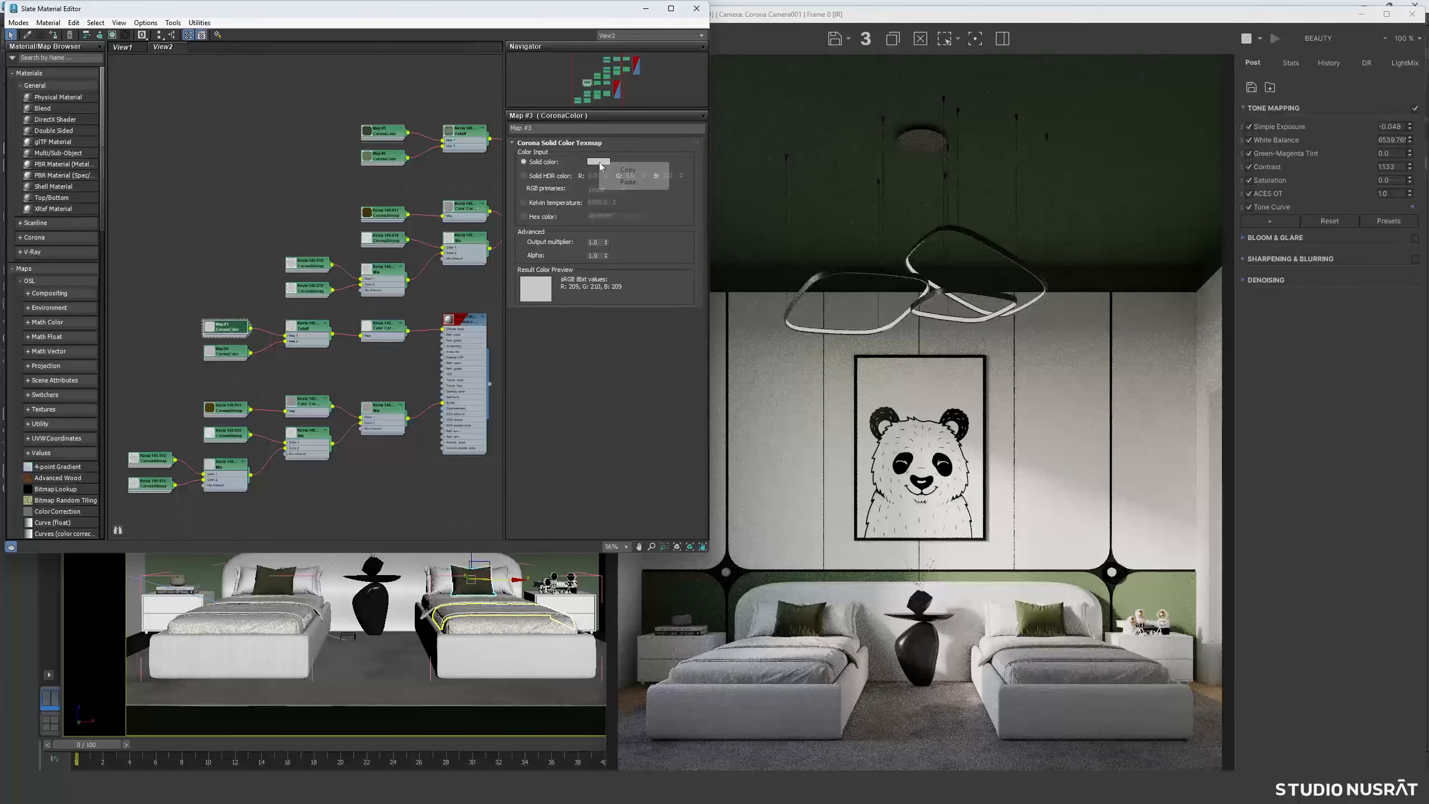
{"action": "left_click", "coordinate": [619, 184]}
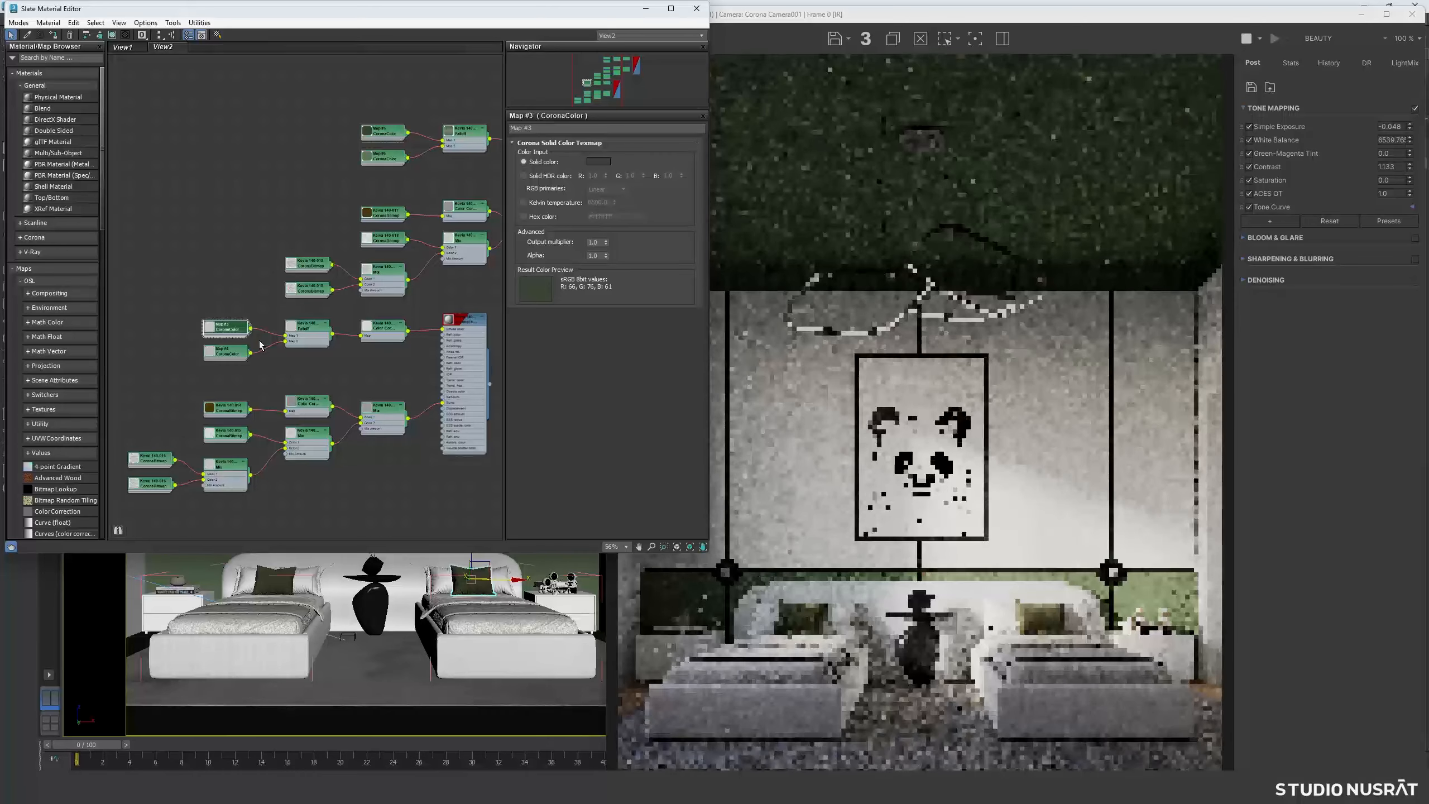
{"action": "double_click", "coordinate": [383, 156]}
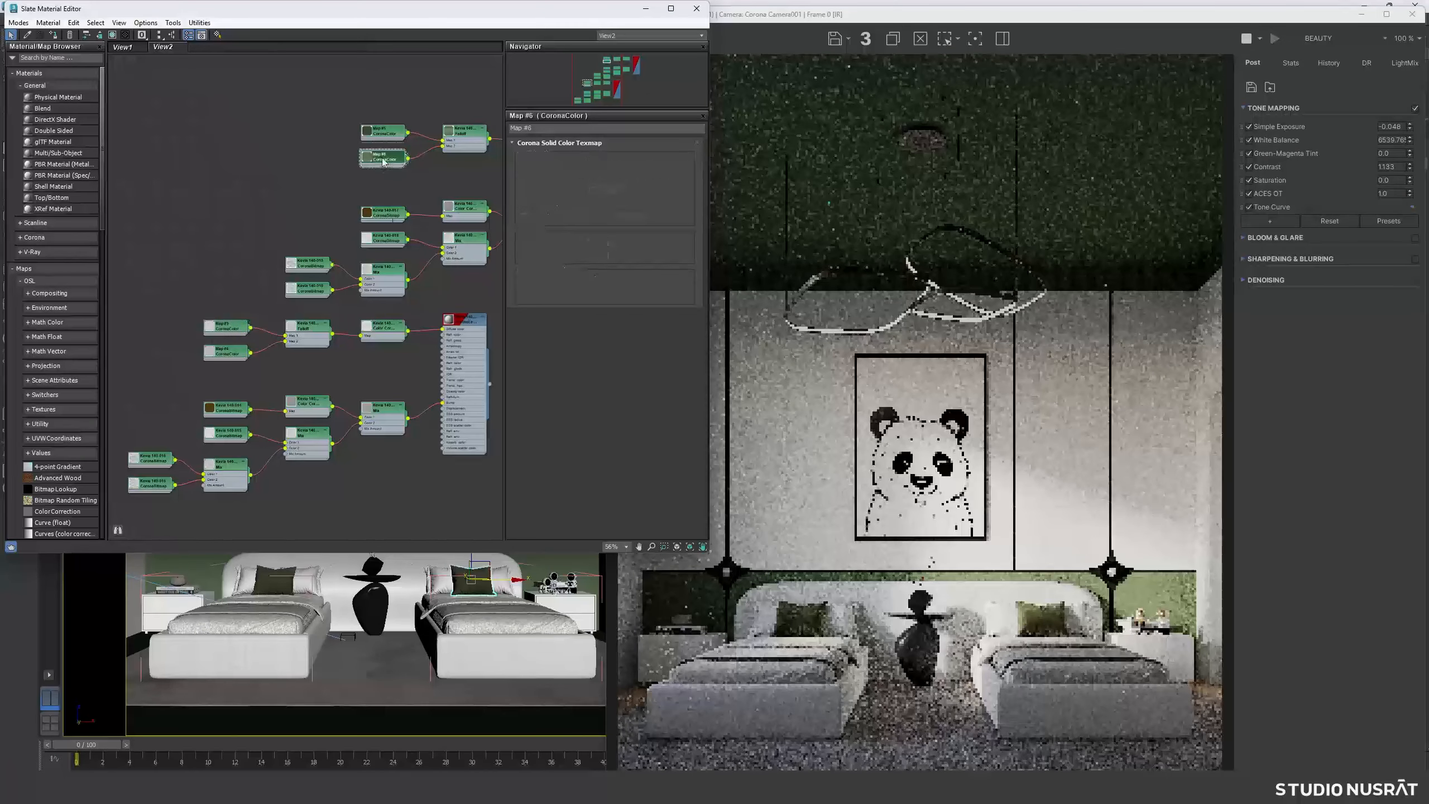
{"action": "right_click", "coordinate": [600, 164]}
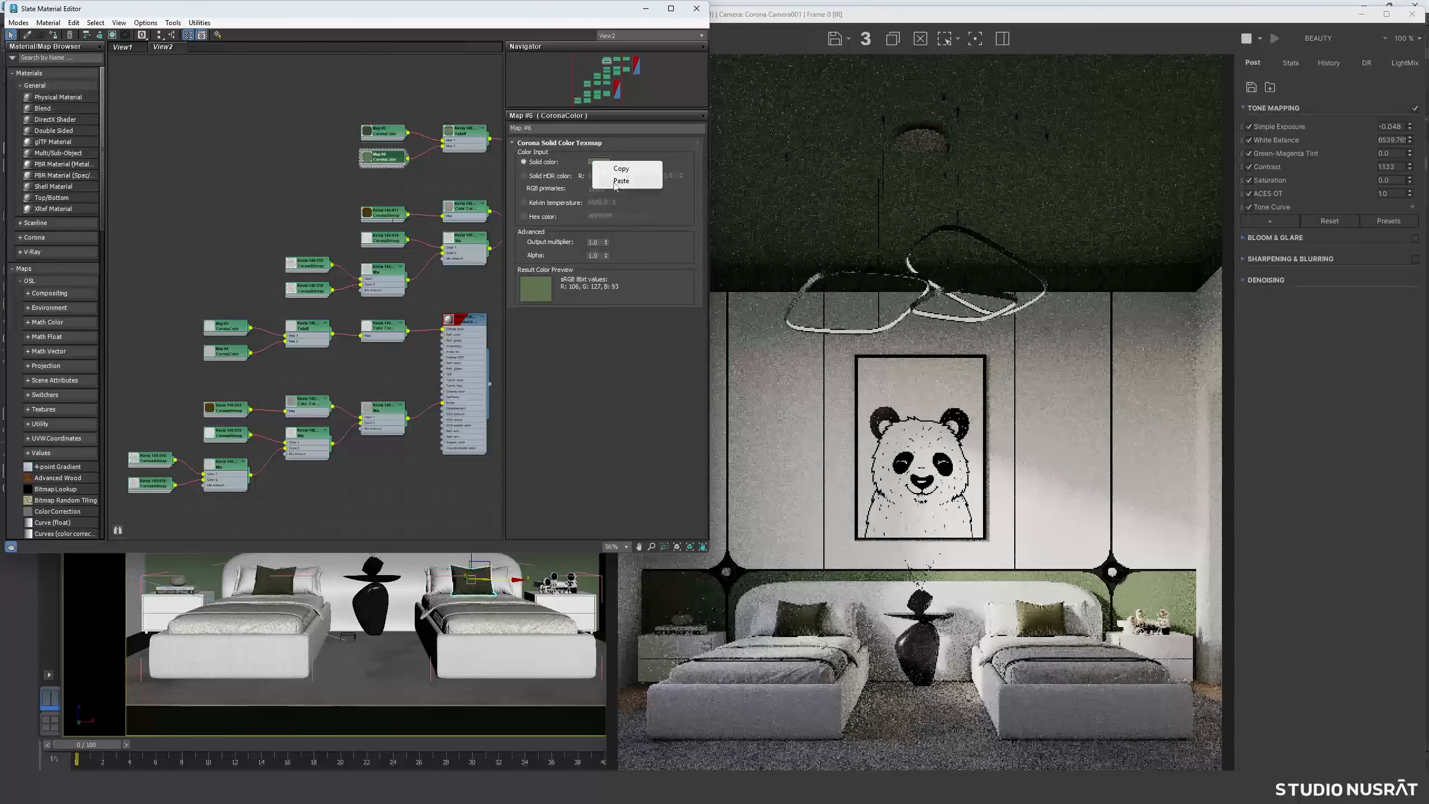
{"action": "left_click", "coordinate": [621, 169]}
{"action": "double_click", "coordinate": [233, 354]}
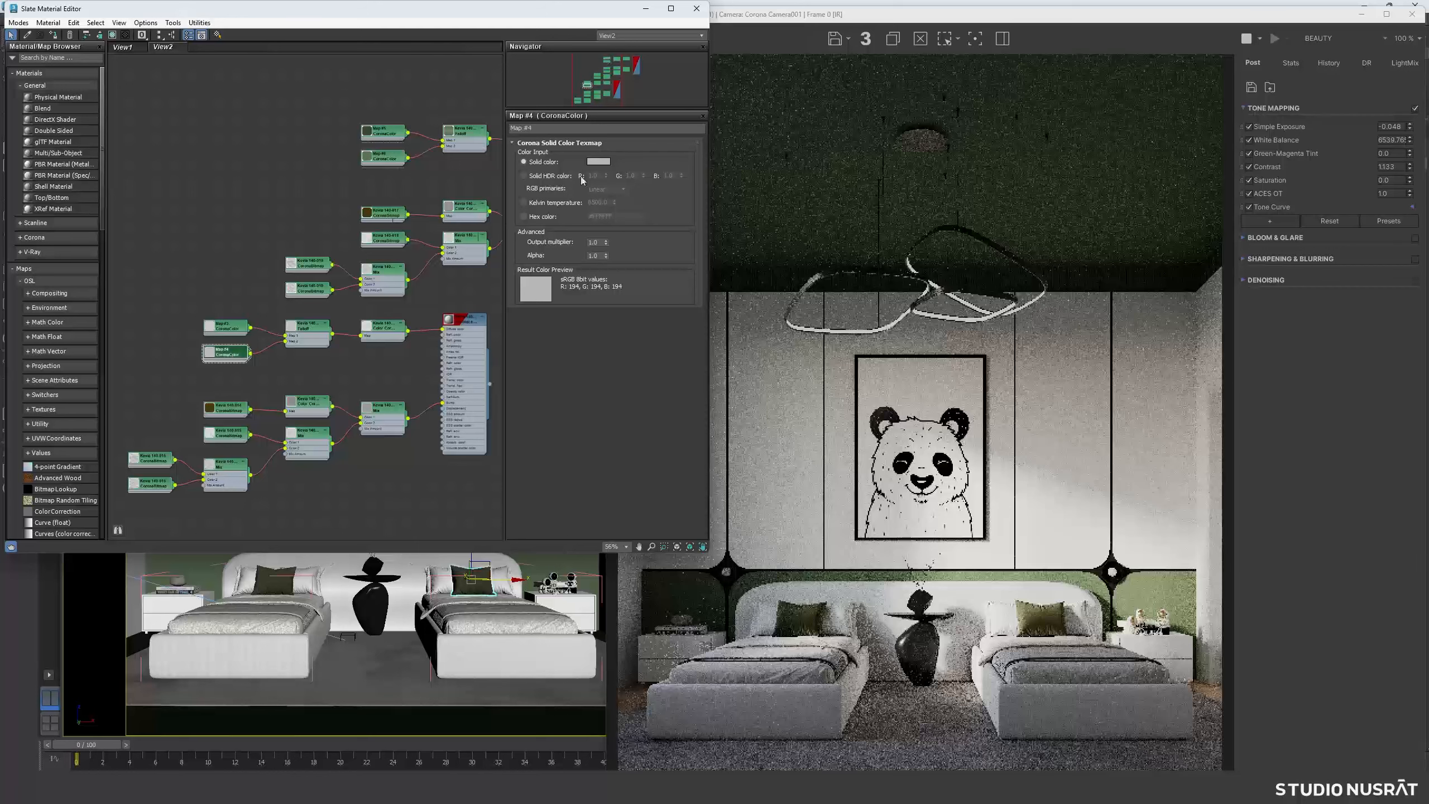
{"action": "right_click", "coordinate": [598, 162]}
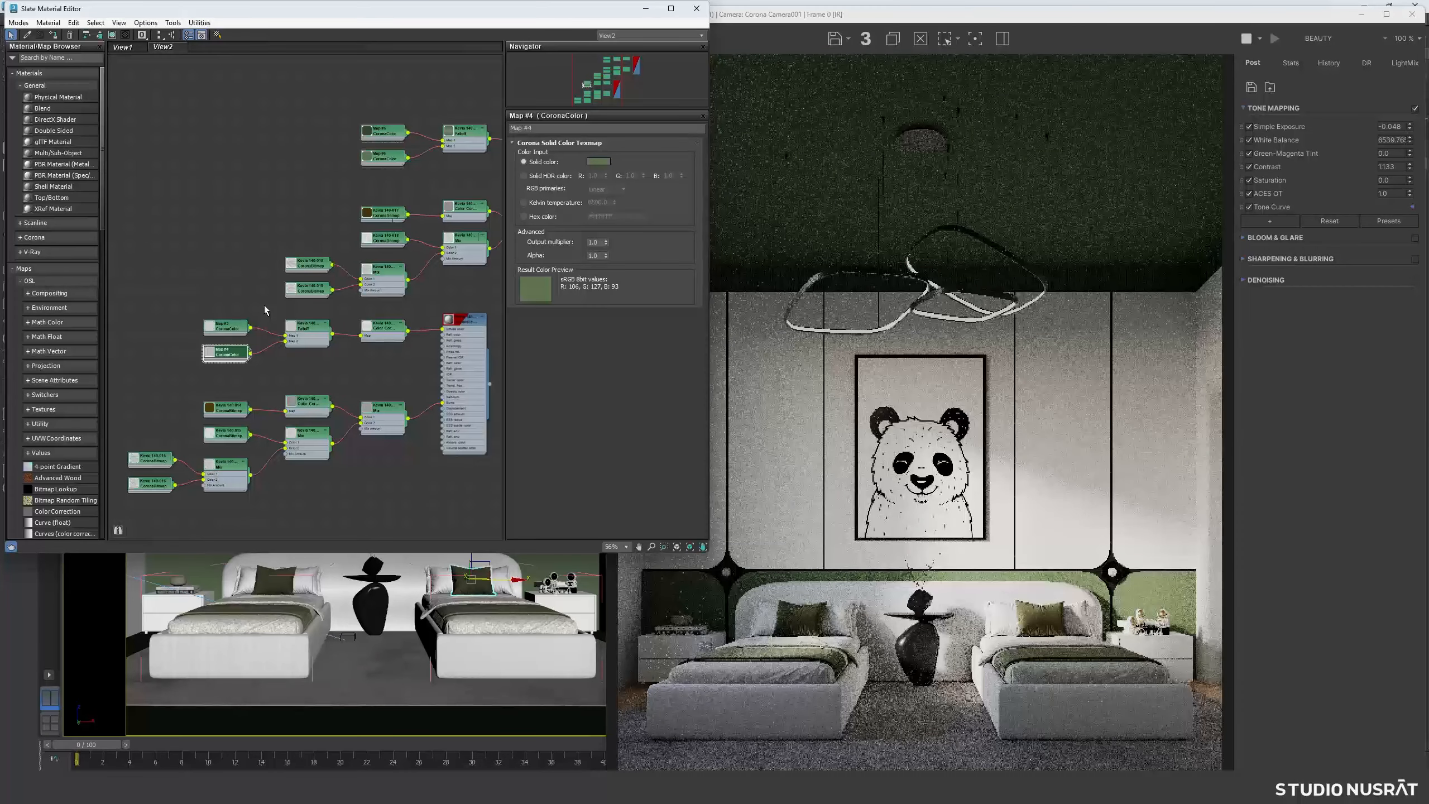
{"action": "left_click", "coordinate": [288, 229]}
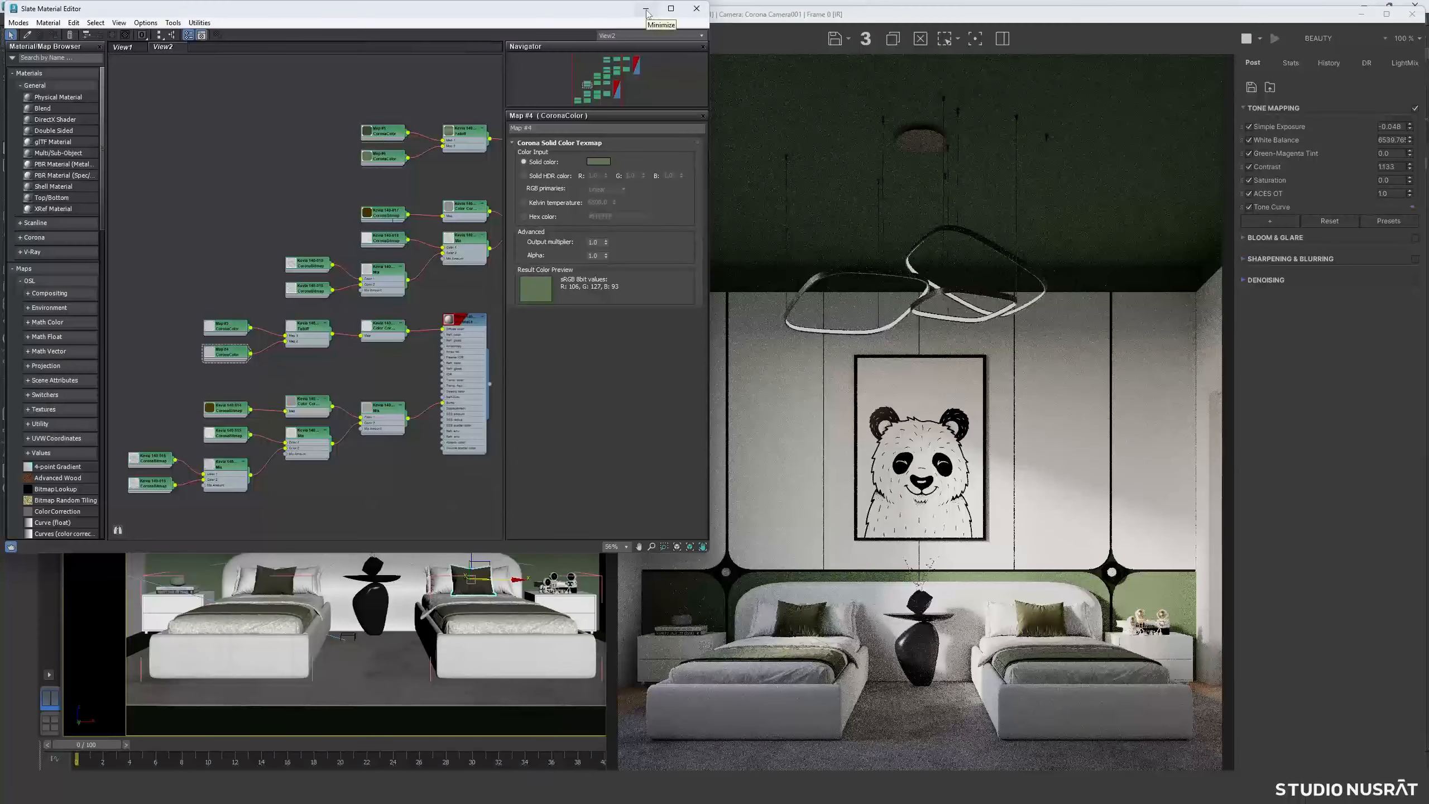
- Minimize the Slate Material Editor and the Corona frame buffer to bring both viewports back
{"action": "left_click", "coordinate": [647, 10]}
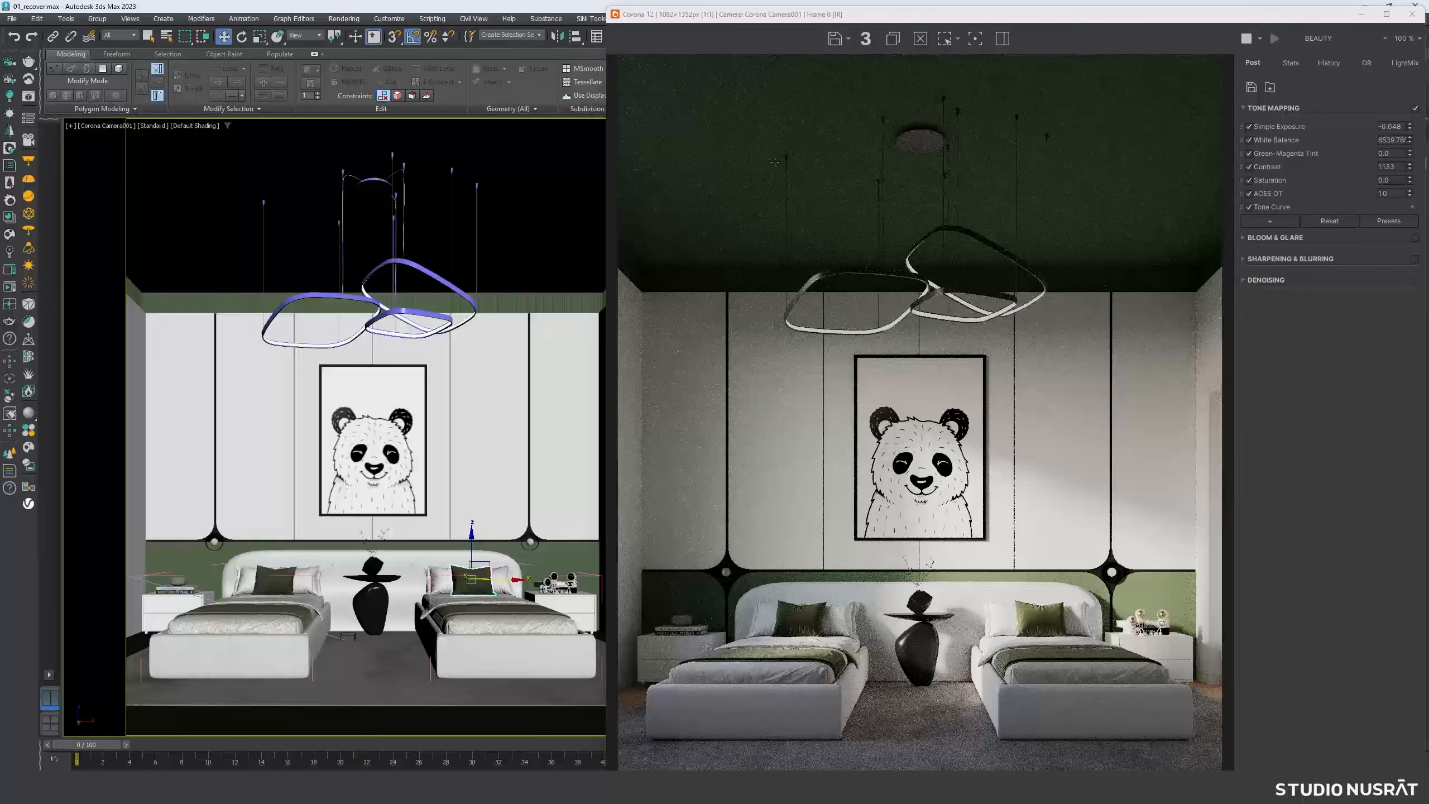
{"action": "left_click_drag", "start_coordinate": [1067, 14], "coordinate": [658, 19]}
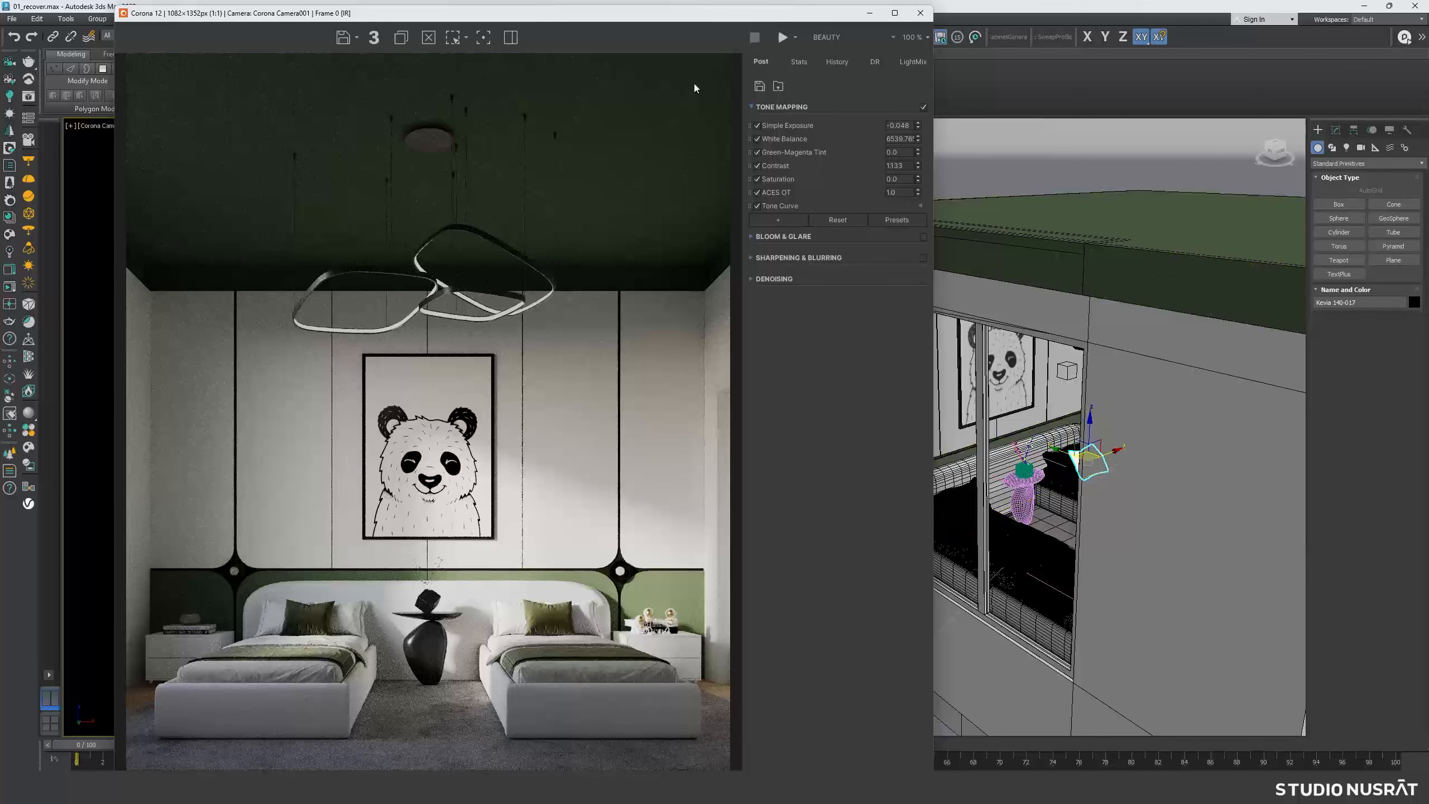
{"action": "left_click", "coordinate": [869, 12]}
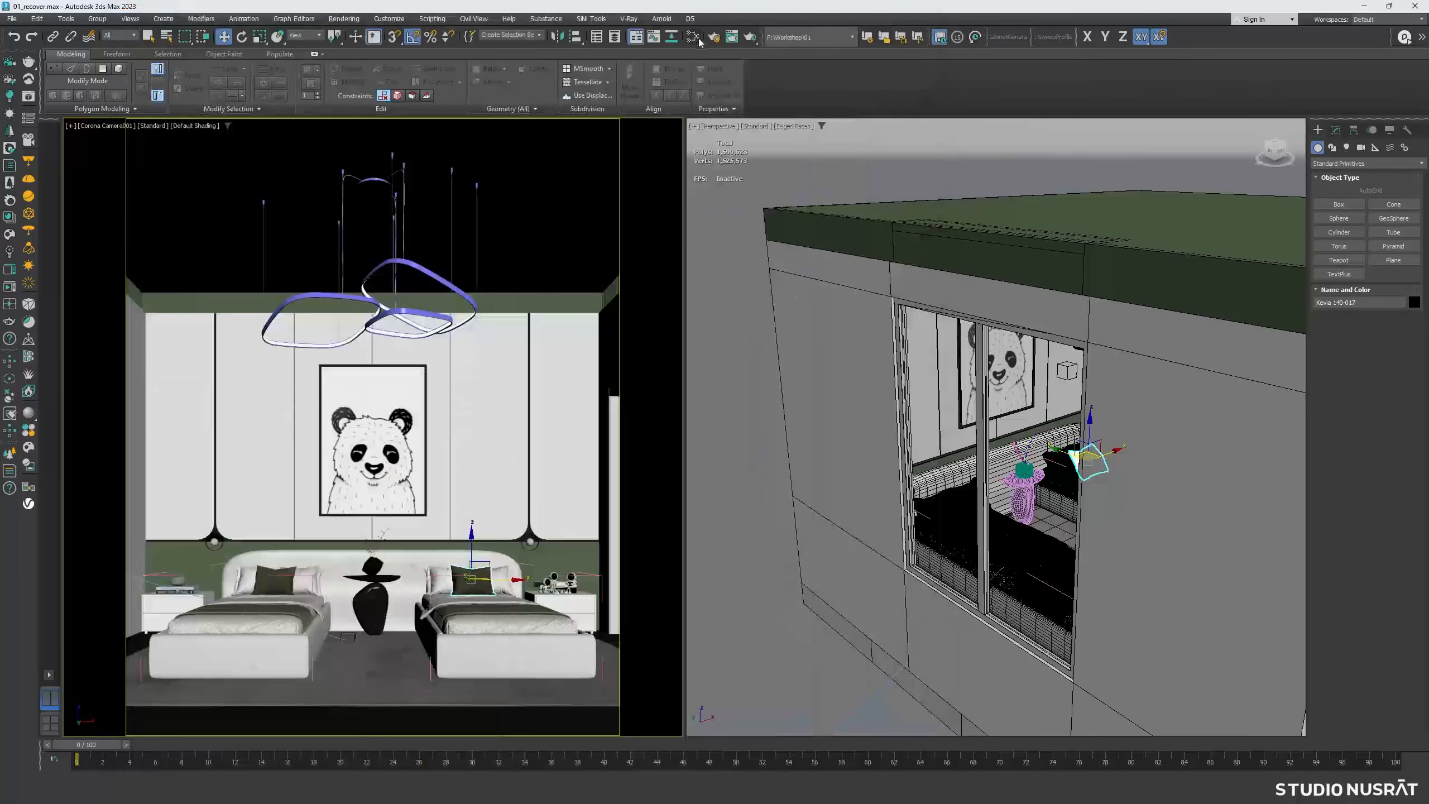
- Edit the noise level limit in the Corona render setup and open the render output file selection
{"action": "left_click", "coordinate": [714, 37]}
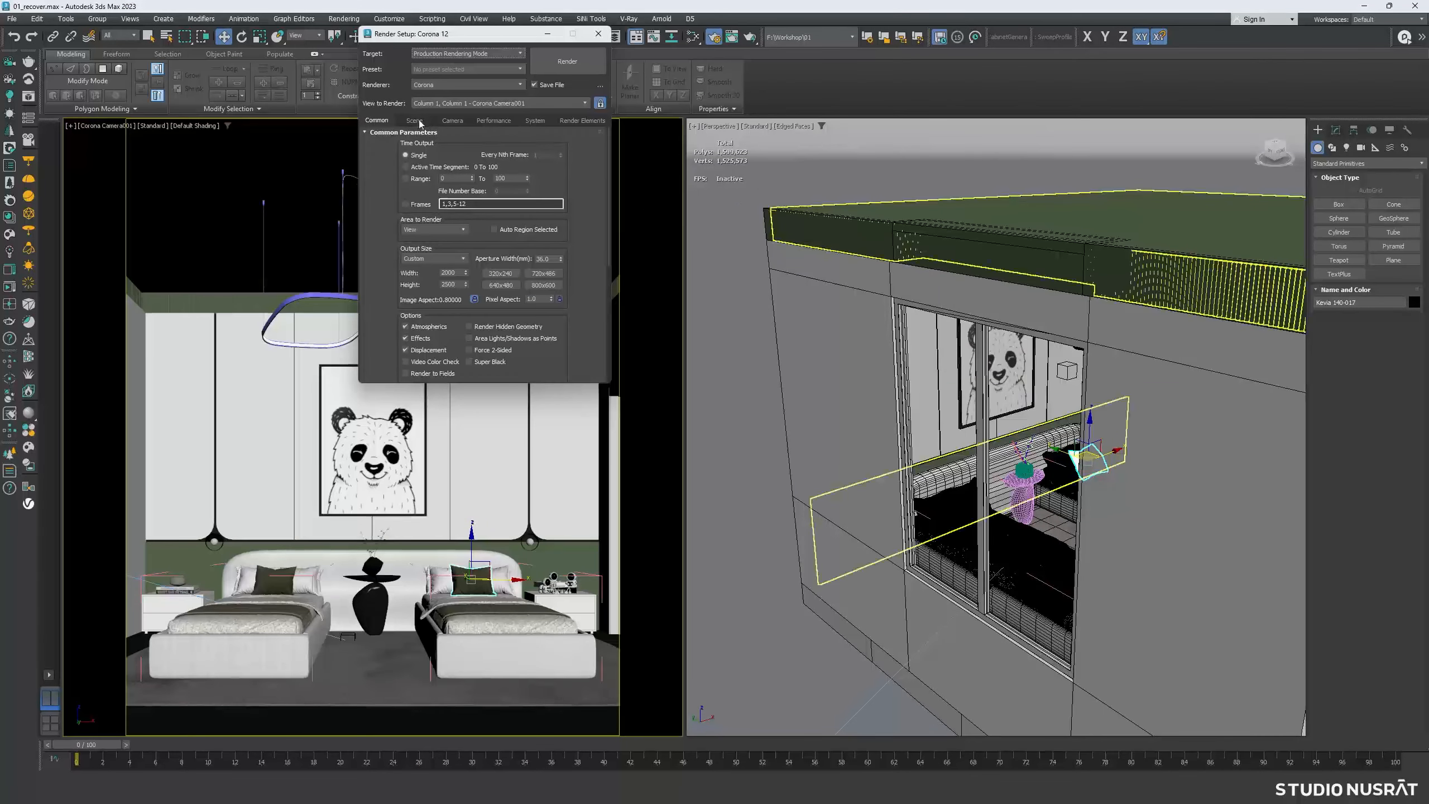
{"action": "left_click", "coordinate": [414, 120]}
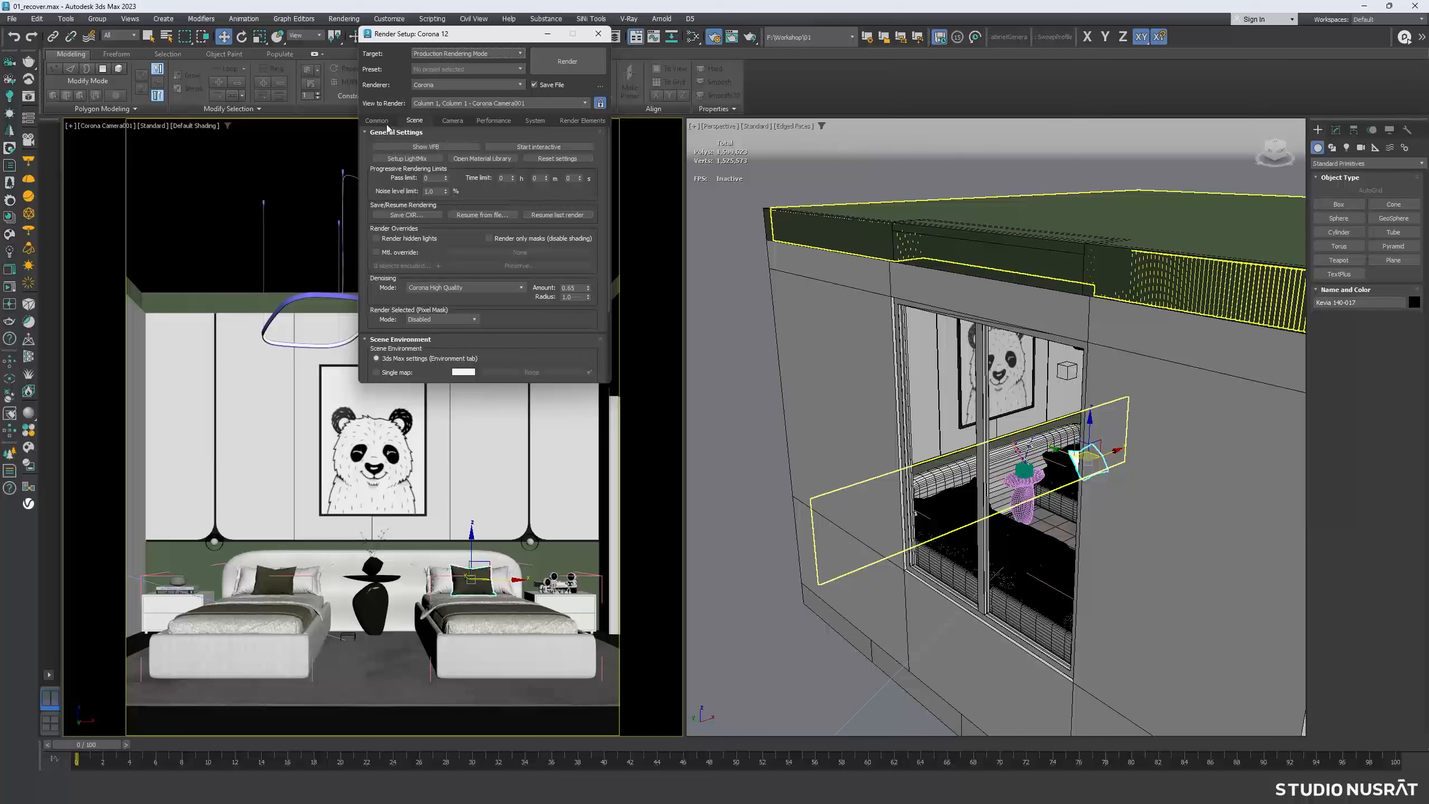
{"action": "double_click", "coordinate": [434, 192]}
{"action": "left_click", "coordinate": [380, 121]}
{"action": "left_click", "coordinate": [602, 86]}
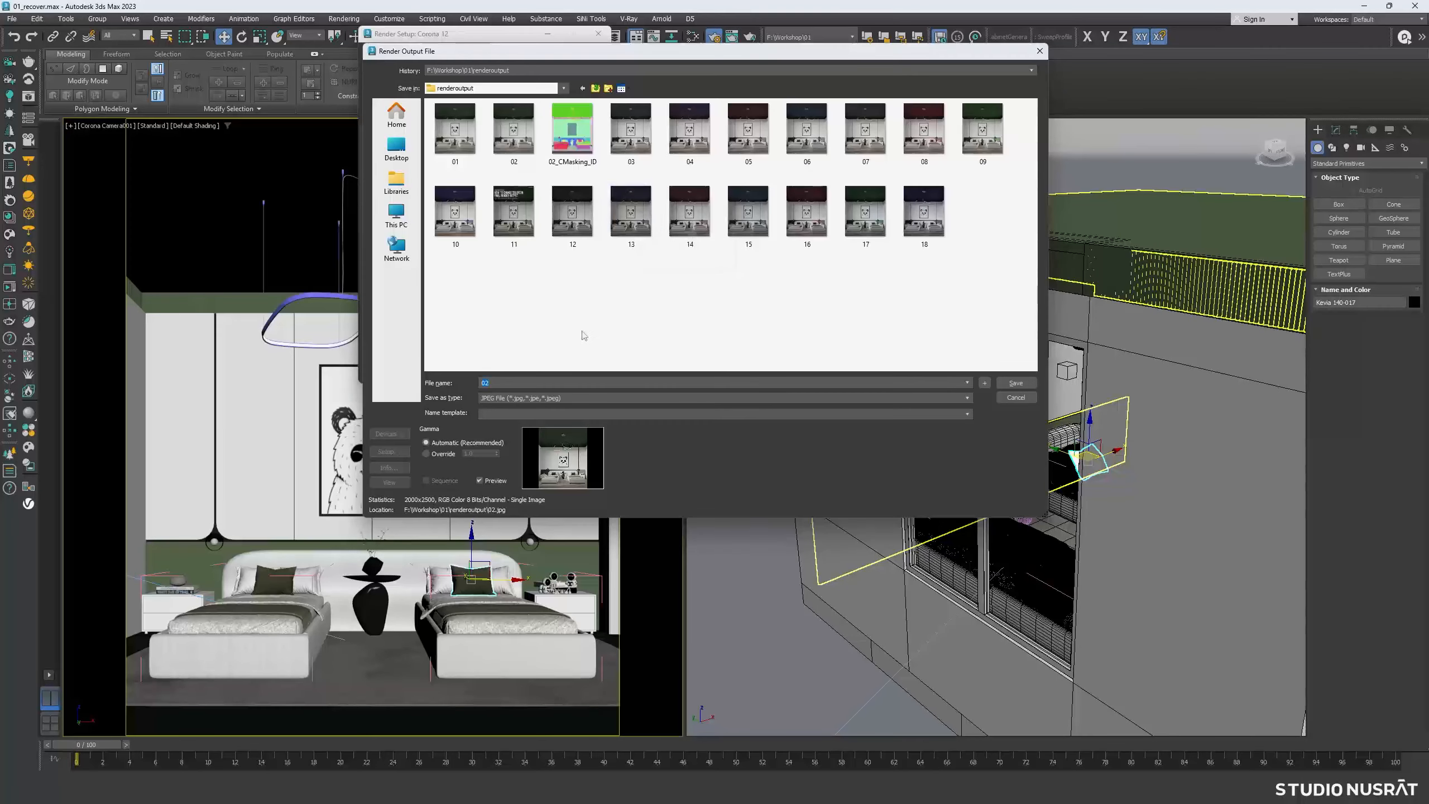
{"action": "type", "text": "03"}
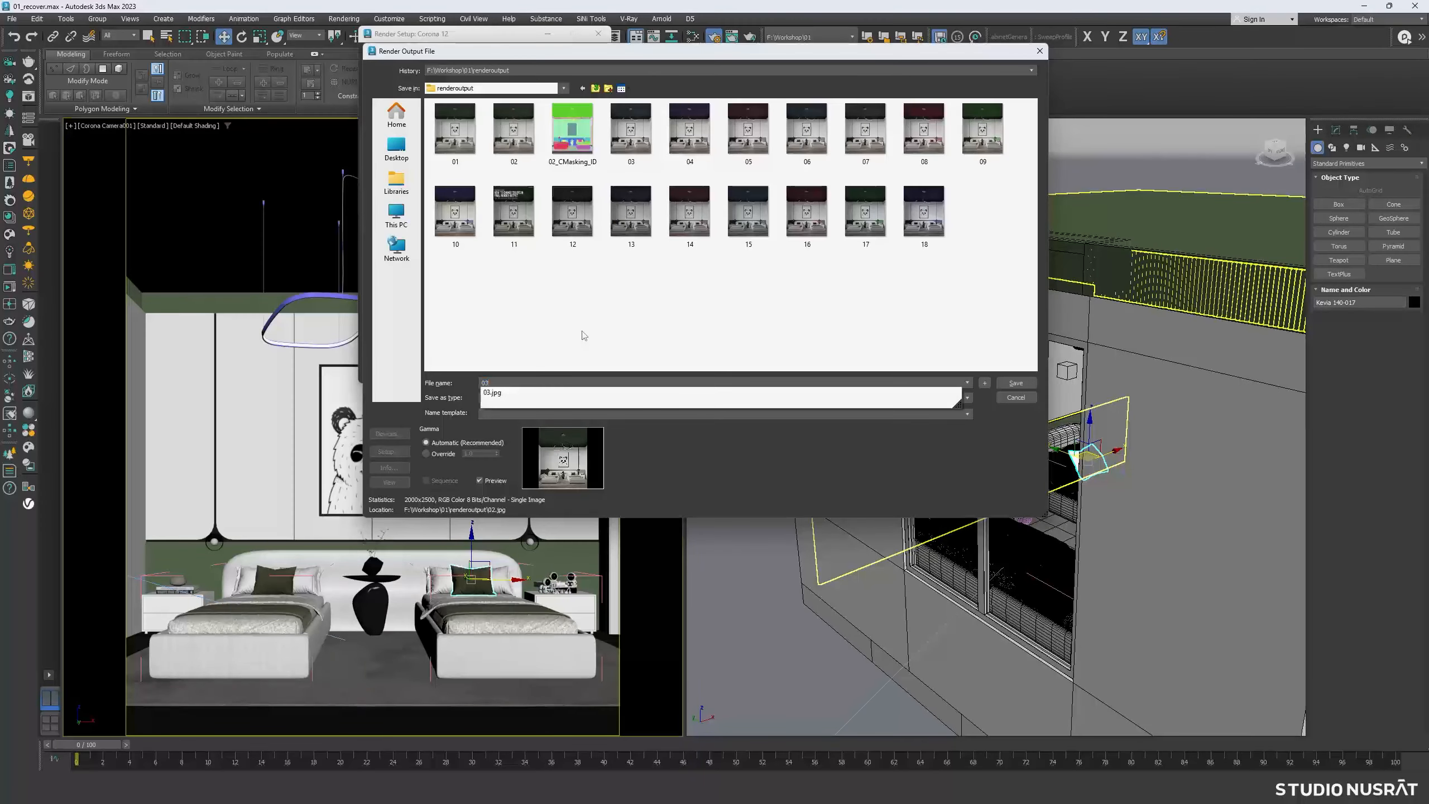
{"action": "key", "text": "BackSpace"}
{"action": "key", "text": "BackSpace"}
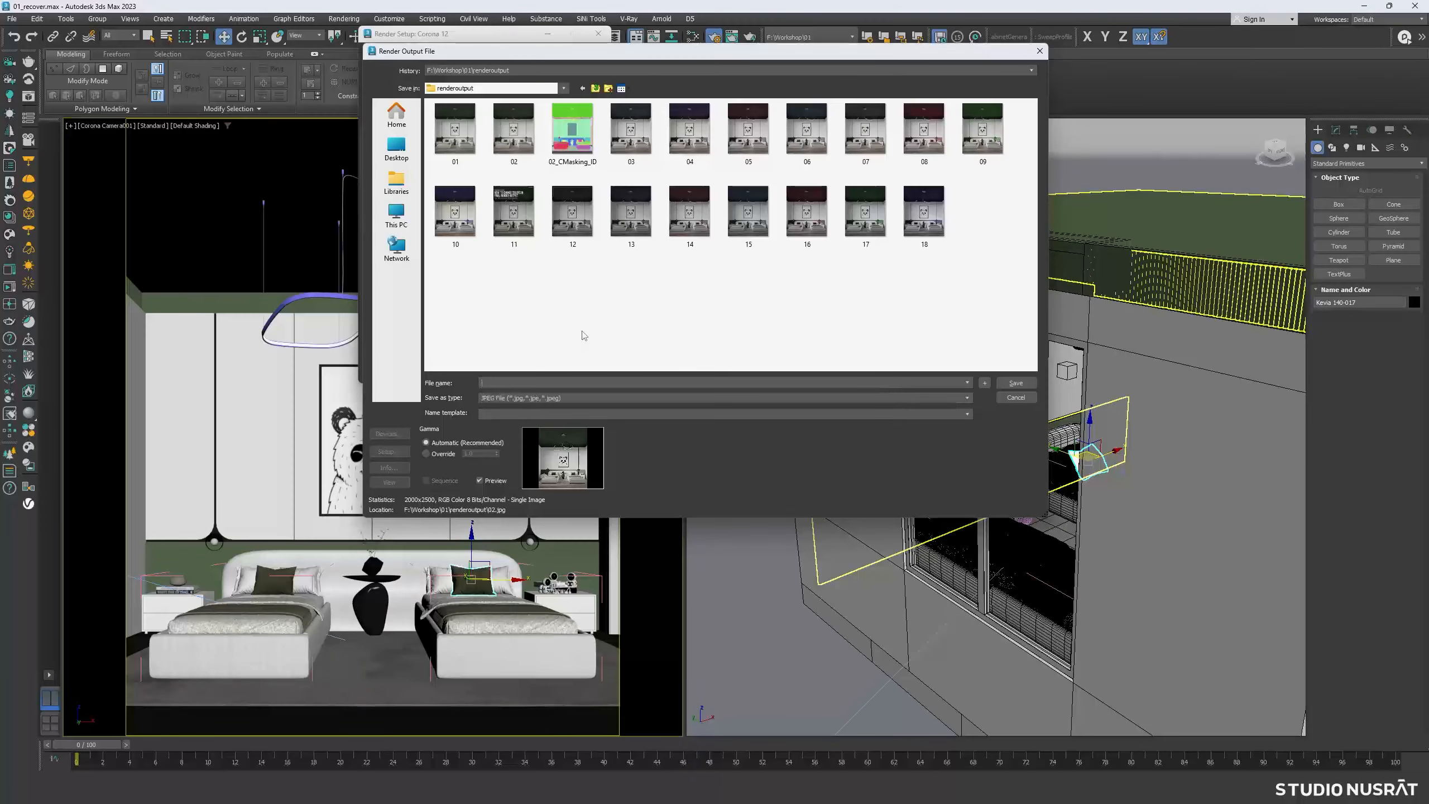
- Save the render output as a JPEG in a new folder inside renderoutput and start the production render of the camera view
{"action": "left_click", "coordinate": [608, 88]}
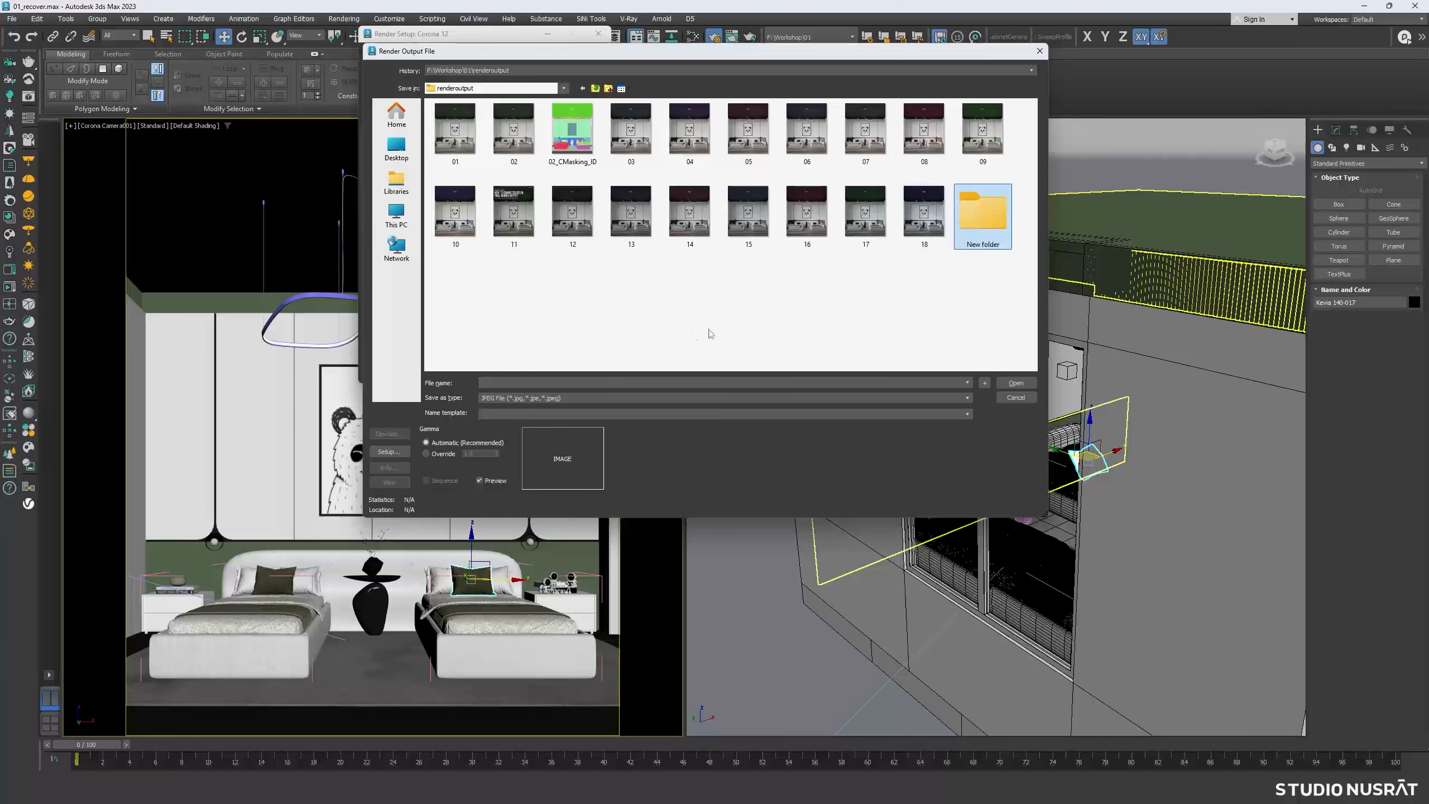
{"action": "double_click", "coordinate": [983, 214]}
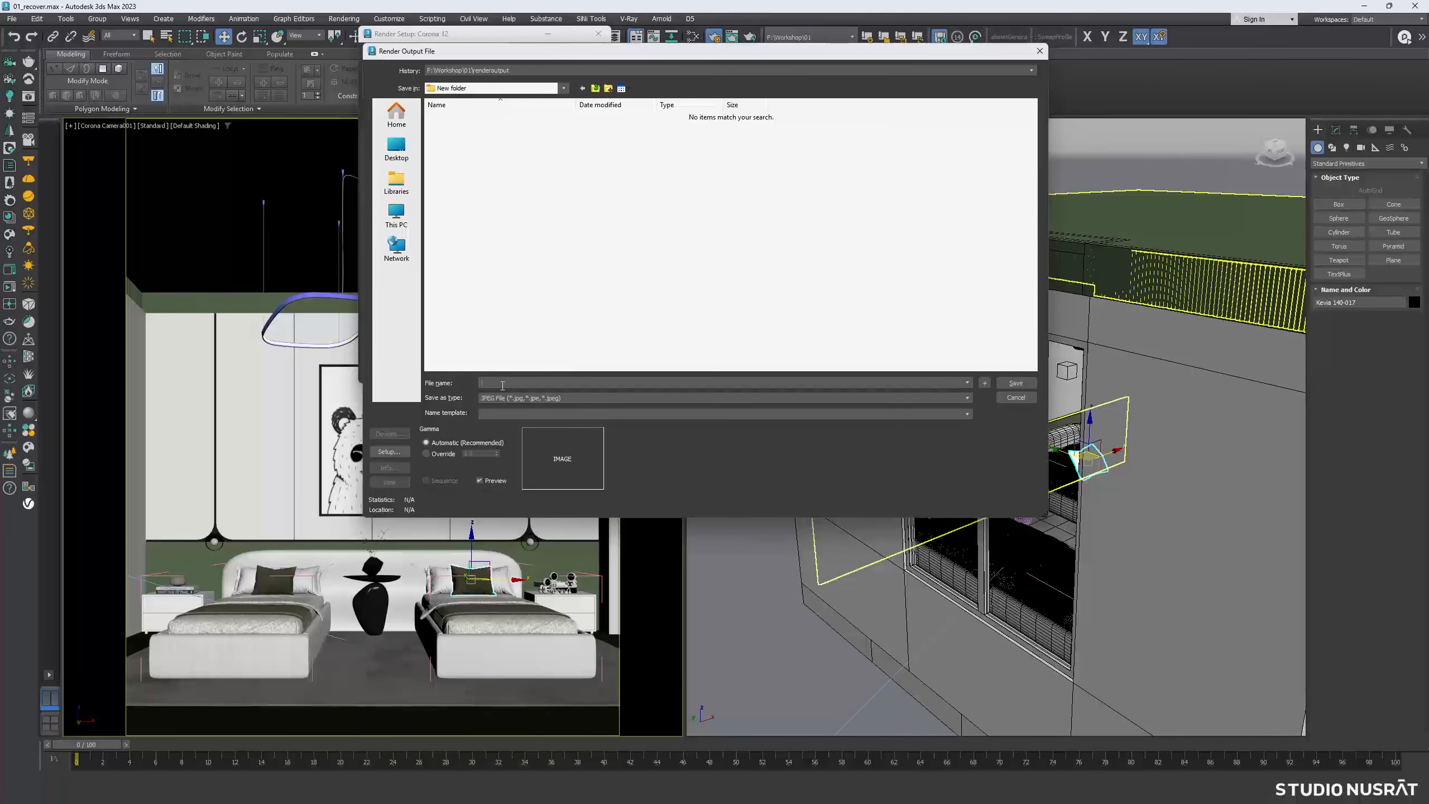
{"action": "key", "text": "Return"}
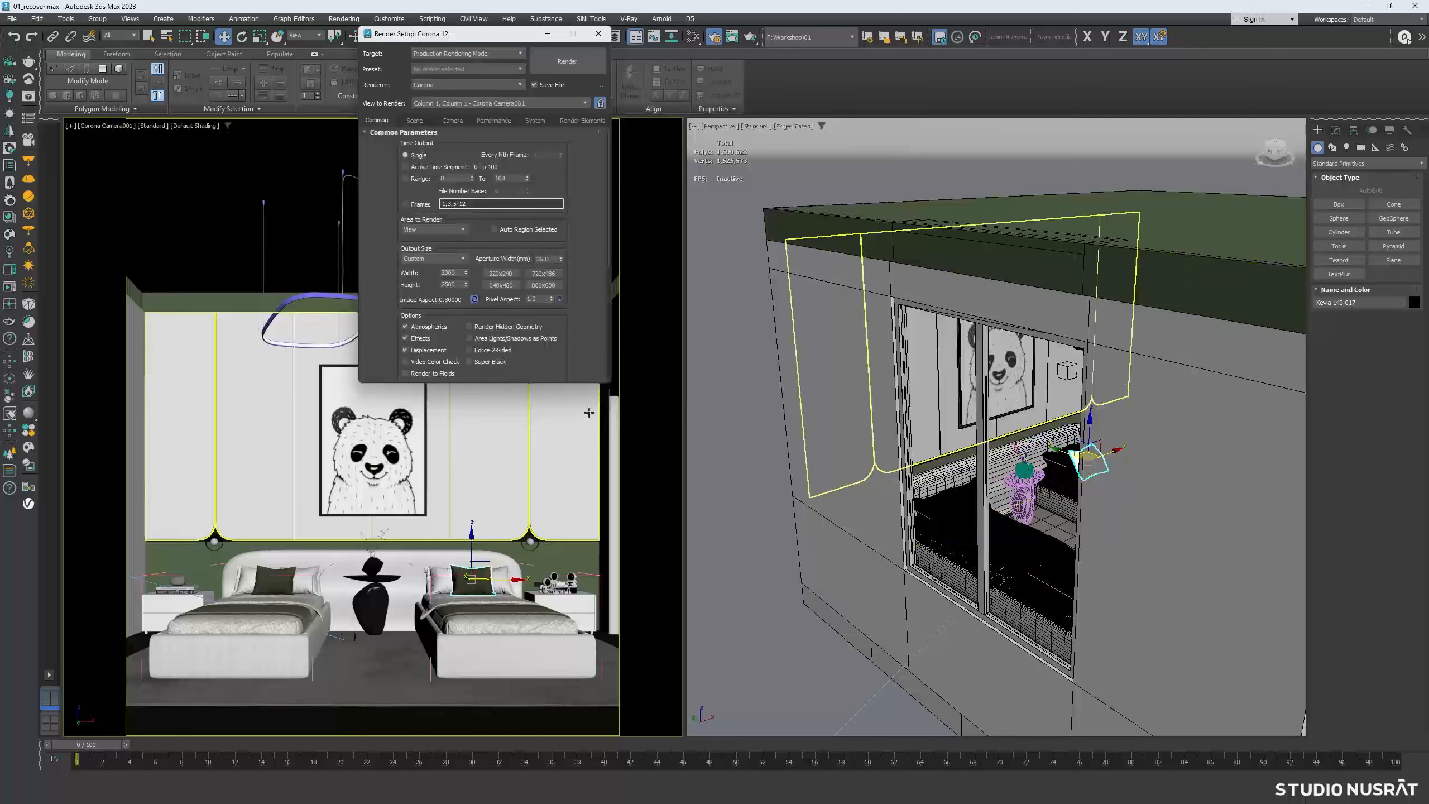
{"action": "left_click", "coordinate": [560, 66]}
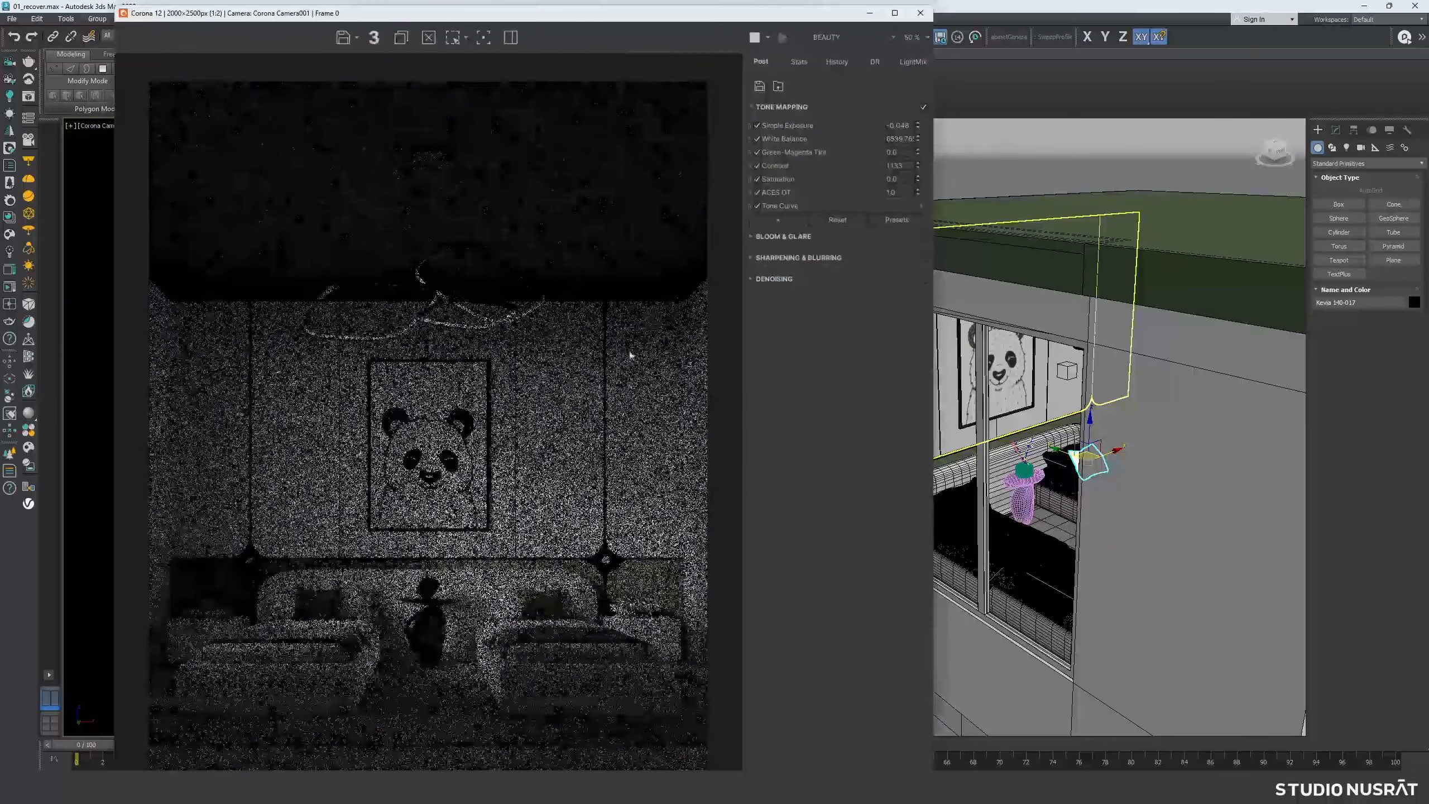
- Raise the Tone Curve's Darks to 0.272 and Shadows to 0.312 in the tone mapping stack
{"action": "left_click", "coordinate": [920, 207]}
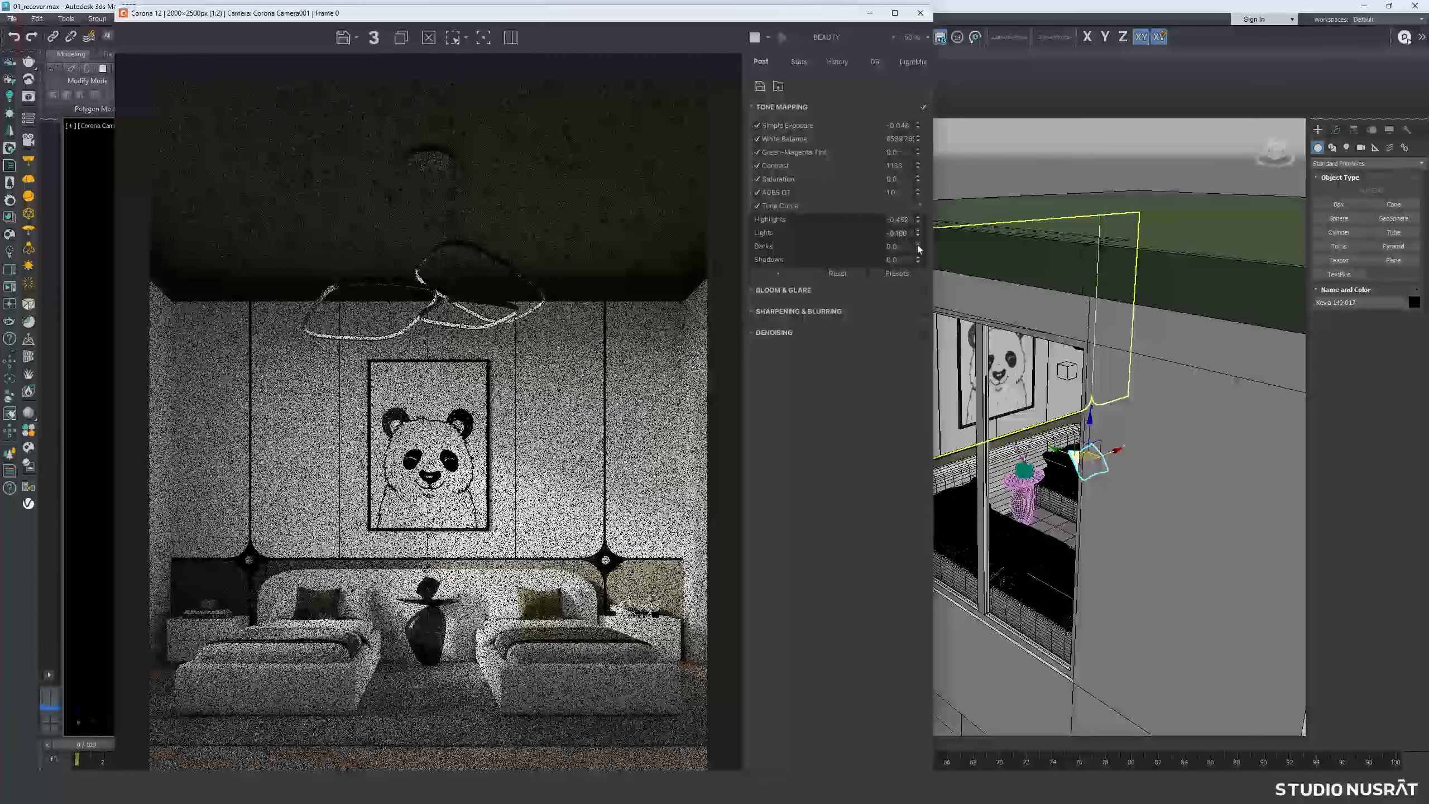
{"action": "mouse_move", "coordinate": [918, 247]}
{"action": "left_mouse_down"}
{"action": "mouse_move", "coordinate": [917, 194]}
{"action": "mouse_move", "coordinate": [919, 246]}
{"action": "mouse_move", "coordinate": [923, 221]}
{"action": "left_mouse_up"}
{"action": "left_click", "coordinate": [921, 205]}
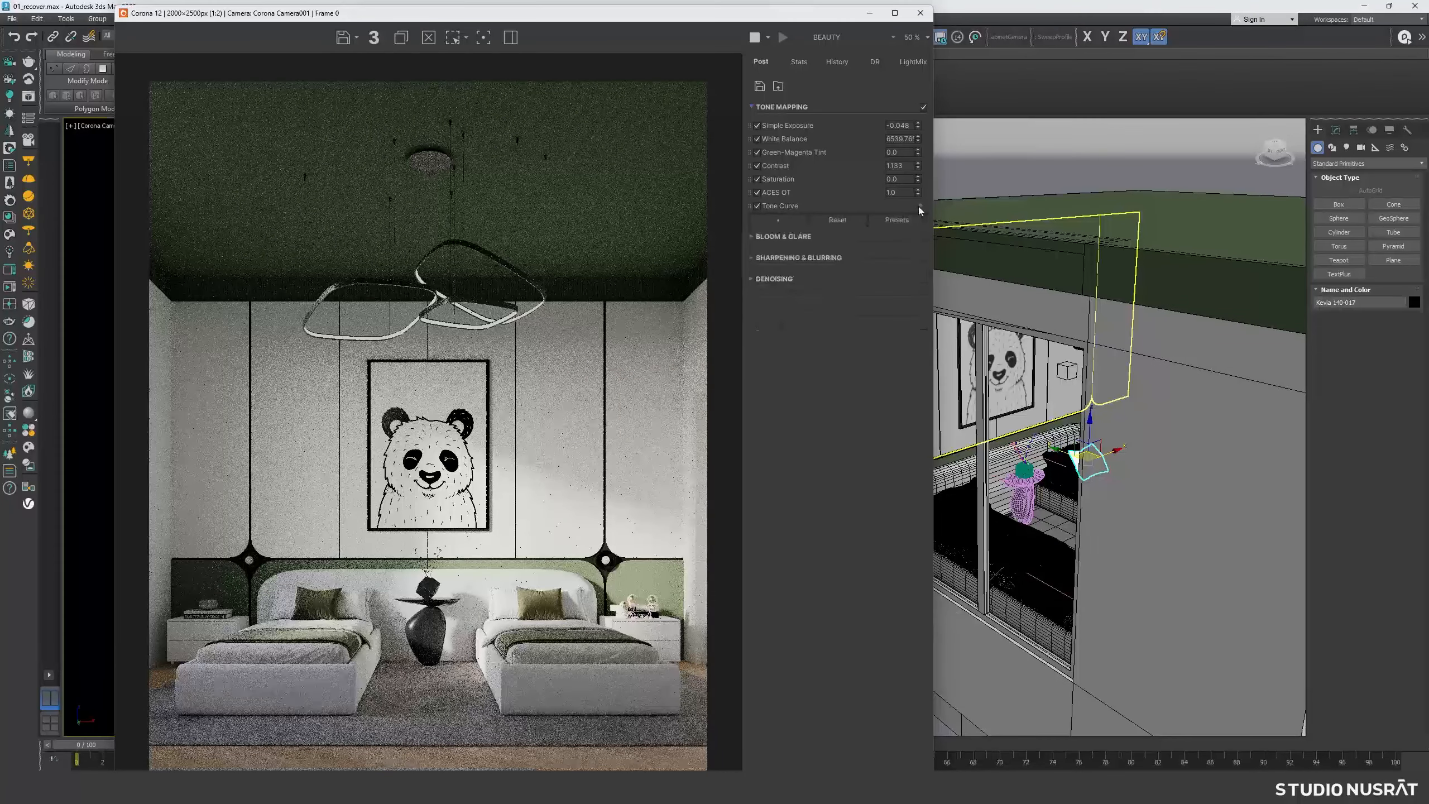
- Add an Advanced Filmic Mapping operator to the tone mapping and adjust its toe strength, toe length and shoulder strength
{"action": "left_click", "coordinate": [799, 220]}
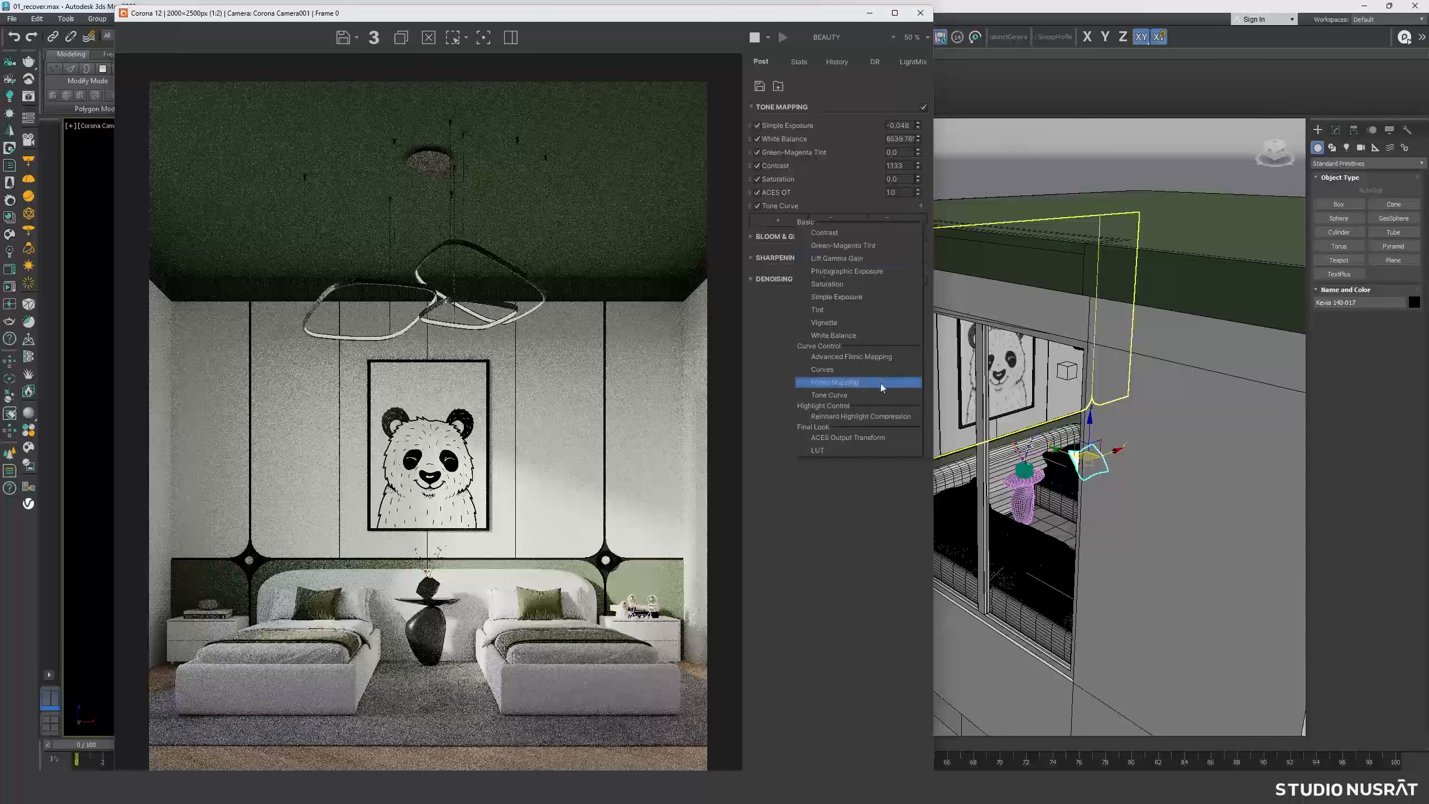
{"action": "left_click", "coordinate": [864, 358]}
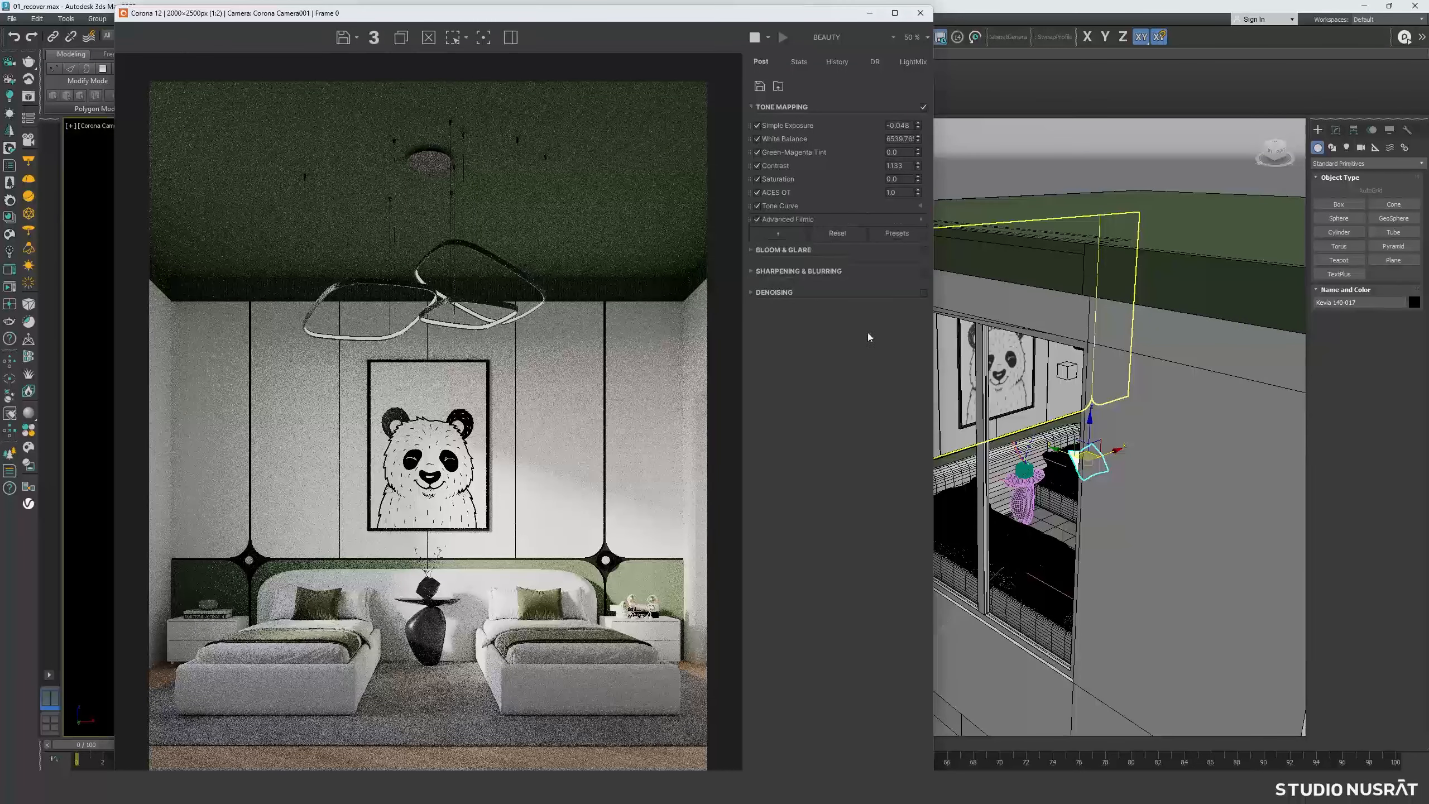
{"action": "left_click", "coordinate": [920, 220]}
{"action": "mouse_move", "coordinate": [918, 233]}
{"action": "left_mouse_down"}
{"action": "mouse_move", "coordinate": [920, 259]}
{"action": "mouse_move", "coordinate": [920, 218]}
{"action": "left_mouse_up"}
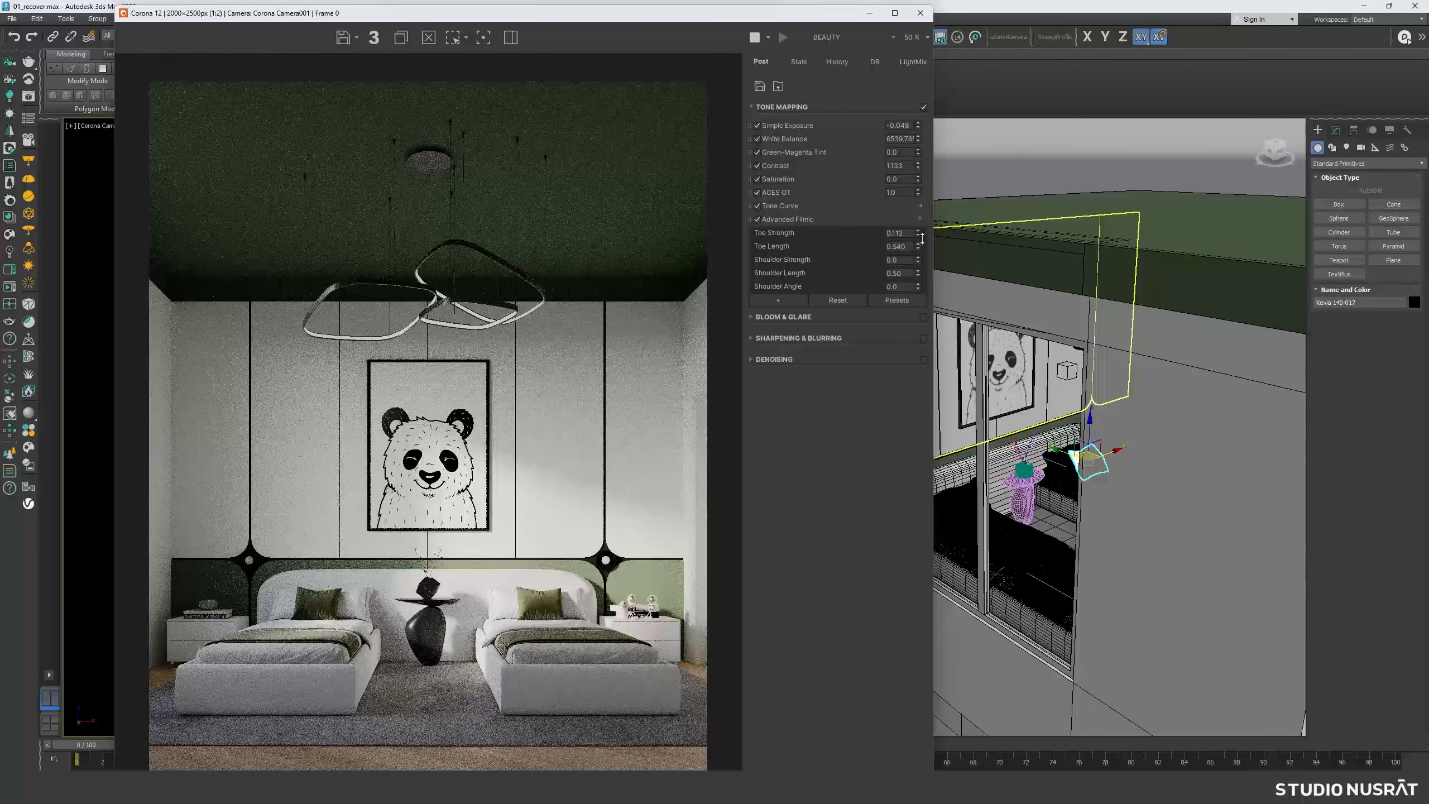
{"action": "mouse_move", "coordinate": [920, 260]}
{"action": "left_mouse_down"}
{"action": "mouse_move", "coordinate": [920, 248]}
{"action": "mouse_move", "coordinate": [919, 285]}
{"action": "left_mouse_up"}
{"action": "left_click", "coordinate": [918, 217]}
- Add a Curves operator and shape its brightness curve with points in the shadows, midtones and highlights, pulling the shadows slightly down
{"action": "left_click", "coordinate": [809, 233]}
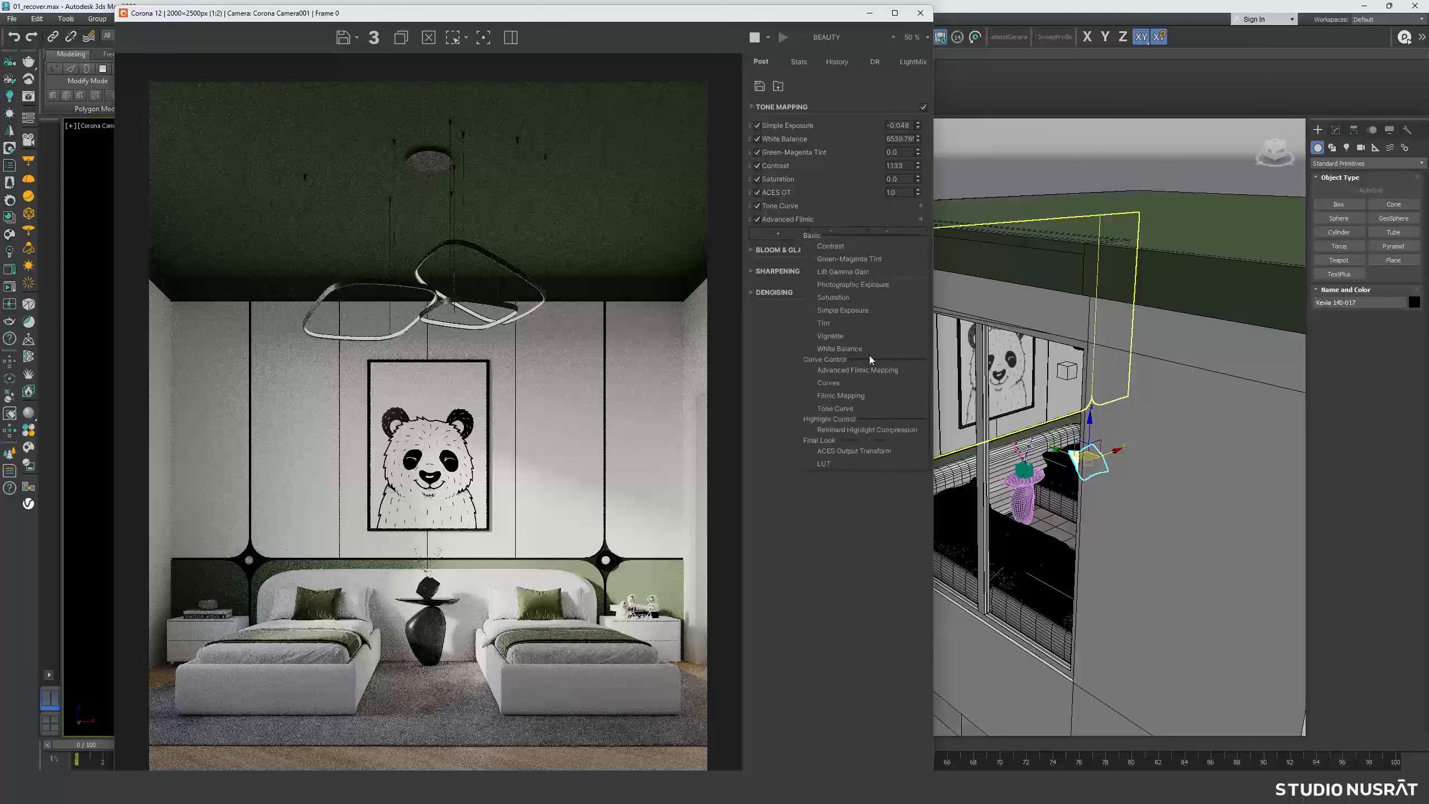
{"action": "left_click", "coordinate": [861, 383]}
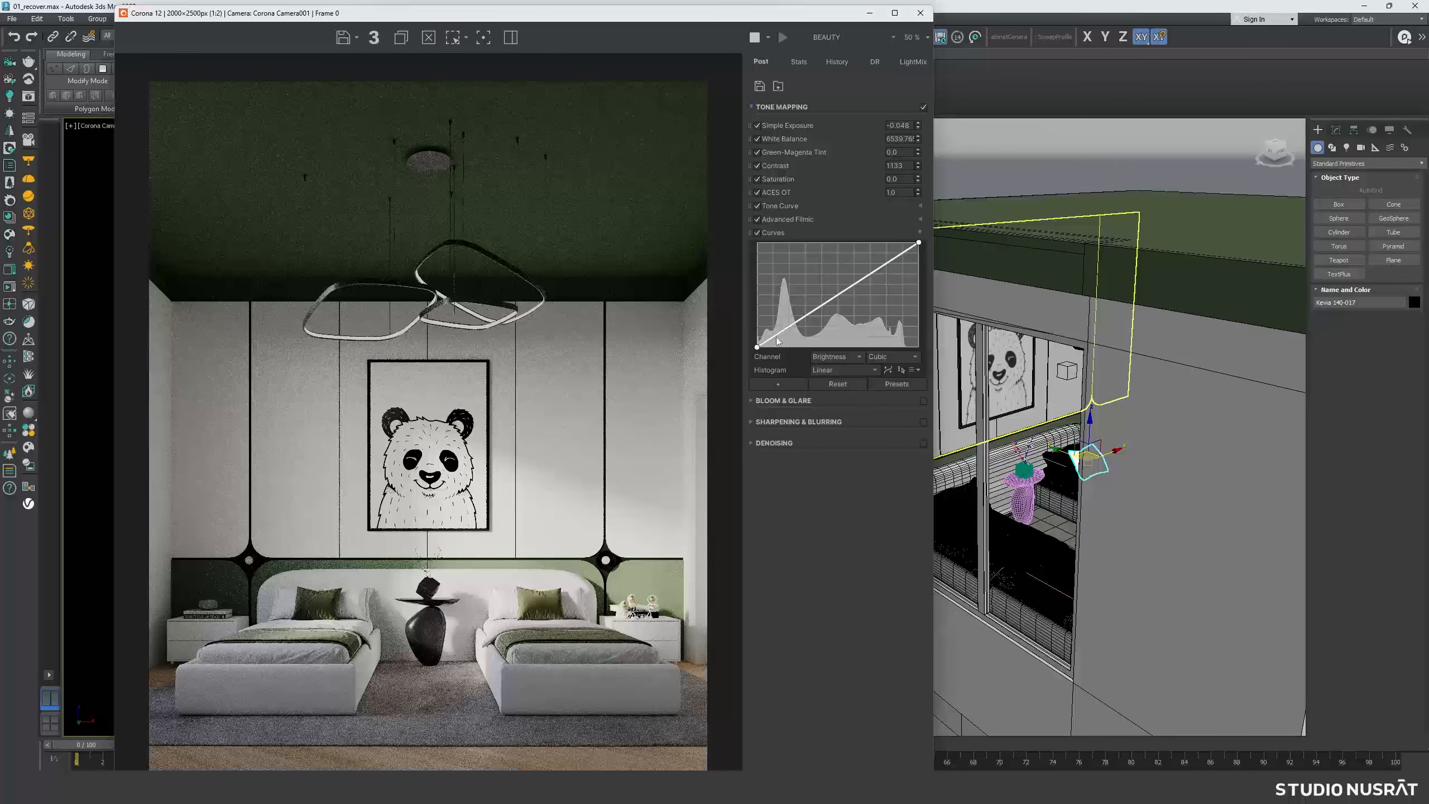
{"action": "left_click_drag", "start_coordinate": [778, 338], "coordinate": [782, 336]}
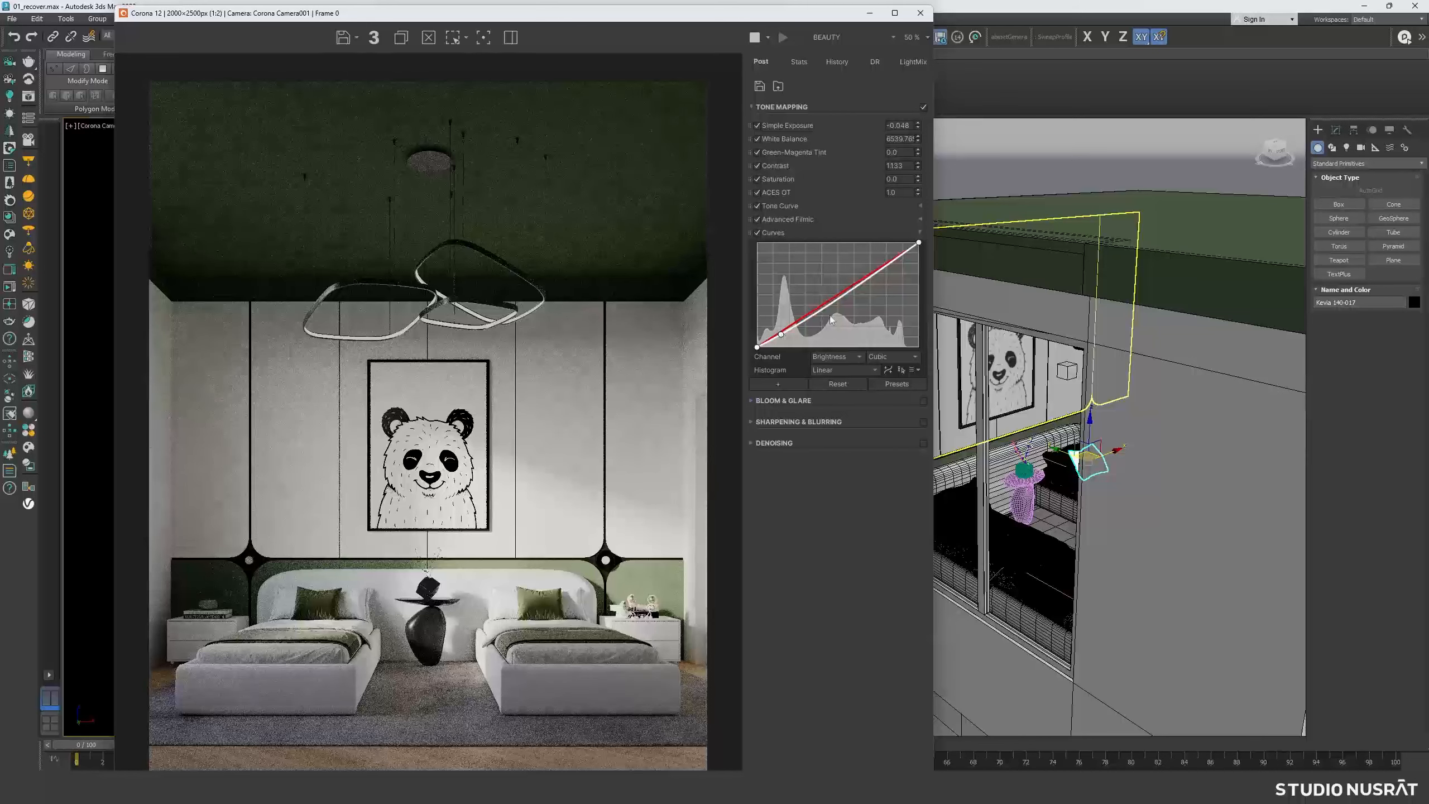
{"action": "left_click_drag", "start_coordinate": [853, 293], "coordinate": [839, 299]}
{"action": "left_click_drag", "start_coordinate": [900, 256], "coordinate": [908, 250]}
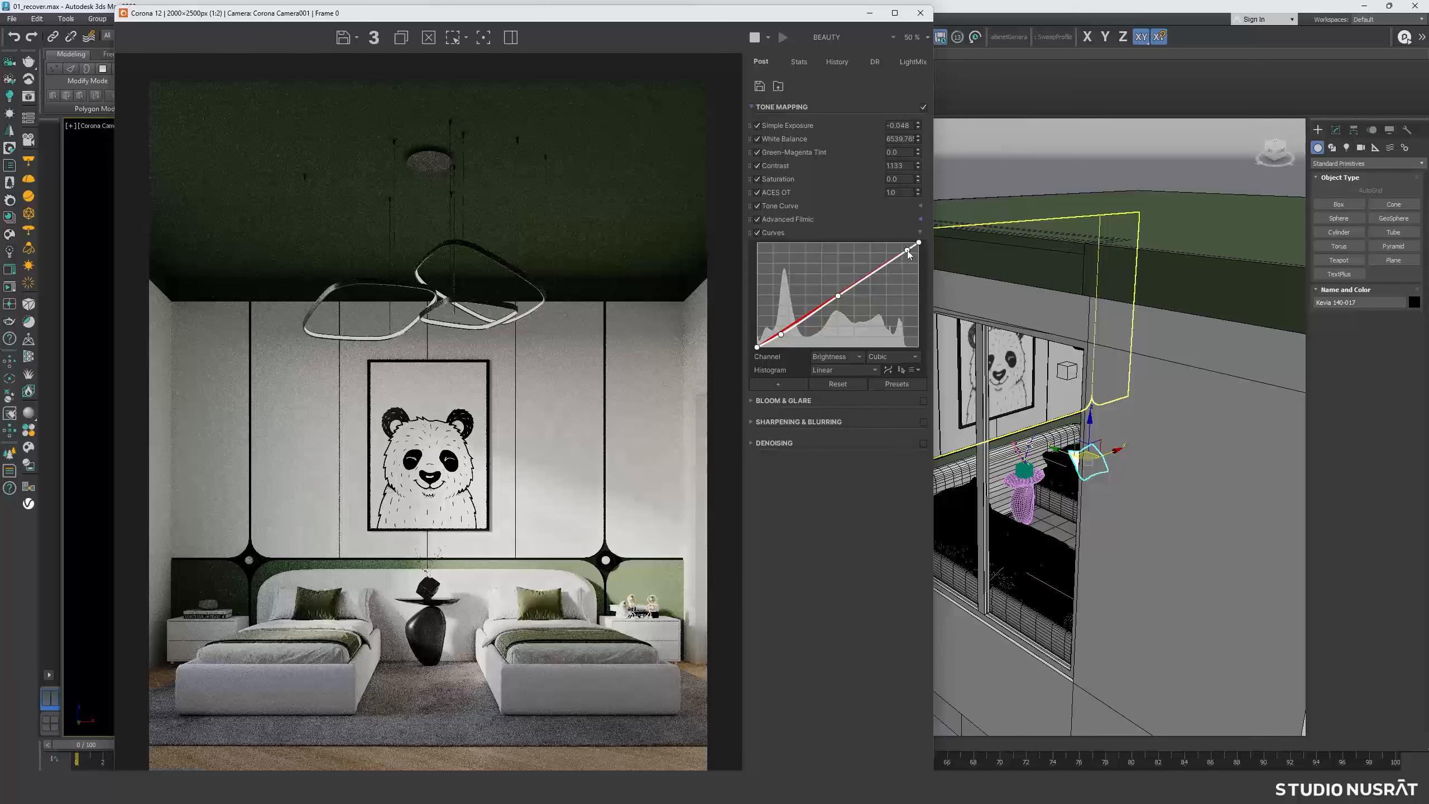
- Set the Tone Curve's Highlights to -0.720 and Lights to -0.324, Simple Exposure to 0.132 and Saturation to -0.028
{"action": "left_click", "coordinate": [921, 207]}
{"action": "left_click_drag", "start_coordinate": [921, 224], "coordinate": [923, 247]}
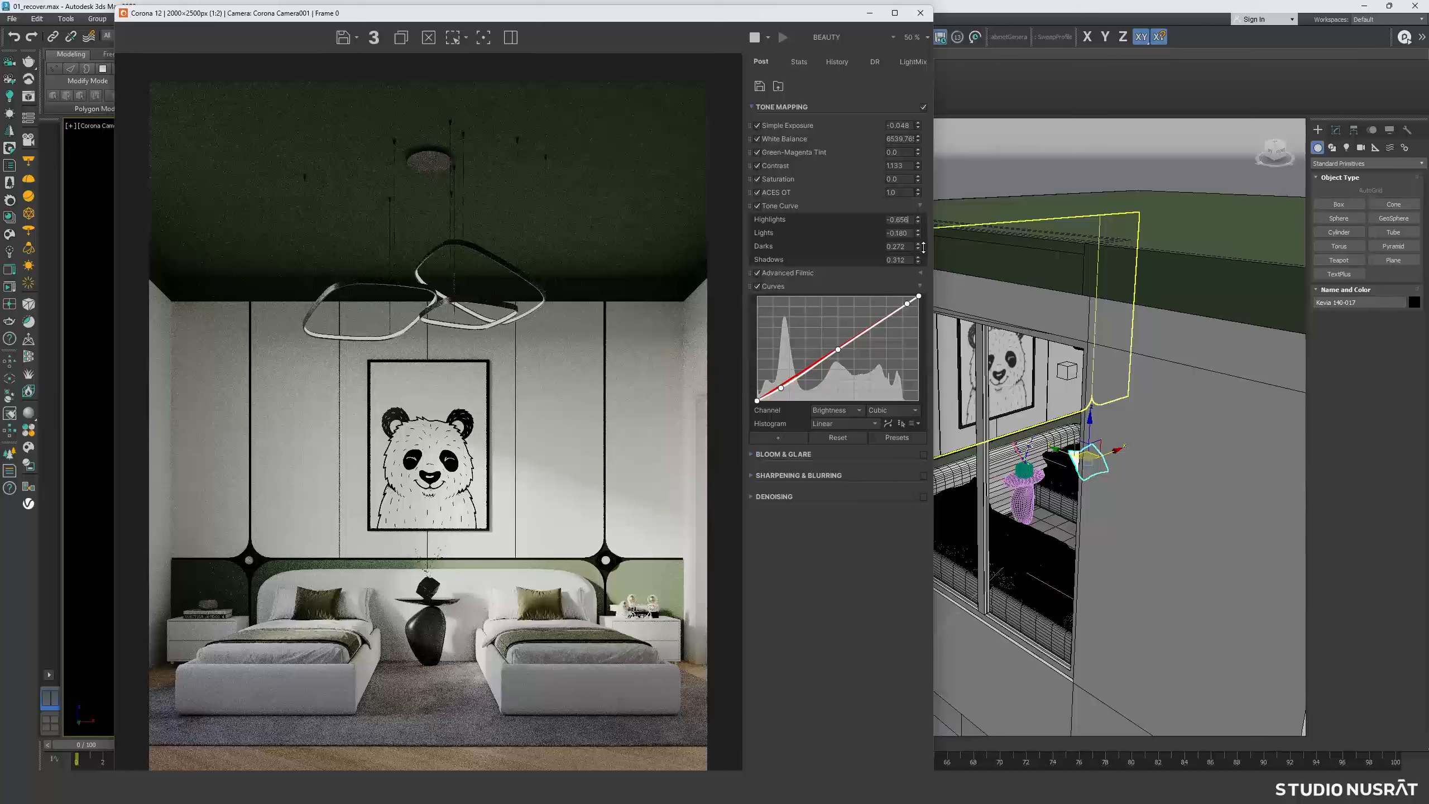
{"action": "left_click_drag", "start_coordinate": [923, 257], "coordinate": [924, 254]}
{"action": "left_click_drag", "start_coordinate": [917, 232], "coordinate": [918, 253]}
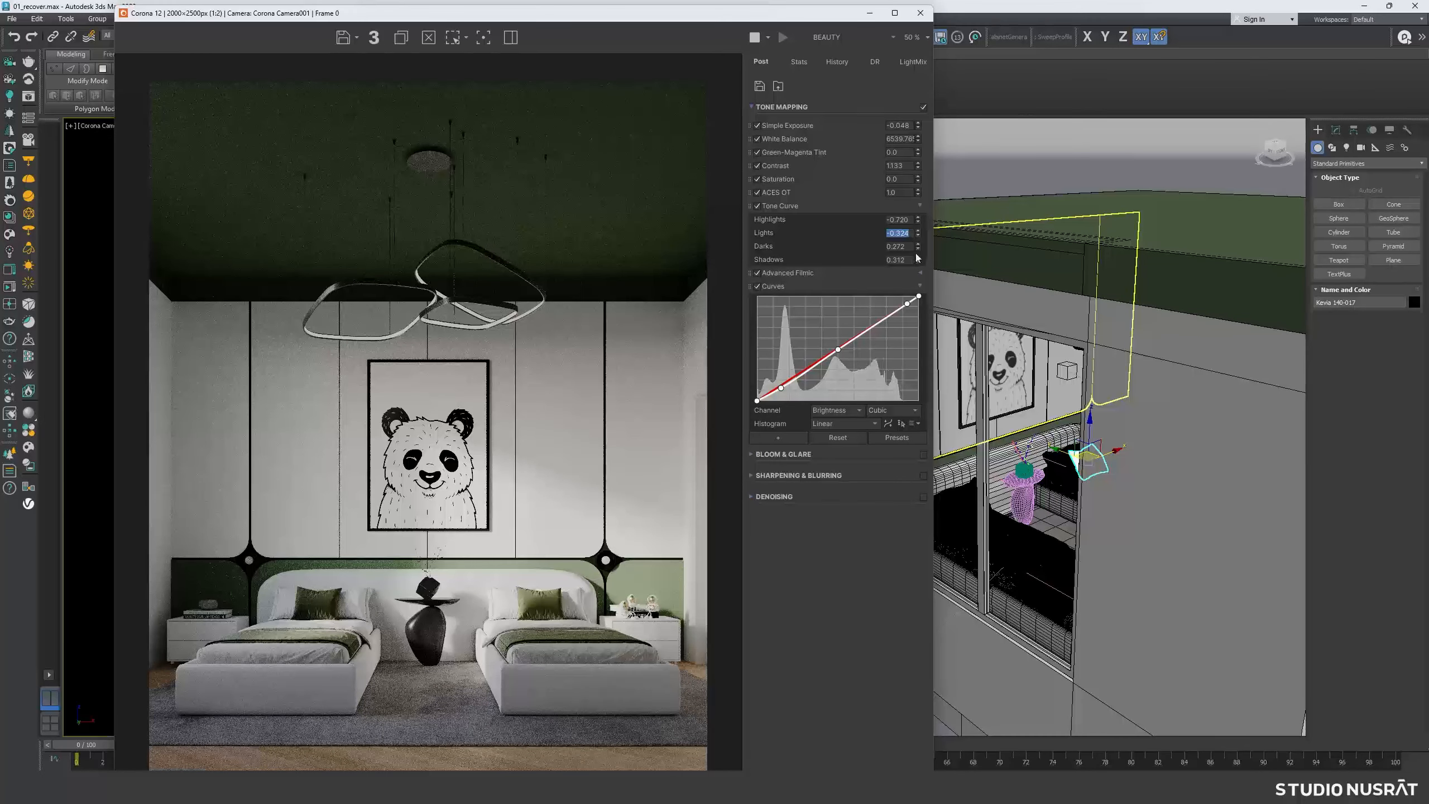
{"action": "mouse_move", "coordinate": [917, 125]}
{"action": "left_mouse_down"}
{"action": "mouse_move", "coordinate": [921, 92]}
{"action": "mouse_move", "coordinate": [923, 106]}
{"action": "left_mouse_up"}
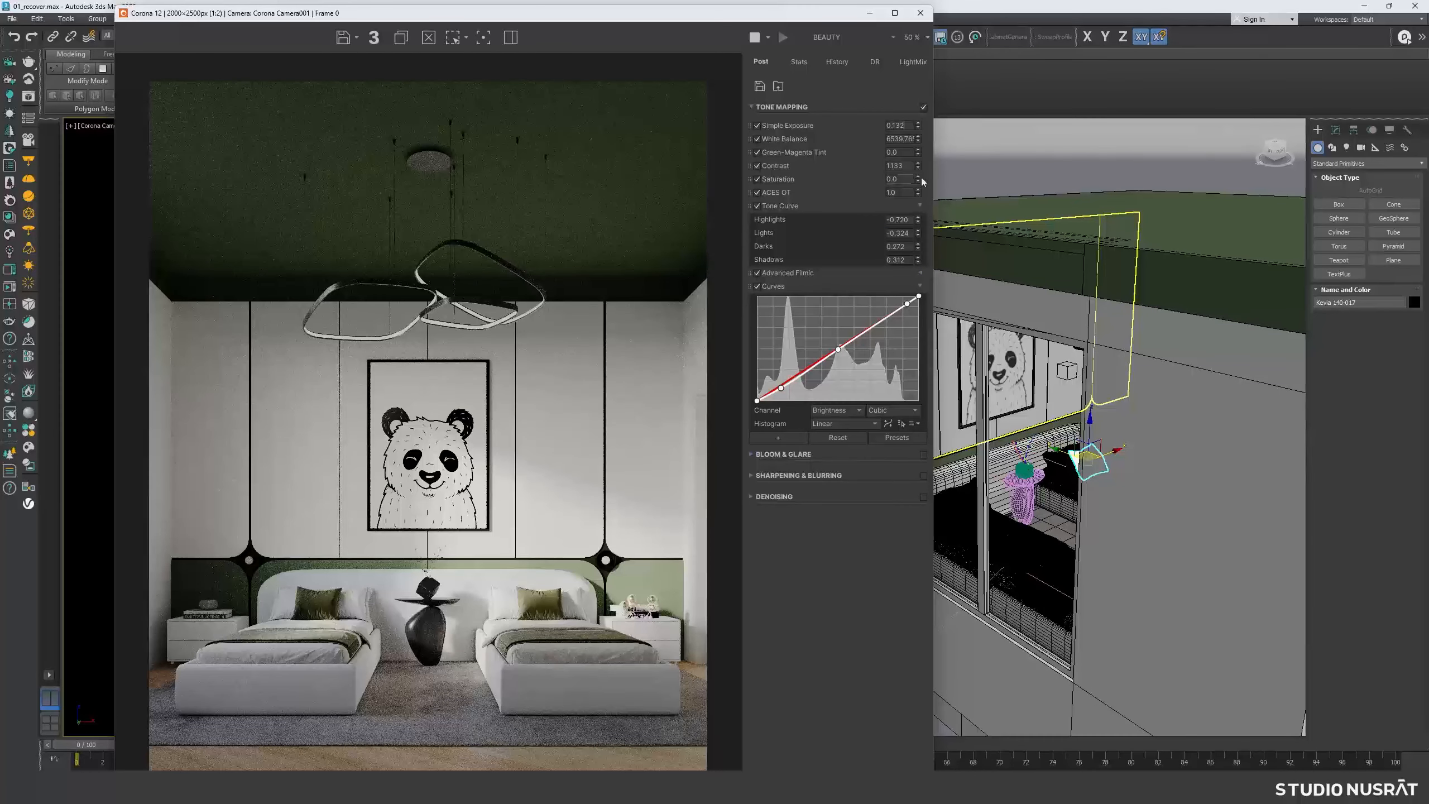
{"action": "left_click_drag", "start_coordinate": [919, 180], "coordinate": [920, 183]}
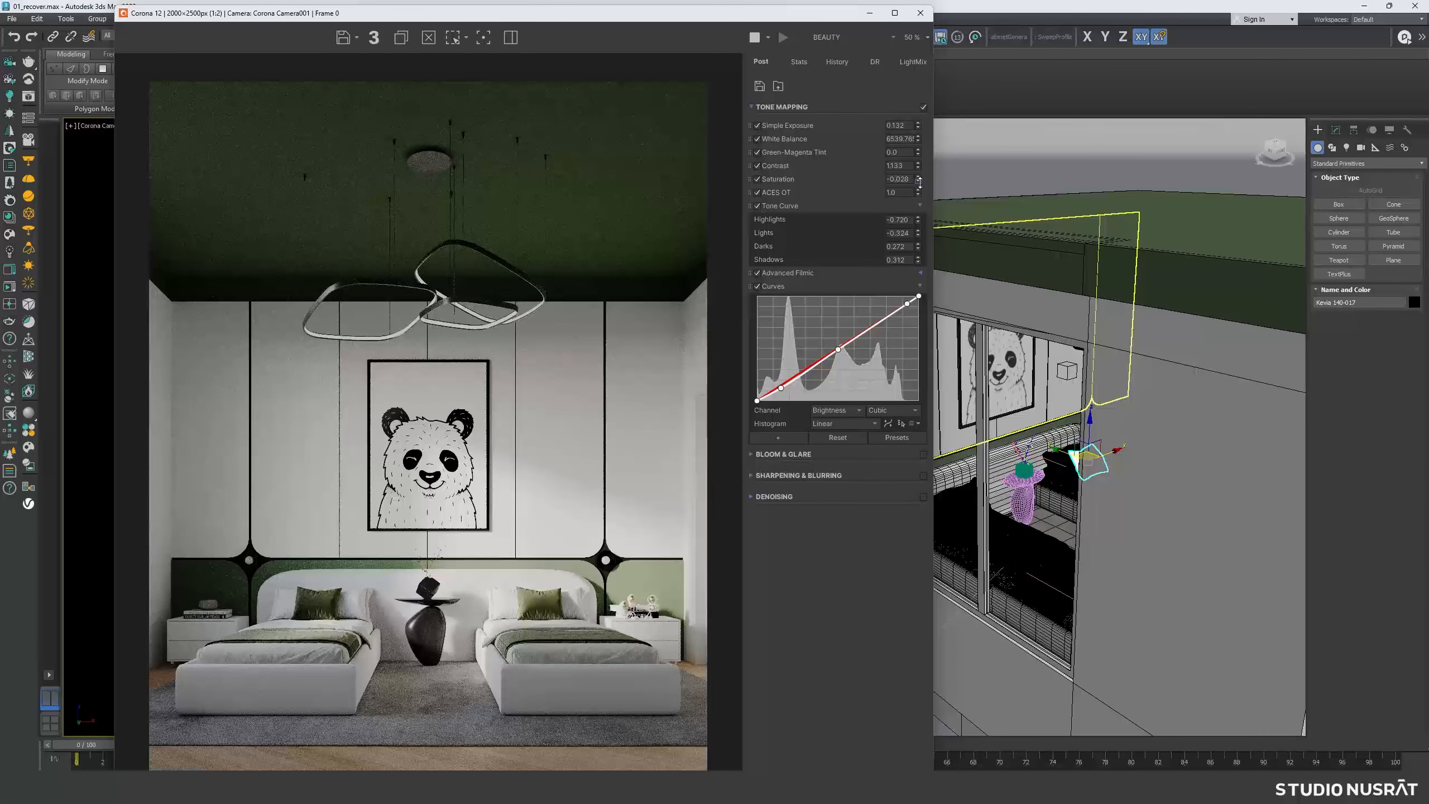
- Add a second ACES Output Transform below the Curves operator and set its opacity to 0.40
{"action": "left_click", "coordinate": [781, 436]}
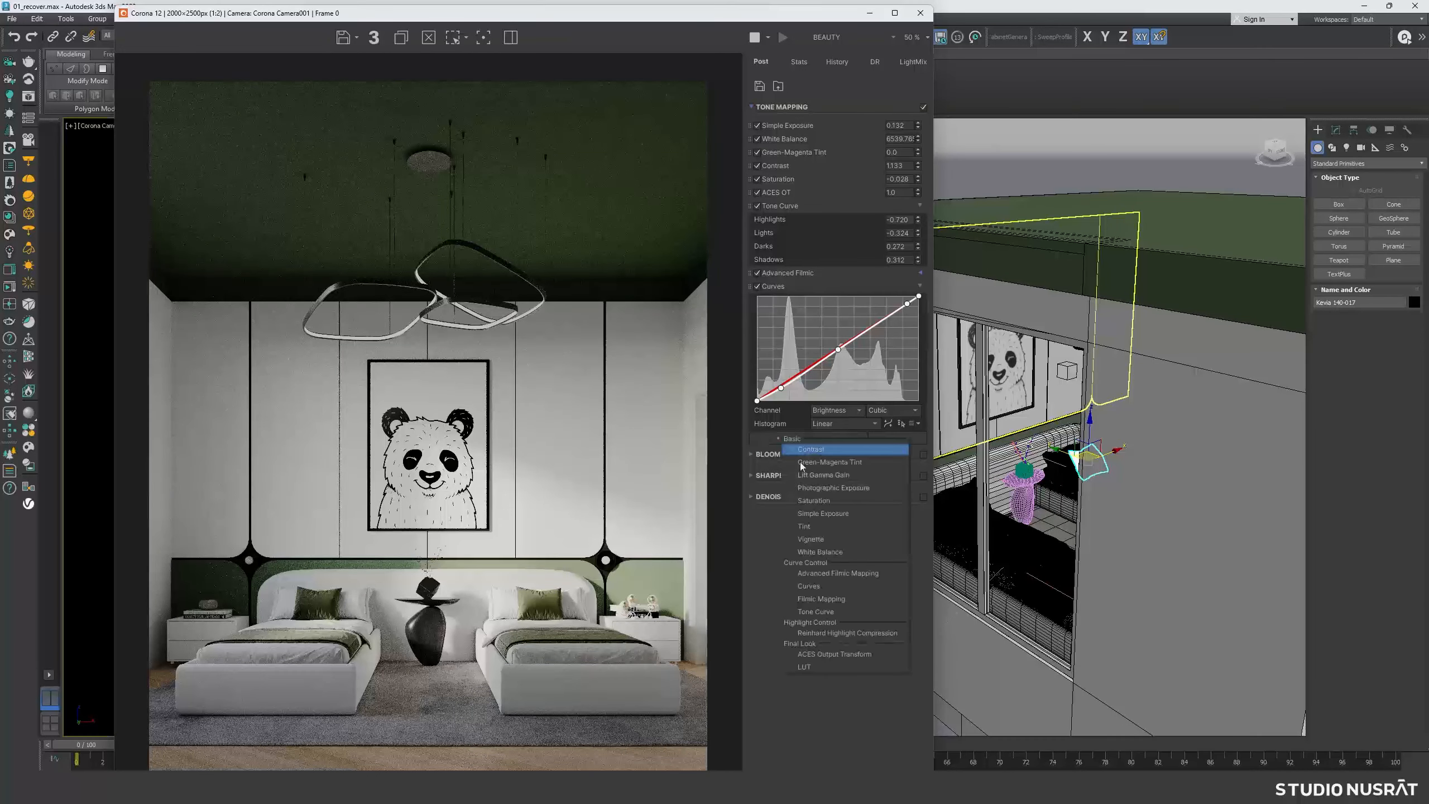
{"action": "left_click", "coordinate": [824, 656]}
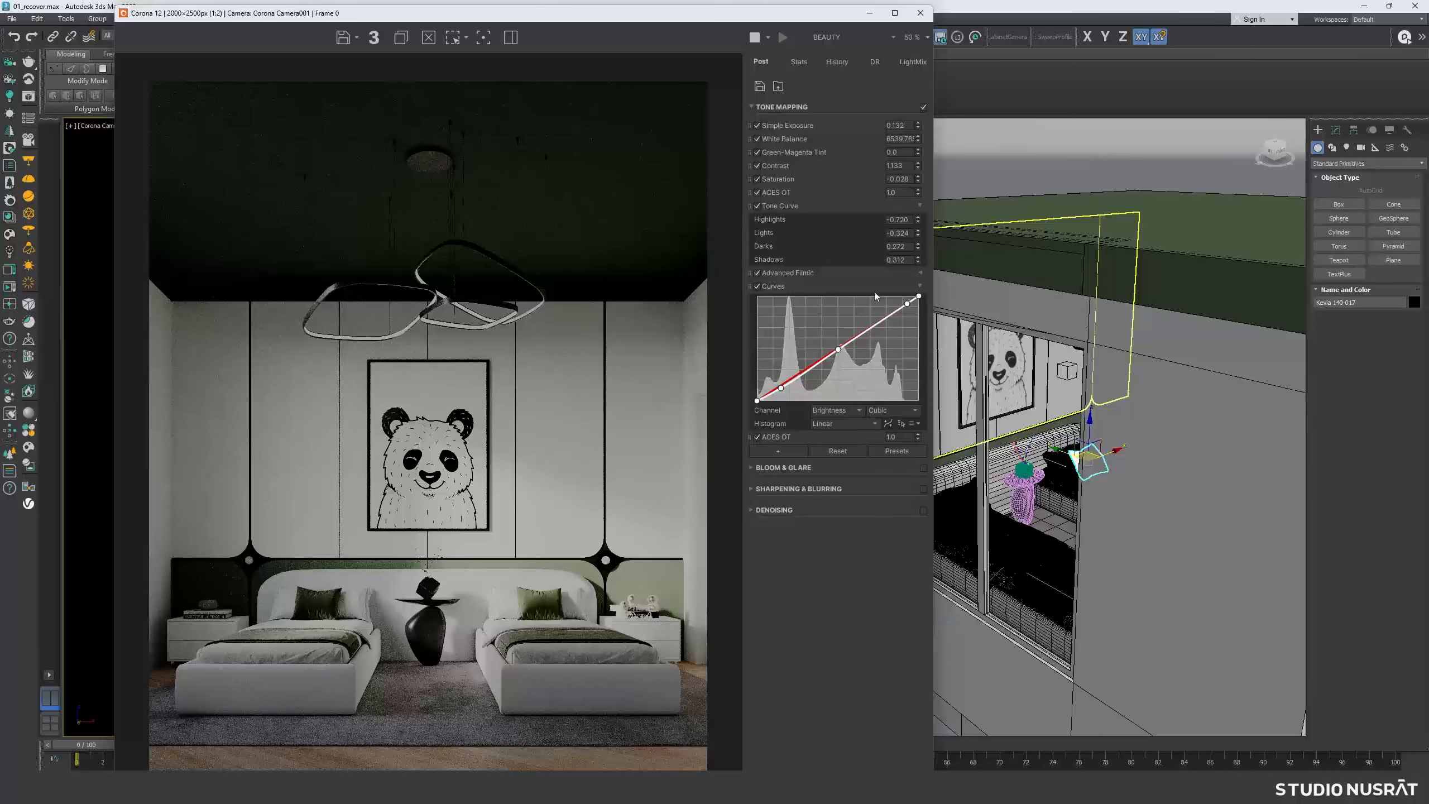
{"action": "left_click_drag", "start_coordinate": [907, 436], "coordinate": [860, 434]}
{"action": "type", "text": "0.60"}
{"action": "key", "text": "Return"}
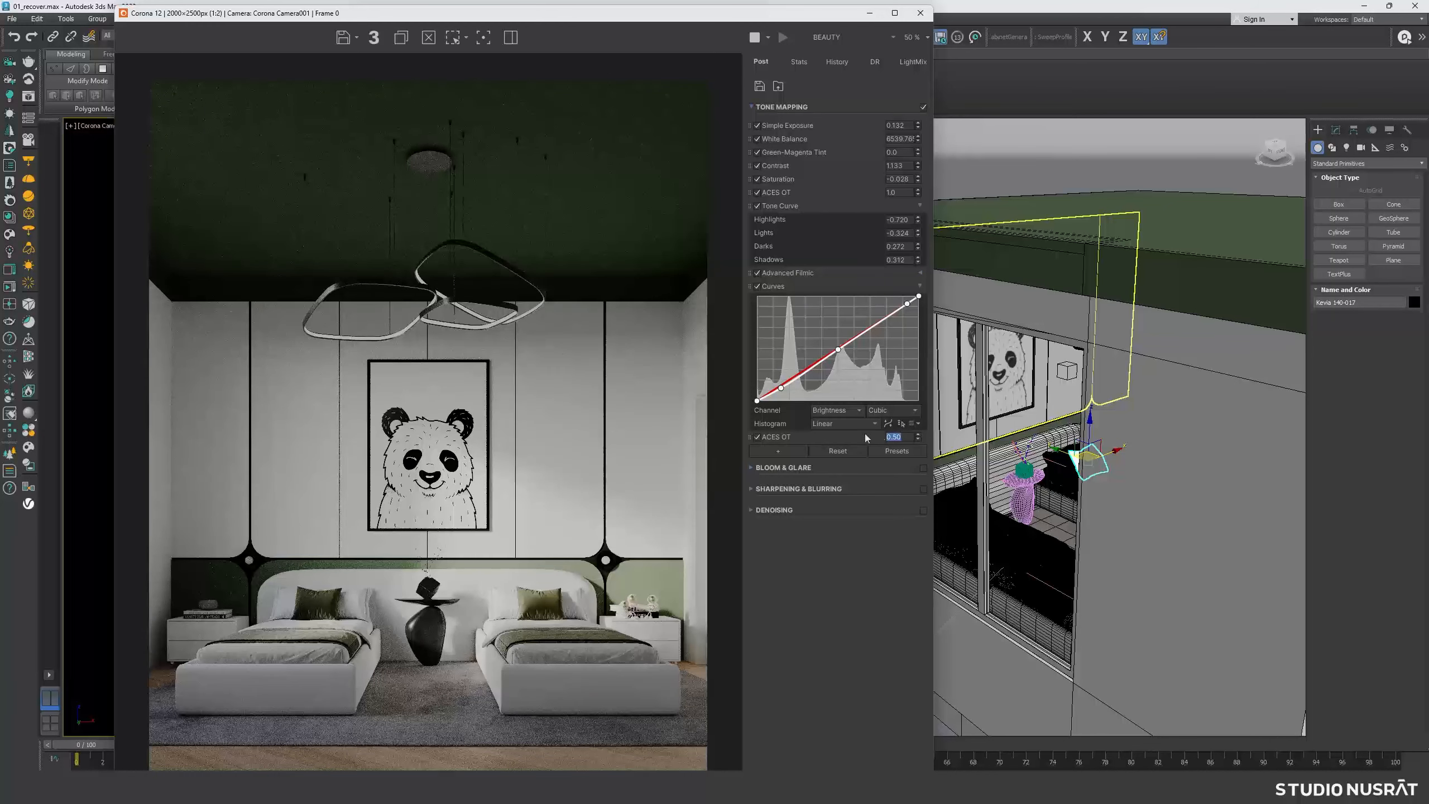
{"action": "type", "text": "0.40"}
{"action": "key", "text": "Return"}
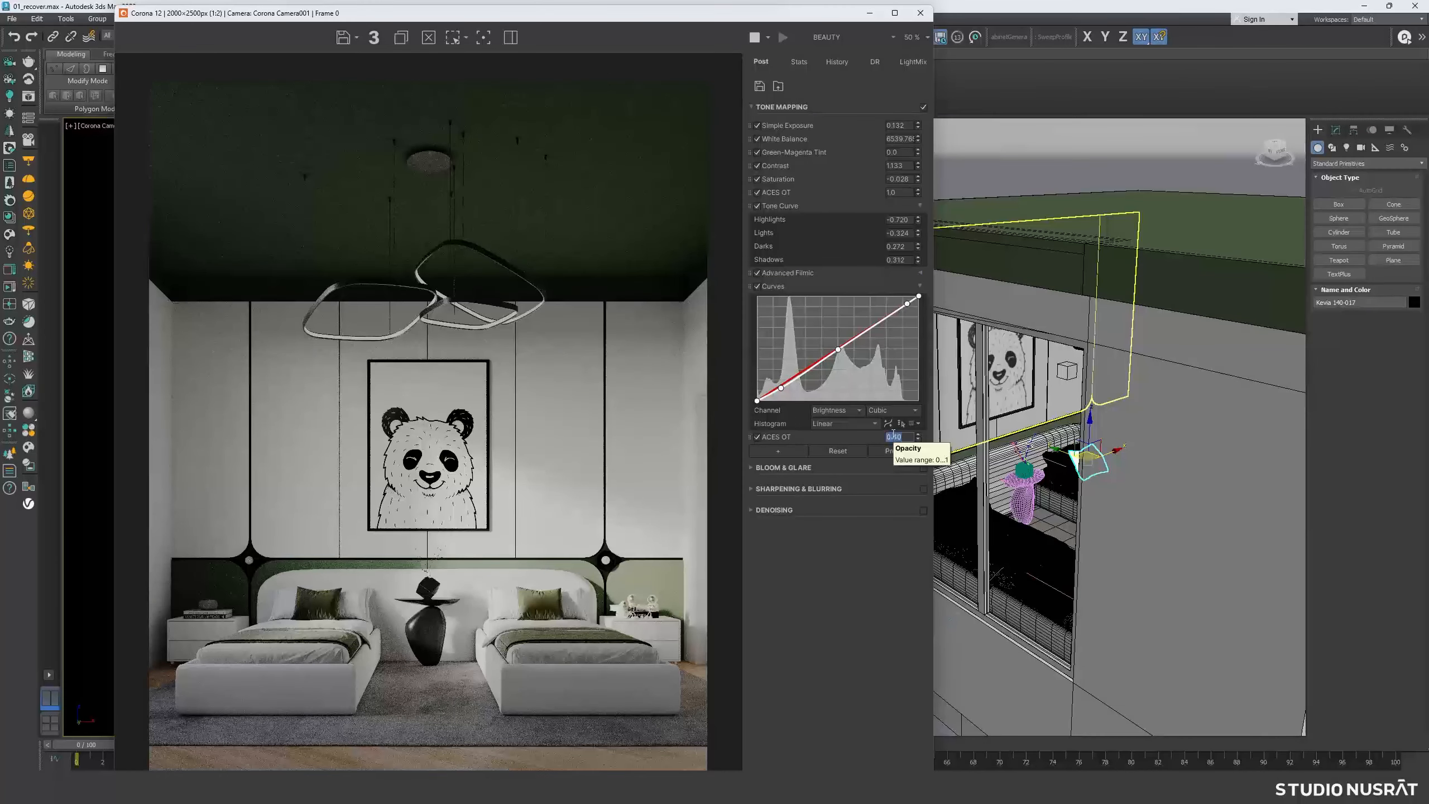
- Add a LUT operator to the end of the tone mapping stack and load Adanmq_Advantix_100.cube
{"action": "left_click", "coordinate": [776, 450]}
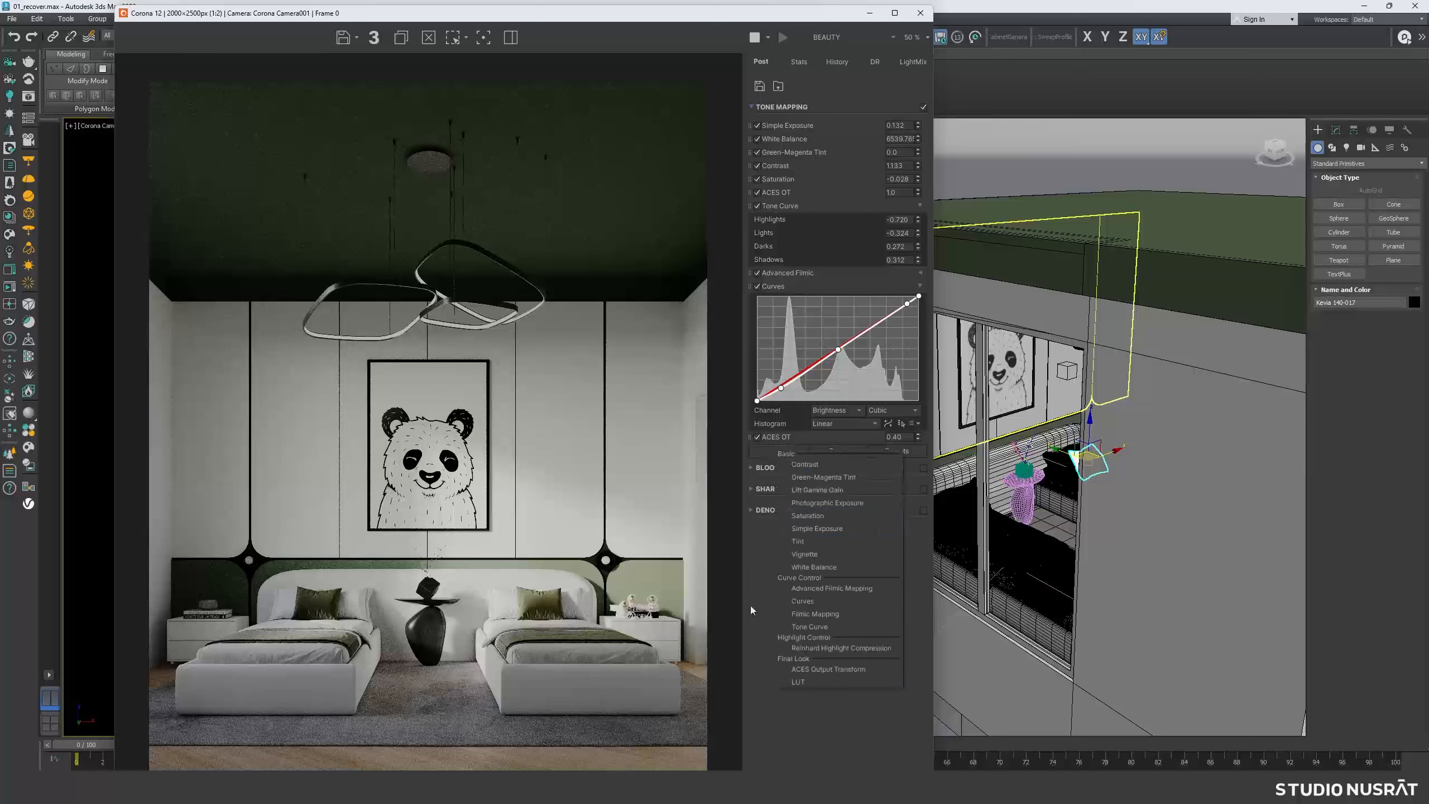
{"action": "left_click", "coordinate": [812, 678]}
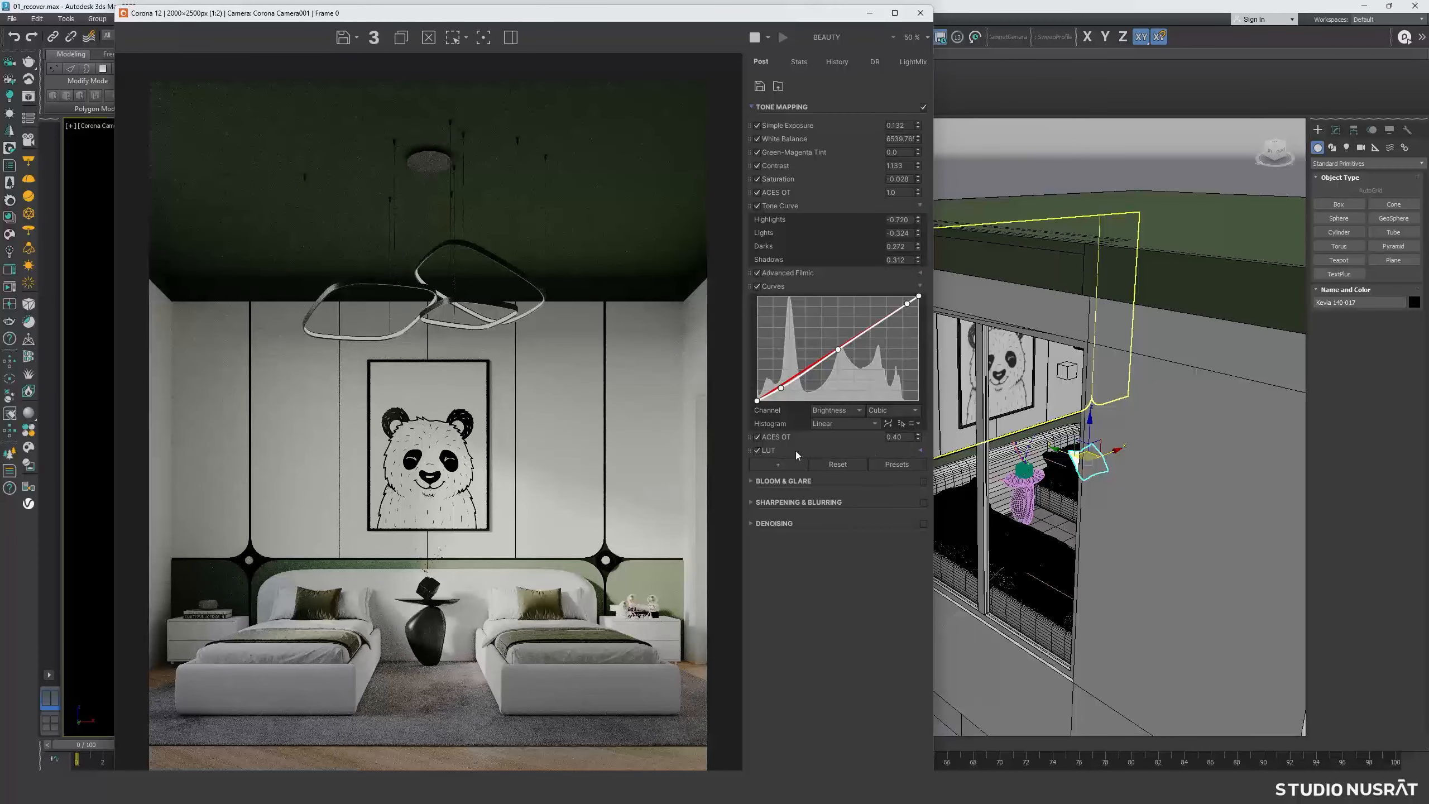
{"action": "left_click", "coordinate": [919, 451]}
{"action": "left_click", "coordinate": [860, 464]}
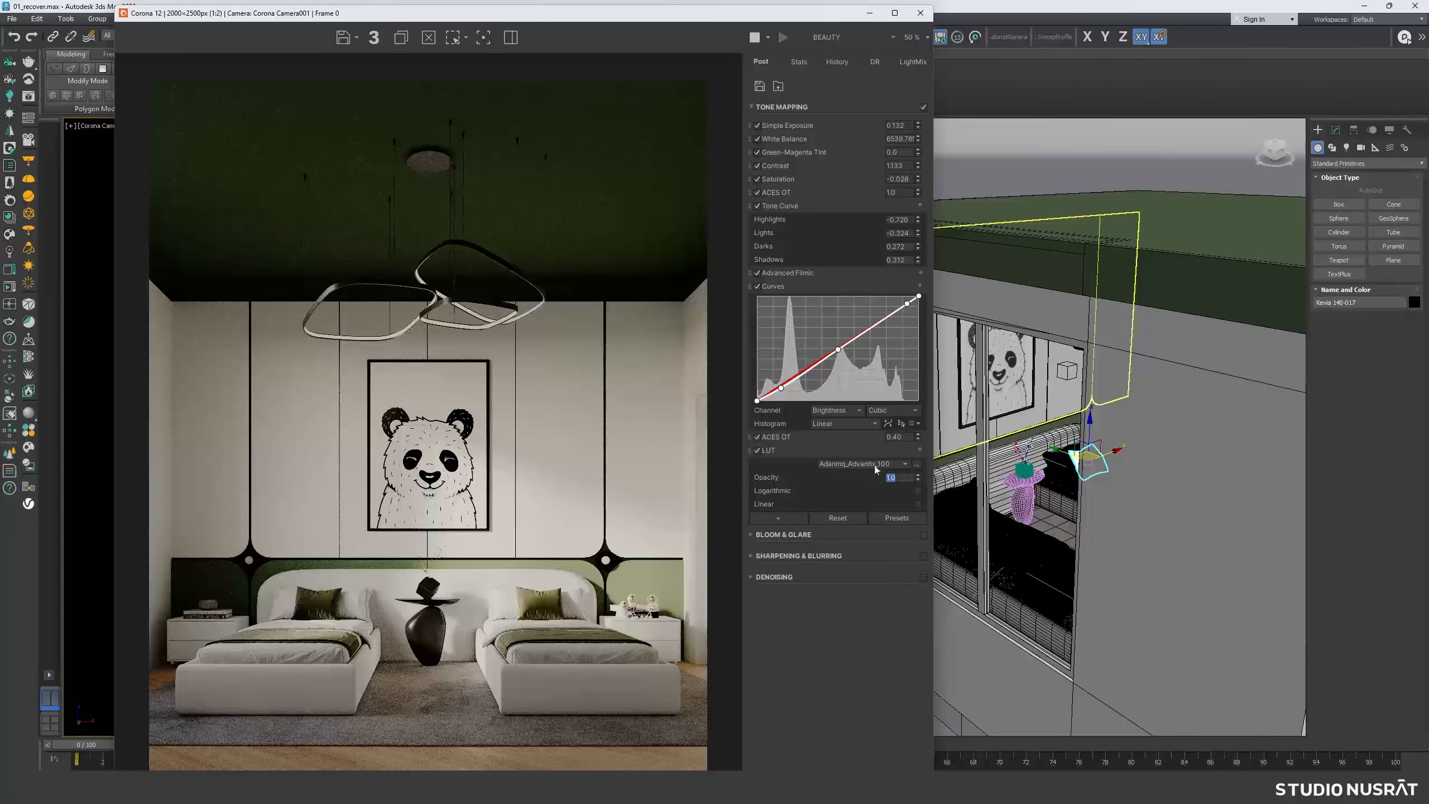
- Compare the available film LUTs on the bedroom render by cycling through them from Adanmq_Advantix_100 to the Adanmq_Portra variants
{"action": "left_click", "coordinate": [871, 465]}
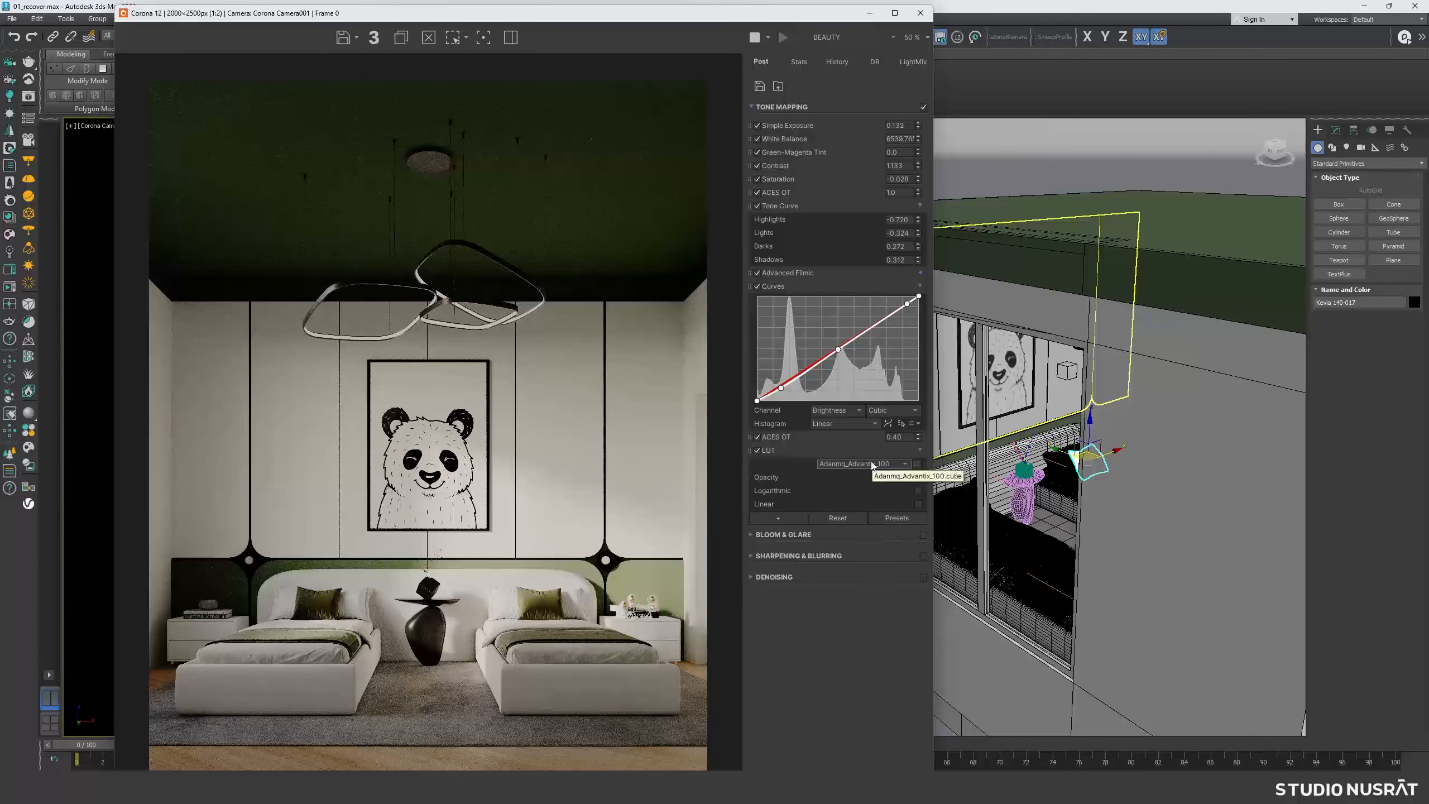
{"action": "scroll", "coordinate": [870, 462], "scroll_direction": "down", "scroll_amount": 1}
{"action": "scroll", "coordinate": [872, 464], "scroll_direction": "down", "scroll_amount": 2}
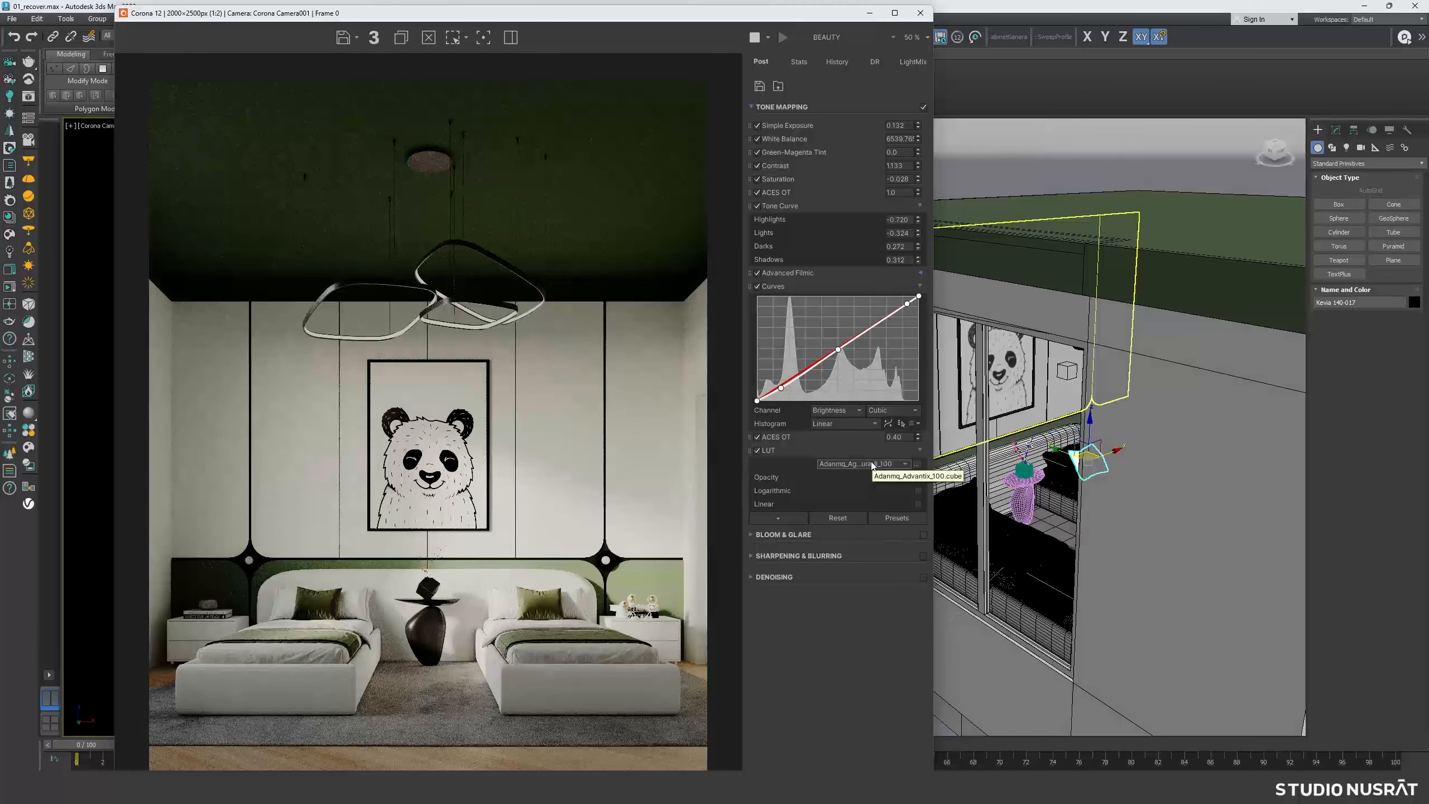
{"action": "scroll", "coordinate": [872, 464], "scroll_direction": "down", "scroll_amount": 3}
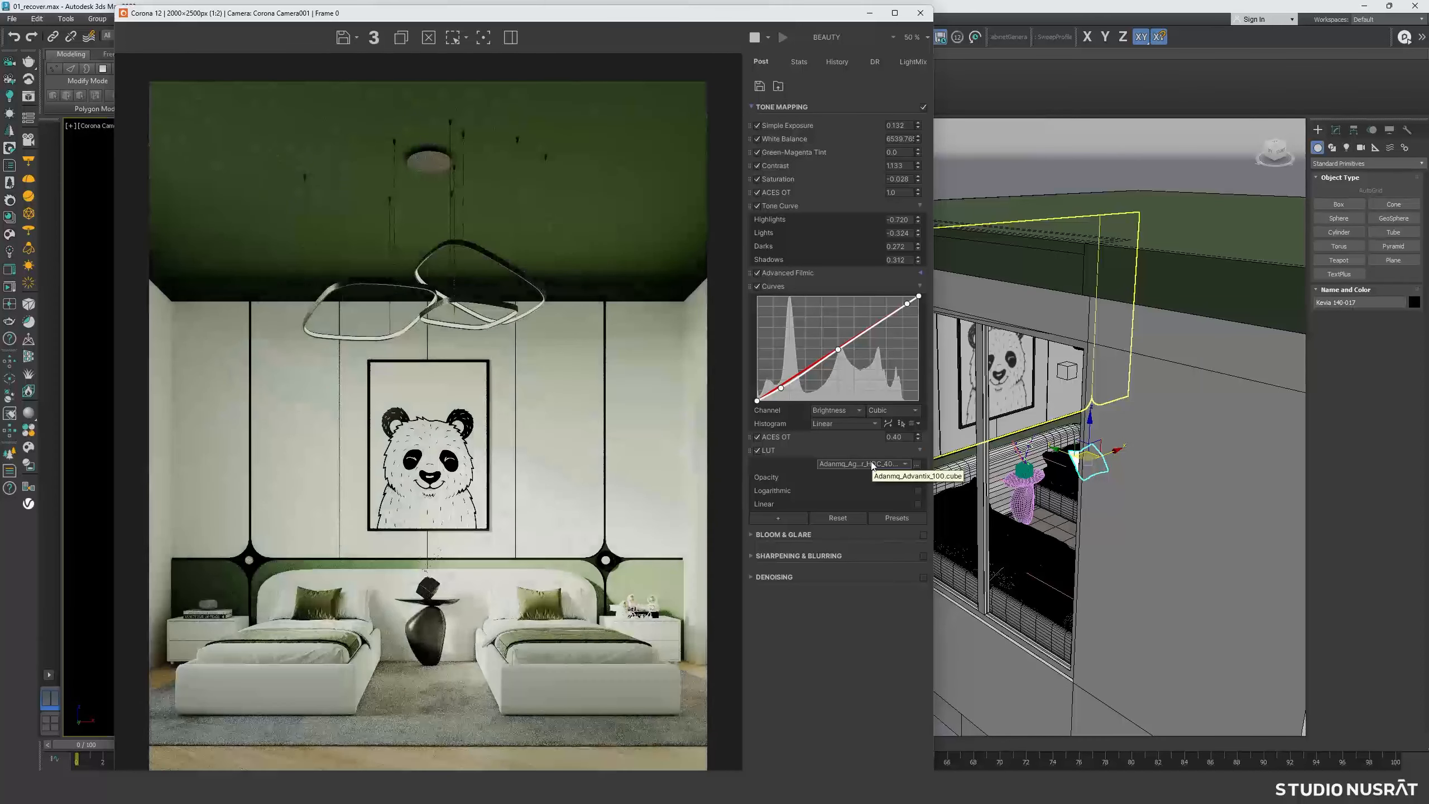
{"action": "scroll", "coordinate": [872, 464], "scroll_direction": "down", "scroll_amount": 2}
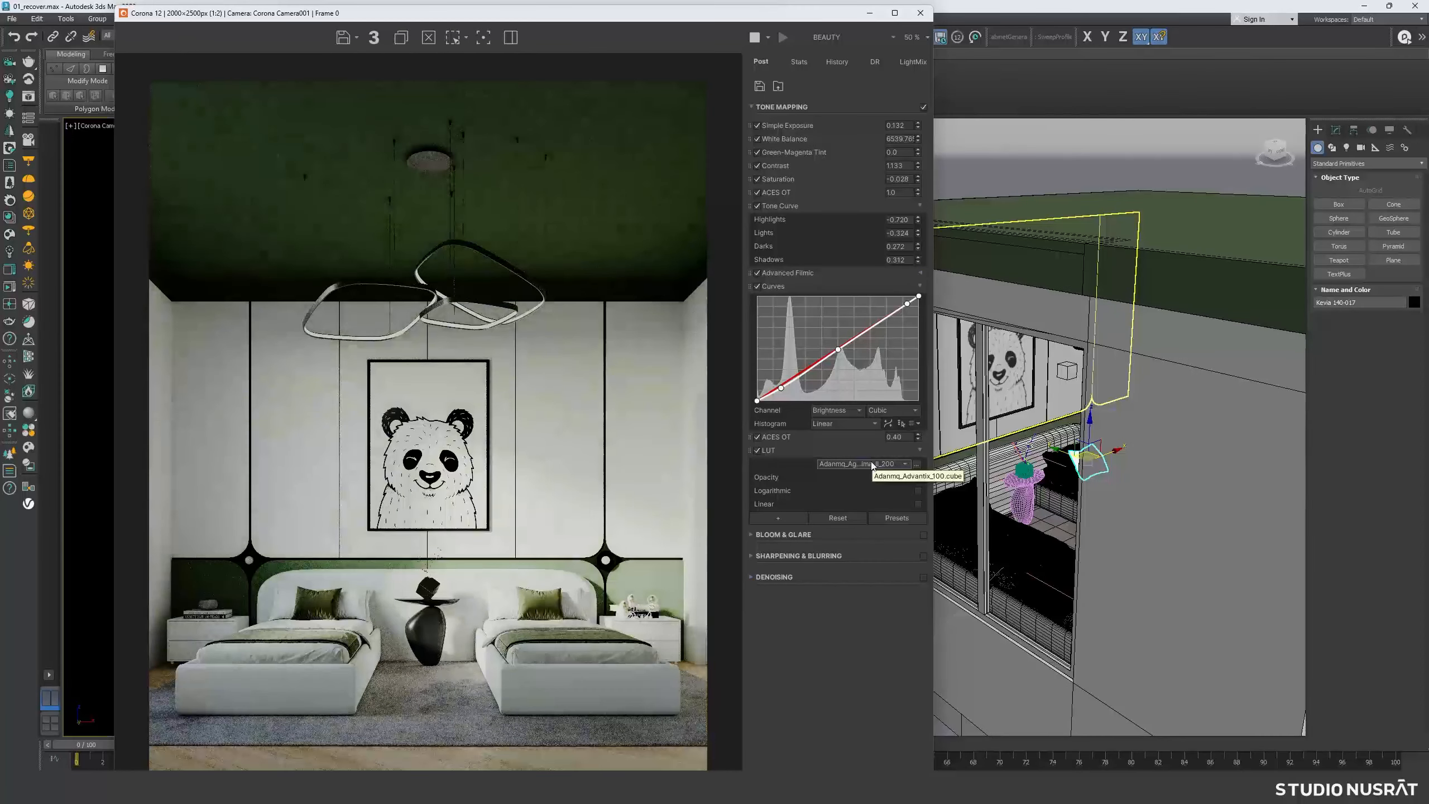
{"action": "scroll", "coordinate": [872, 465], "scroll_direction": "down", "scroll_amount": 2}
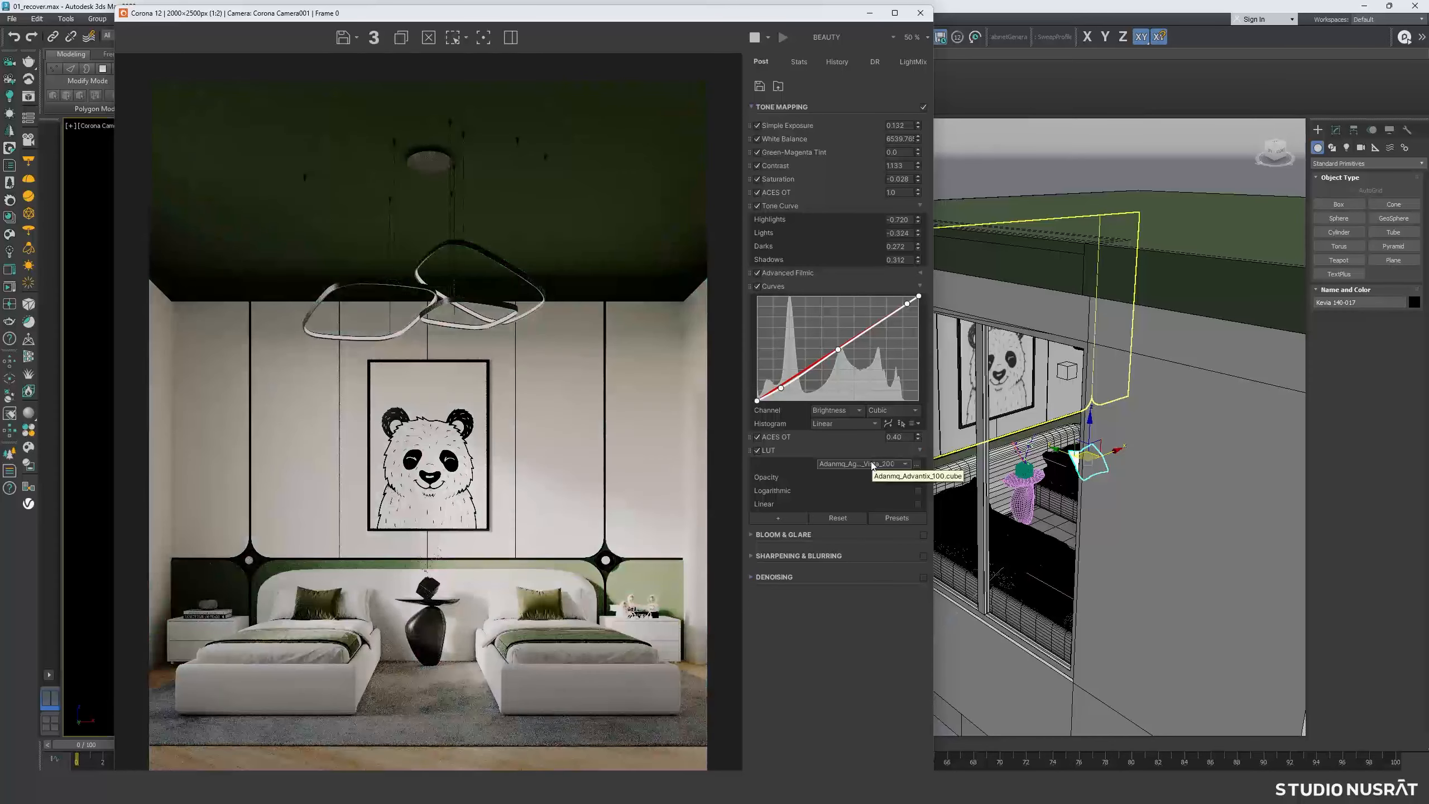
{"action": "scroll", "coordinate": [871, 464], "scroll_direction": "down", "scroll_amount": 1}
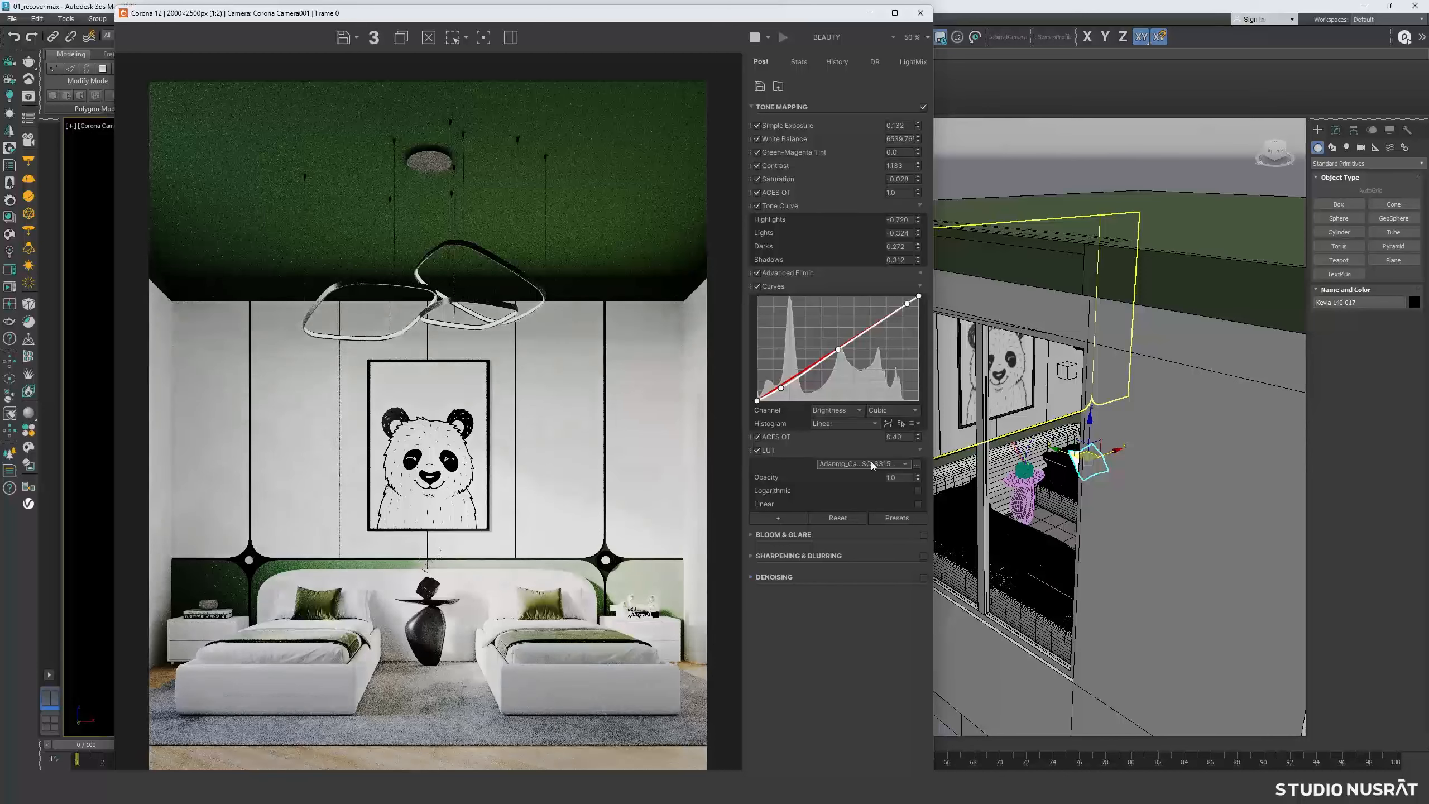
{"action": "scroll", "coordinate": [871, 461], "scroll_direction": "down", "scroll_amount": 1}
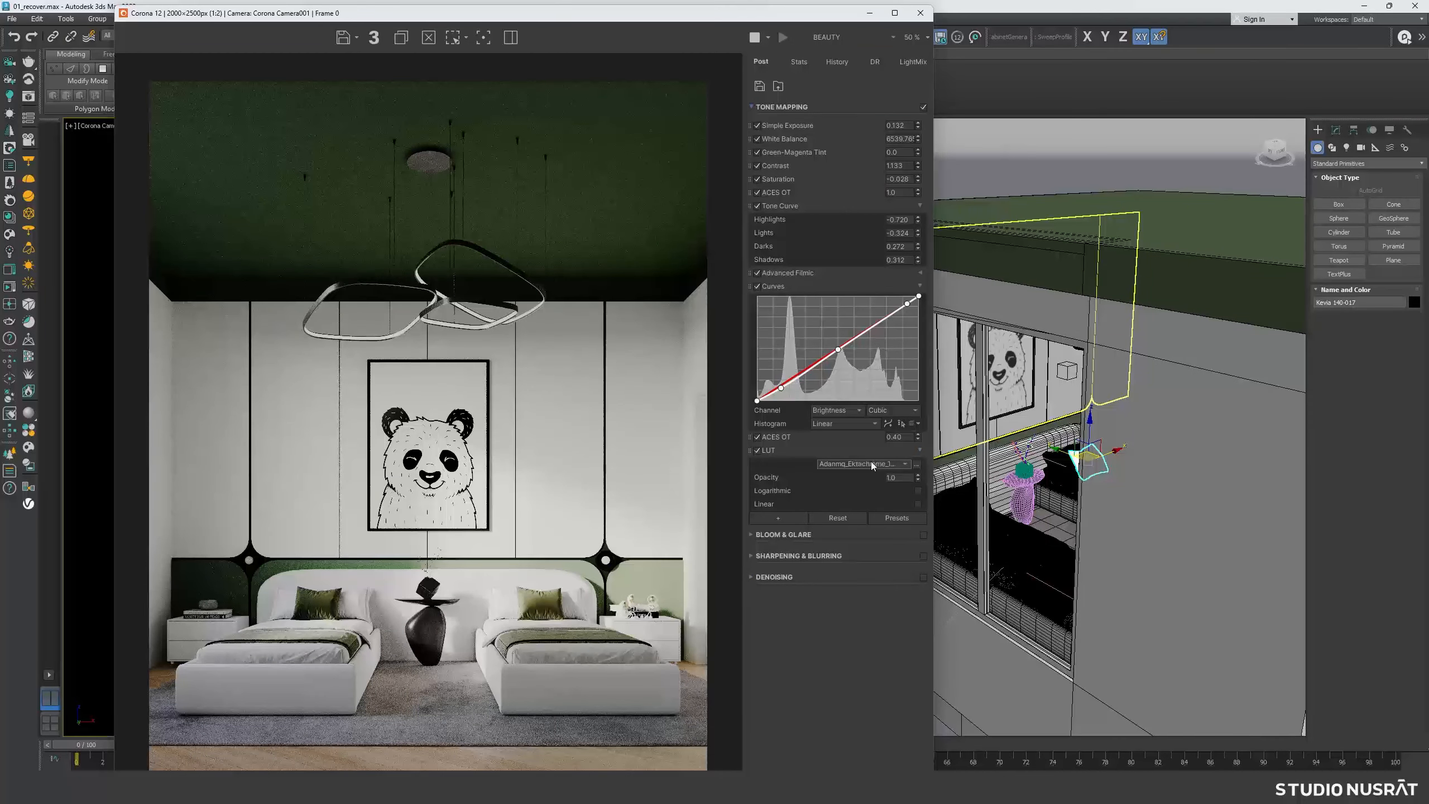
{"action": "scroll", "coordinate": [871, 462], "scroll_direction": "down", "scroll_amount": 2}
{"action": "scroll", "coordinate": [870, 462], "scroll_direction": "down", "scroll_amount": 1}
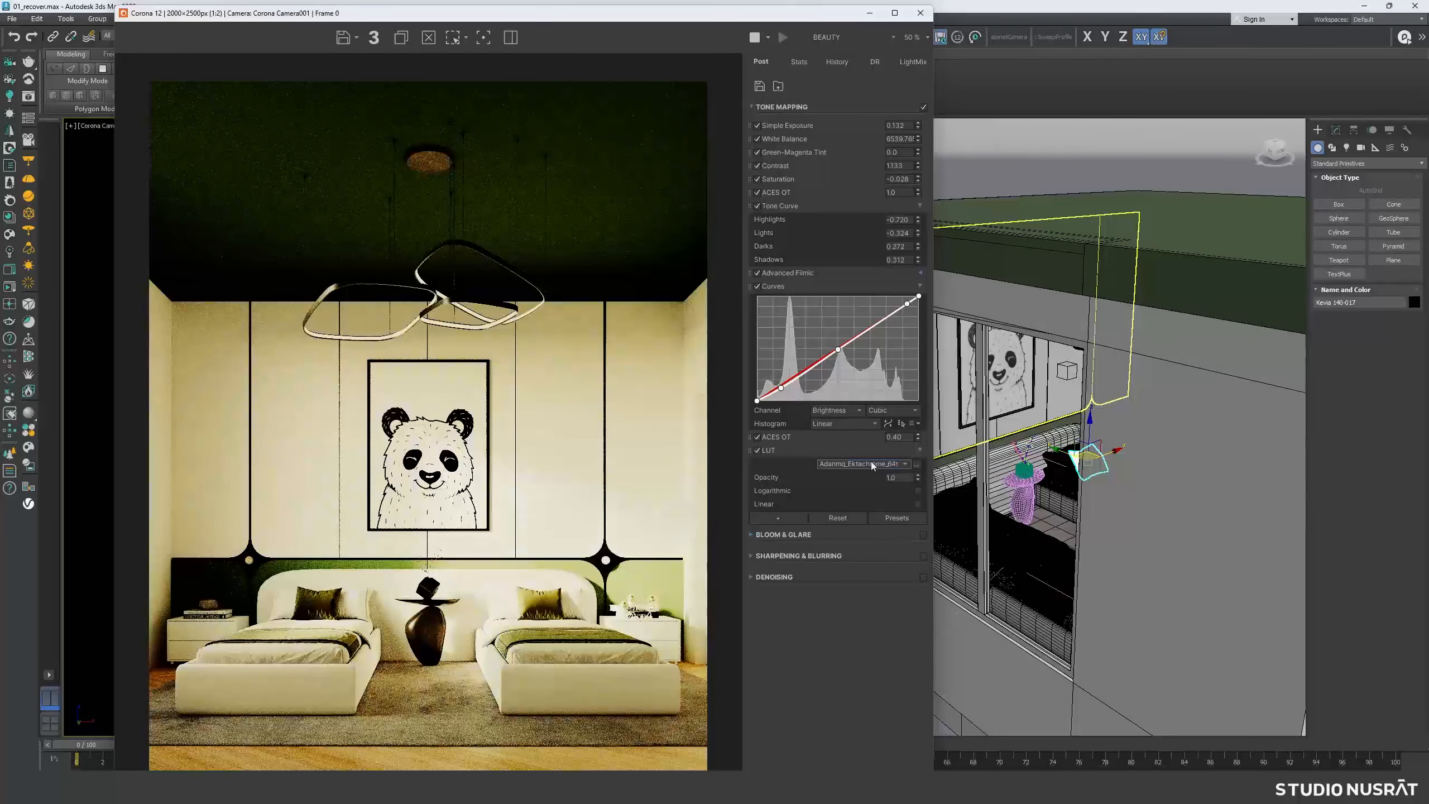
{"action": "scroll", "coordinate": [870, 462], "scroll_direction": "down", "scroll_amount": 2}
{"action": "scroll", "coordinate": [871, 462], "scroll_direction": "down", "scroll_amount": 1}
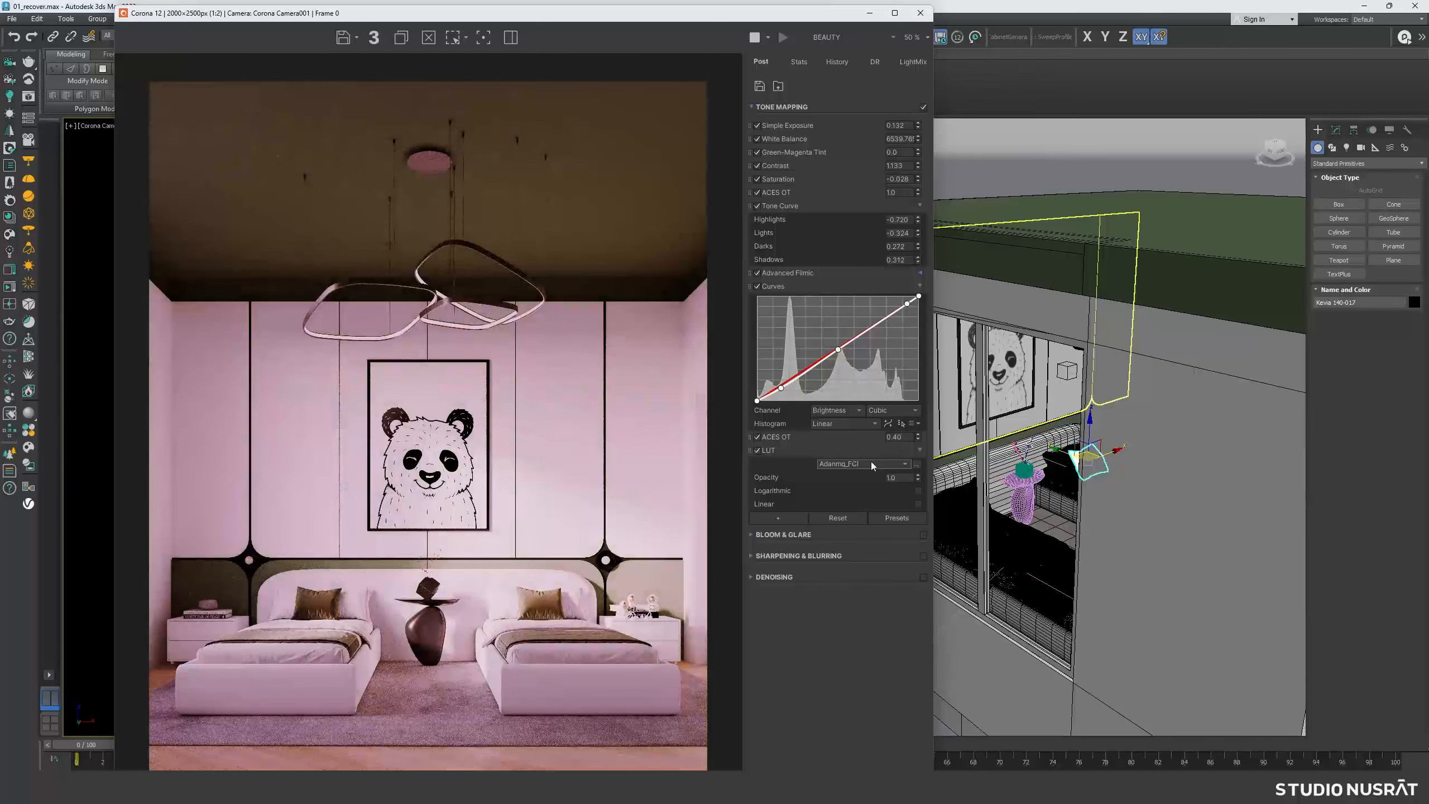
{"action": "scroll", "coordinate": [871, 463], "scroll_direction": "down", "scroll_amount": 1}
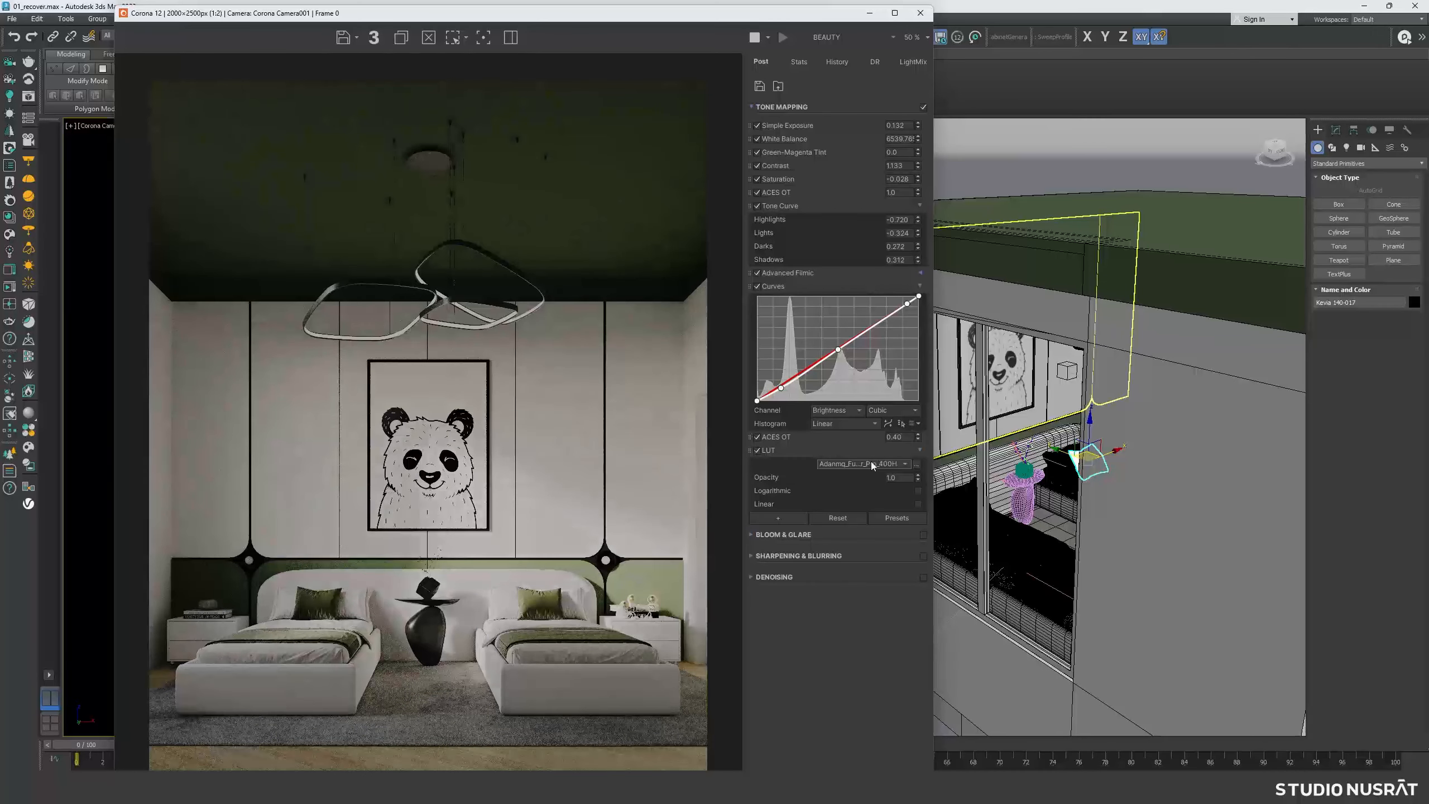
{"action": "scroll", "coordinate": [871, 461], "scroll_direction": "down", "scroll_amount": 1}
{"action": "scroll", "coordinate": [871, 462], "scroll_direction": "down", "scroll_amount": 1}
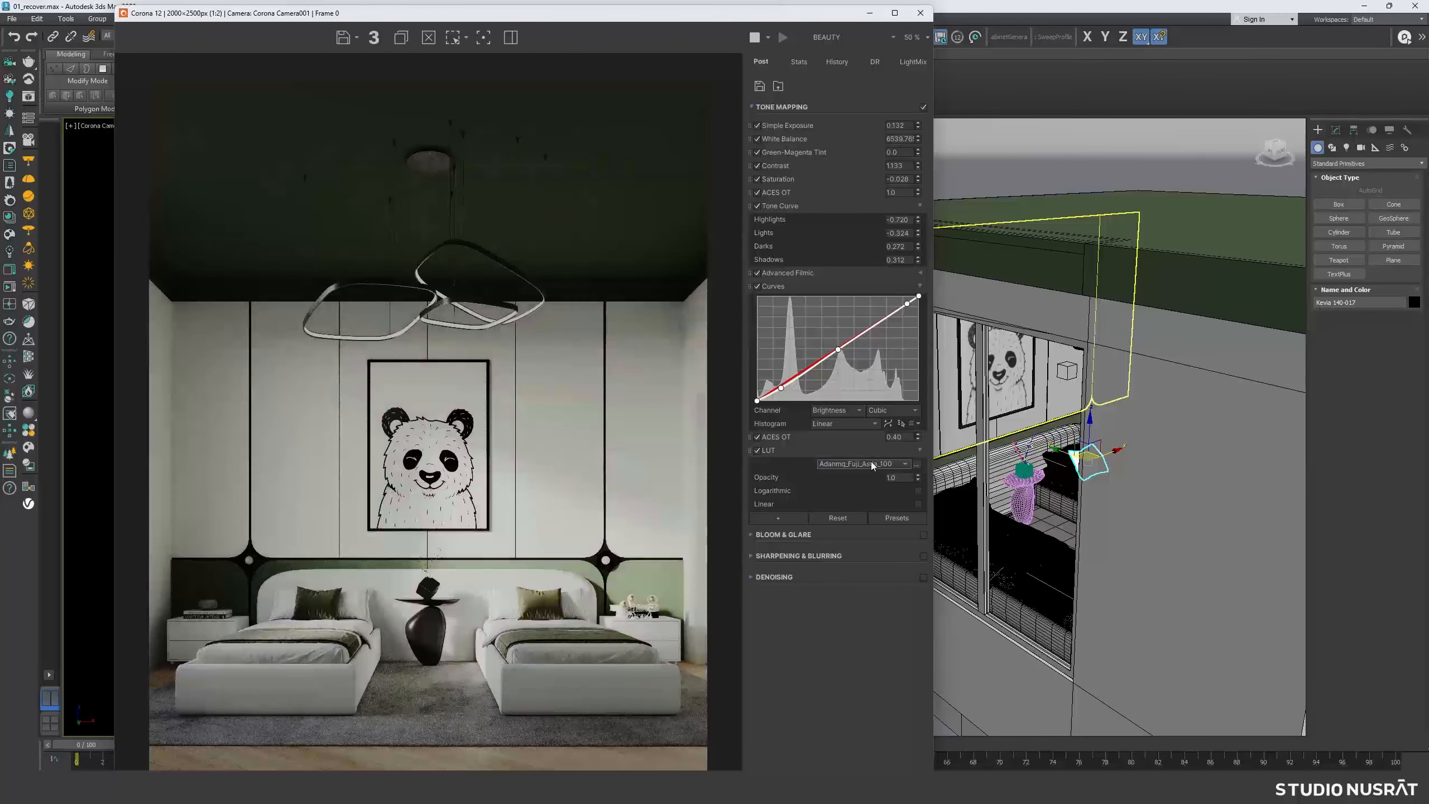
{"action": "scroll", "coordinate": [871, 463], "scroll_direction": "down", "scroll_amount": 1}
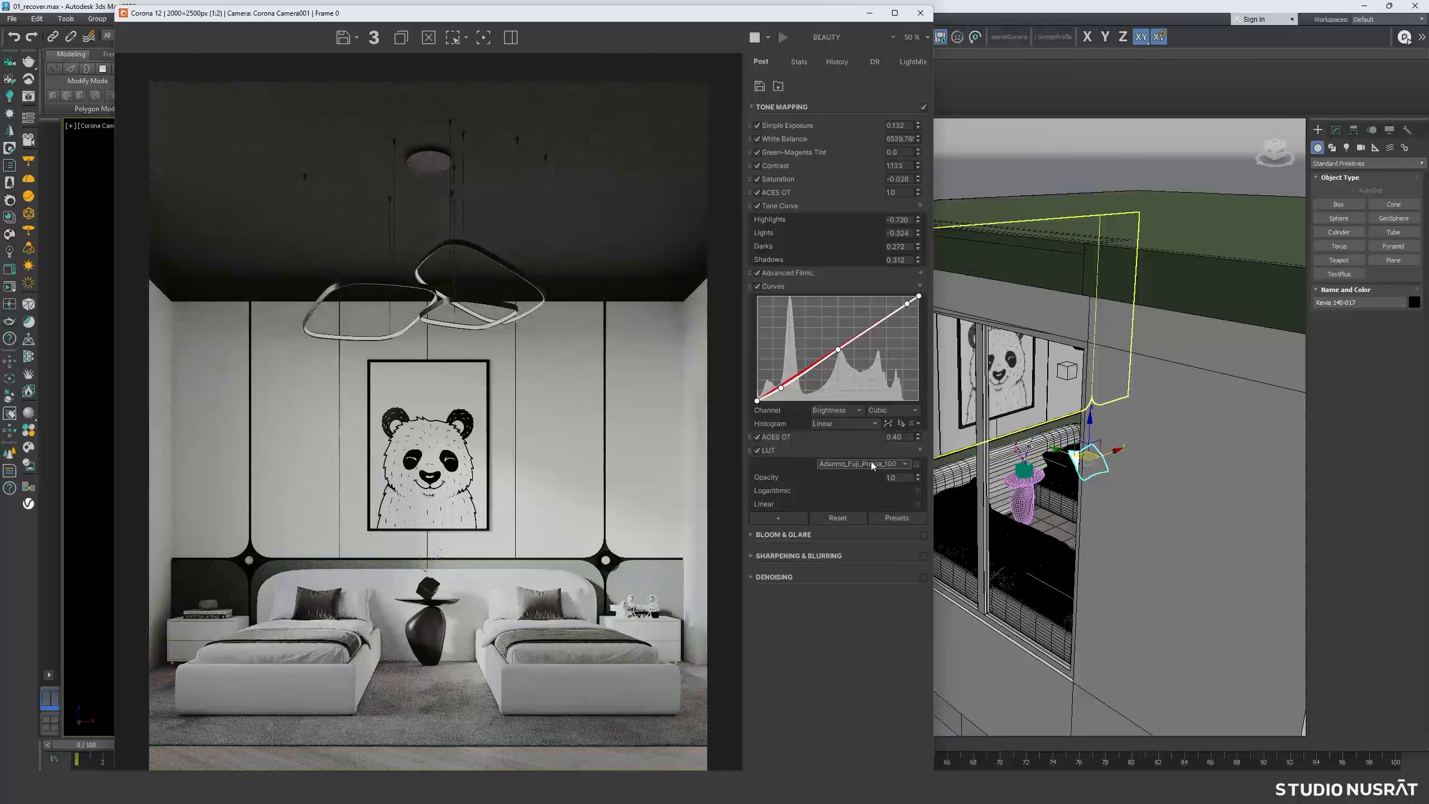
{"action": "scroll", "coordinate": [871, 461], "scroll_direction": "down", "scroll_amount": 1}
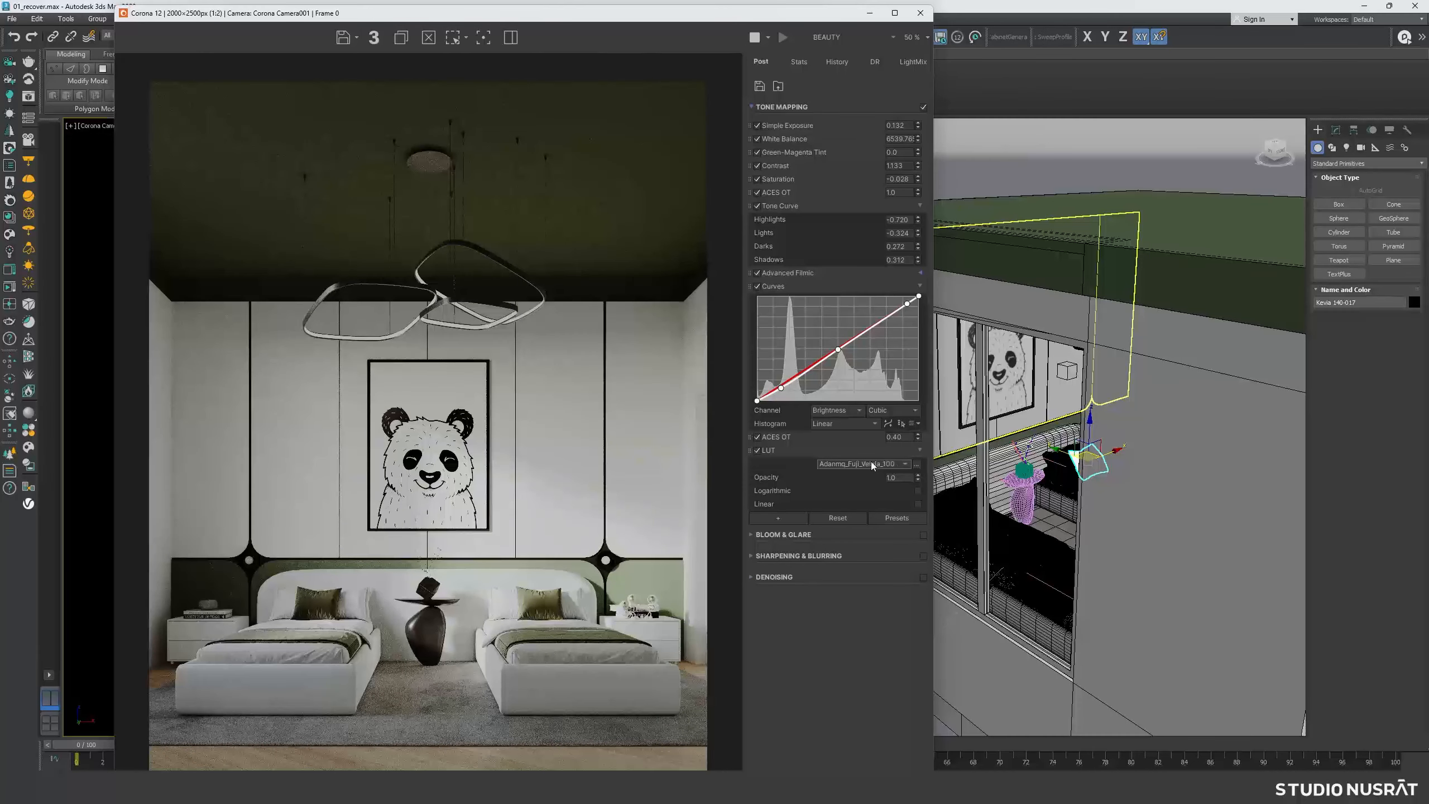
{"action": "scroll", "coordinate": [870, 461], "scroll_direction": "down", "scroll_amount": 1}
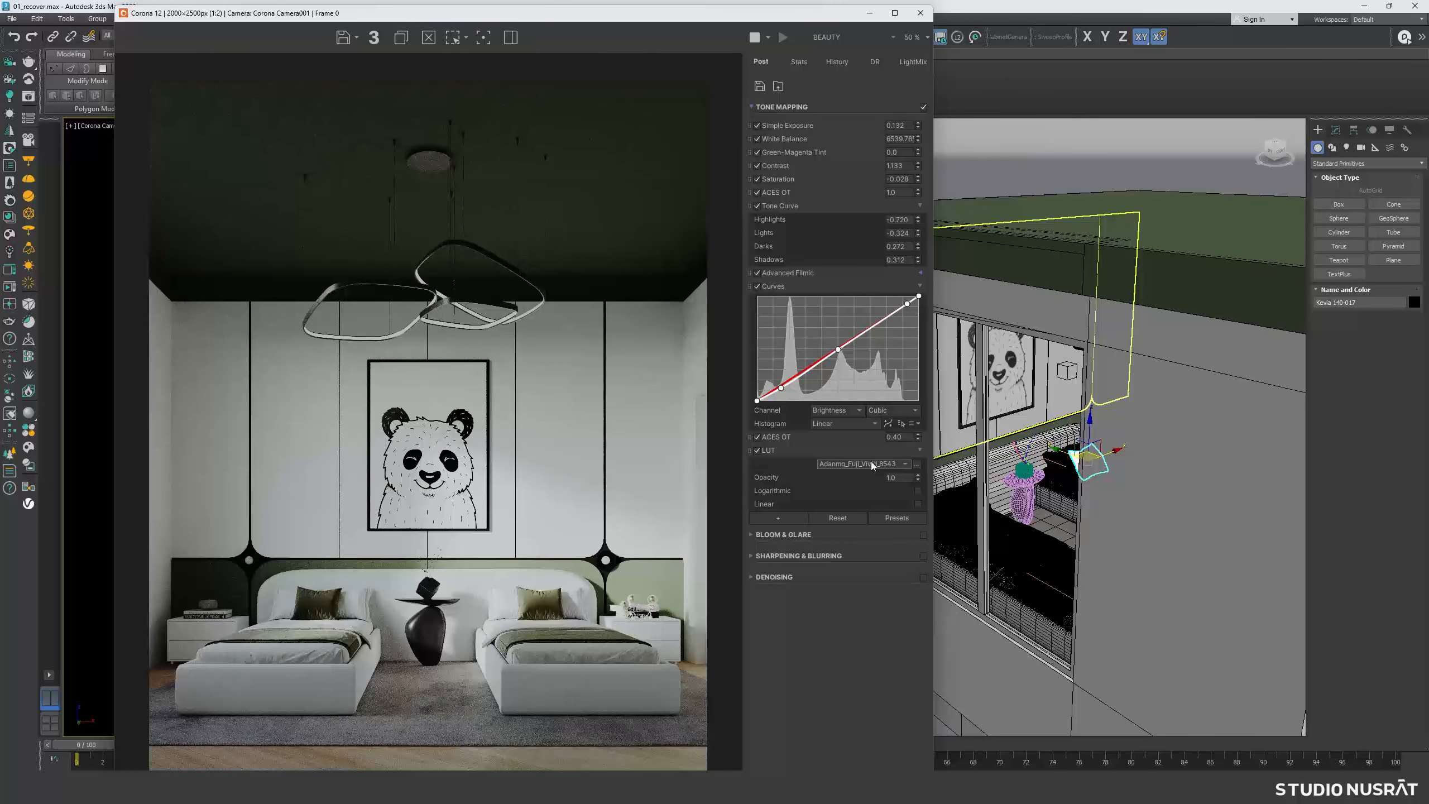
{"action": "scroll", "coordinate": [871, 462], "scroll_direction": "down", "scroll_amount": 3}
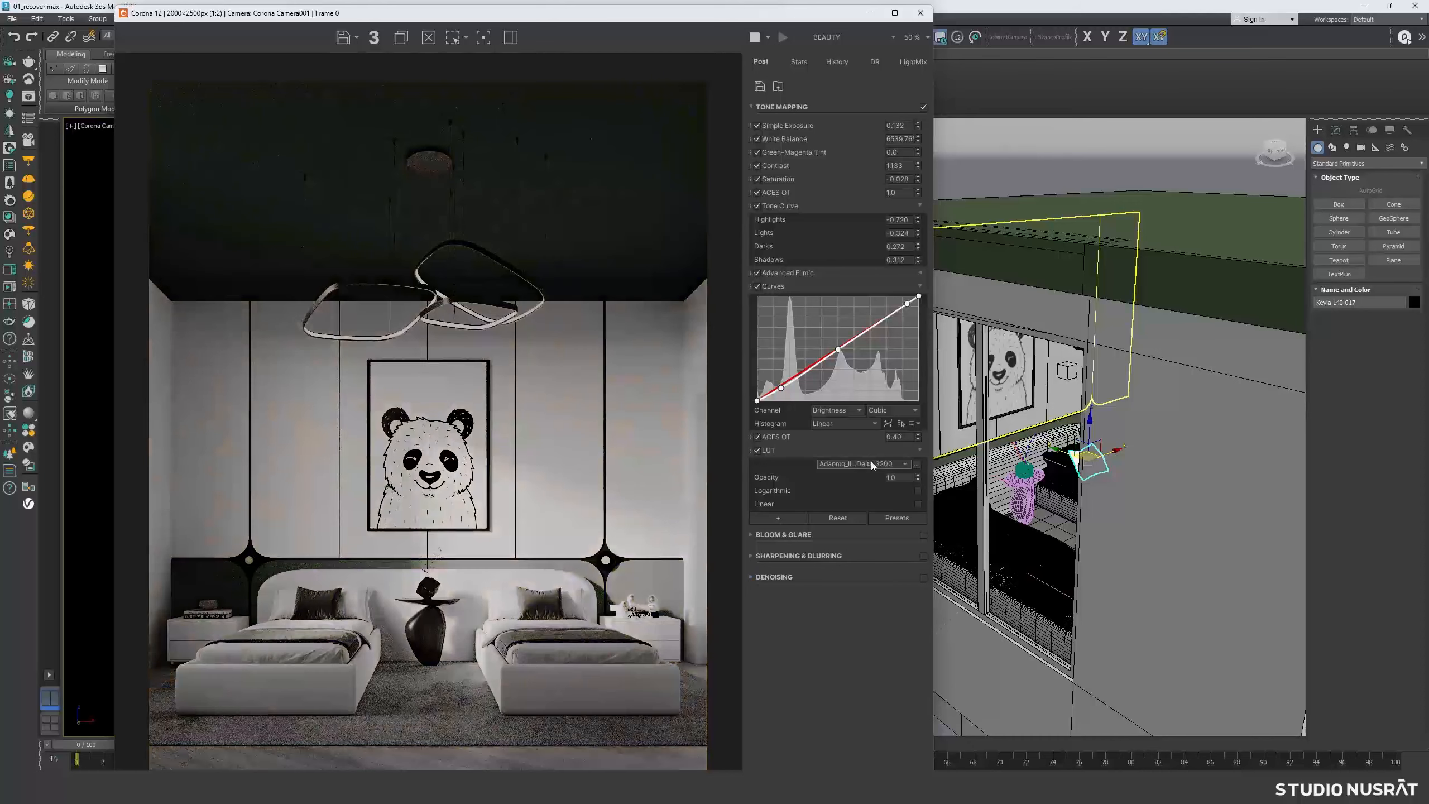
{"action": "scroll", "coordinate": [870, 461], "scroll_direction": "down", "scroll_amount": 1}
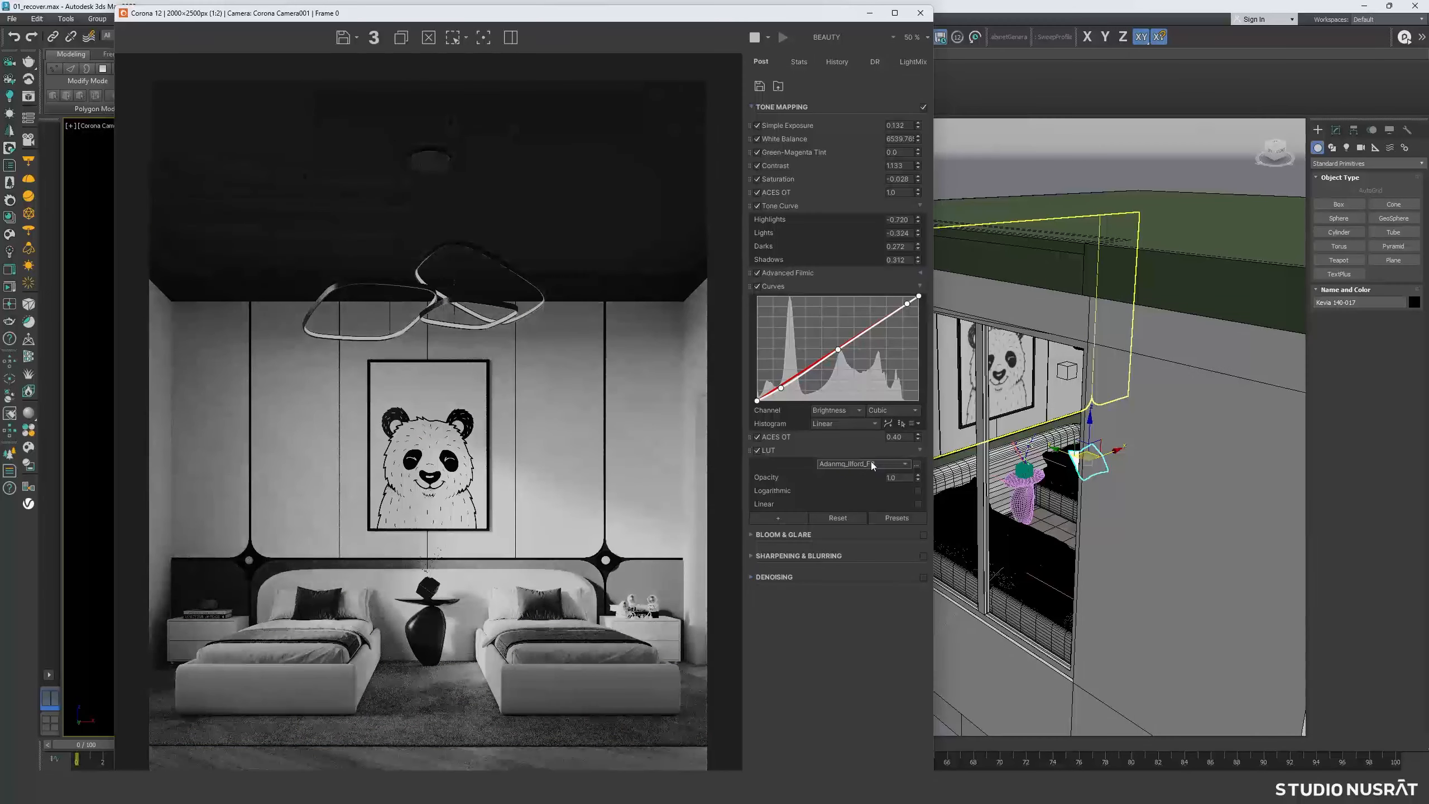
{"action": "scroll", "coordinate": [871, 461], "scroll_direction": "down", "scroll_amount": 3}
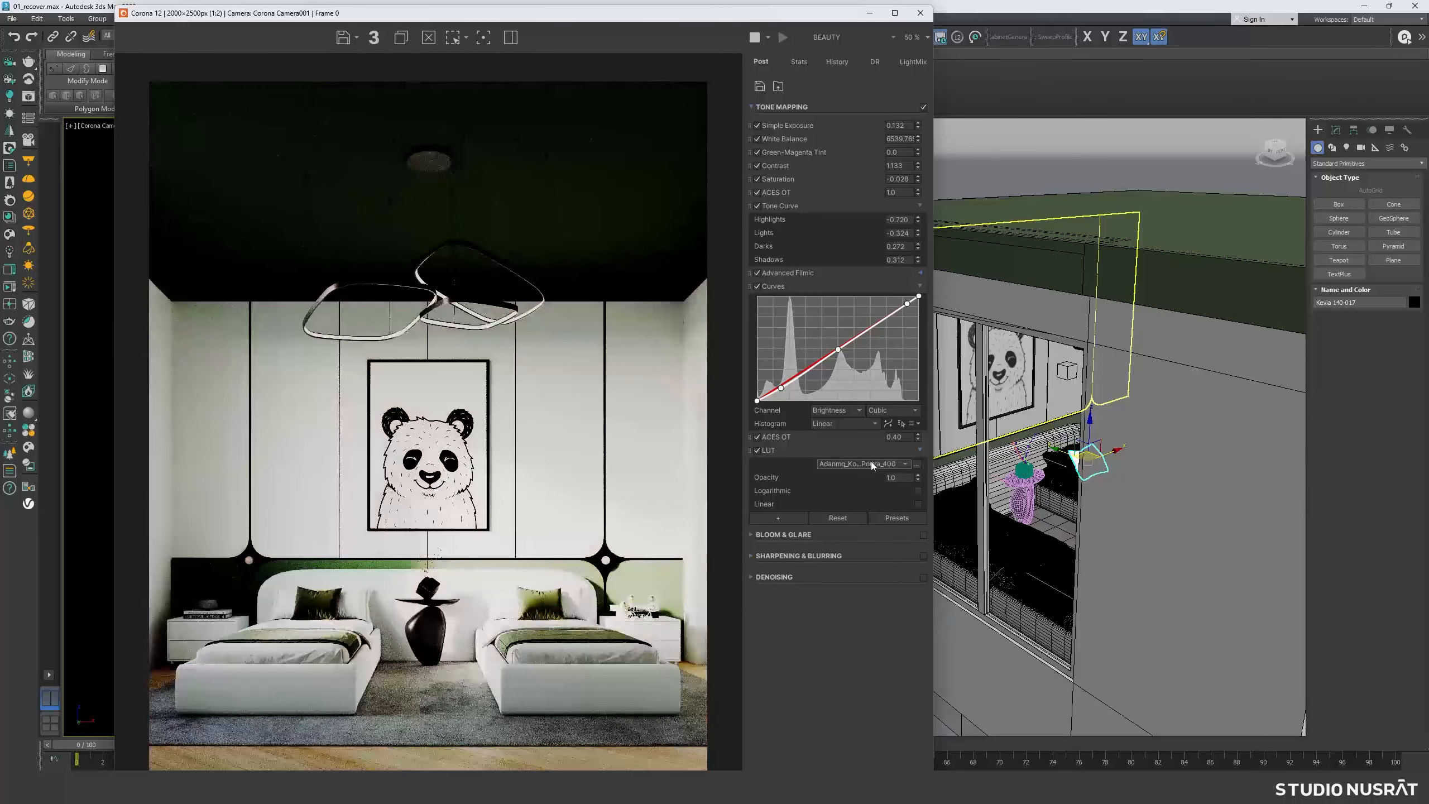
{"action": "scroll", "coordinate": [871, 462], "scroll_direction": "down", "scroll_amount": 2}
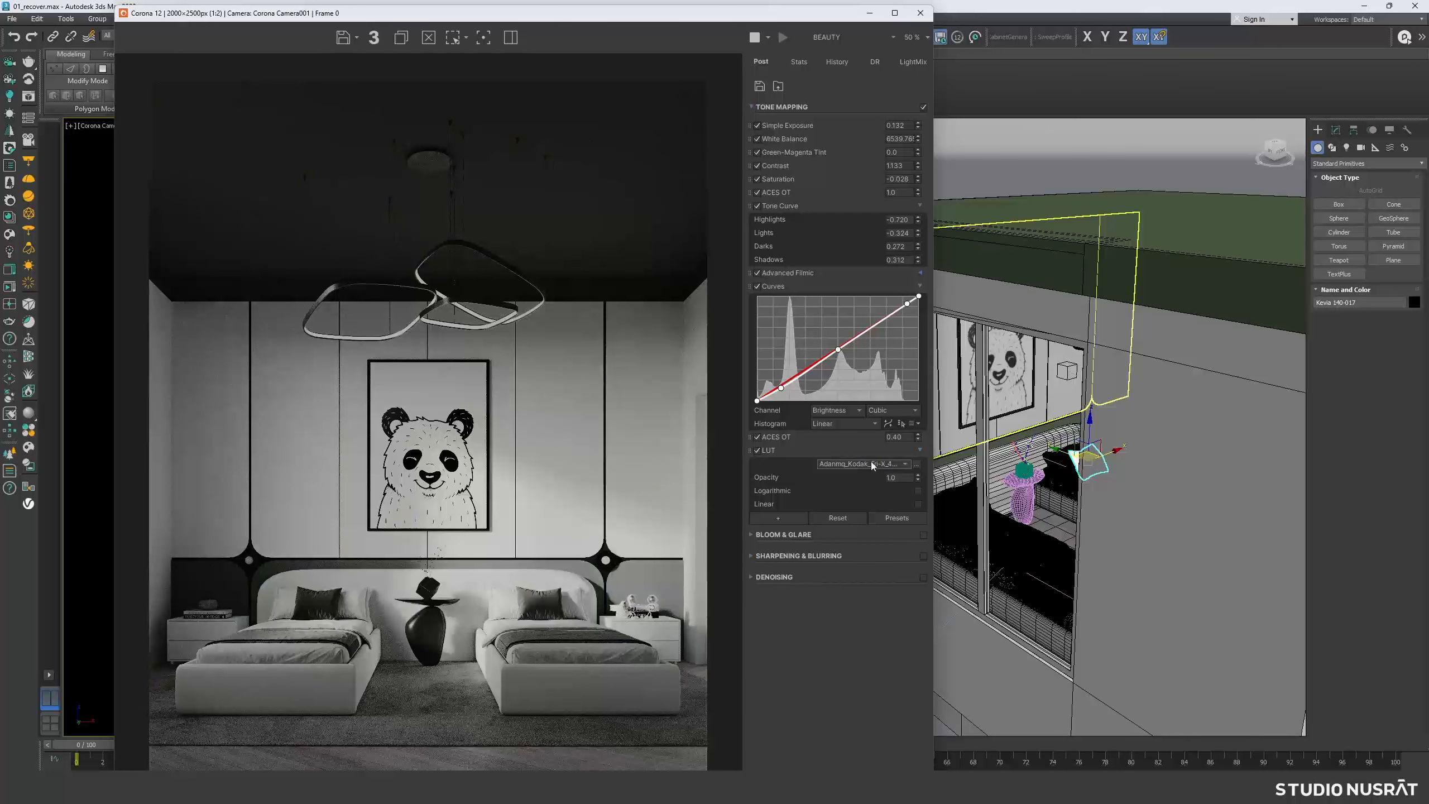
{"action": "scroll", "coordinate": [872, 465], "scroll_direction": "down", "scroll_amount": 1}
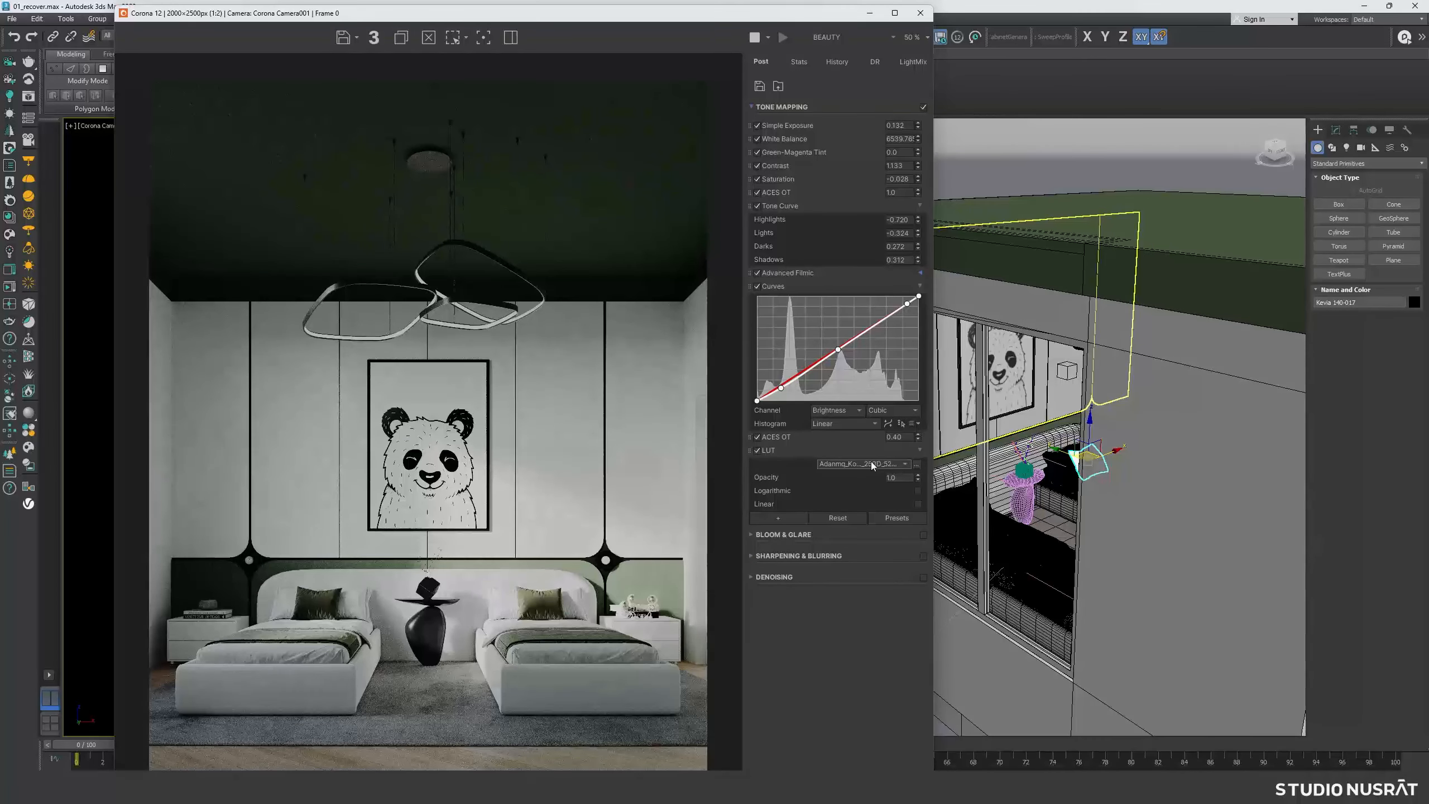
{"action": "scroll", "coordinate": [872, 465], "scroll_direction": "down", "scroll_amount": 1}
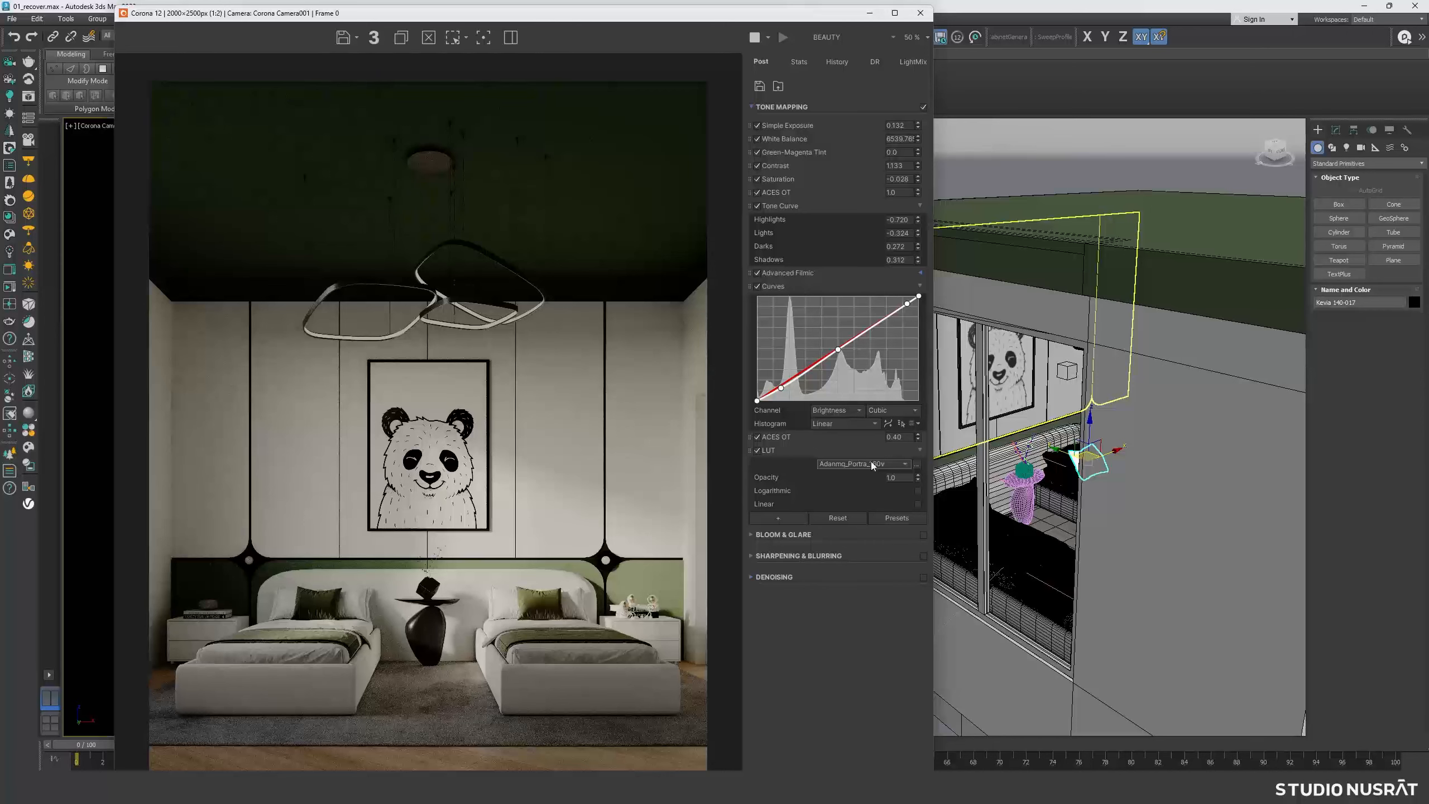
{"action": "scroll", "coordinate": [872, 464], "scroll_direction": "down", "scroll_amount": 1}
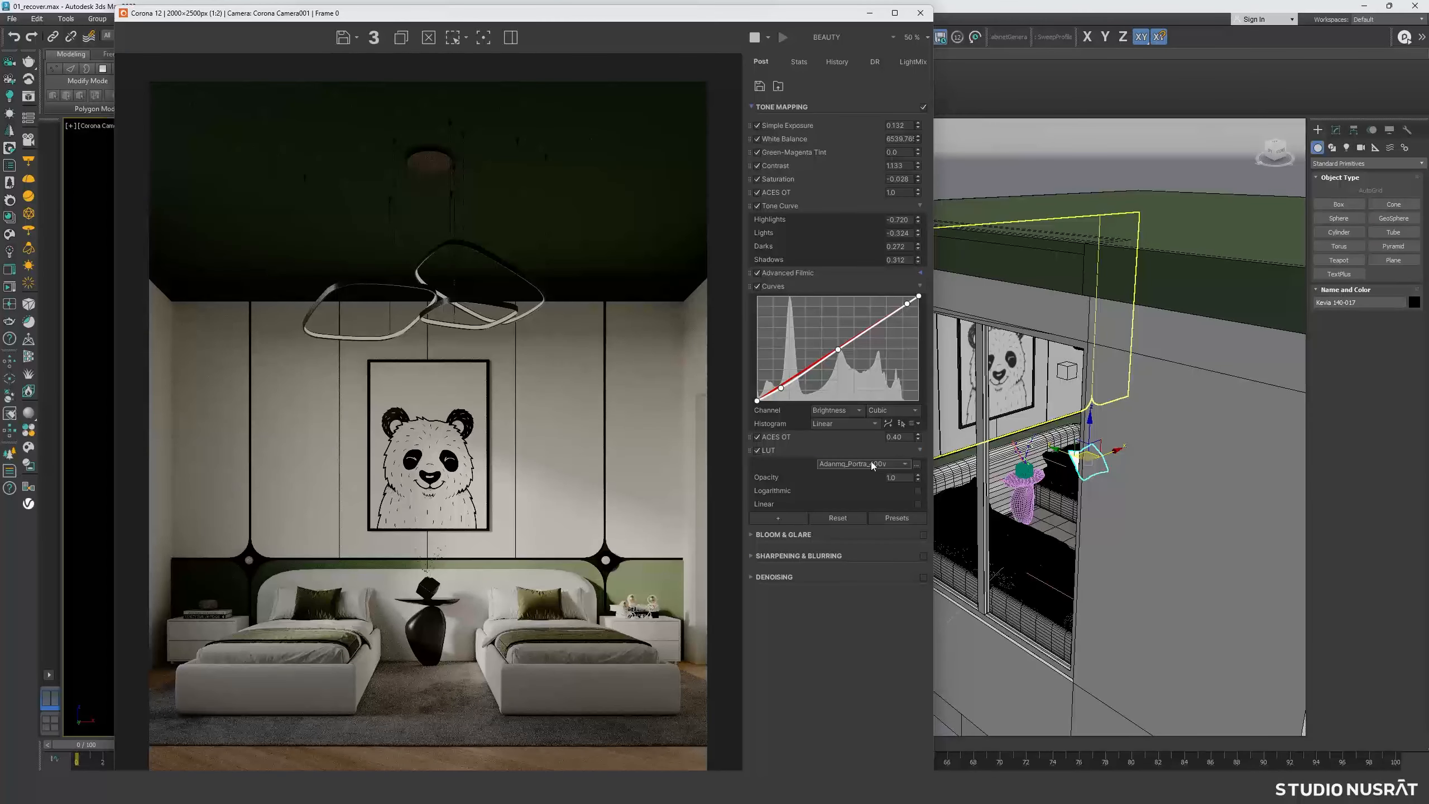
{"action": "scroll", "coordinate": [871, 465], "scroll_direction": "down", "scroll_amount": 1}
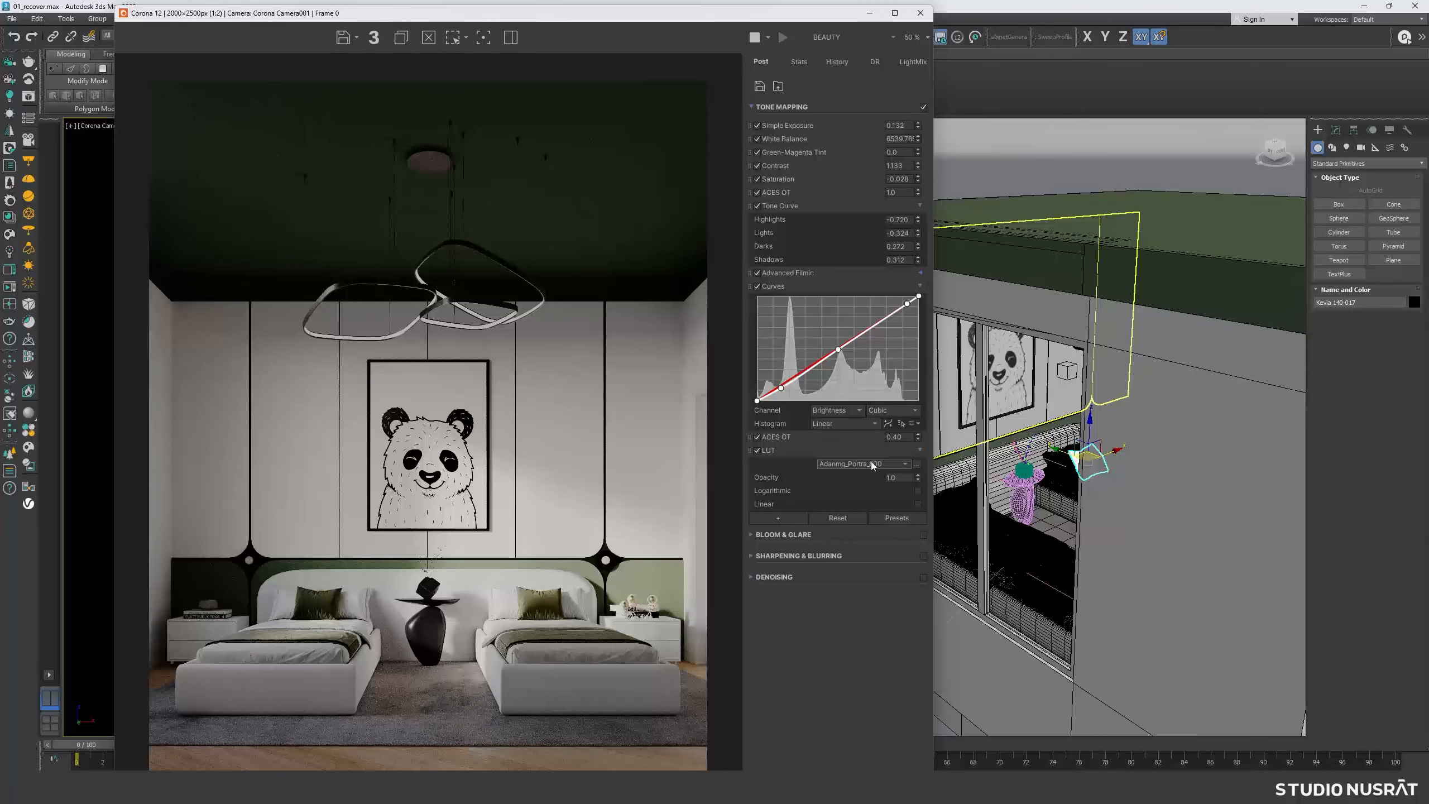
- Apply the Adanmq_Portra_800 LUT, lower its opacity and collapse the LUT settings
{"action": "scroll", "coordinate": [871, 465], "scroll_direction": "down", "scroll_amount": 1}
{"action": "type", "text": ".6"}
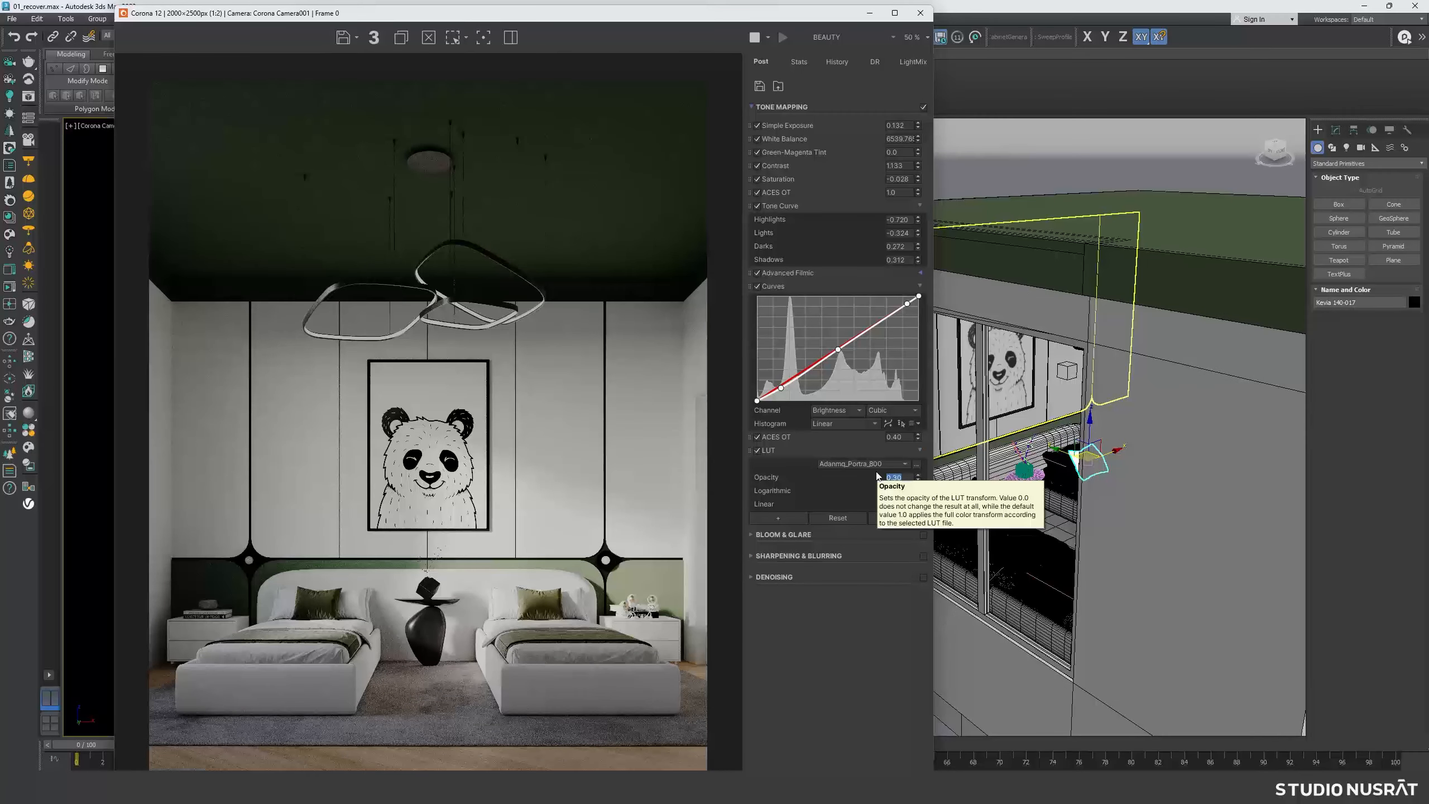
{"action": "left_click", "coordinate": [919, 449]}
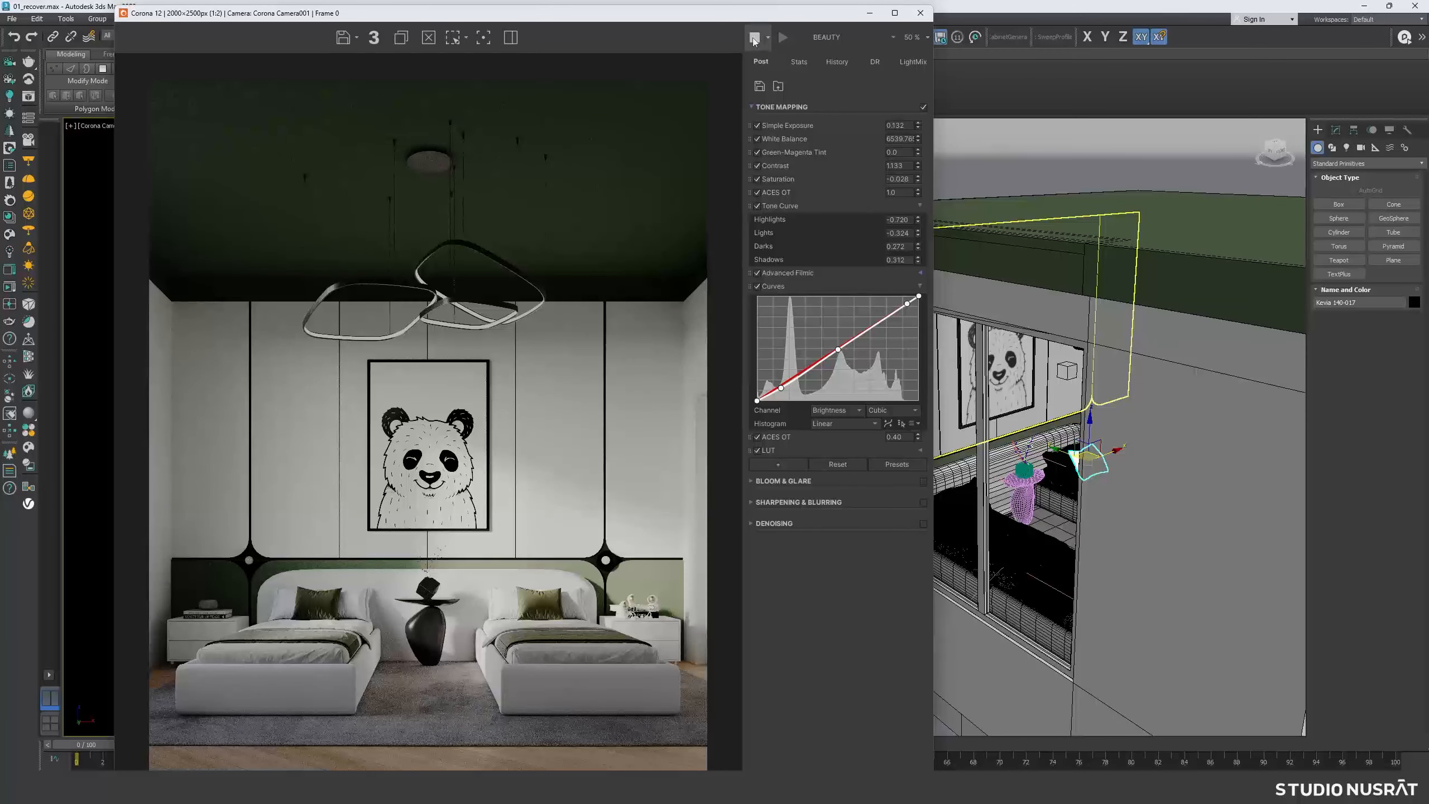
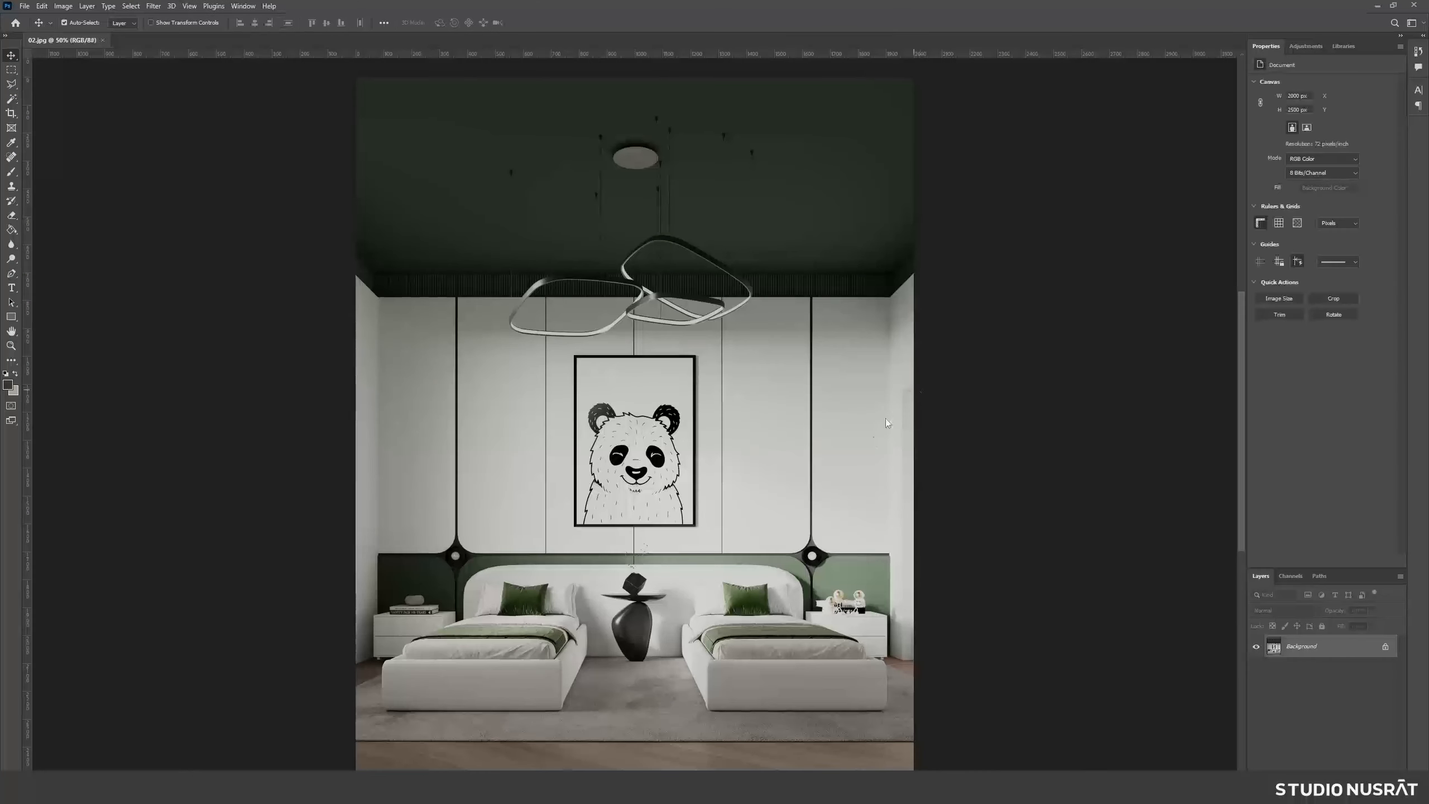
- Place the 02_CMasking_ID image from the render output folder into the 02.jpg document in Photoshop as a new layer above the render
{"action": "key", "text": "super"}
{"action": "mouse_move", "coordinate": [702, 760]}
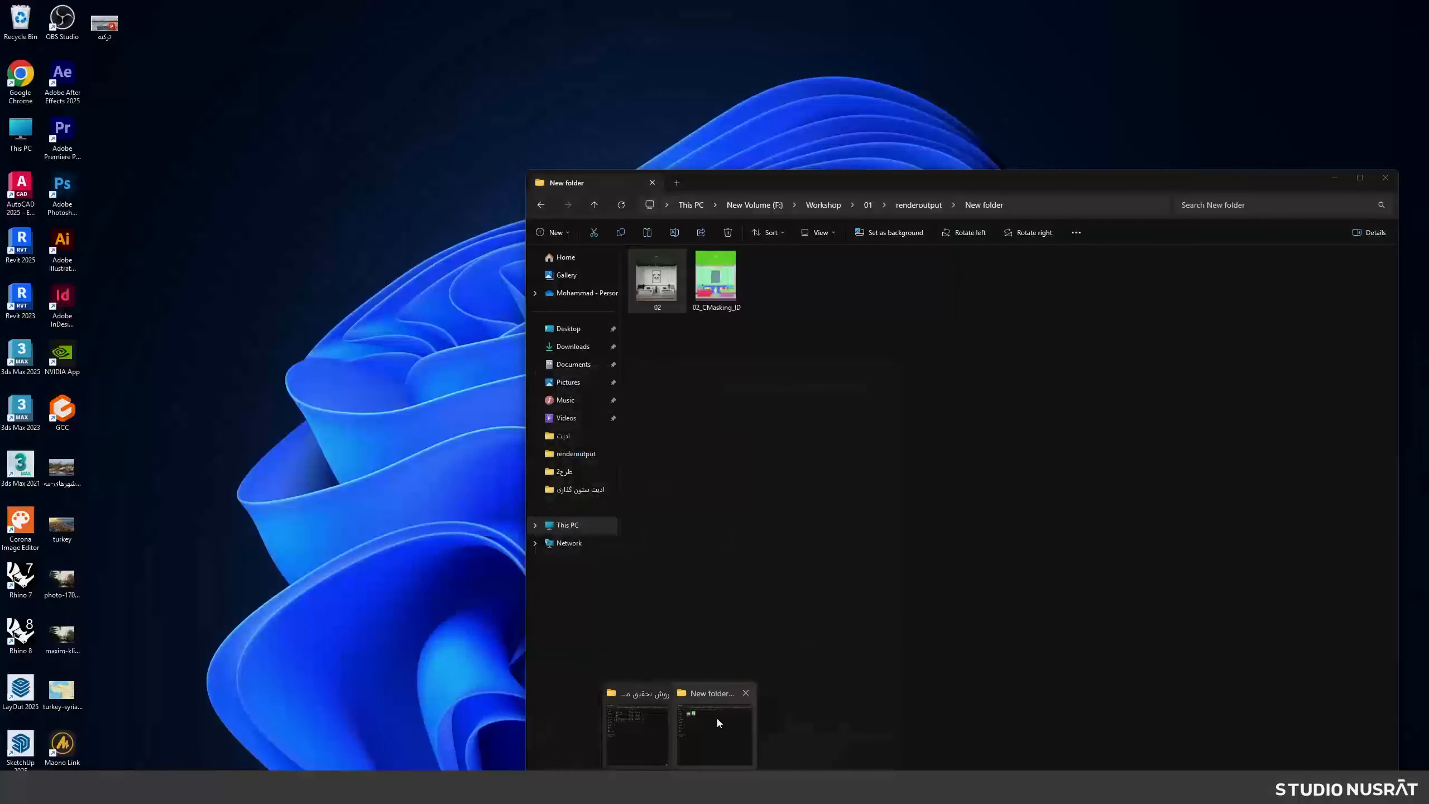
{"action": "left_click", "coordinate": [683, 720]}
{"action": "left_click", "coordinate": [719, 276]}
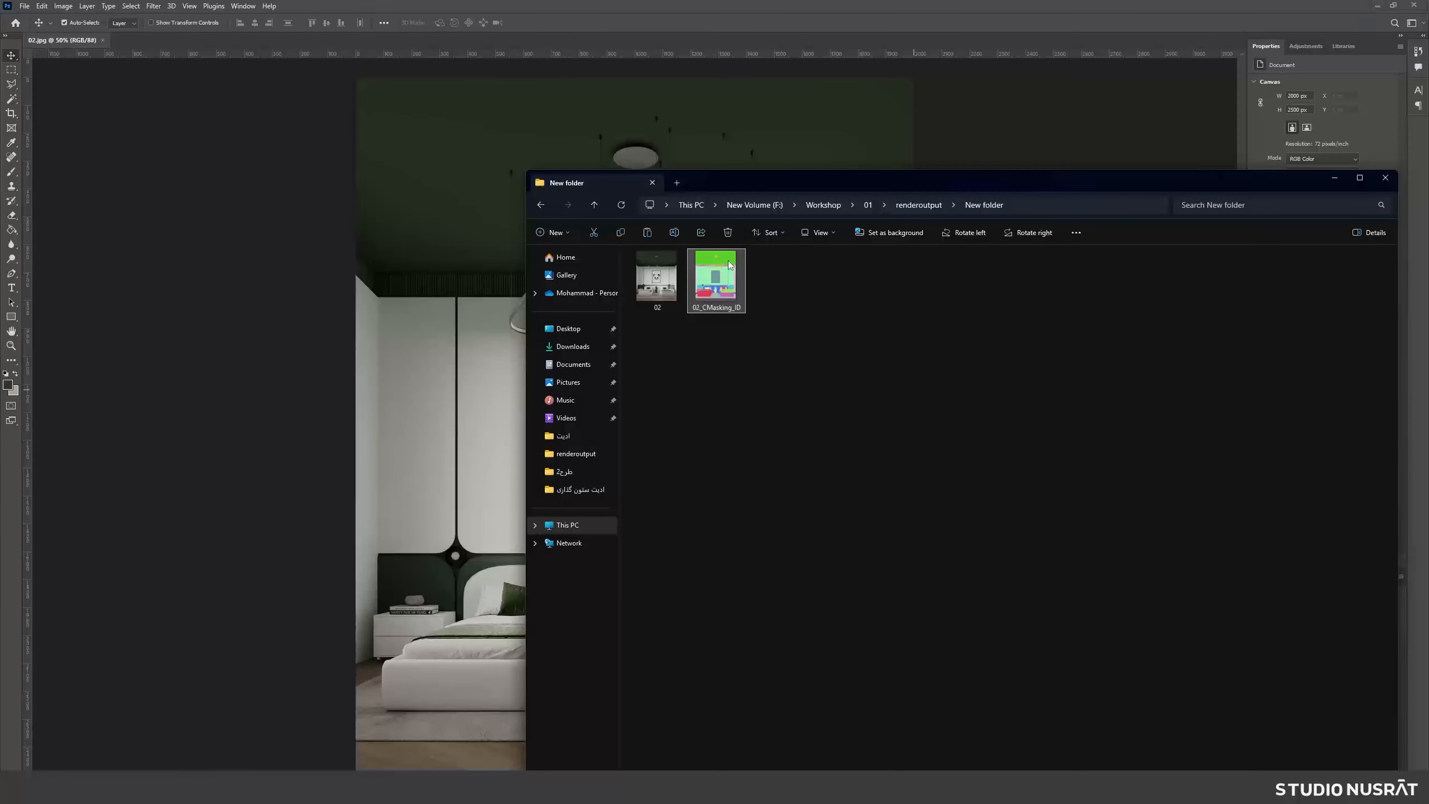
{"action": "left_click_drag", "start_coordinate": [718, 276], "coordinate": [482, 301]}
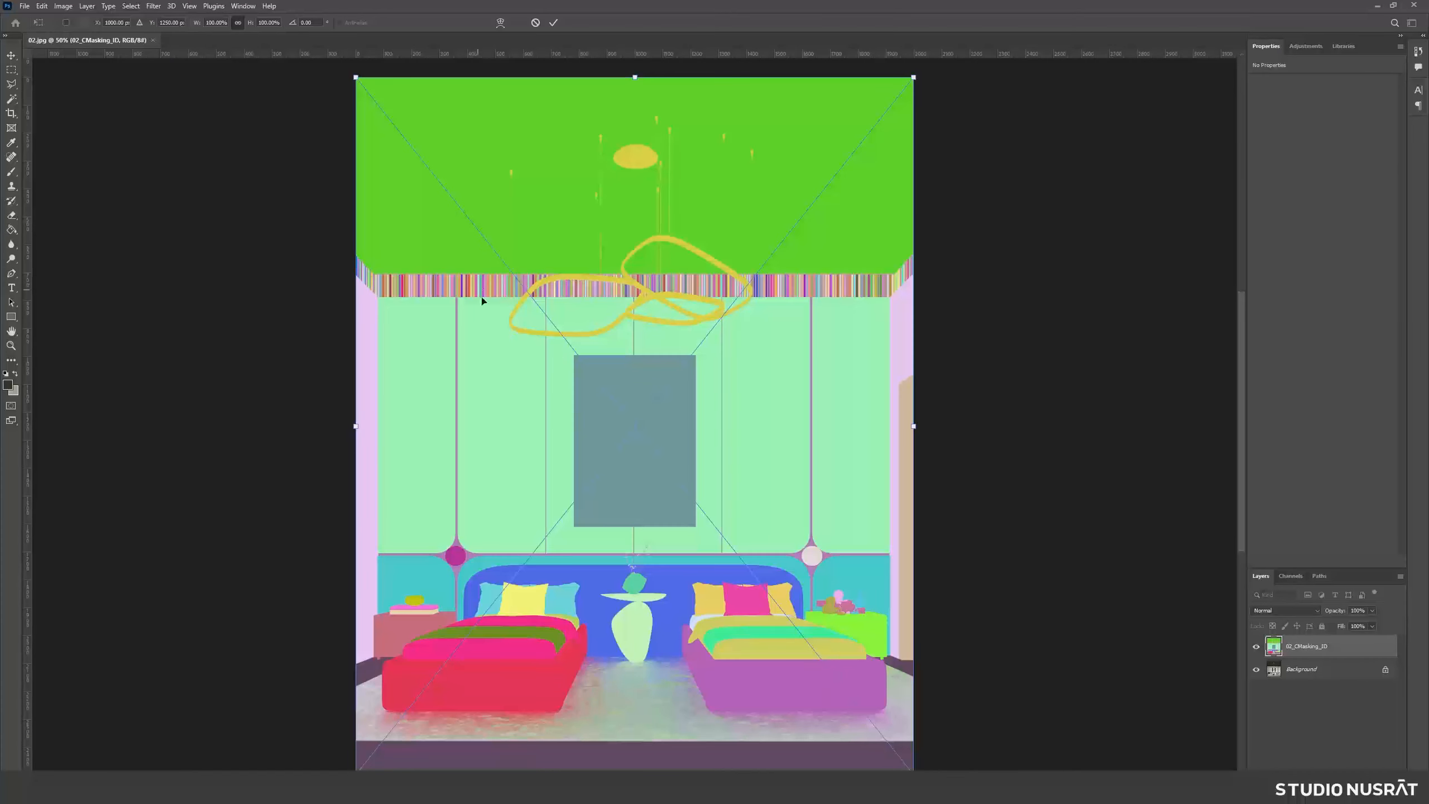
{"action": "left_click", "coordinate": [553, 23]}
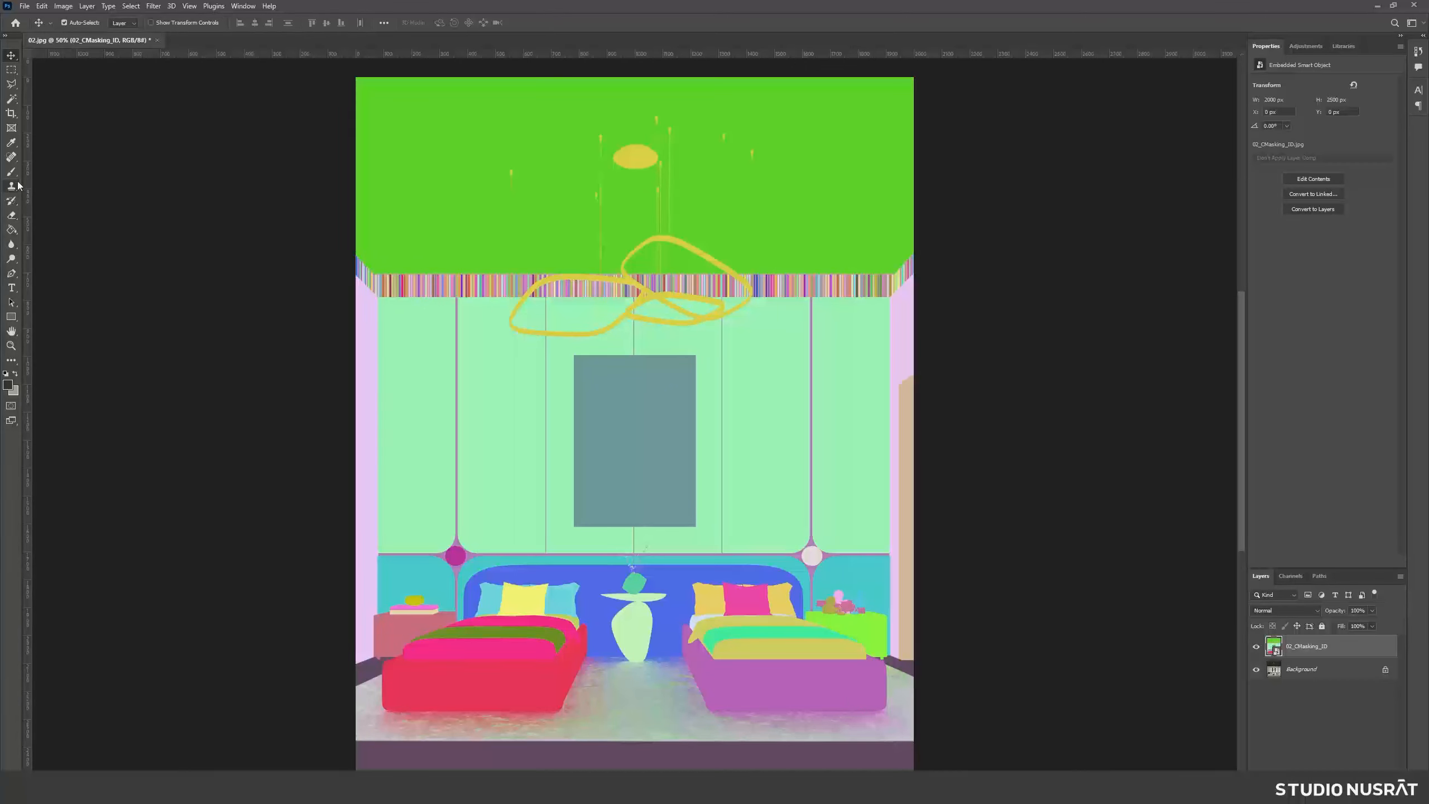
- Select the green ceiling area of the masking ID layer with the Magic Wand, including the pieces enclosed by the chandelier loop and wires
{"action": "left_click", "coordinate": [11, 99]}
{"action": "left_click", "coordinate": [435, 156]}
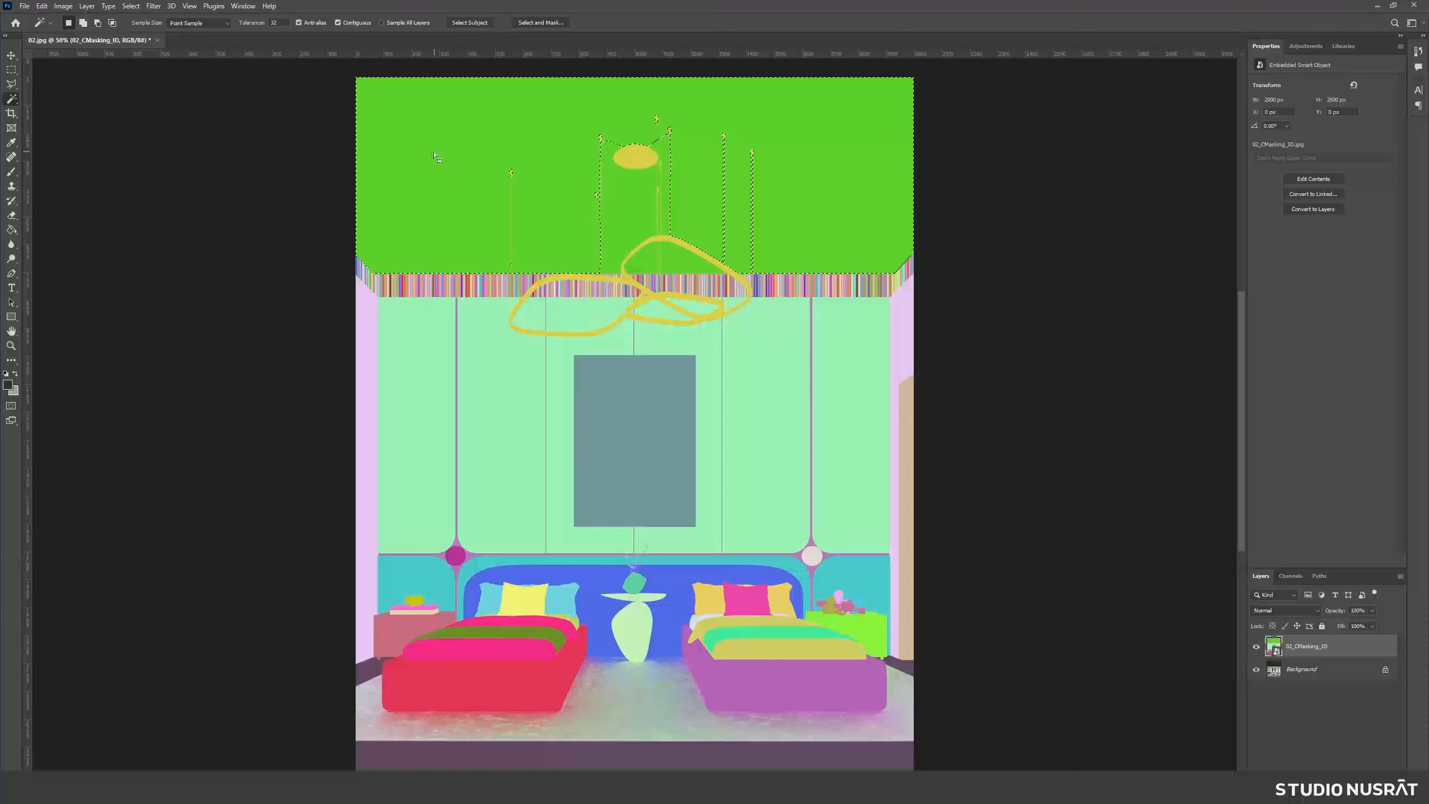
{"action": "scroll", "coordinate": [643, 187], "scroll_direction": "up", "scroll_amount": 5, "text": "alt"}
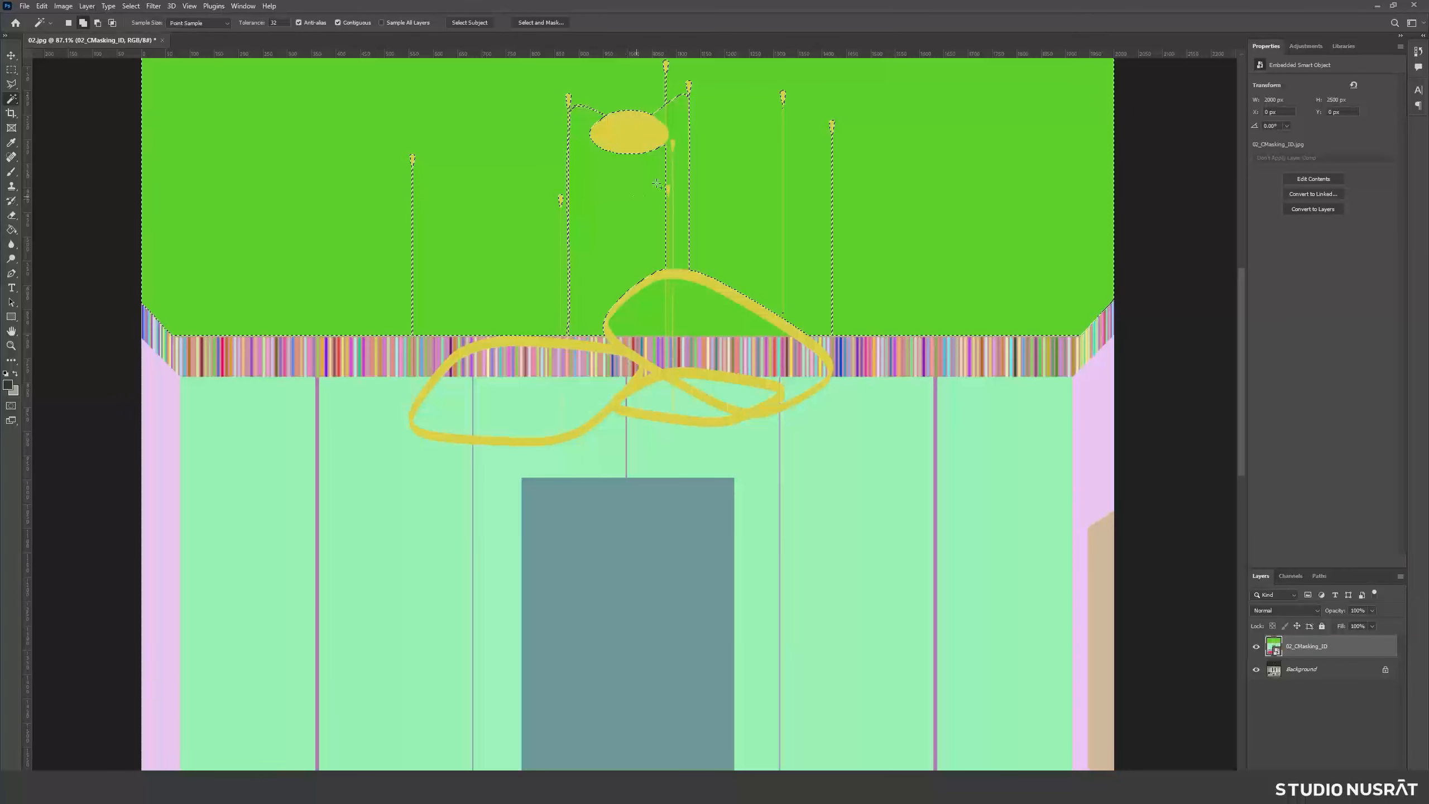
{"action": "scroll", "coordinate": [679, 132], "scroll_direction": "down", "scroll_amount": 2, "text": "alt"}
{"action": "scroll", "coordinate": [668, 174], "scroll_direction": "up", "scroll_amount": 4, "text": "alt"}
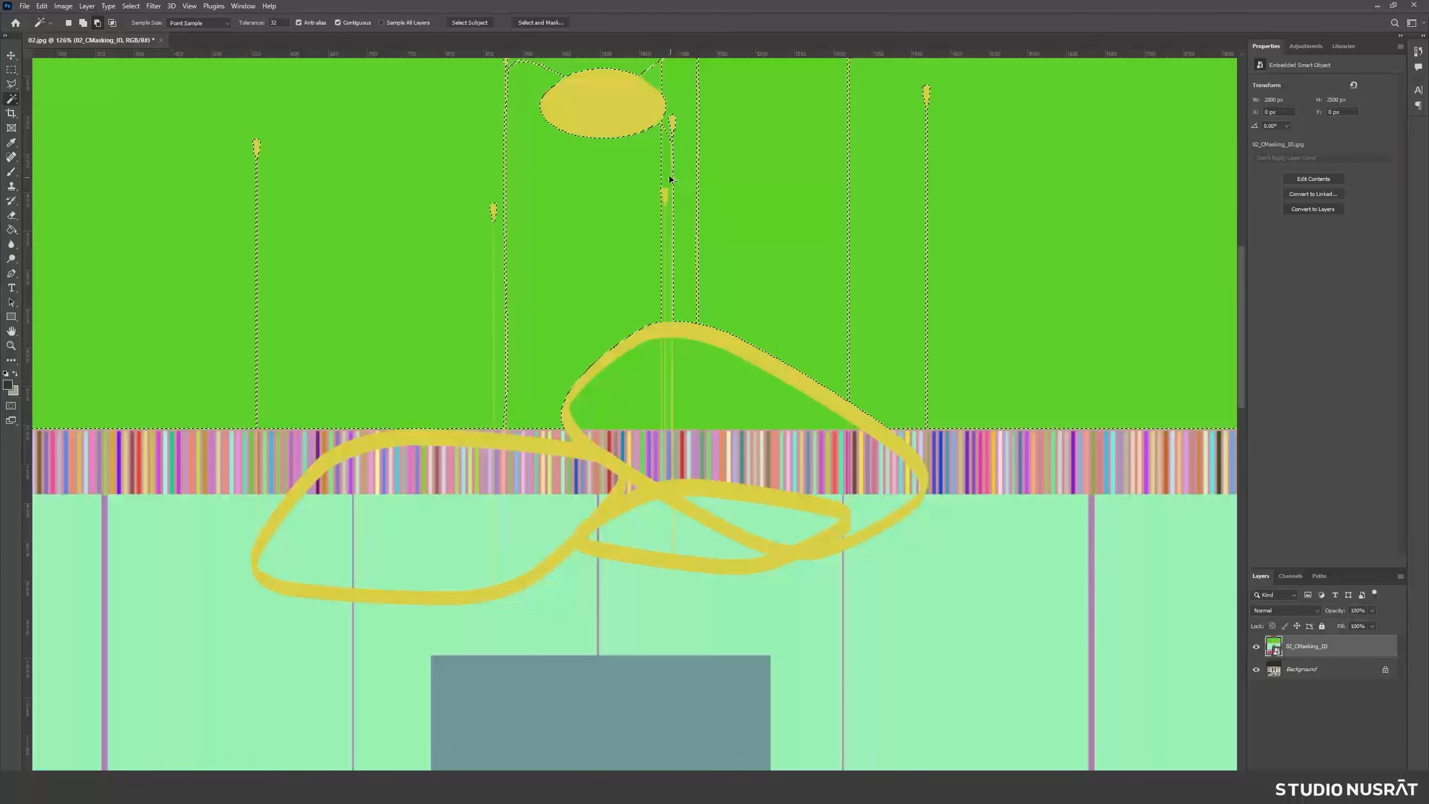
{"action": "scroll", "coordinate": [680, 350], "scroll_direction": "up", "scroll_amount": 3, "text": "alt"}
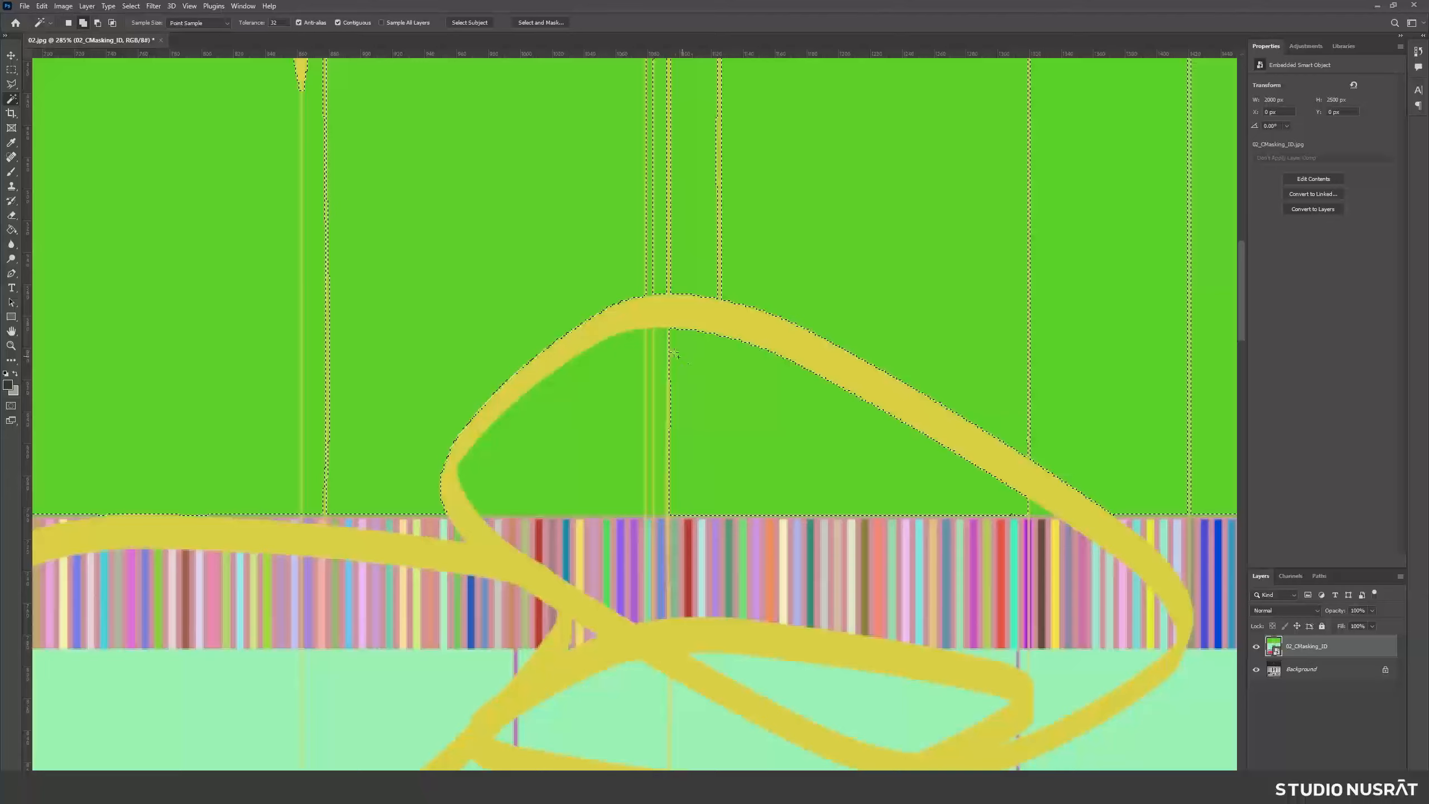
{"action": "scroll", "coordinate": [647, 342], "scroll_direction": "up", "scroll_amount": 2, "text": "alt"}
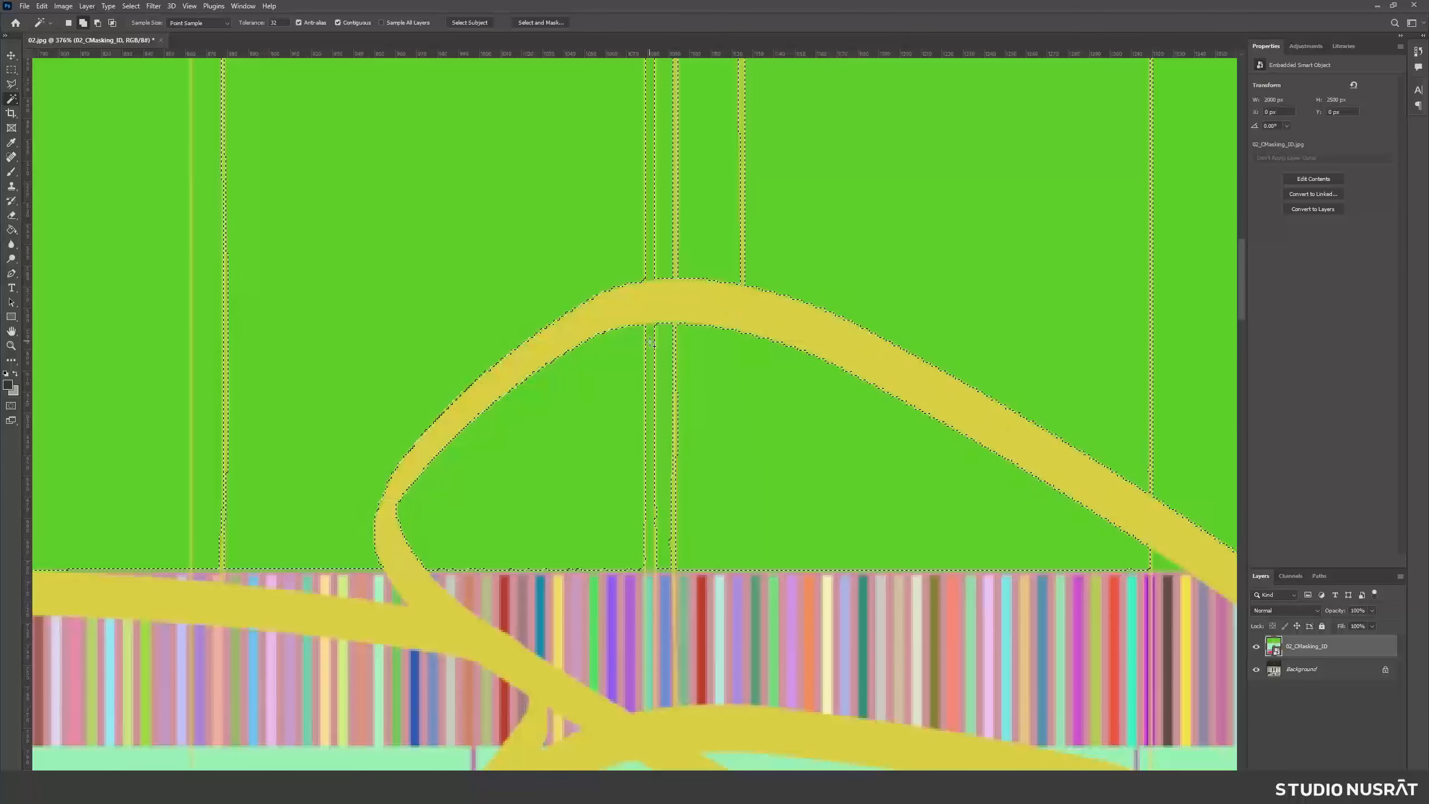
{"action": "scroll", "coordinate": [650, 286], "scroll_direction": "down", "scroll_amount": 4, "text": "alt"}
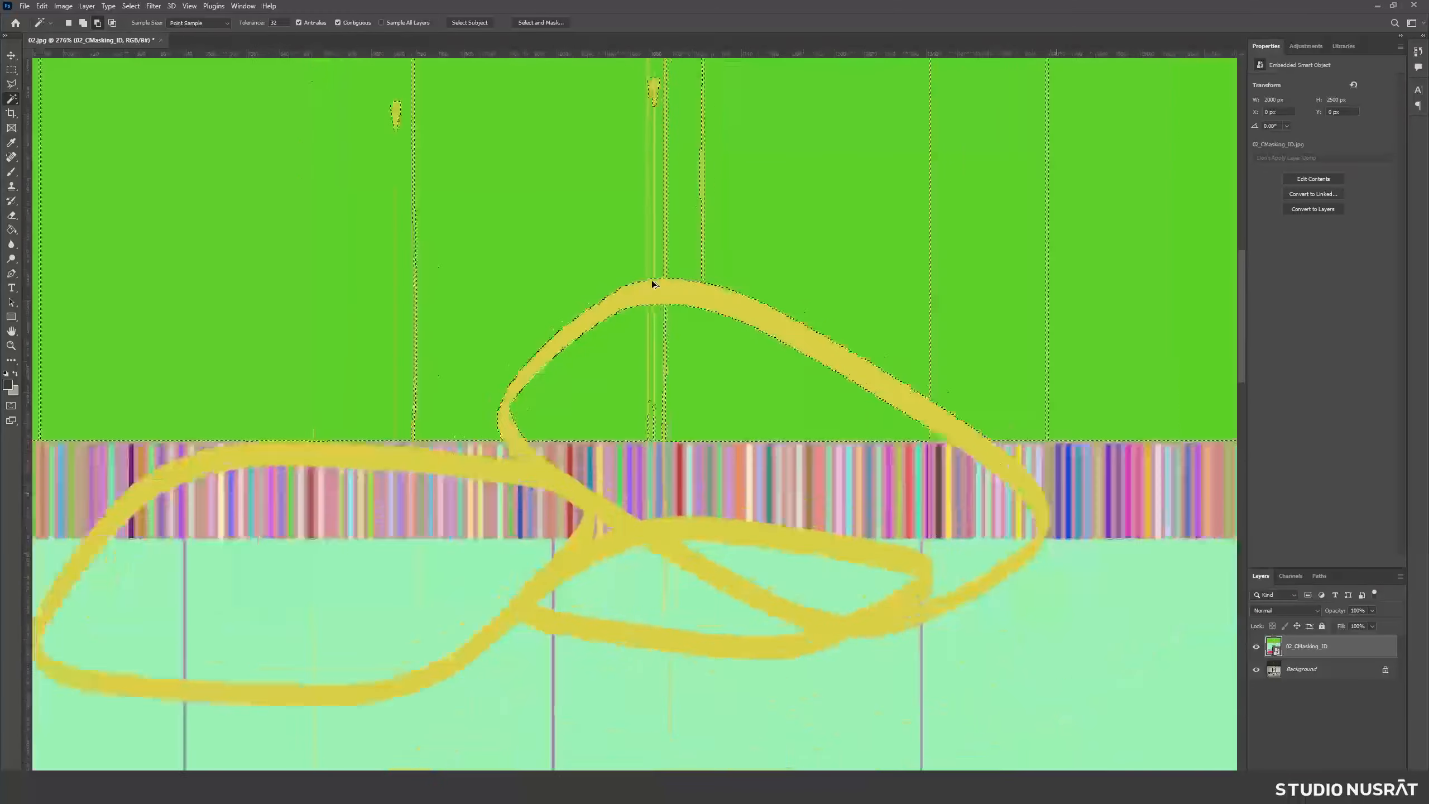
{"action": "scroll", "coordinate": [653, 283], "scroll_direction": "up", "scroll_amount": 1, "text": "alt"}
{"action": "scroll", "coordinate": [780, 285], "scroll_direction": "down", "scroll_amount": 4, "text": "alt"}
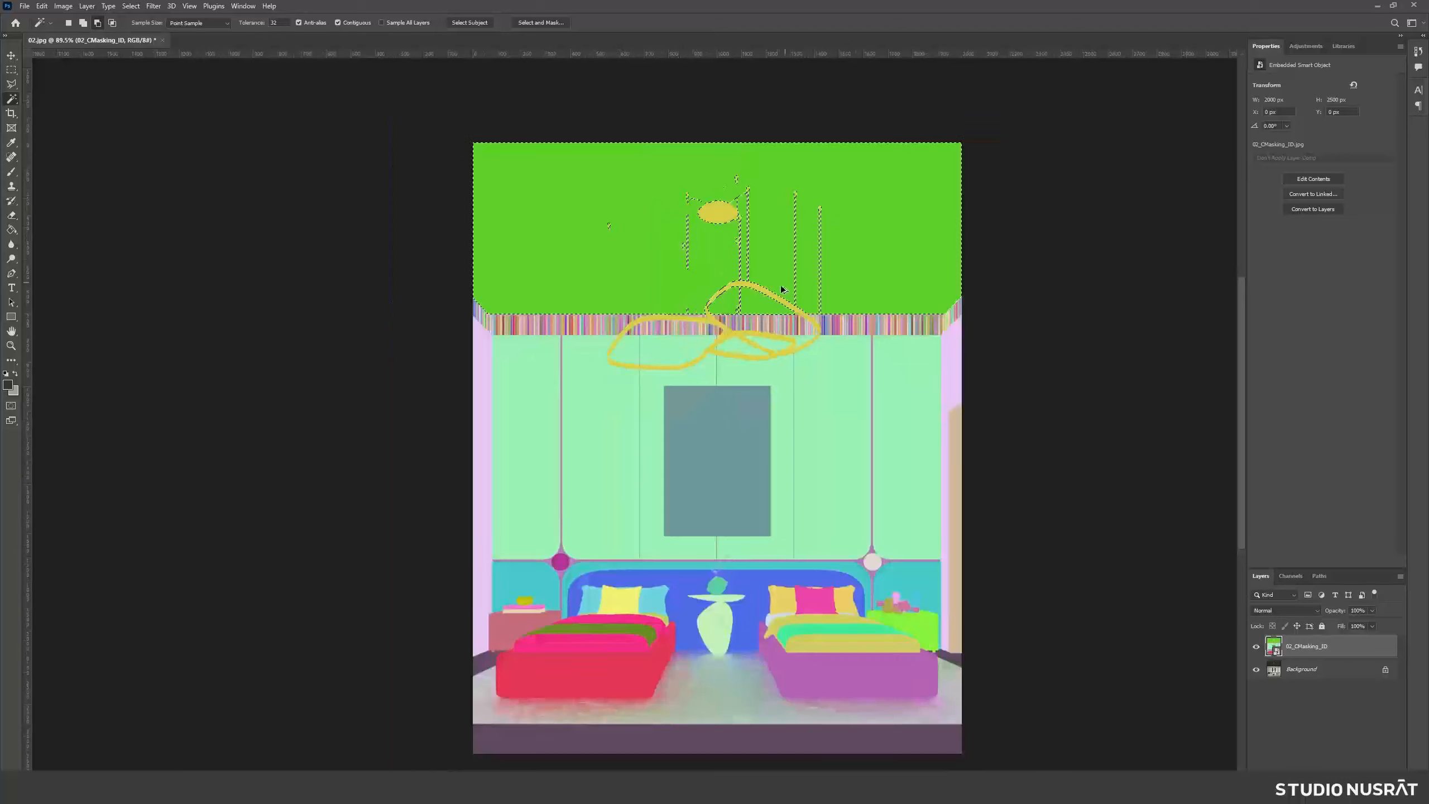
- Add the turquoise wall panels around the headboard and beside the beds to the selection, including the small gaps between the vase twigs
{"action": "scroll", "coordinate": [601, 556], "scroll_direction": "up", "scroll_amount": 3, "text": "alt"}
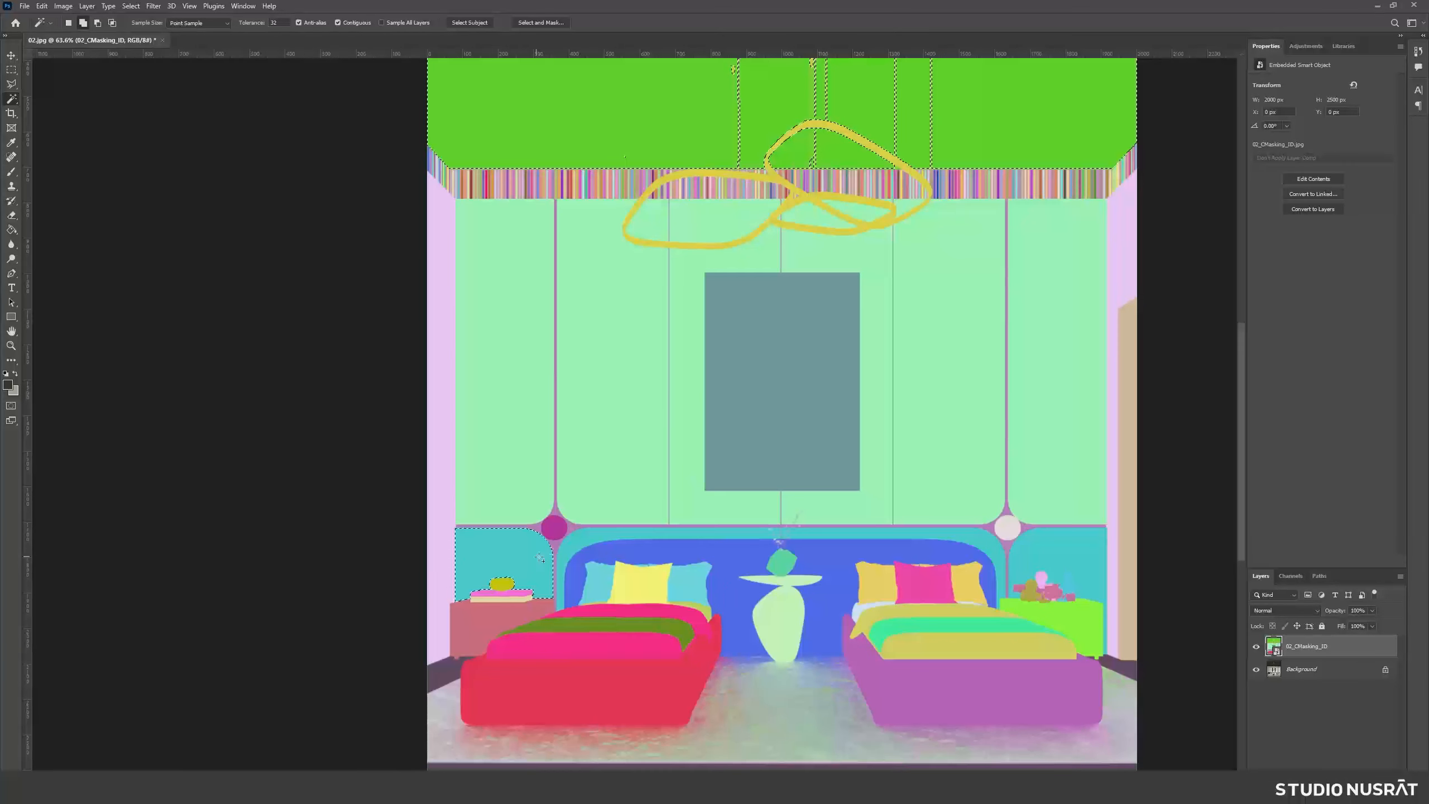
{"action": "left_click", "coordinate": [590, 542], "text": "shift"}
{"action": "left_click", "coordinate": [979, 542], "text": "shift"}
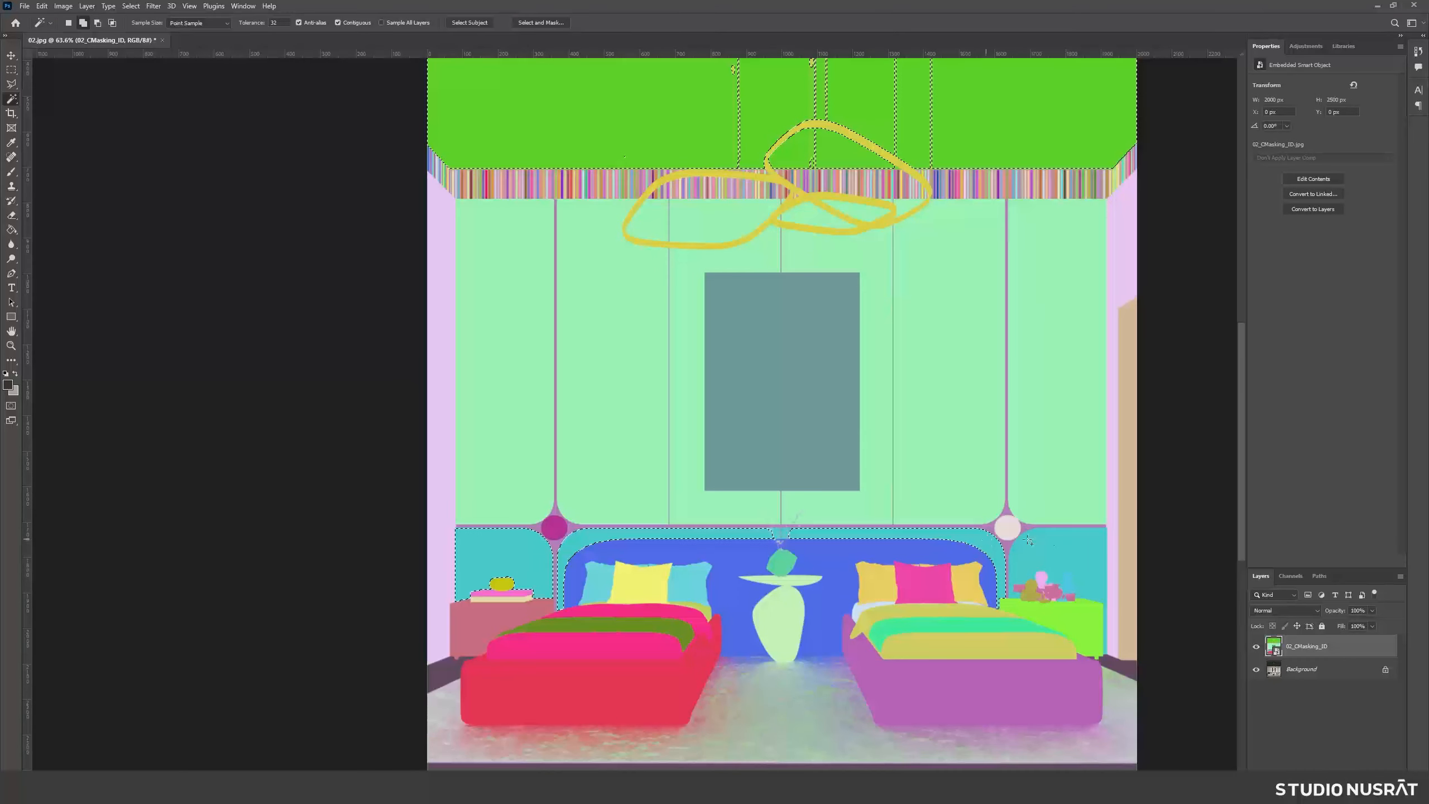
{"action": "scroll", "coordinate": [923, 556], "scroll_direction": "up", "scroll_amount": 3, "text": "alt"}
{"action": "scroll", "coordinate": [591, 489], "scroll_direction": "up", "scroll_amount": 6, "text": "alt"}
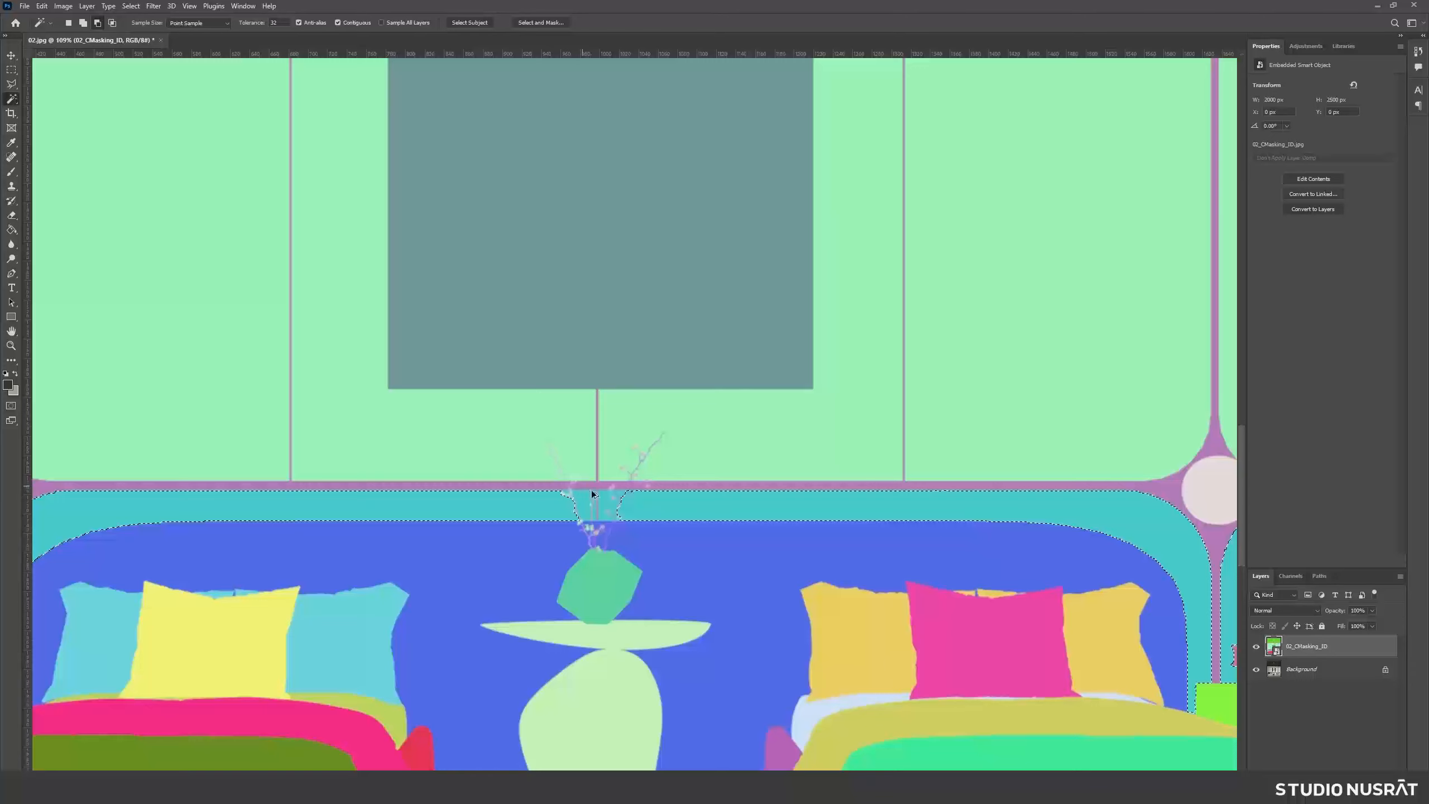
{"action": "left_click", "coordinate": [619, 508], "text": "shift"}
{"action": "left_click", "coordinate": [620, 509], "text": "shift"}
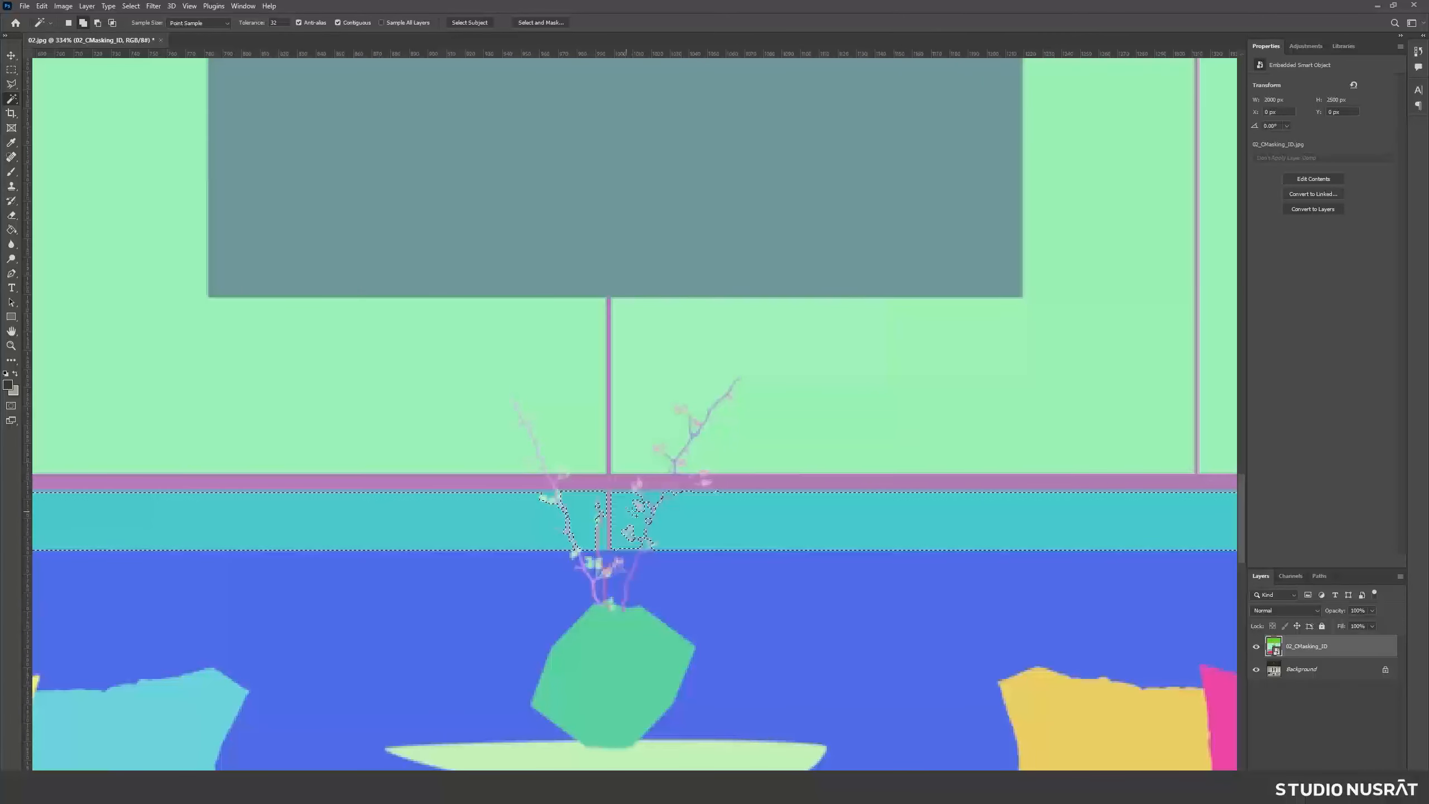
{"action": "left_click", "coordinate": [651, 497], "text": "shift"}
{"action": "scroll", "coordinate": [684, 467], "scroll_direction": "down", "scroll_amount": 5, "text": "alt"}
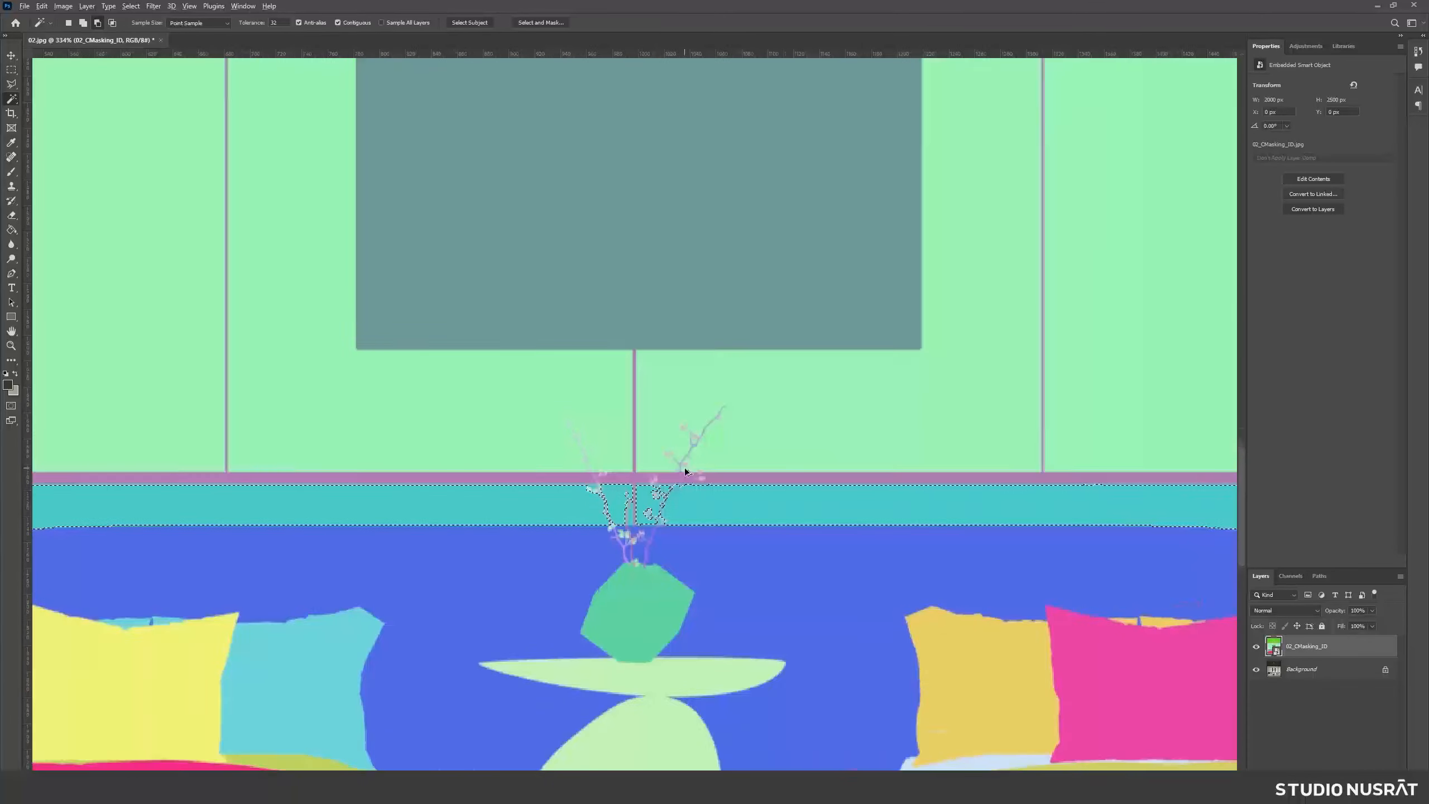
- Add the yellow and pink center cushions and the olive and mint bed throws to the selection
{"action": "left_click", "coordinate": [402, 572], "text": "shift"}
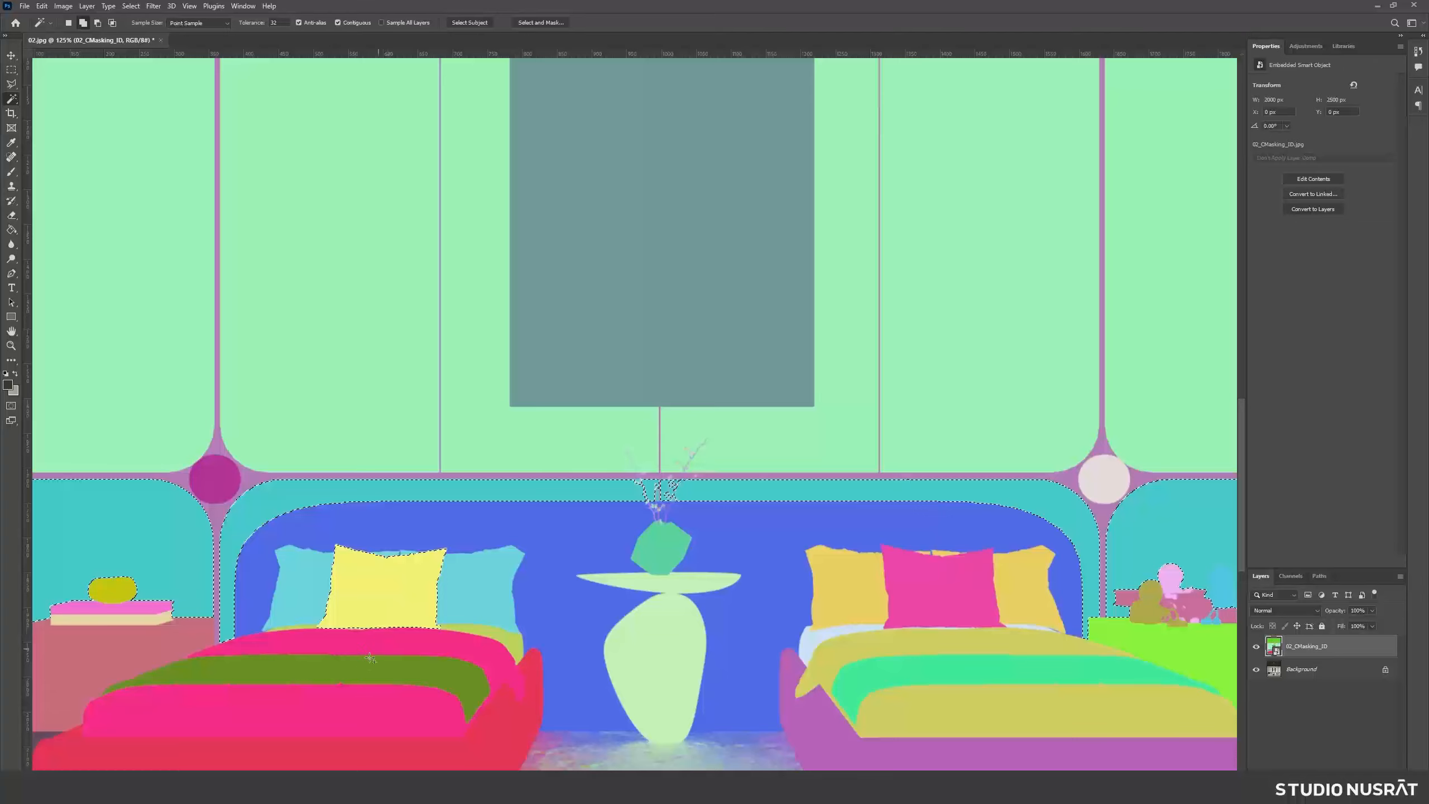
{"action": "left_click", "coordinate": [365, 664], "text": "shift"}
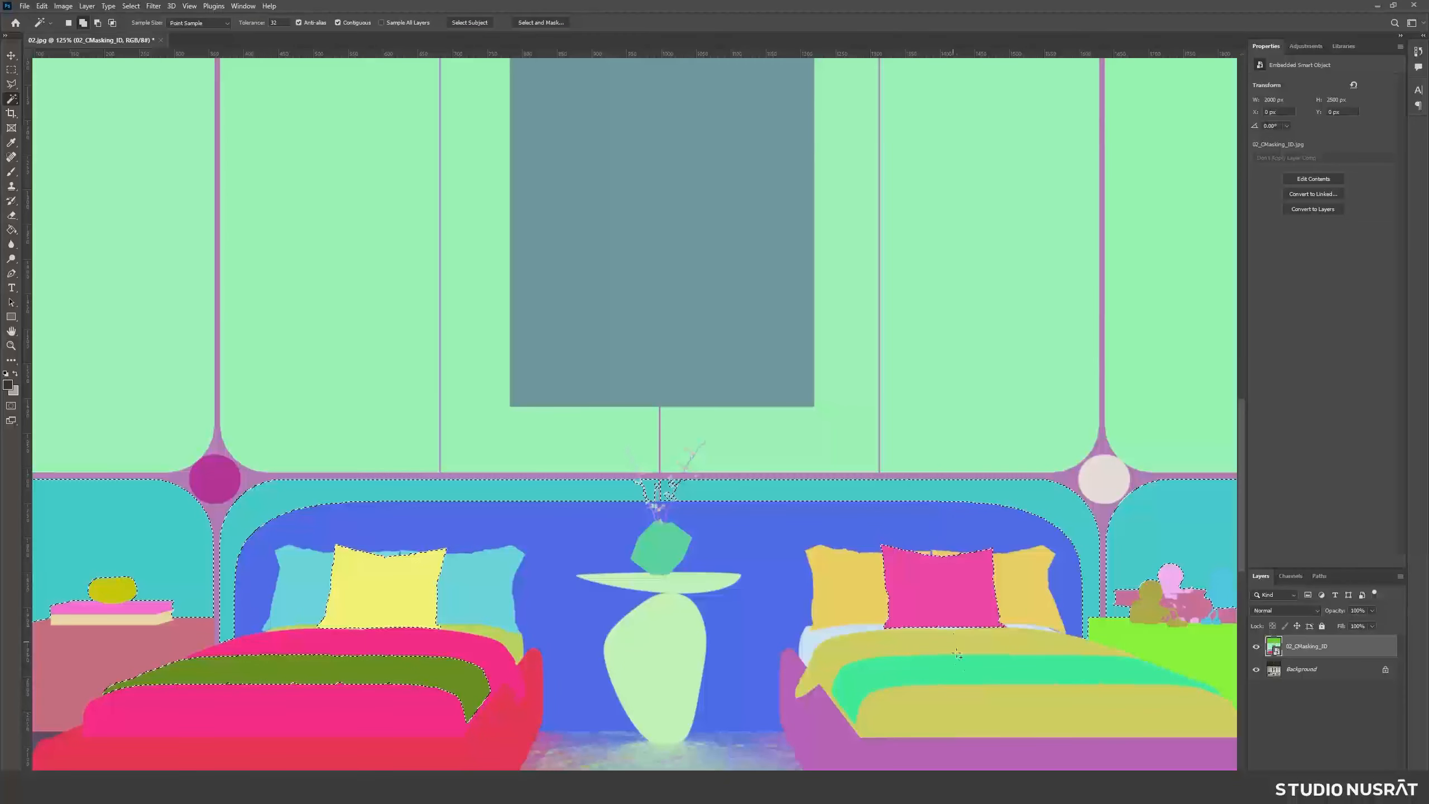
{"action": "scroll", "coordinate": [957, 653], "scroll_direction": "down", "scroll_amount": 6, "text": "alt"}
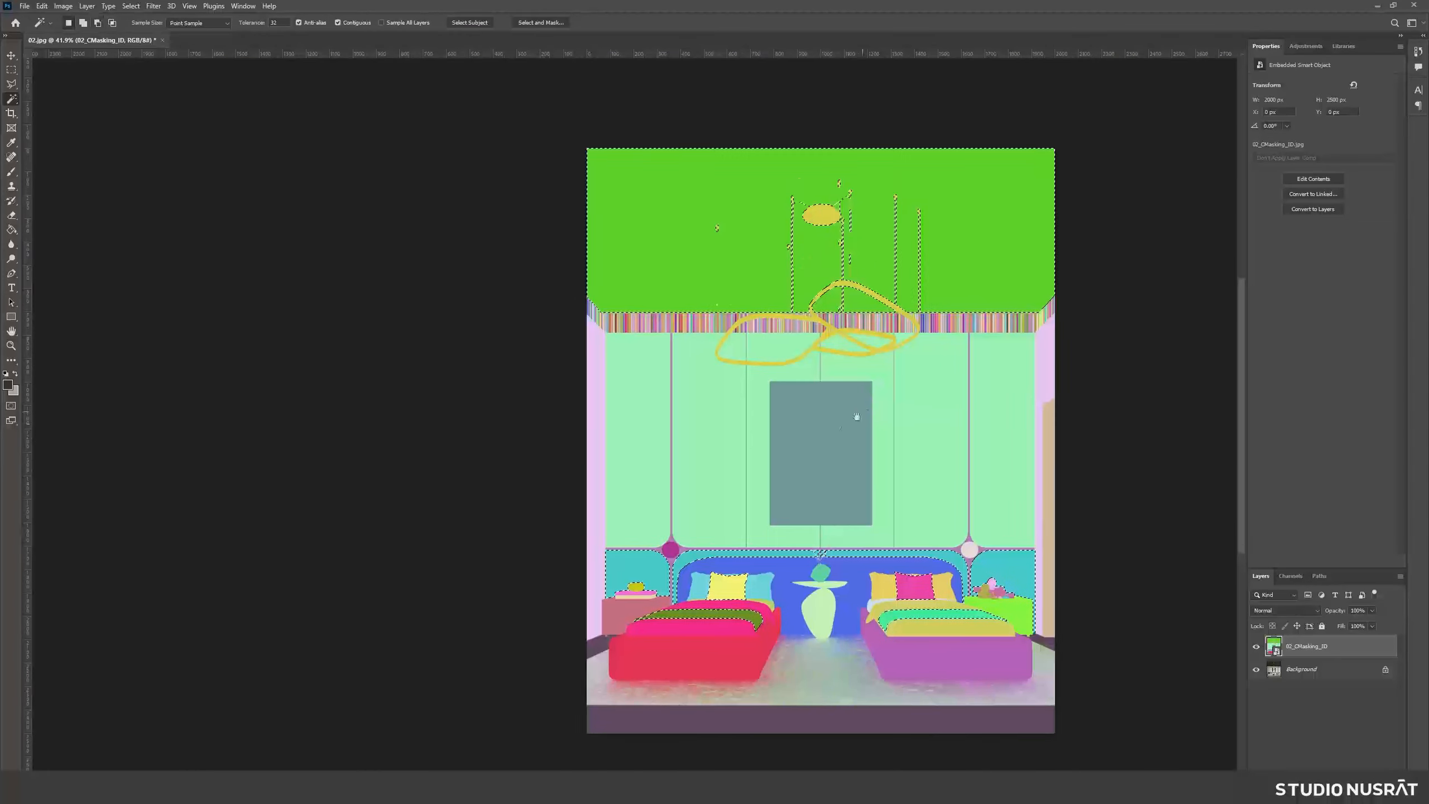
- Add the striped band between the chandelier loop and the right edge of the image to the selection with the Polygonal Lasso
{"action": "scroll", "coordinate": [1002, 319], "scroll_direction": "up", "scroll_amount": 5, "text": "alt"}
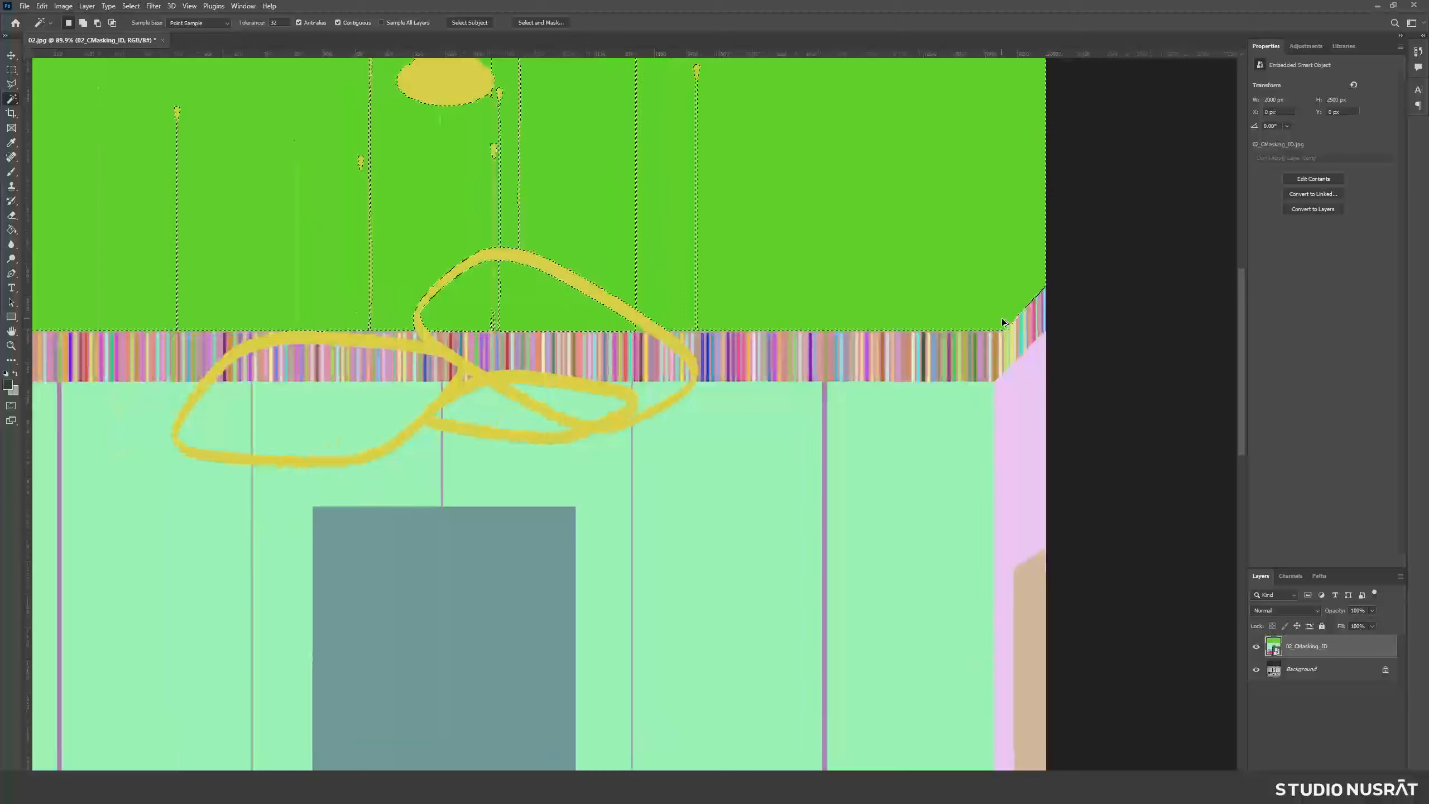
{"action": "scroll", "coordinate": [1001, 321], "scroll_direction": "up", "scroll_amount": 2, "text": "alt"}
{"action": "key", "text": "l"}
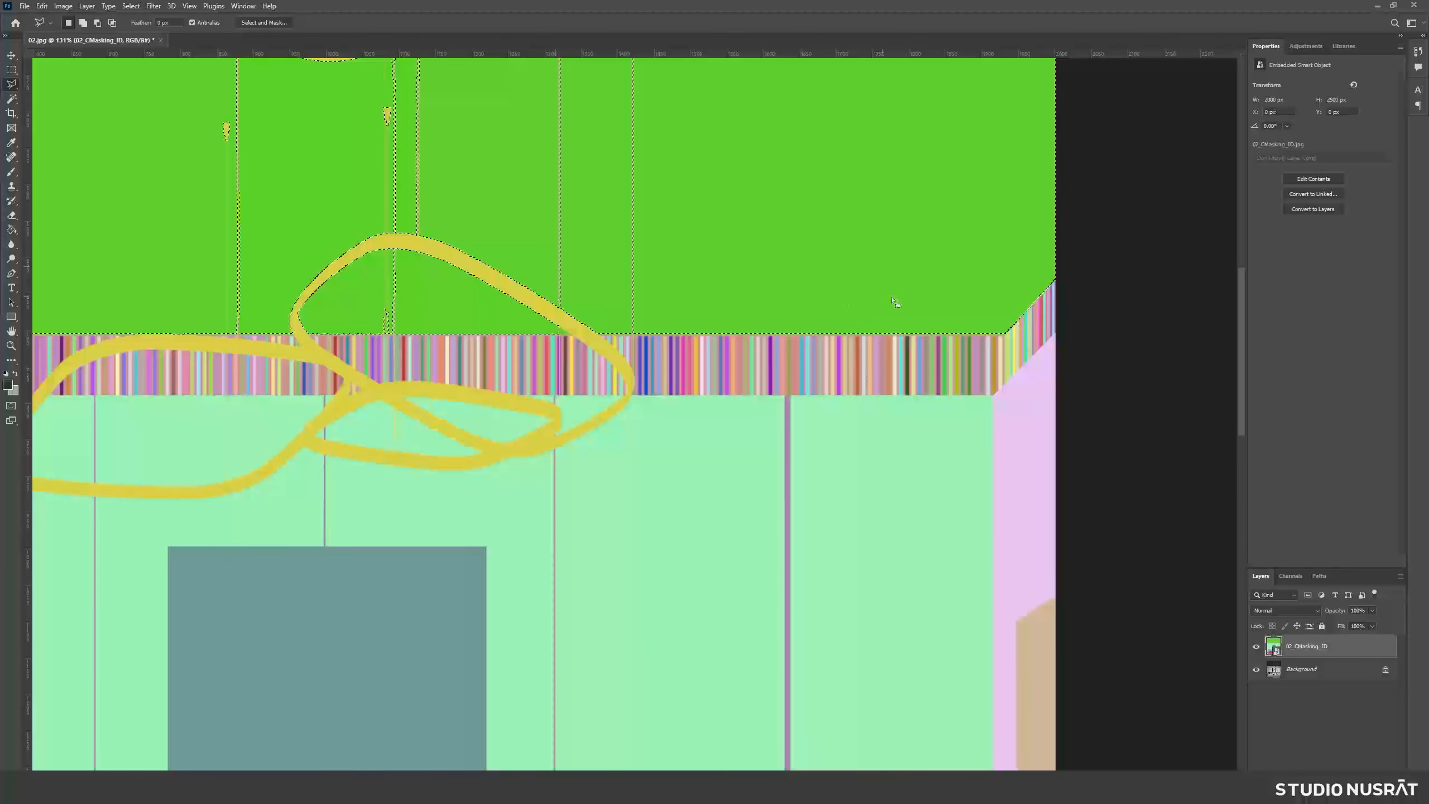
{"action": "scroll", "coordinate": [979, 318], "scroll_direction": "up", "scroll_amount": 3, "text": "alt"}
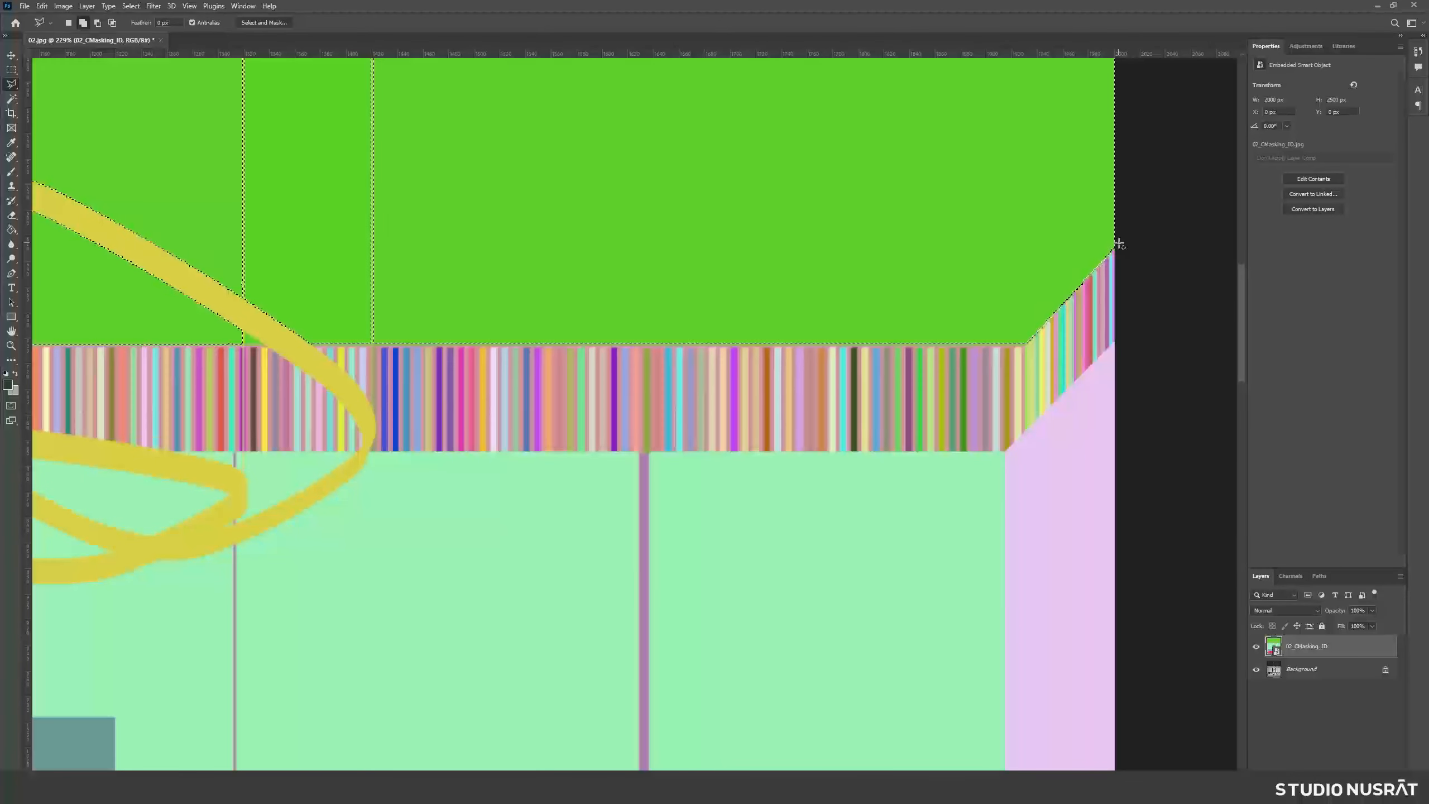
{"action": "left_click", "coordinate": [1118, 246]}
{"action": "left_click", "coordinate": [1025, 340]}
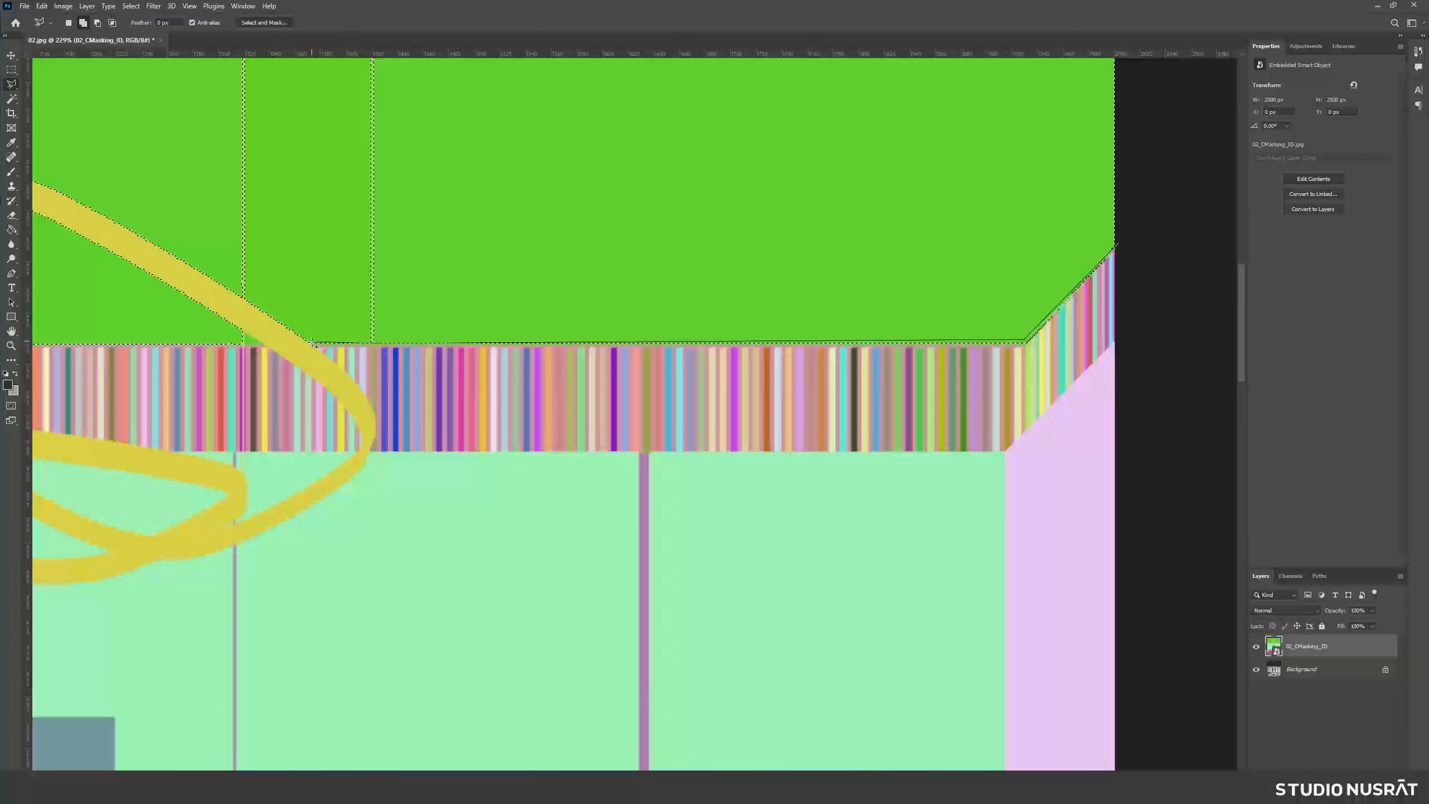
{"action": "left_click", "coordinate": [353, 378]}
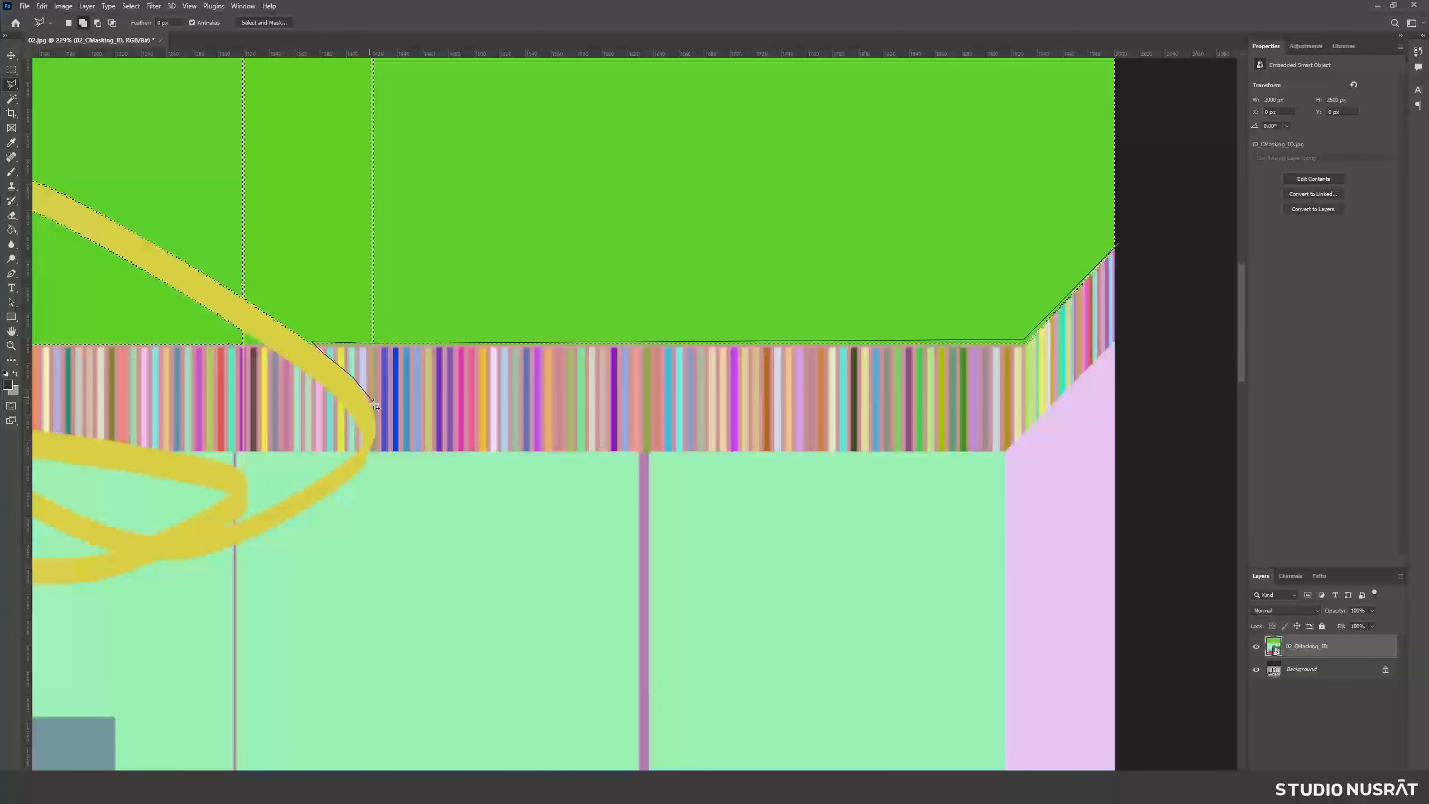
{"action": "left_click", "coordinate": [376, 418]}
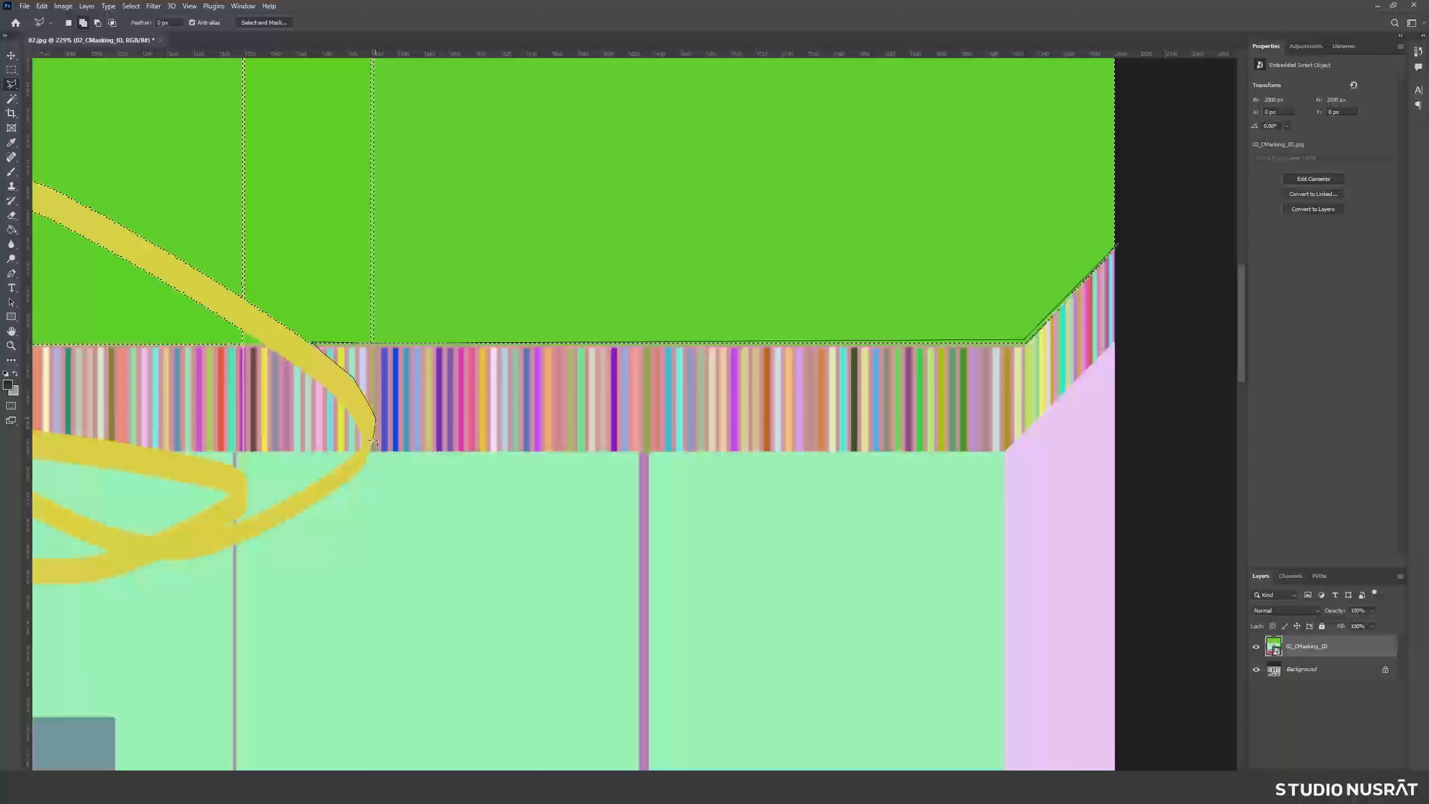
{"action": "left_click", "coordinate": [373, 448]}
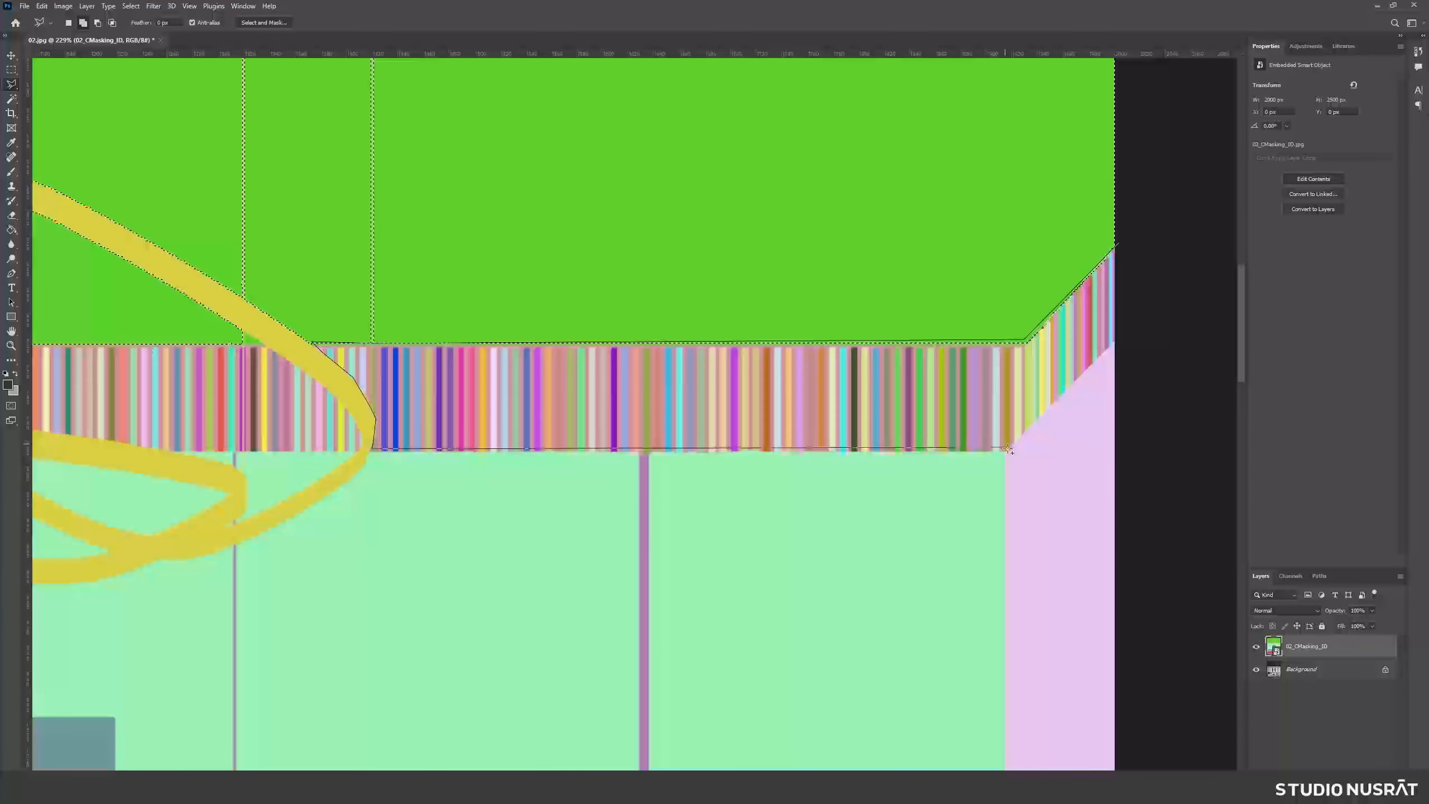
{"action": "double_click", "coordinate": [1116, 337]}
- Extend the selection along the striped band's lower edge up to the corner with the pink side wall
{"action": "scroll", "coordinate": [788, 451], "scroll_direction": "up", "scroll_amount": 1, "text": "alt"}
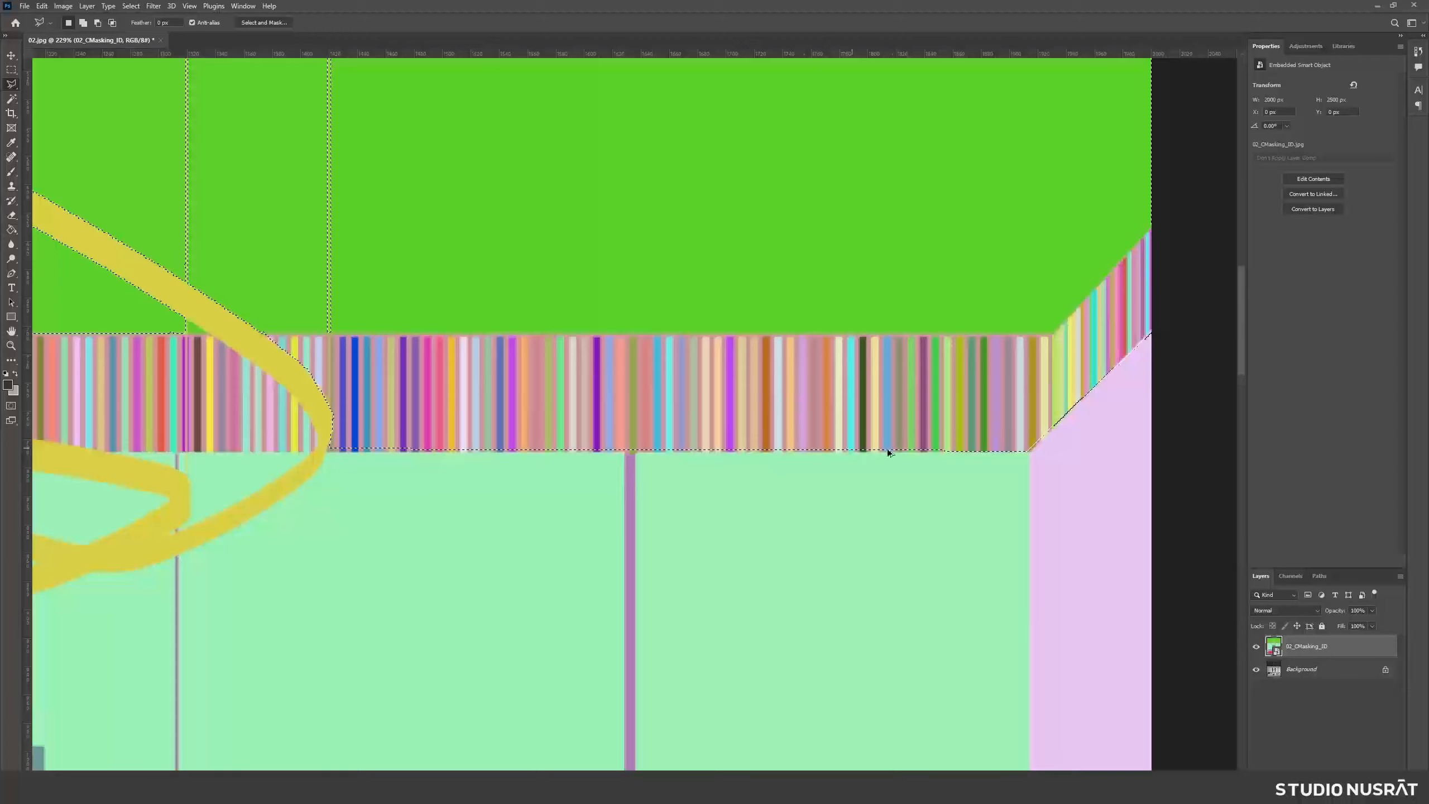
{"action": "scroll", "coordinate": [996, 451], "scroll_direction": "down", "scroll_amount": 1, "text": "alt"}
{"action": "scroll", "coordinate": [1008, 450], "scroll_direction": "up", "scroll_amount": 6, "text": "alt"}
{"action": "left_click", "coordinate": [1044, 455]}
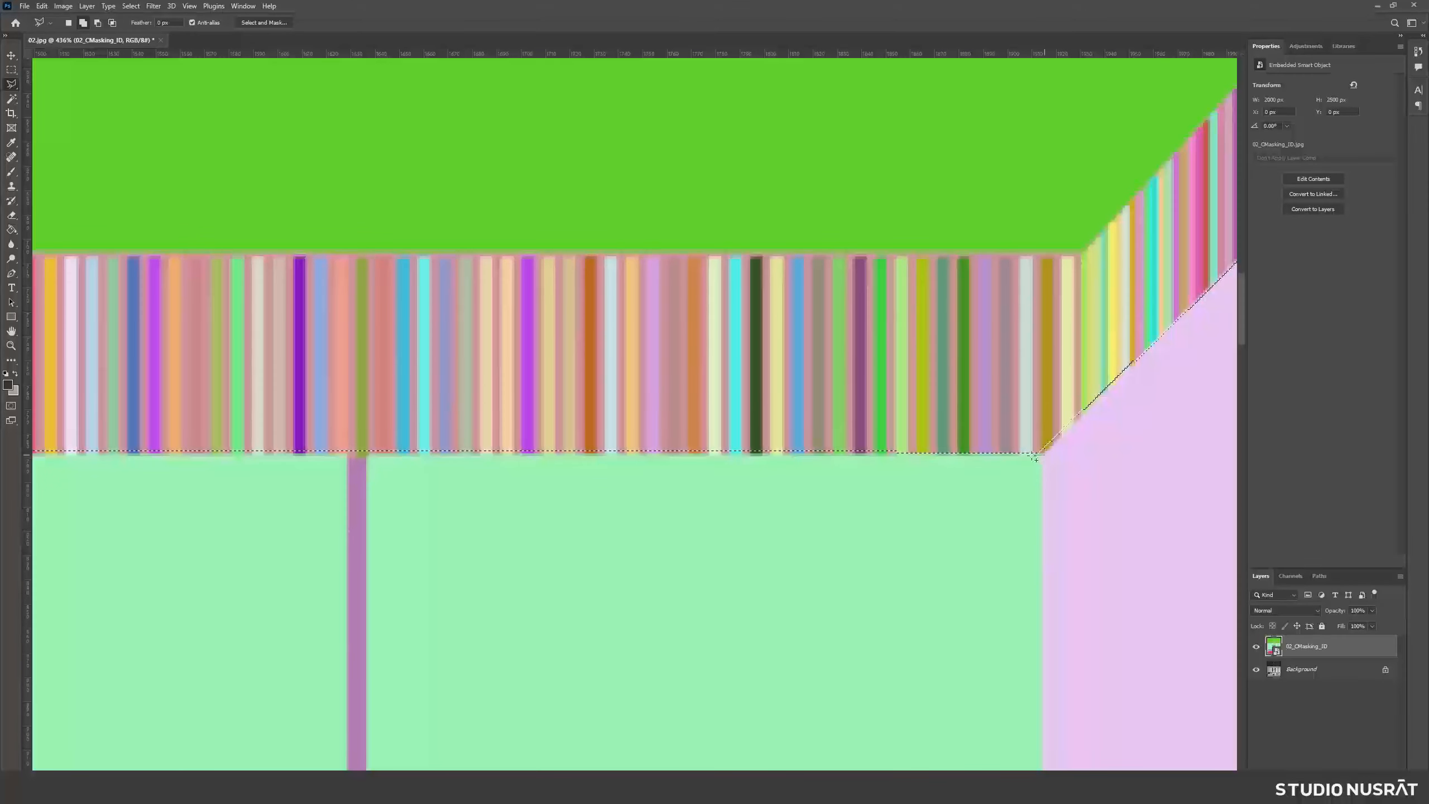
{"action": "left_click", "coordinate": [95, 452]}
{"action": "left_click", "coordinate": [243, 419]}
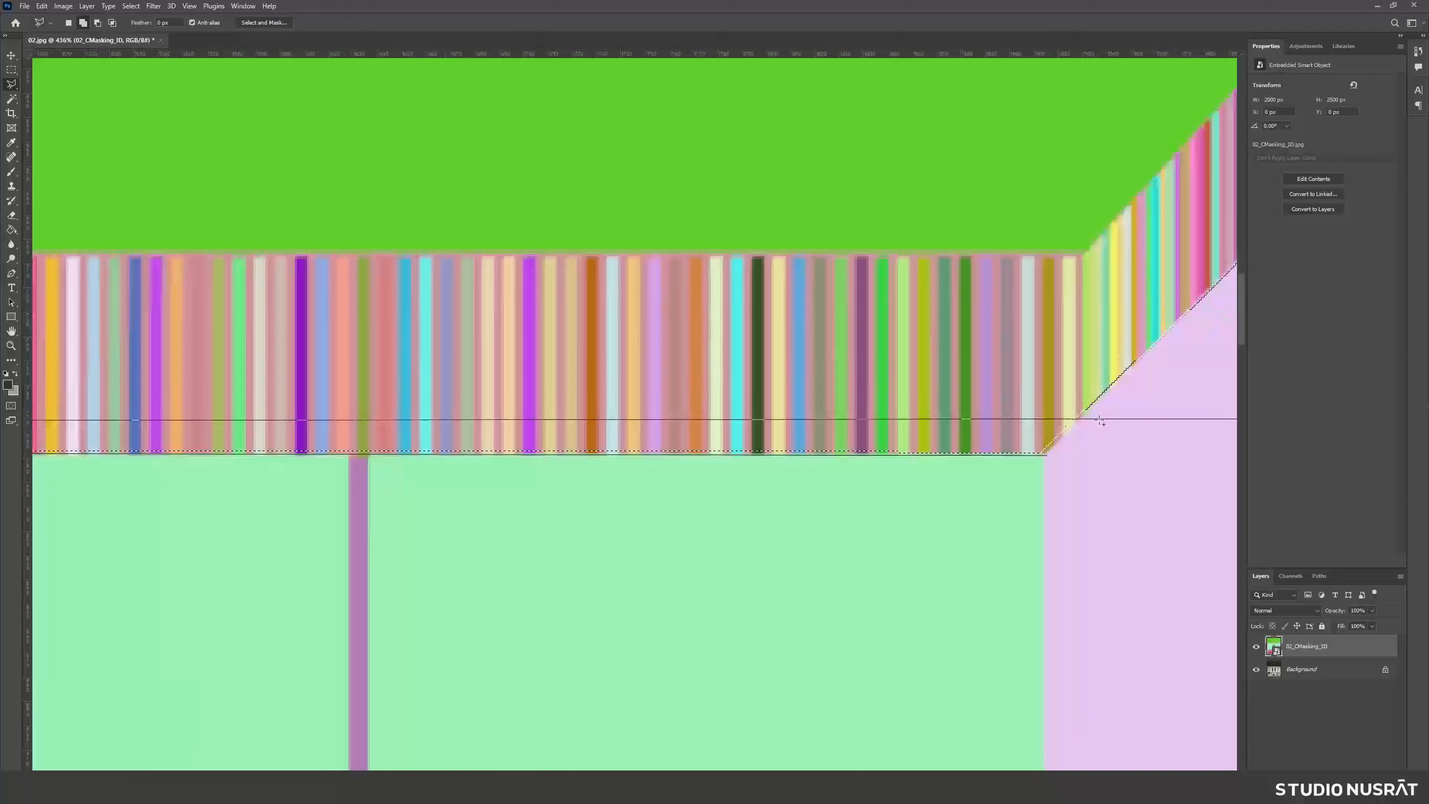
{"action": "left_click", "coordinate": [1045, 450]}
{"action": "scroll", "coordinate": [1009, 456], "scroll_direction": "down", "scroll_amount": 1, "text": "alt"}
{"action": "scroll", "coordinate": [1009, 456], "scroll_direction": "down", "scroll_amount": 6, "text": "alt"}
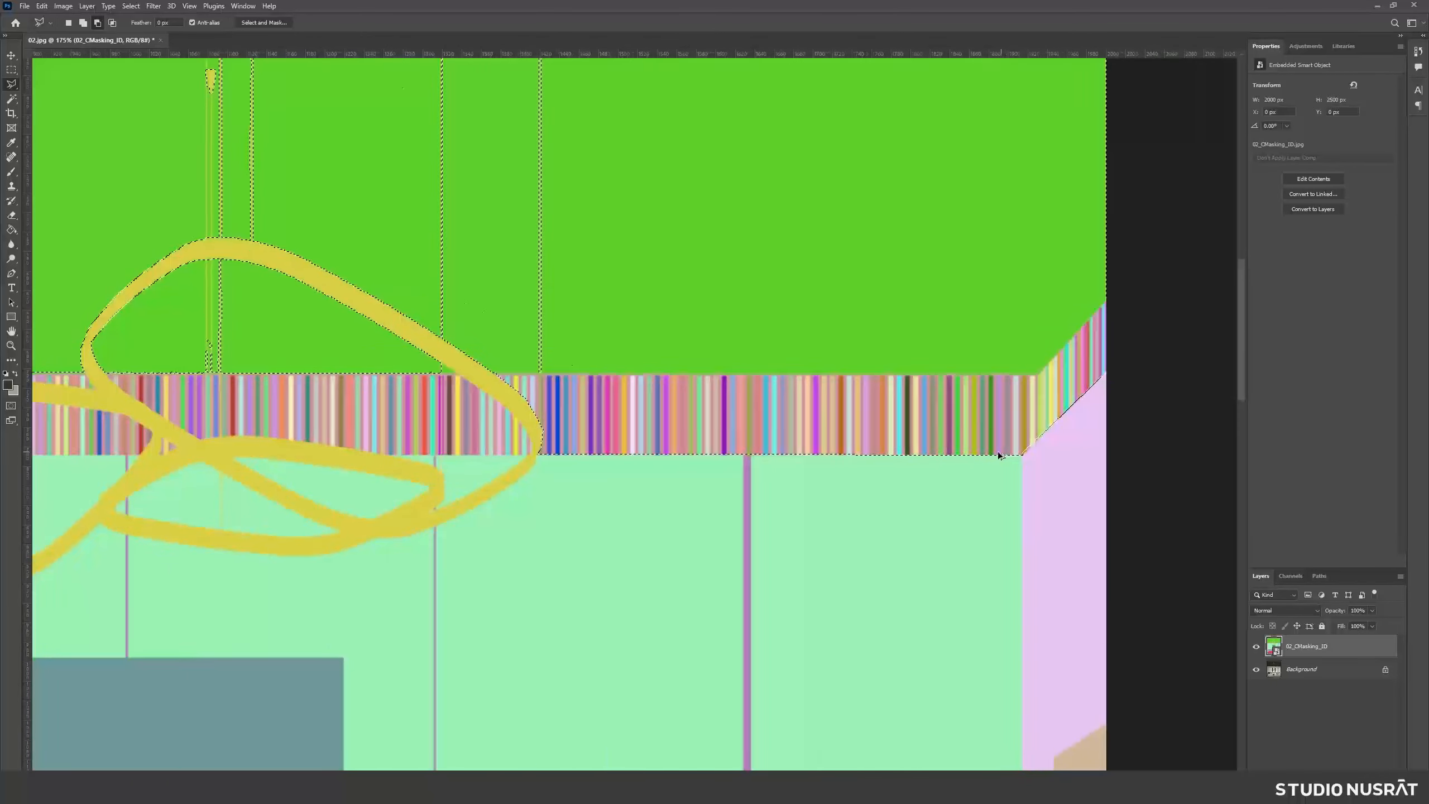
- Start adding the striped band inside the right chandelier loop to the selection, tracing the loop's inner curve down to the band's lower edge
{"action": "left_click_drag", "start_coordinate": [675, 433], "coordinate": [911, 432]}
{"action": "scroll", "coordinate": [909, 409], "scroll_direction": "up", "scroll_amount": 3, "text": "alt"}
{"action": "scroll", "coordinate": [910, 409], "scroll_direction": "up", "scroll_amount": 6, "text": "alt"}
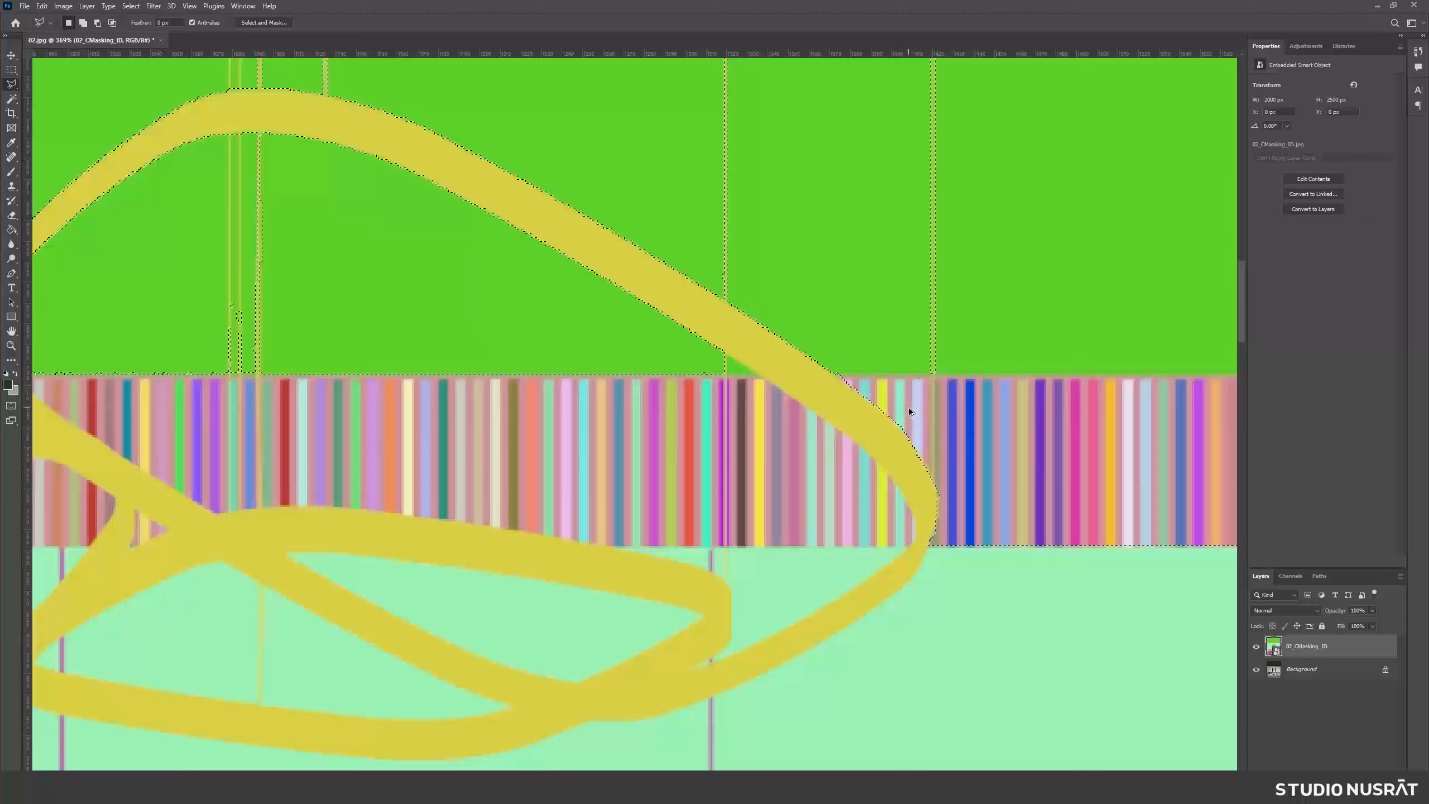
{"action": "scroll", "coordinate": [830, 392], "scroll_direction": "up", "scroll_amount": 2, "text": "alt"}
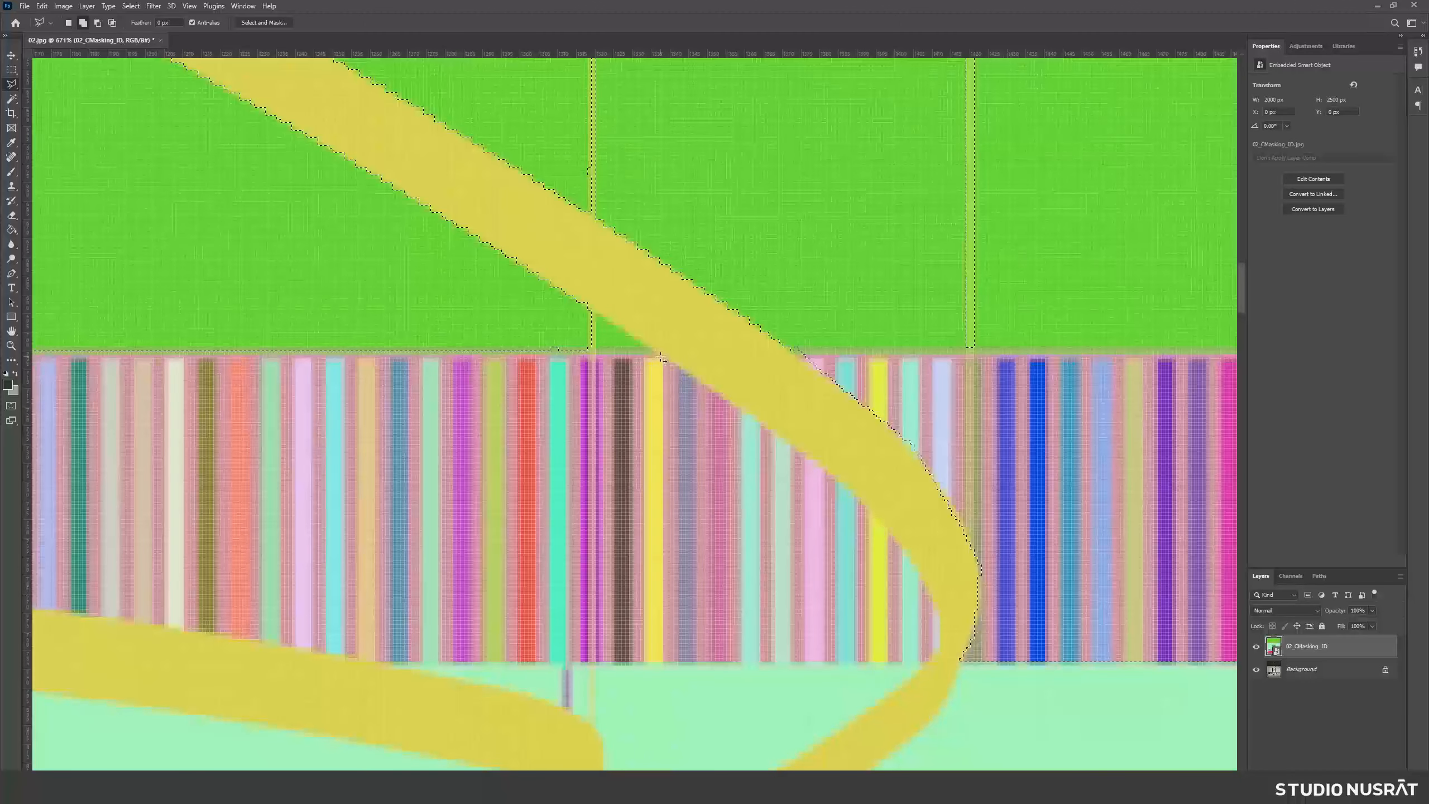
{"action": "left_click", "coordinate": [661, 358]}
{"action": "left_click", "coordinate": [825, 465]}
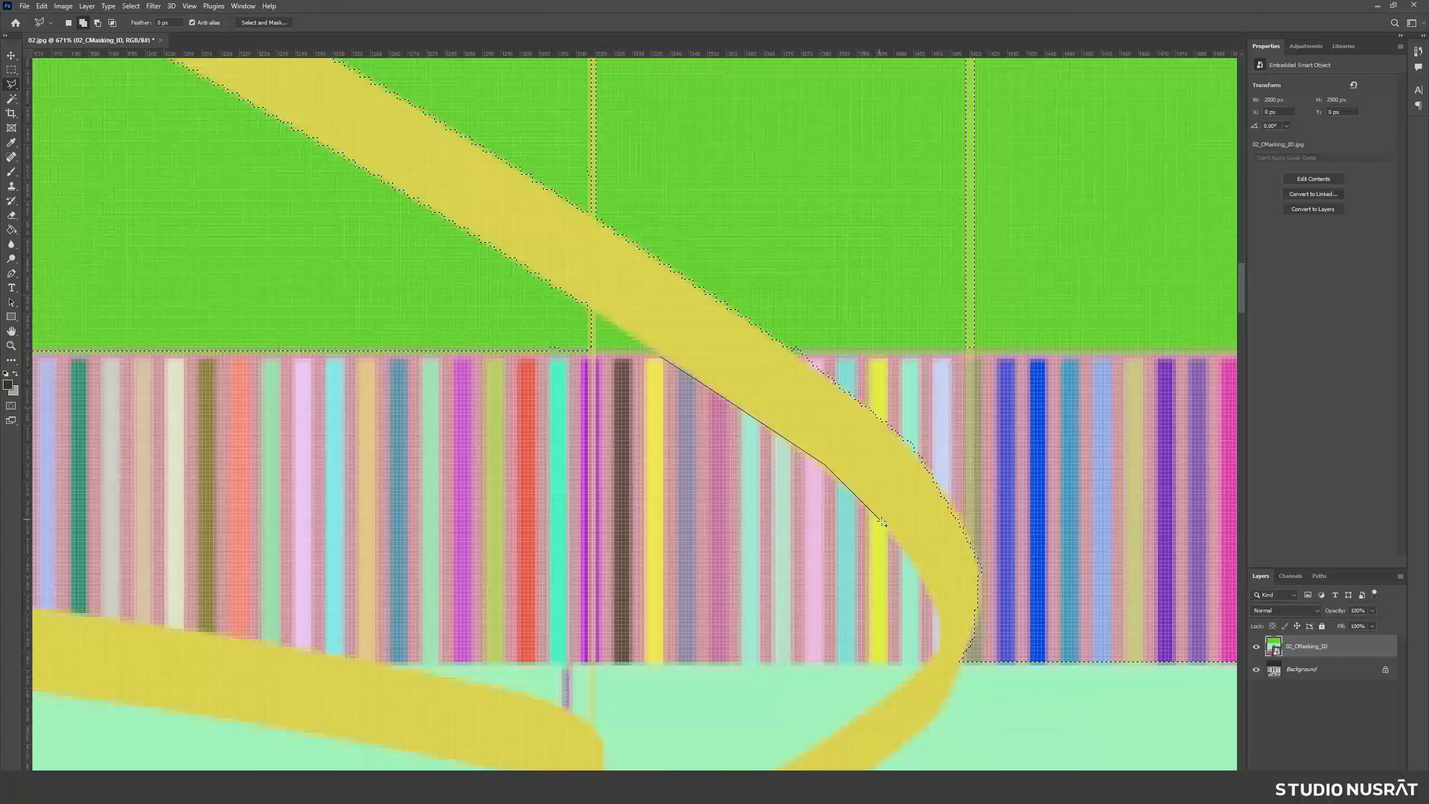
{"action": "left_click", "coordinate": [931, 581]}
{"action": "left_click", "coordinate": [944, 620]}
{"action": "left_click", "coordinate": [944, 648]}
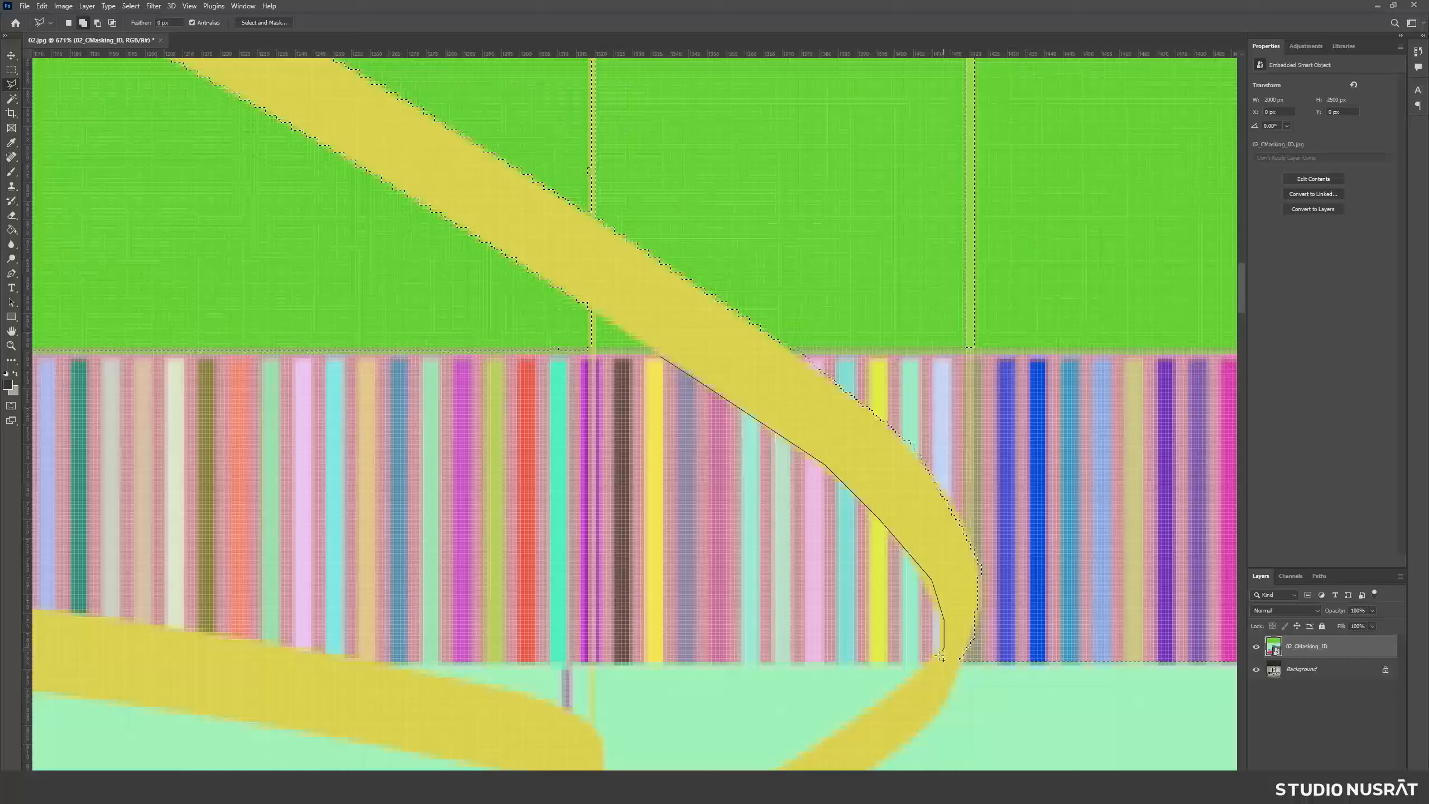
{"action": "left_click", "coordinate": [928, 662]}
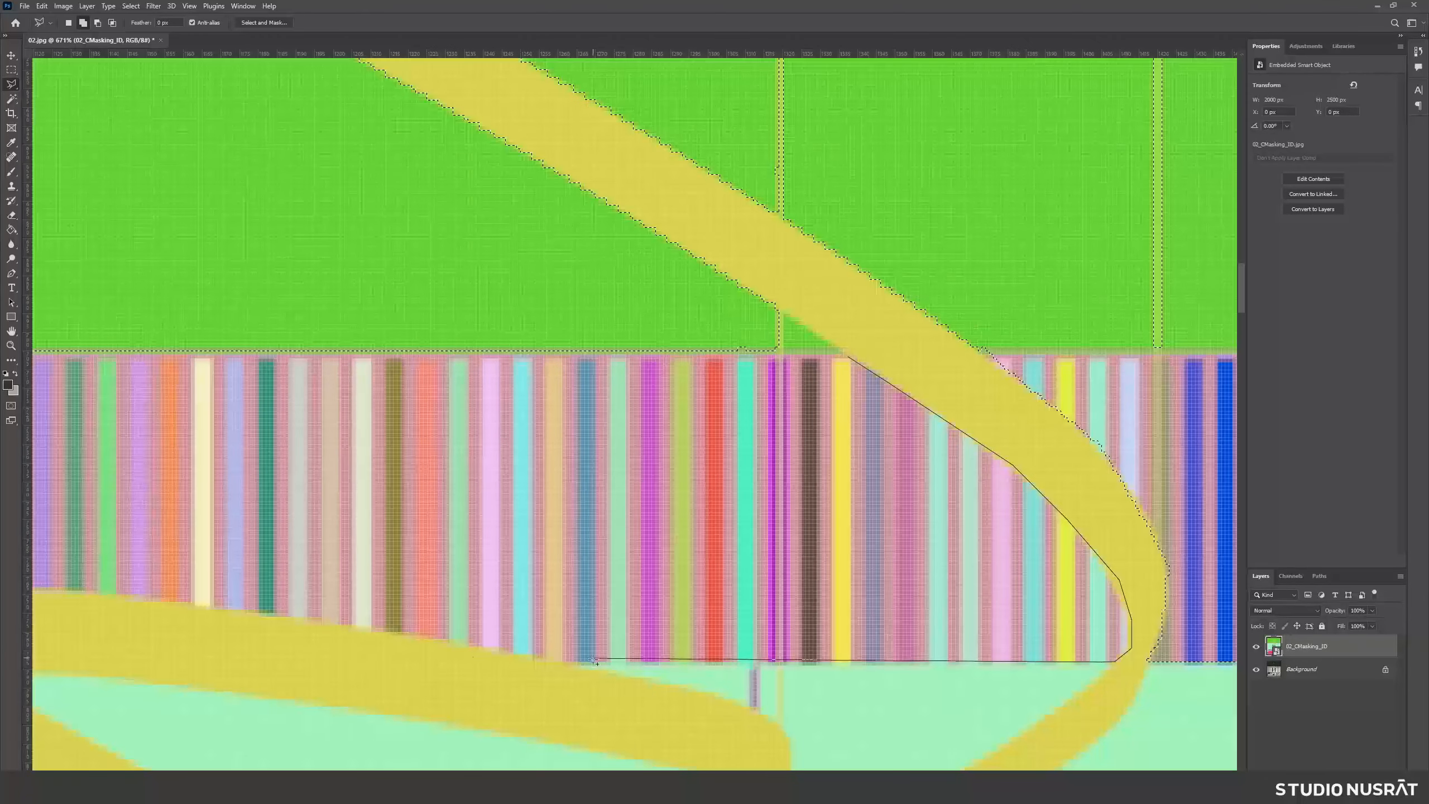
- Continue the outline along the lower yellow ring to the hanging wire and close it along the band's upper edge
{"action": "left_click", "coordinate": [560, 664]}
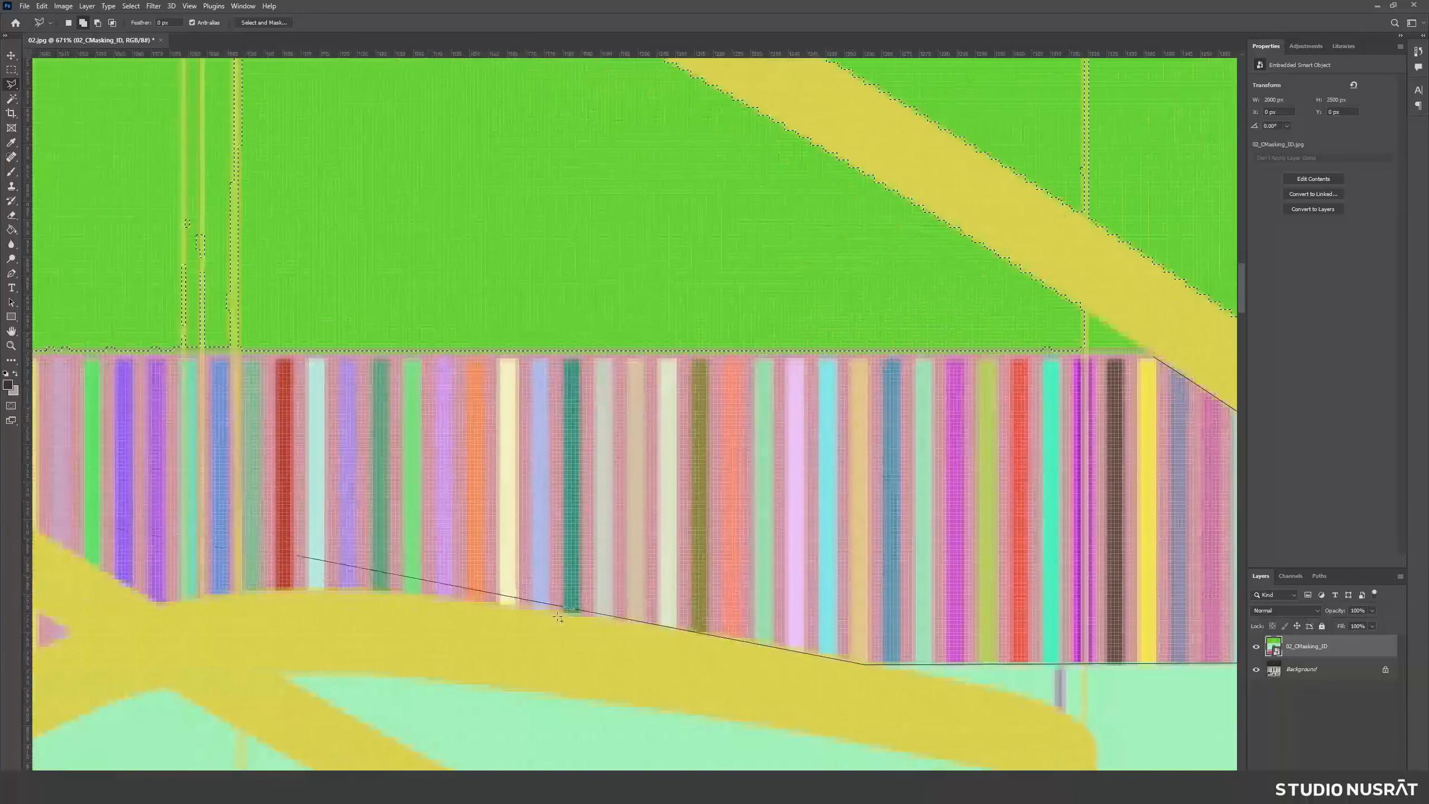
{"action": "left_click", "coordinate": [571, 612]}
{"action": "left_click", "coordinate": [494, 600]}
{"action": "left_click", "coordinate": [345, 590]}
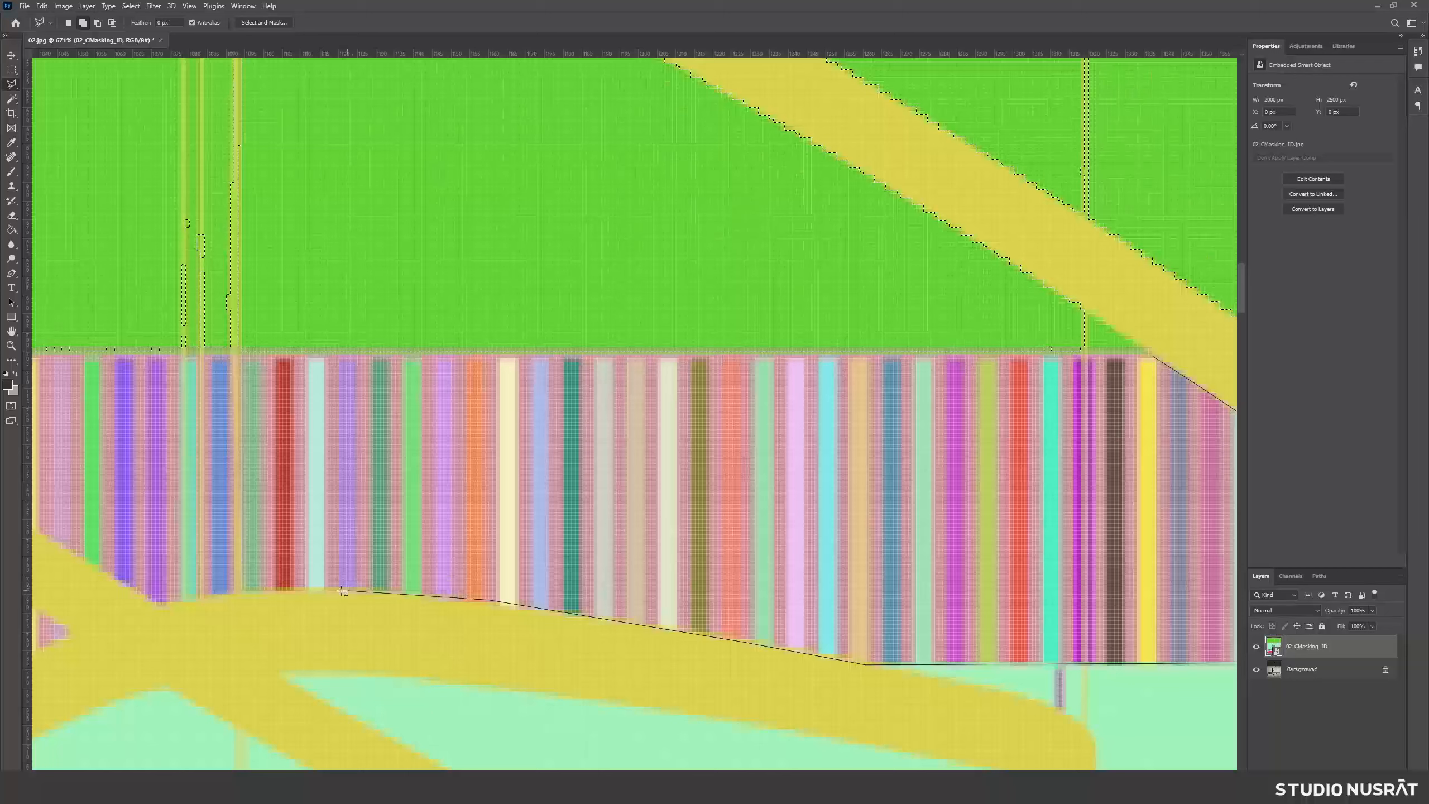
{"action": "left_click", "coordinate": [242, 592]}
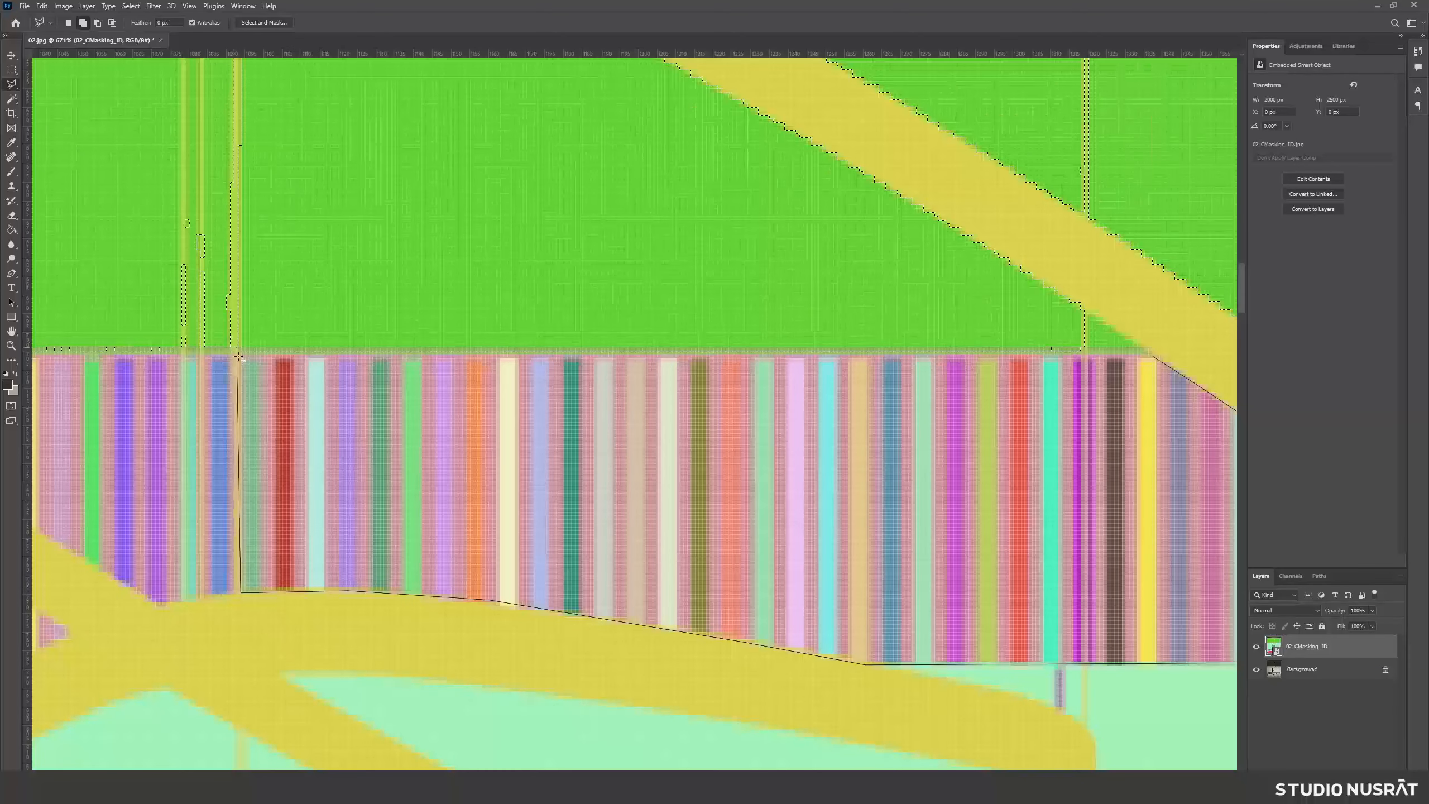
{"action": "left_click", "coordinate": [239, 358]}
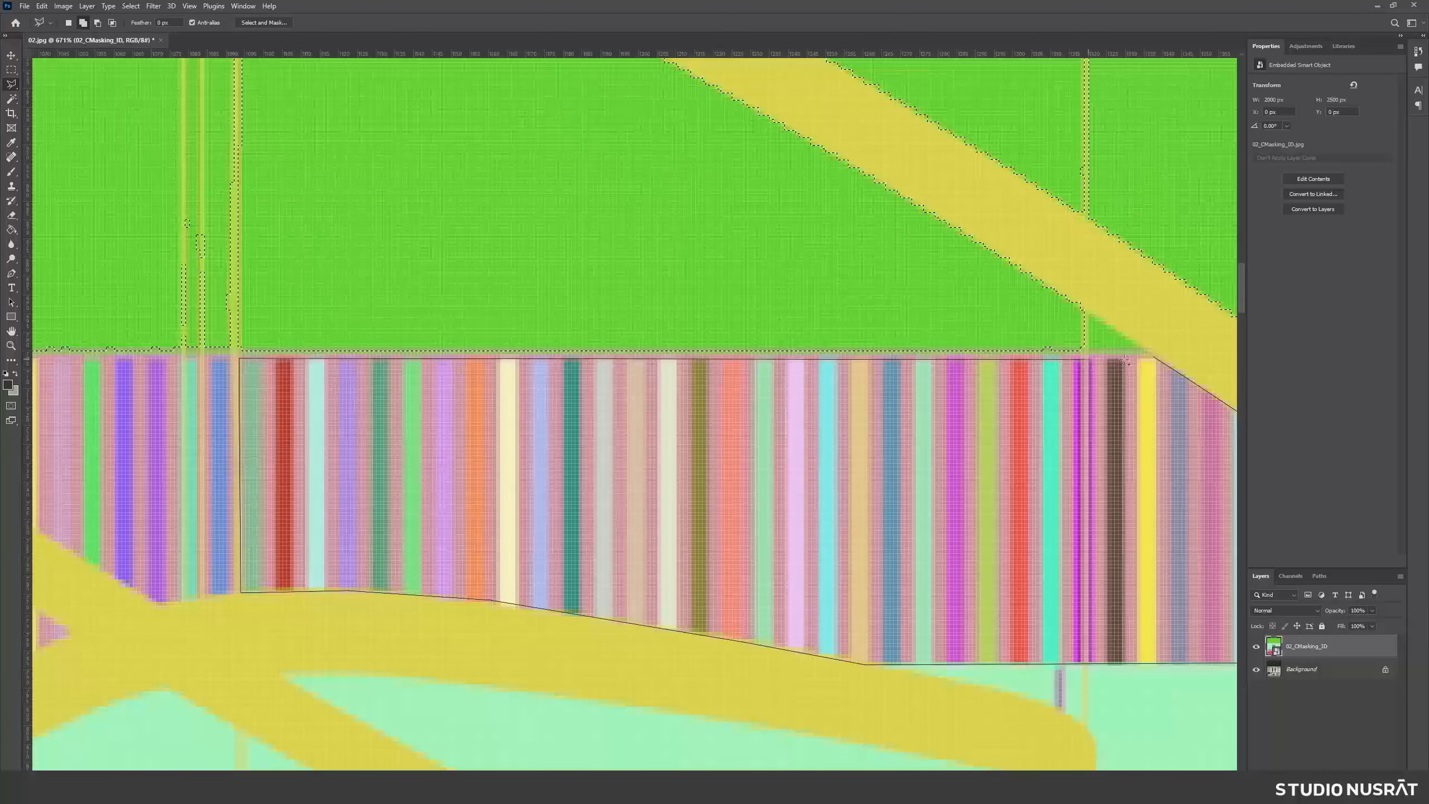
{"action": "left_click", "coordinate": [1150, 358]}
- Add the narrow blue-striped section of the band between the thick and thin hanging wires to the selection
{"action": "scroll", "coordinate": [1071, 388], "scroll_direction": "down", "scroll_amount": 7, "text": "alt"}
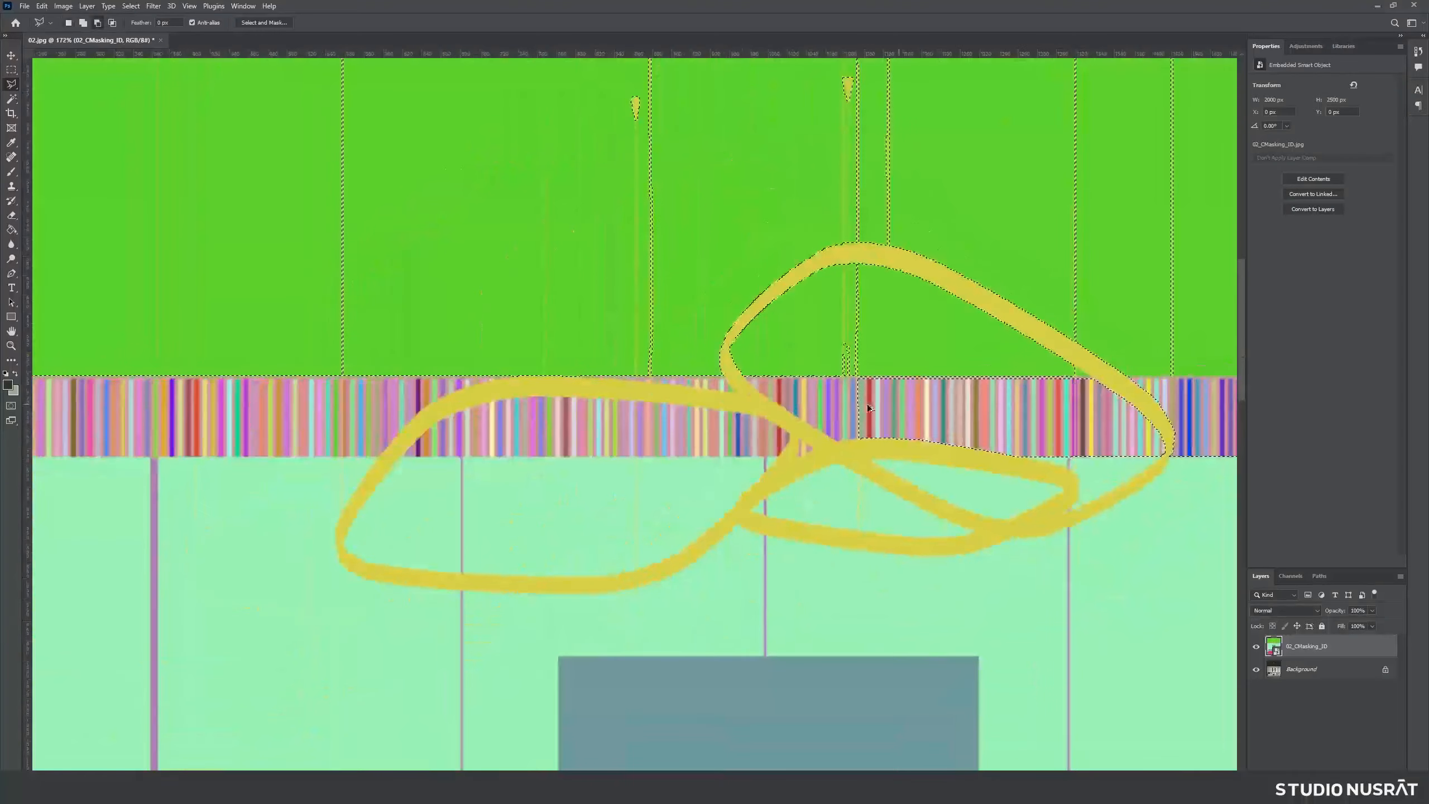
{"action": "scroll", "coordinate": [867, 404], "scroll_direction": "up", "scroll_amount": 2, "text": "alt"}
{"action": "scroll", "coordinate": [868, 363], "scroll_direction": "up", "scroll_amount": 8, "text": "alt"}
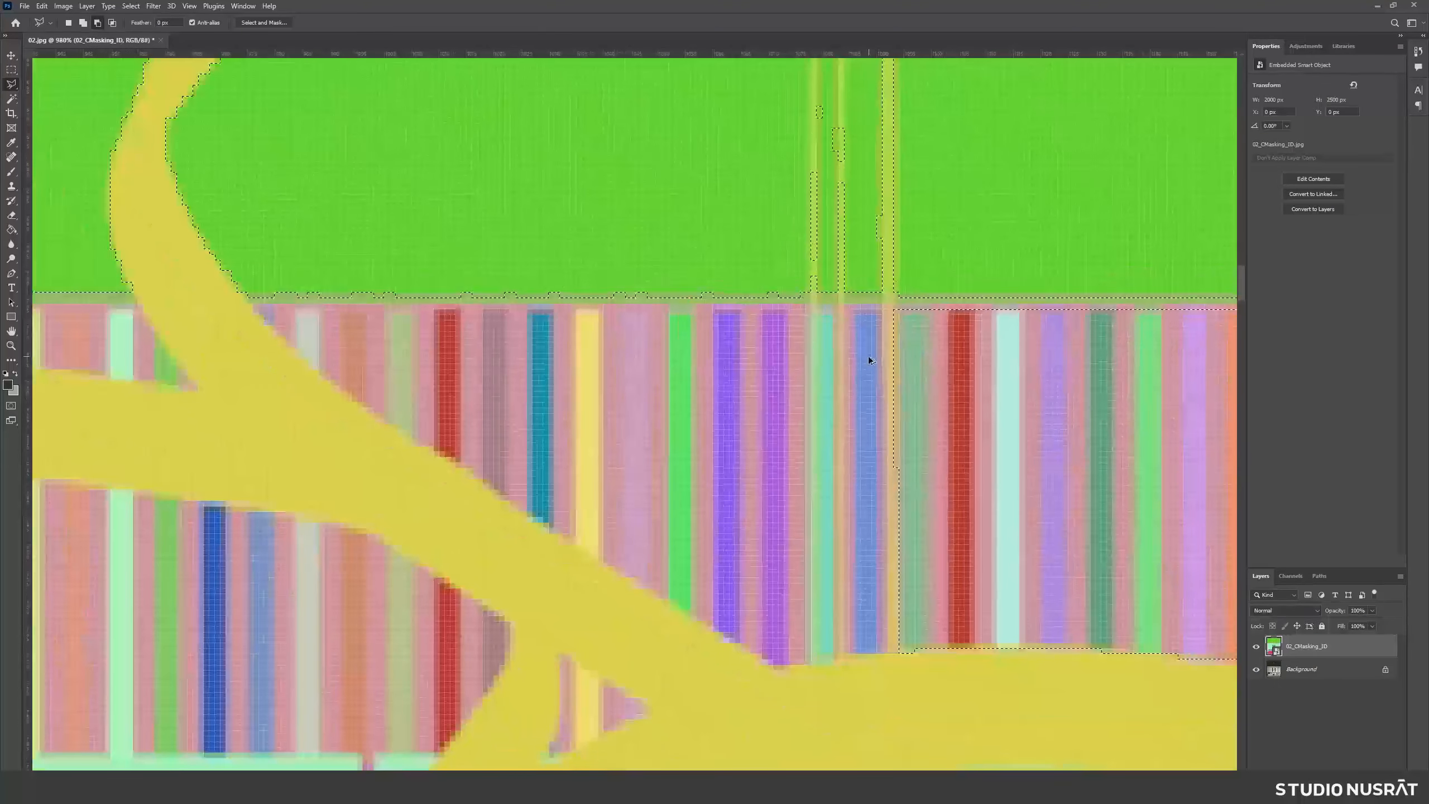
{"action": "left_click", "coordinate": [880, 311], "text": "shift"}
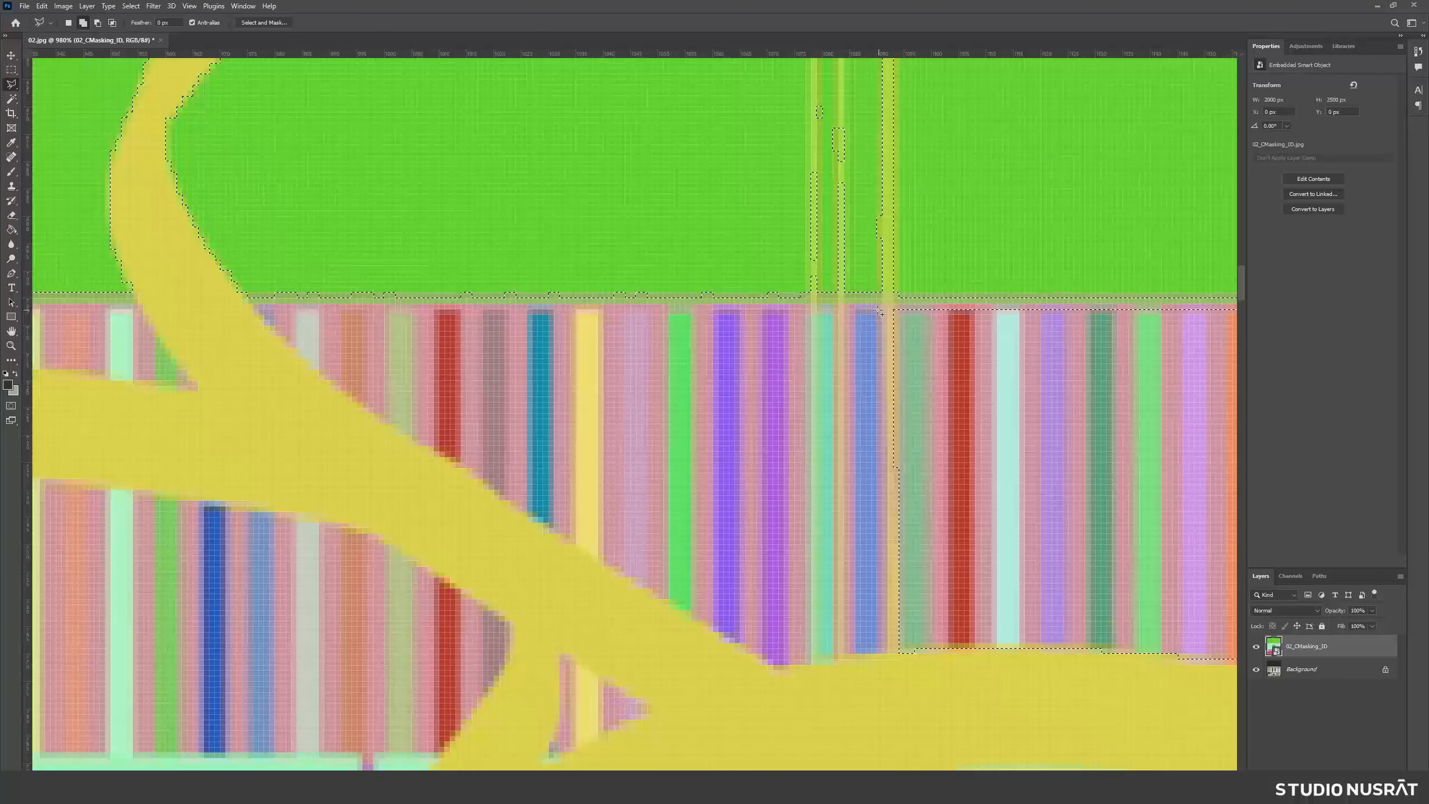
{"action": "left_click", "coordinate": [844, 311]}
{"action": "left_click", "coordinate": [854, 659]}
{"action": "left_click", "coordinate": [888, 655]}
{"action": "left_click", "coordinate": [886, 314]}
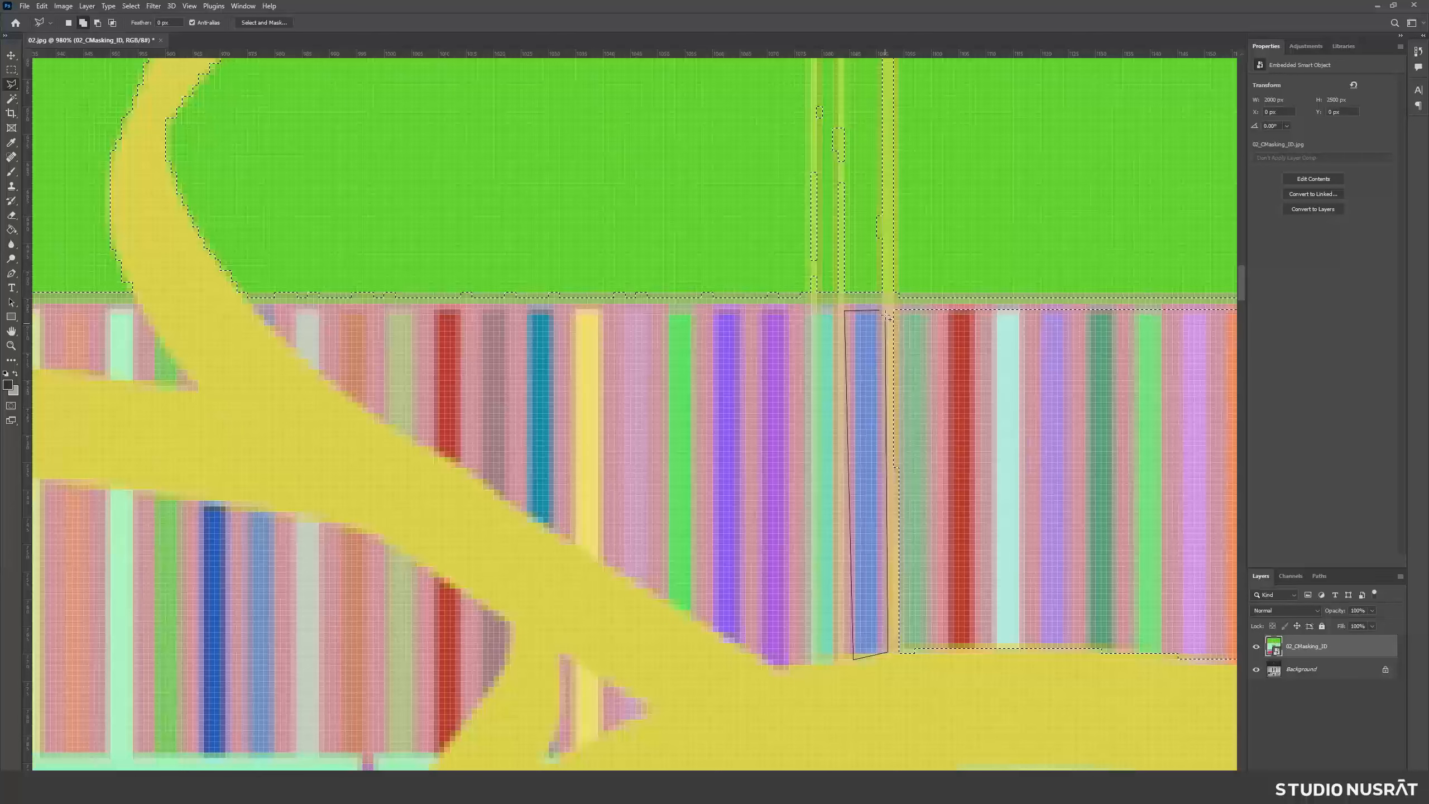
{"action": "left_click", "coordinate": [880, 310]}
- Add the turquoise strip between the two thin hanging wires to the selection, down to the yellow ring
{"action": "left_click", "coordinate": [833, 308], "text": "shift"}
{"action": "left_click", "coordinate": [813, 308]}
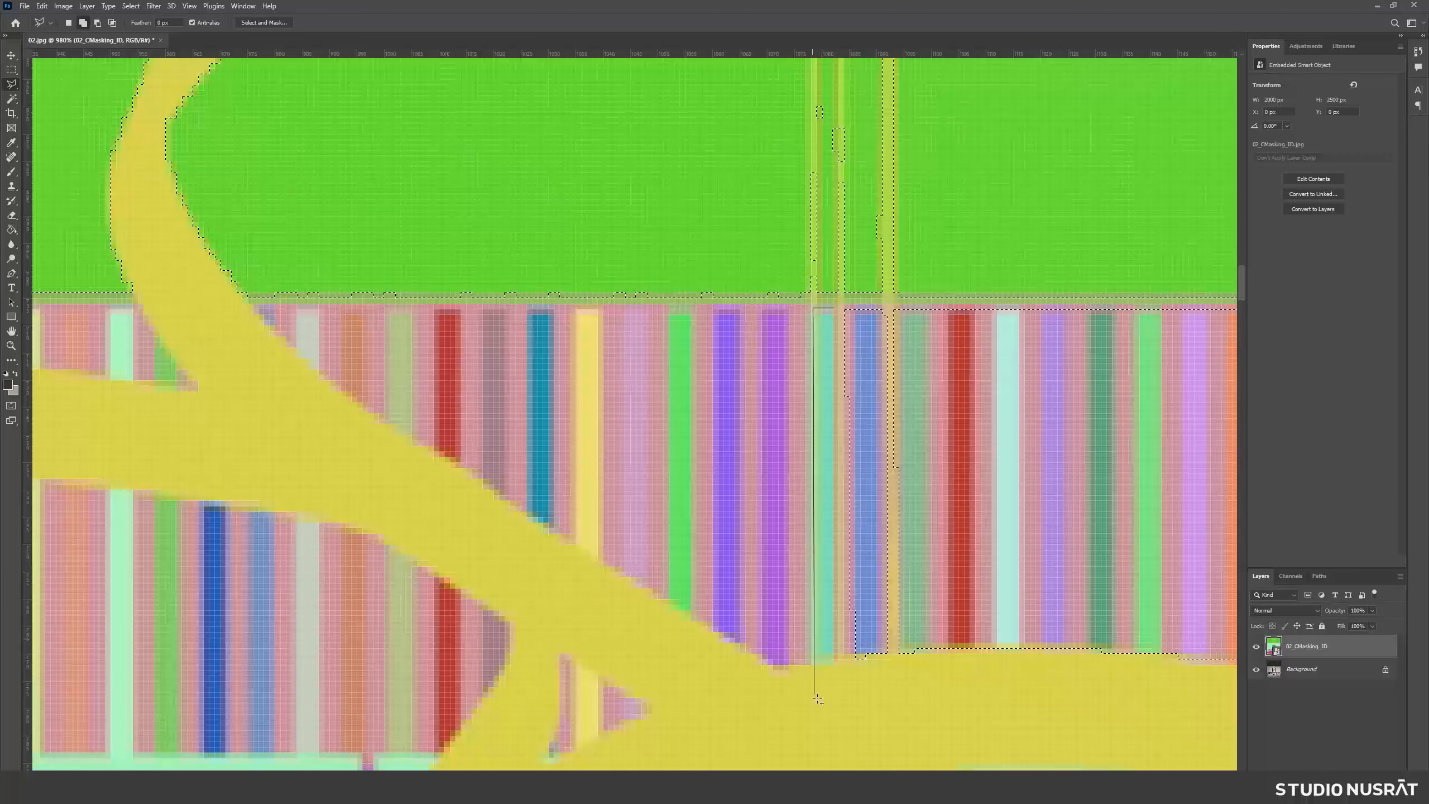
{"action": "left_click", "coordinate": [814, 663]}
{"action": "left_click", "coordinate": [833, 662]}
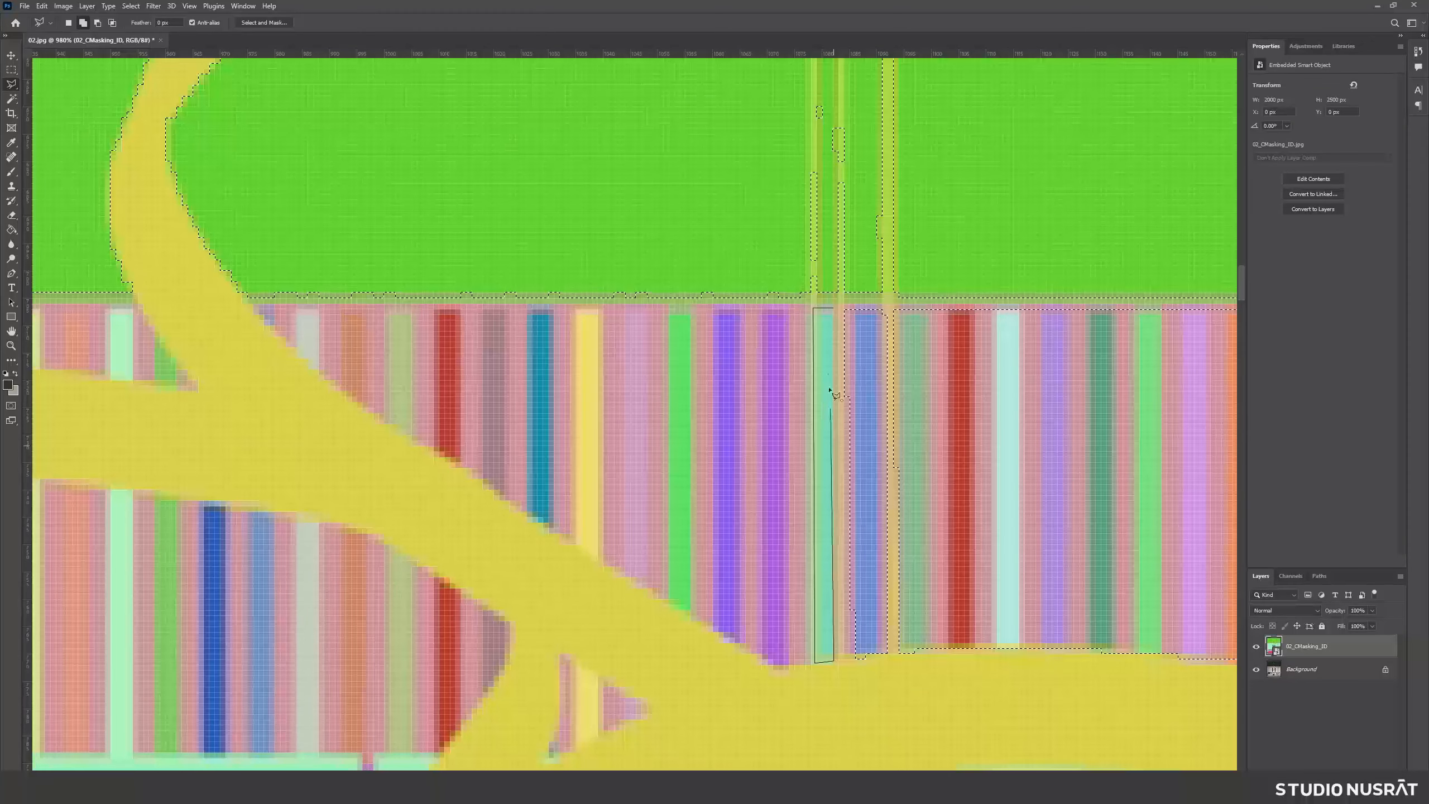
{"action": "left_click", "coordinate": [834, 309]}
- Add the striped area between the chandelier loop's diagonal arm and the leftmost thin wire to the selection
{"action": "scroll", "coordinate": [825, 416], "scroll_direction": "down", "scroll_amount": 3, "text": "alt"}
{"action": "scroll", "coordinate": [826, 418], "scroll_direction": "up", "scroll_amount": 2, "text": "alt"}
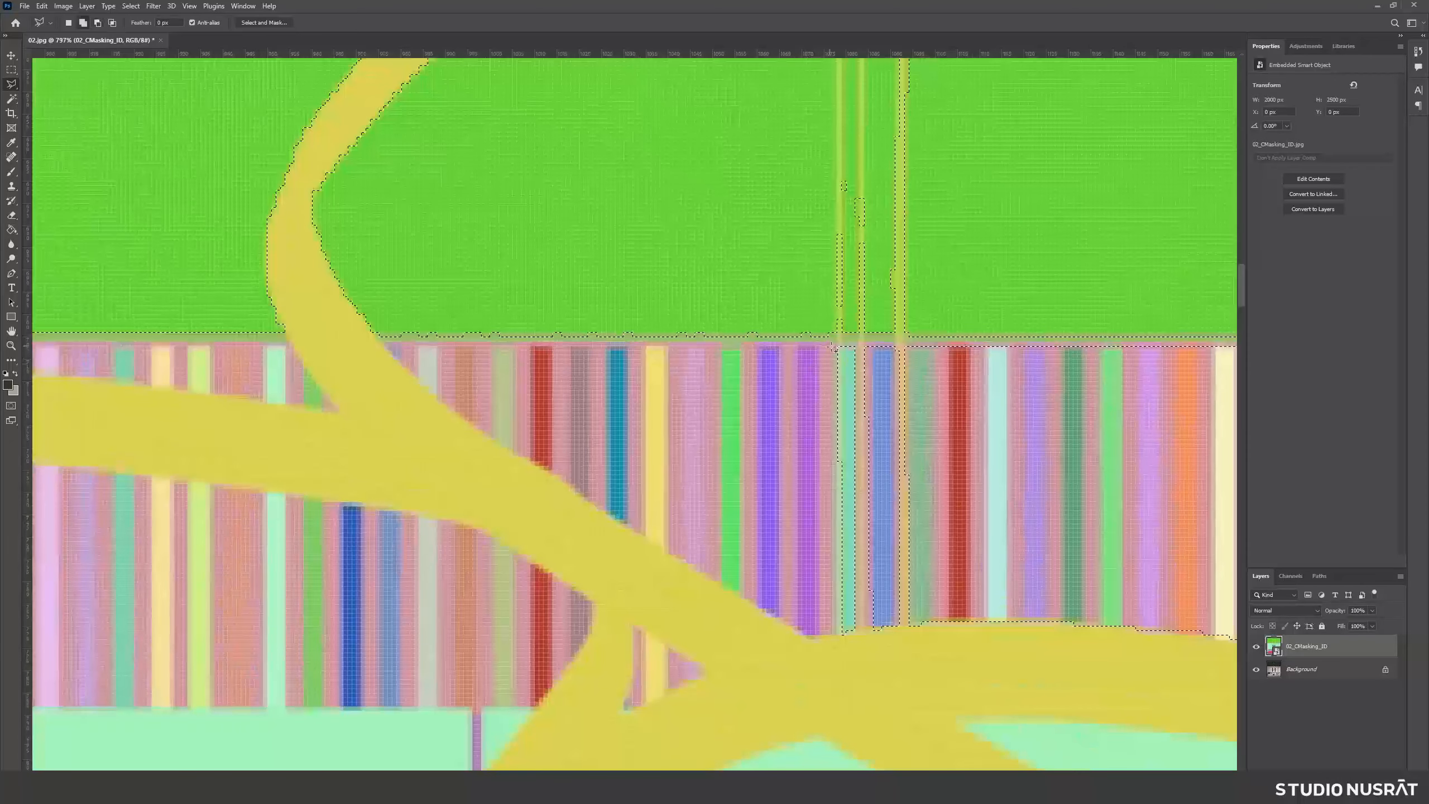
{"action": "left_click", "coordinate": [832, 347], "text": "shift"}
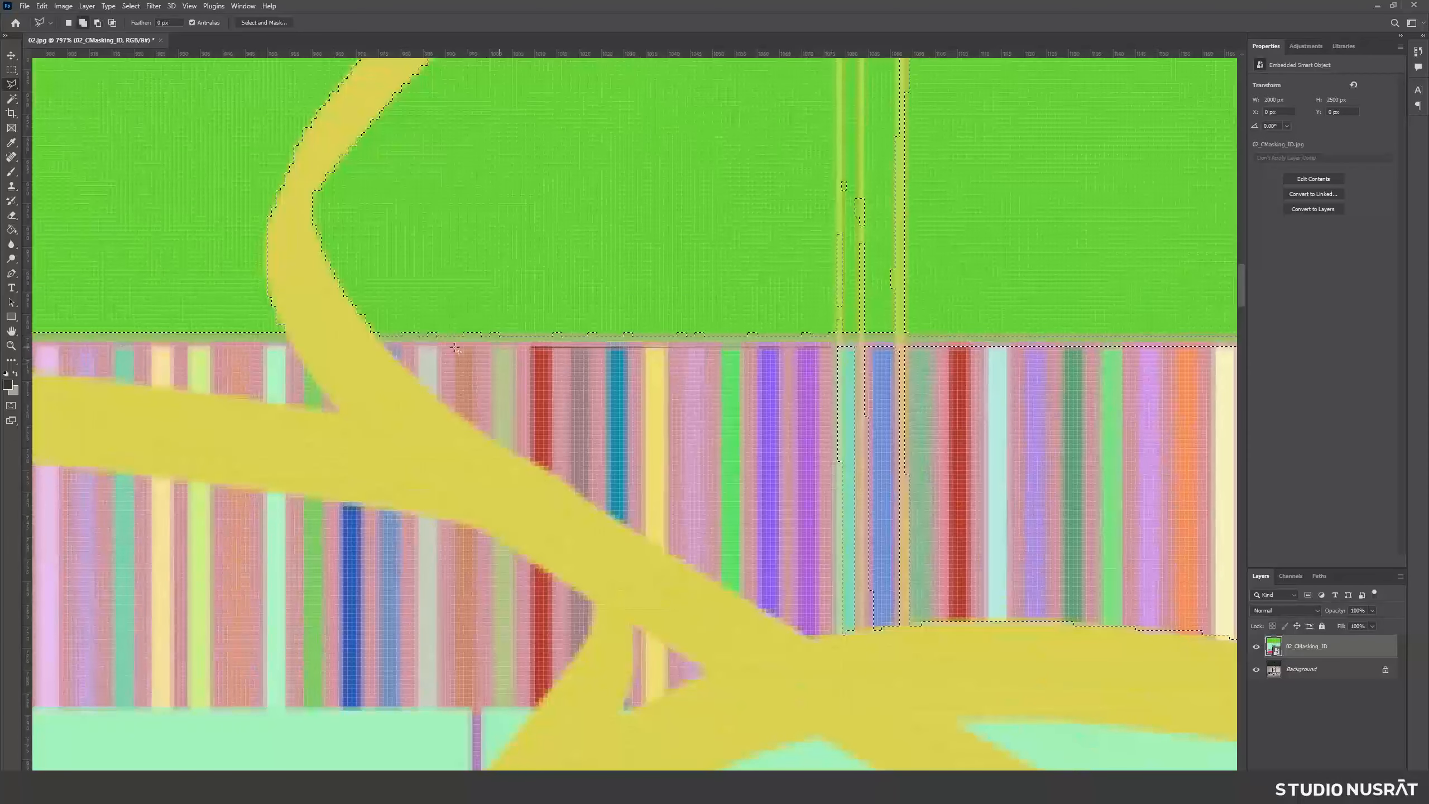
{"action": "left_click", "coordinate": [398, 364]}
{"action": "left_click", "coordinate": [463, 418]}
{"action": "left_click", "coordinate": [583, 496]}
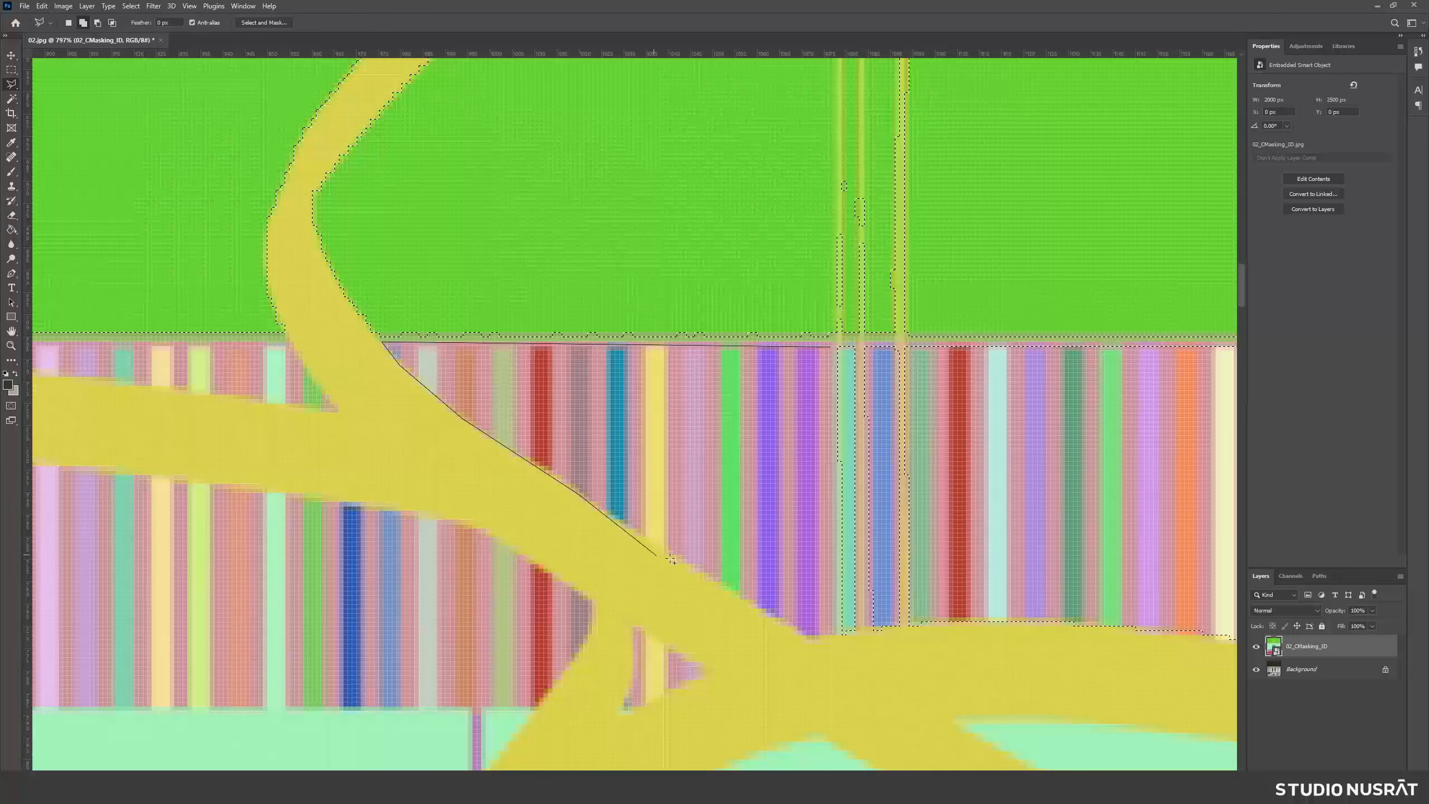
{"action": "left_click", "coordinate": [669, 557]}
{"action": "left_click", "coordinate": [779, 616]}
{"action": "left_click", "coordinate": [813, 638]}
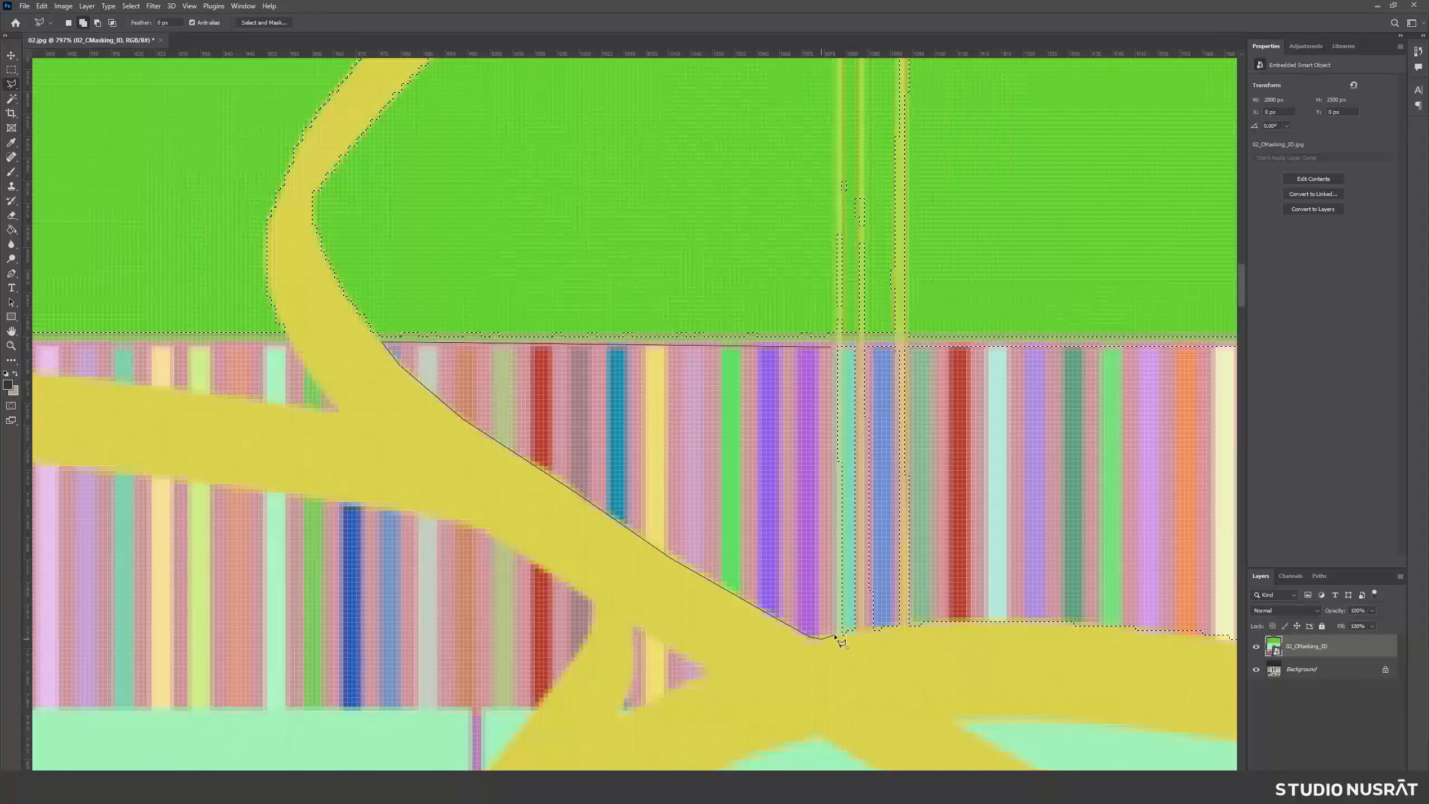
{"action": "double_click", "coordinate": [835, 635]}
- Add the thin striped wedge between the left ring's upper edge and the right loop to the selection
{"action": "scroll", "coordinate": [808, 499], "scroll_direction": "down", "scroll_amount": 5, "text": "alt"}
{"action": "scroll", "coordinate": [621, 430], "scroll_direction": "up", "scroll_amount": 3, "text": "alt"}
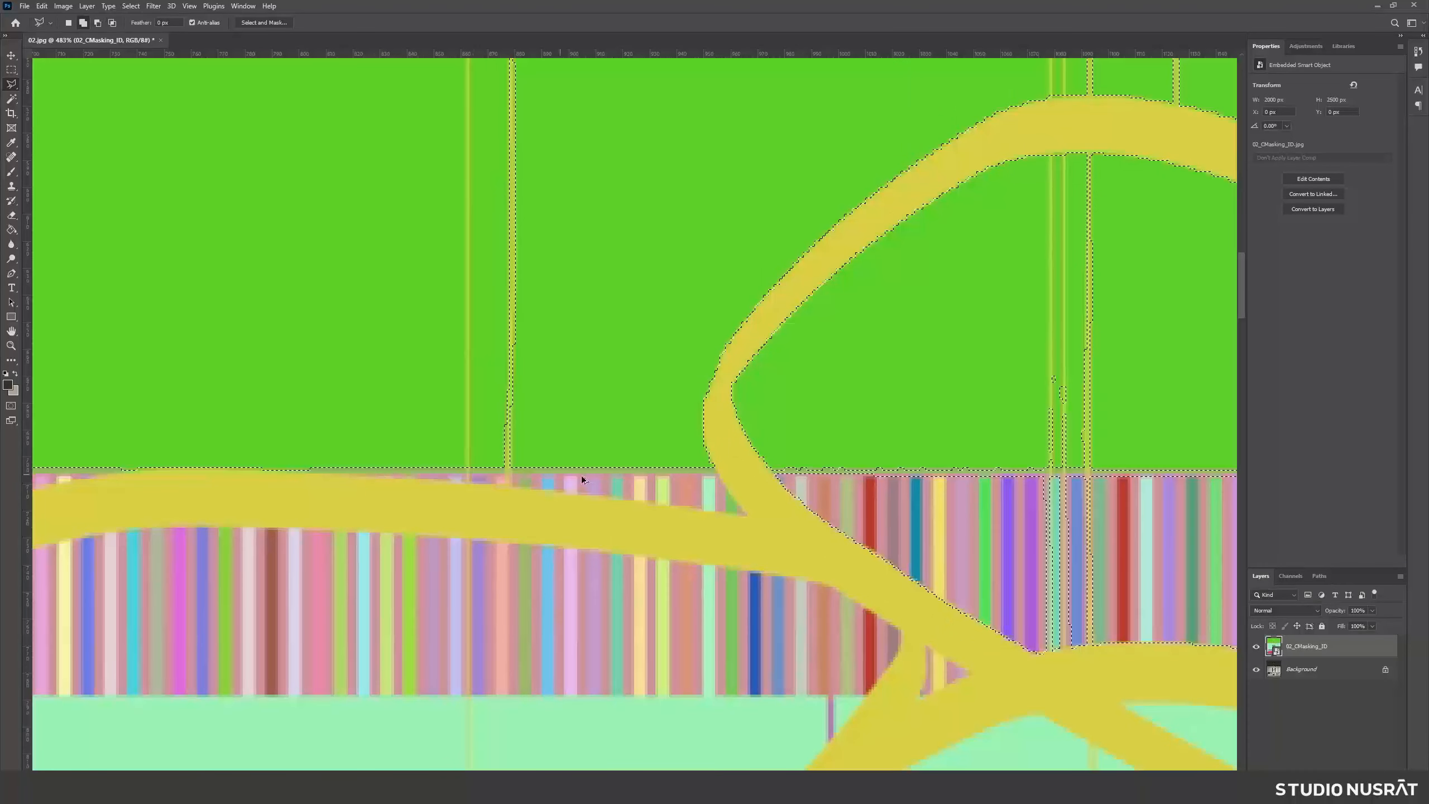
{"action": "scroll", "coordinate": [580, 476], "scroll_direction": "up", "scroll_amount": 3, "text": "alt"}
{"action": "left_click", "coordinate": [488, 472]}
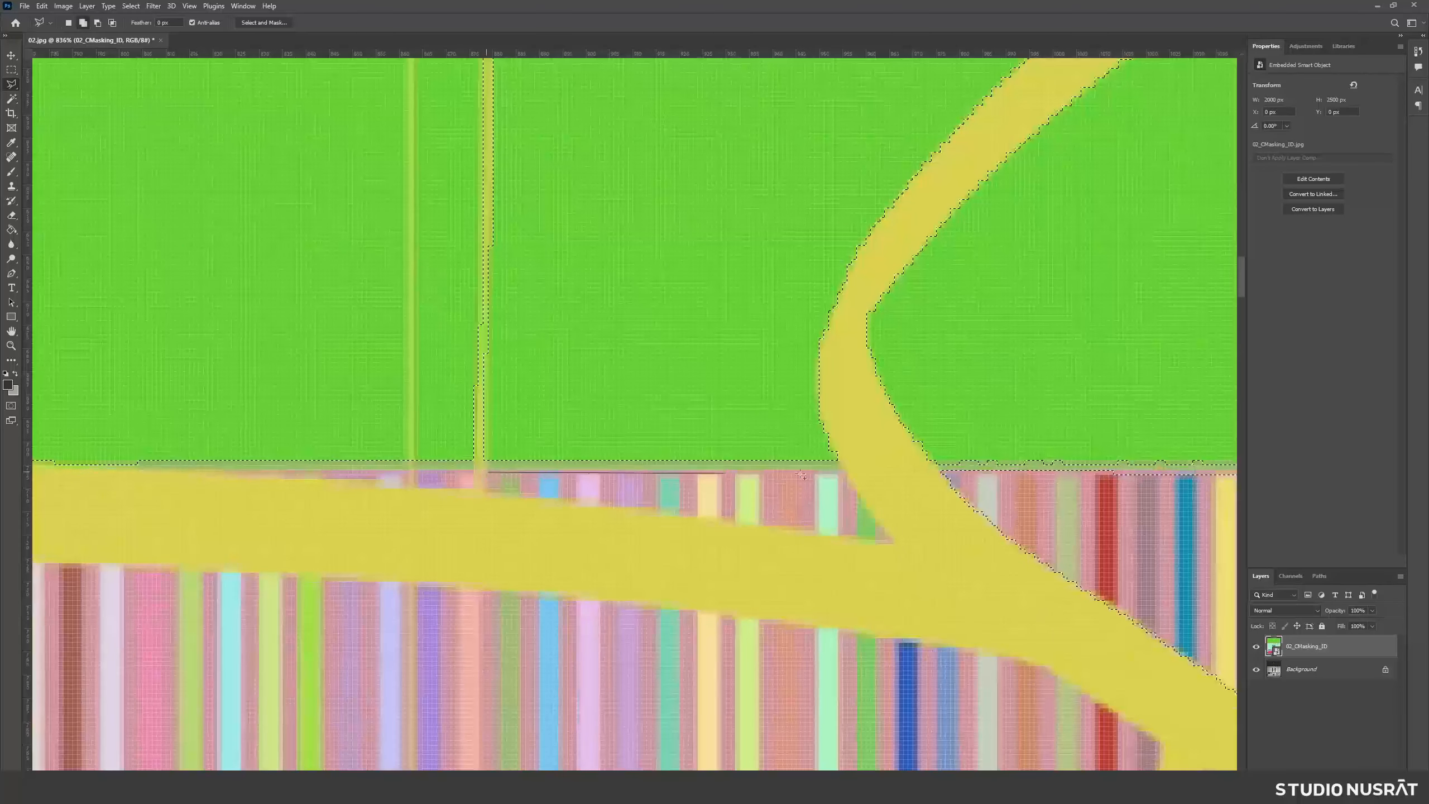
{"action": "left_click", "coordinate": [846, 474]}
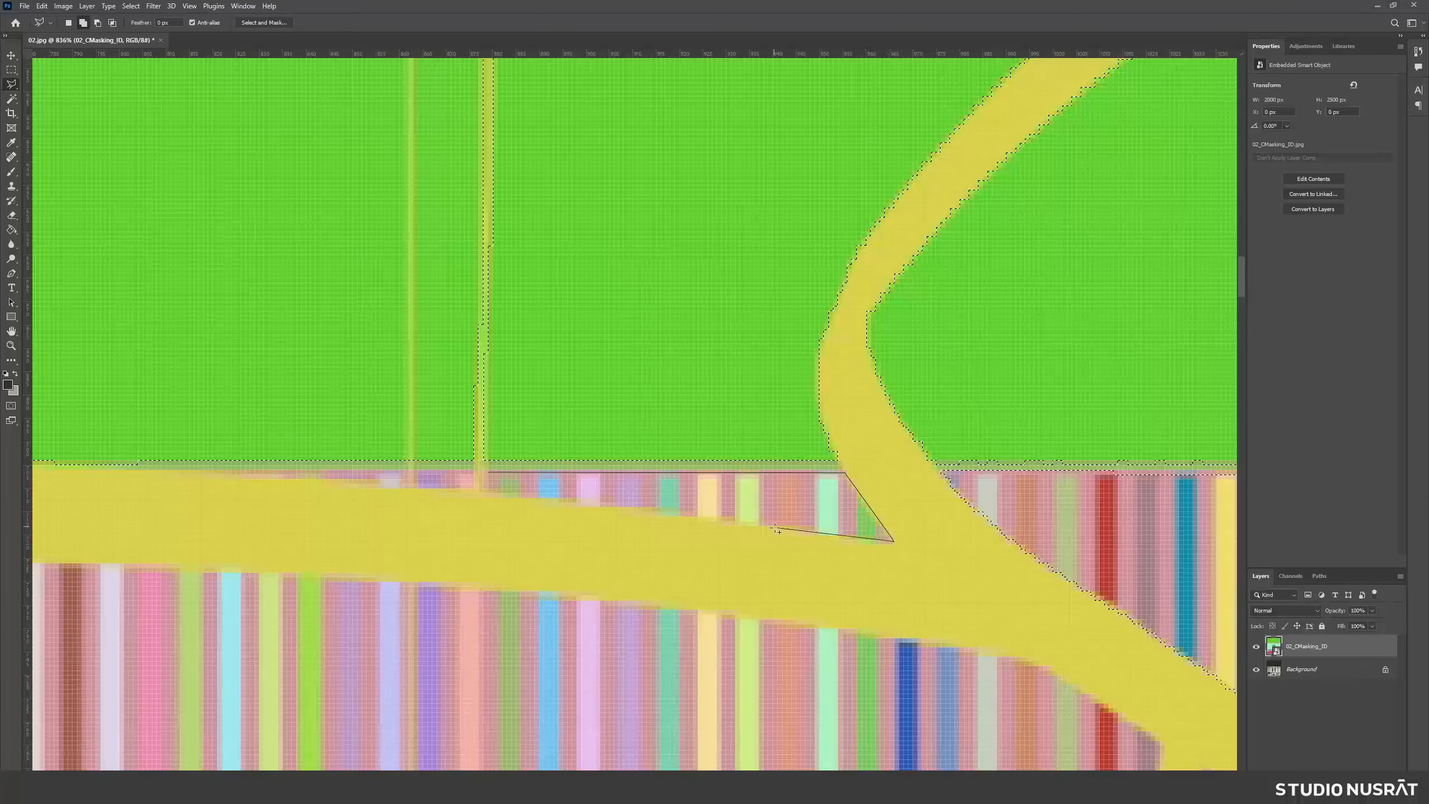
{"action": "double_click", "coordinate": [485, 495]}
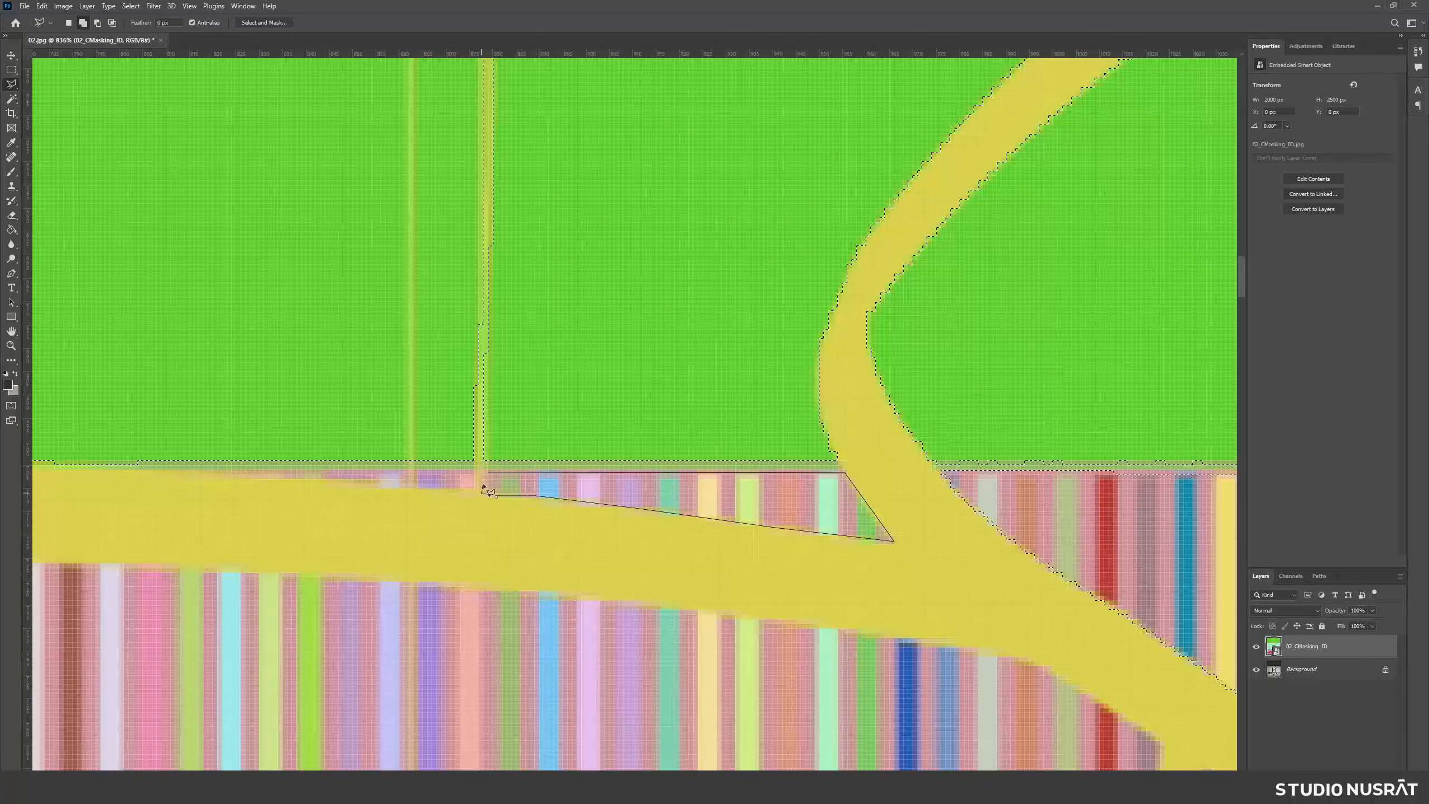
- Add the small striped gap between the two left wires and the sliver beside them above the left ring to the selection
{"action": "left_click", "coordinate": [465, 475]}
{"action": "left_click", "coordinate": [415, 474]}
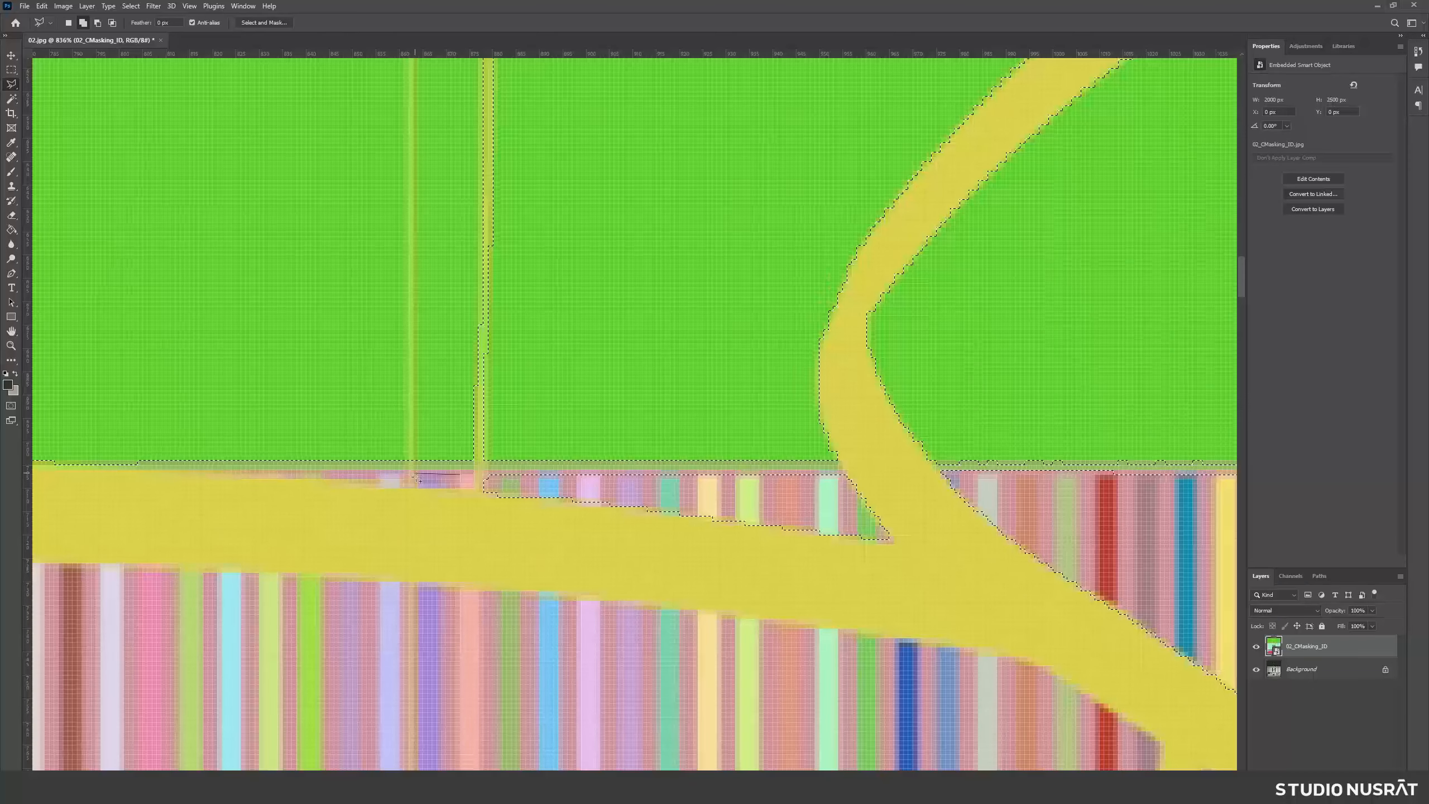
{"action": "left_click", "coordinate": [419, 492]}
{"action": "left_click", "coordinate": [476, 491]}
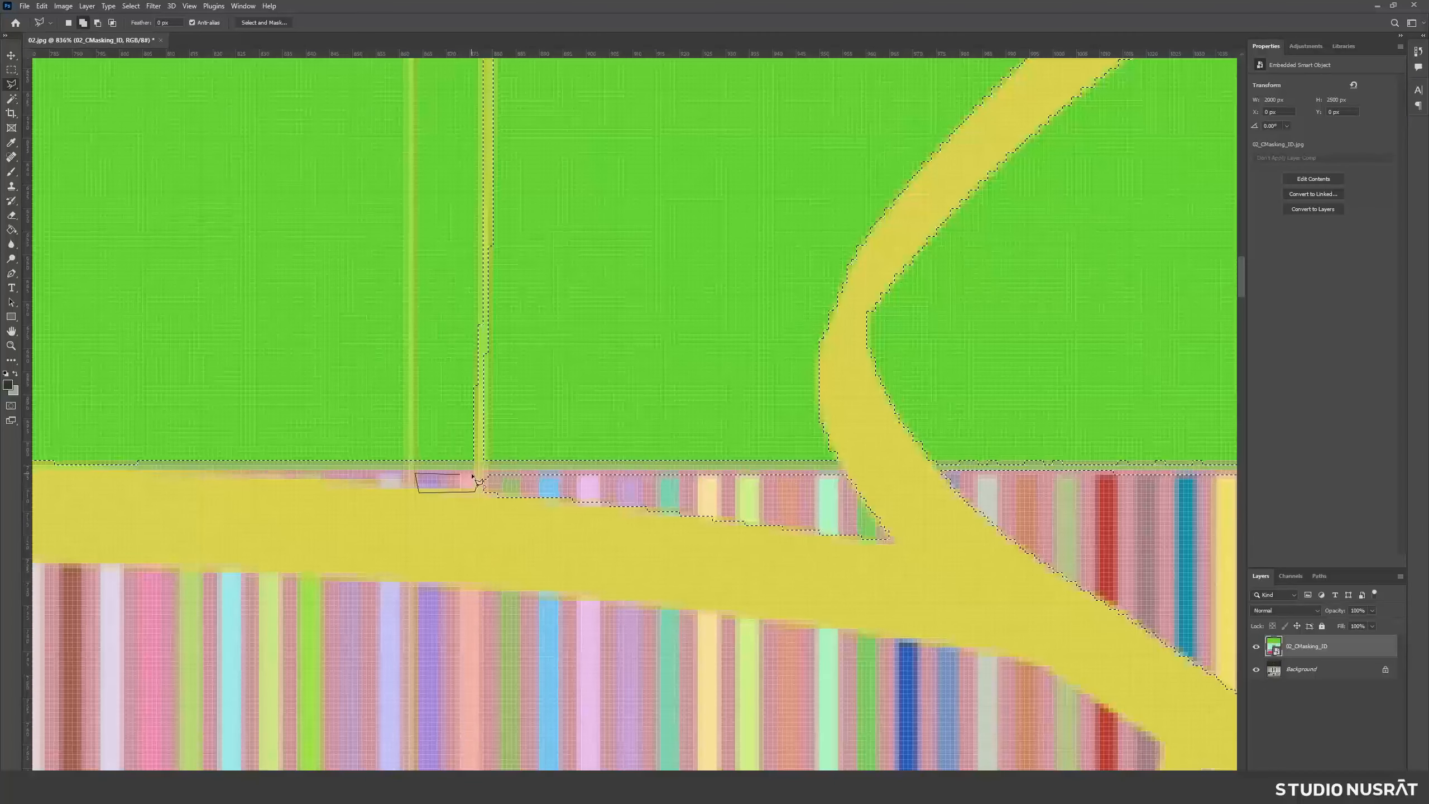
{"action": "scroll", "coordinate": [673, 431], "scroll_direction": "down", "scroll_amount": 3, "text": "alt"}
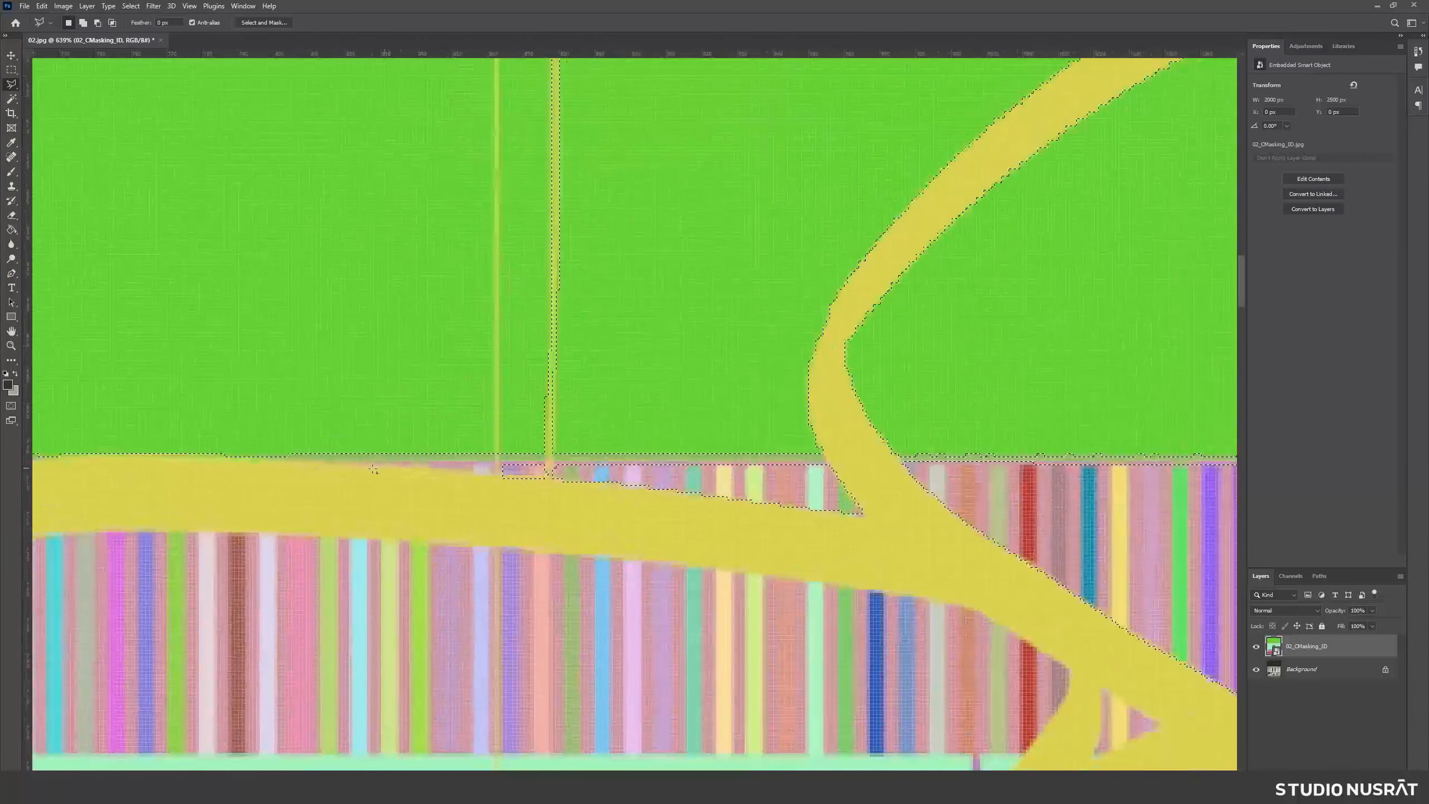
{"action": "left_click", "coordinate": [491, 474]}
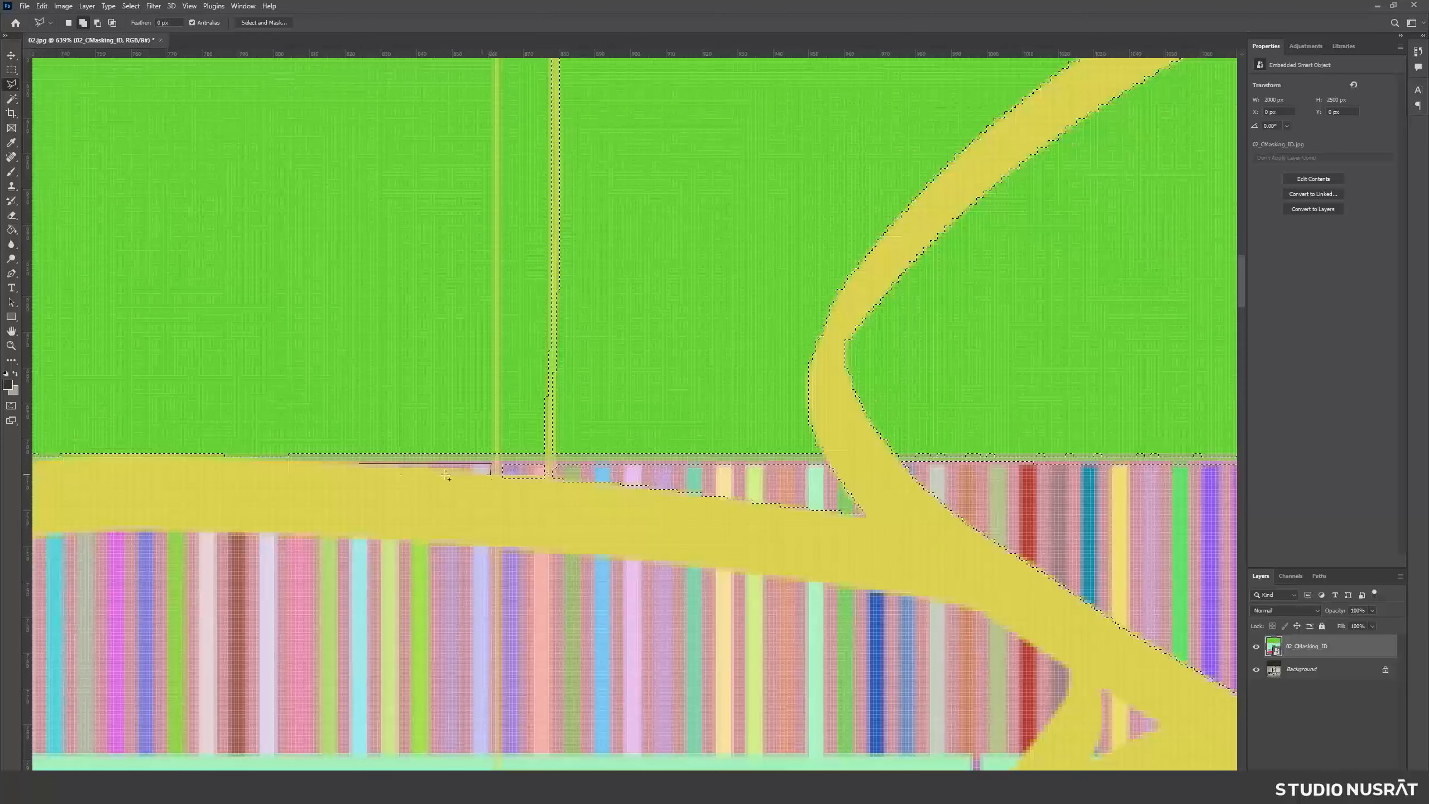
{"action": "left_click", "coordinate": [361, 466]}
- Add the striped band inside the left chandelier ring to the selection, following the ring's inner edge and the band's lower edge
{"action": "scroll", "coordinate": [716, 457], "scroll_direction": "down", "scroll_amount": 2, "text": "alt"}
{"action": "scroll", "coordinate": [717, 457], "scroll_direction": "down", "scroll_amount": 3, "text": "alt"}
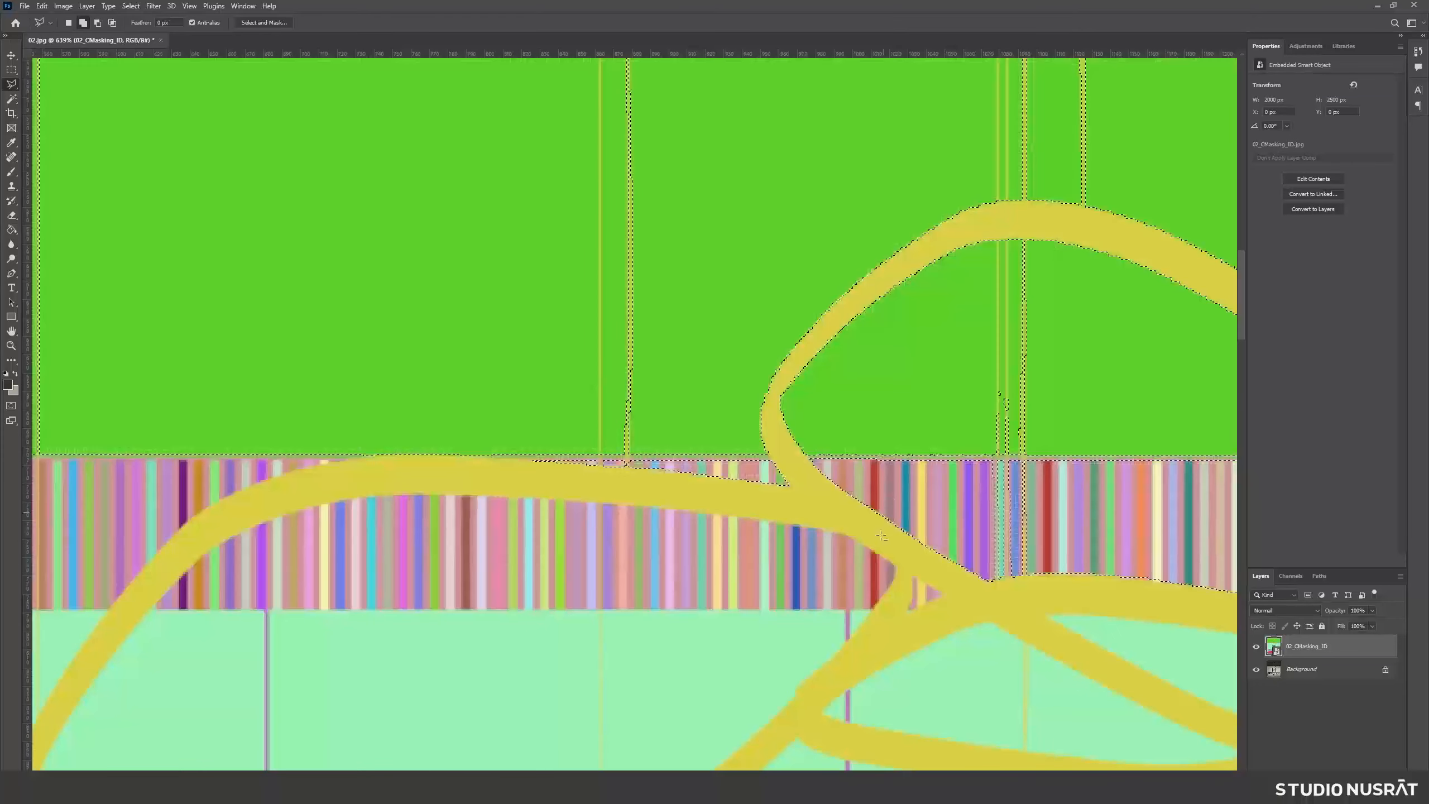
{"action": "left_click", "coordinate": [876, 549]}
{"action": "left_click", "coordinate": [842, 533]}
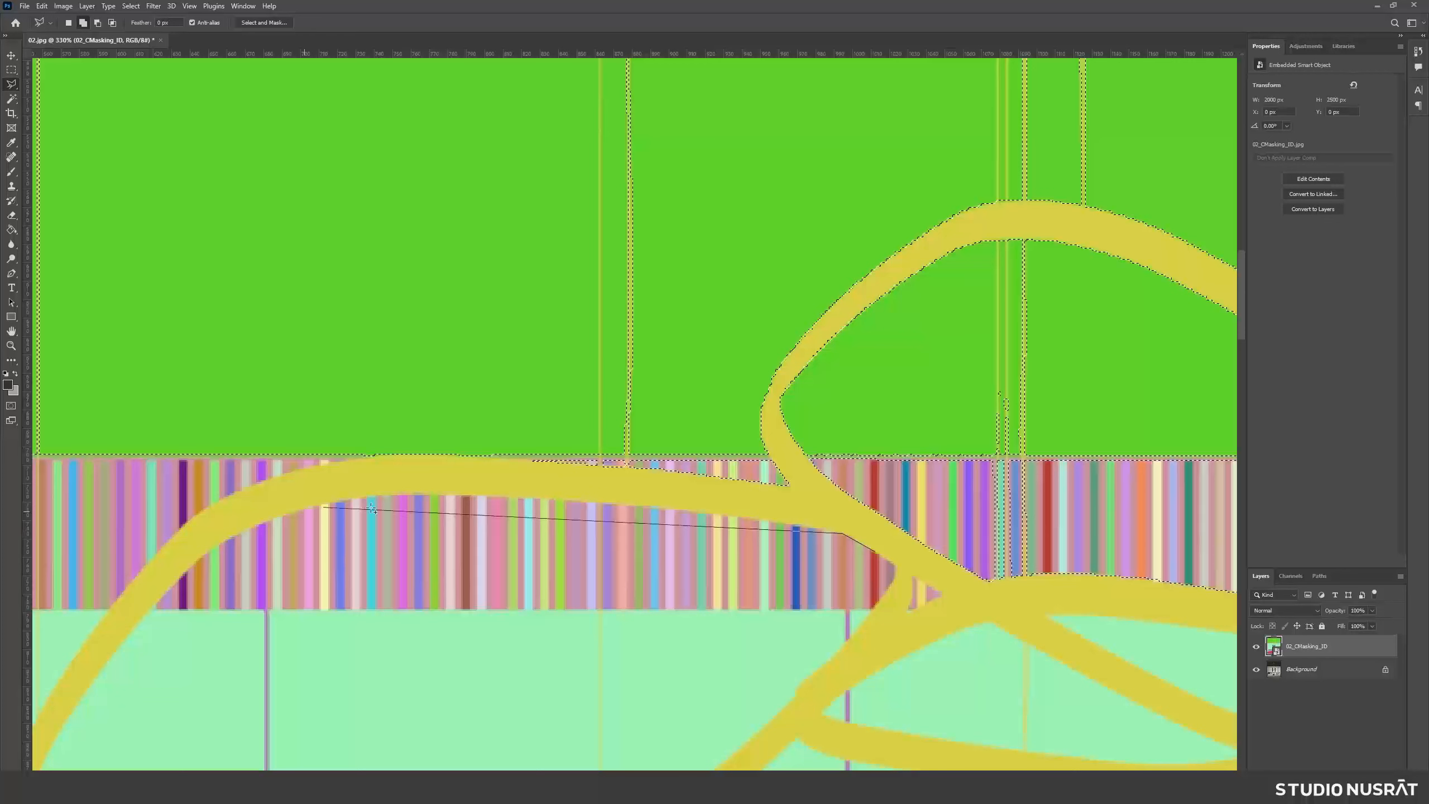
{"action": "left_click", "coordinate": [694, 509]}
{"action": "left_click", "coordinate": [563, 500]}
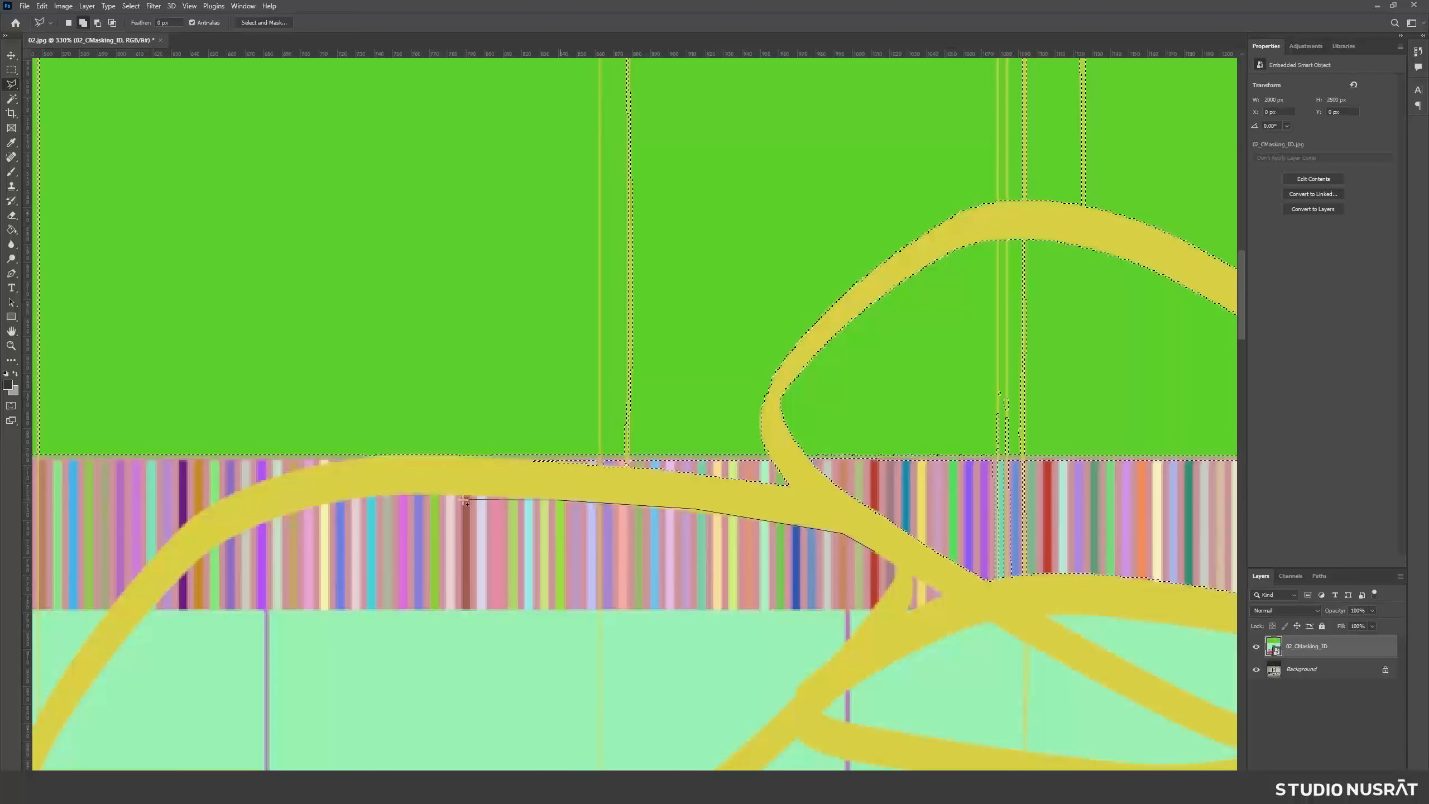
{"action": "left_click", "coordinate": [441, 495]}
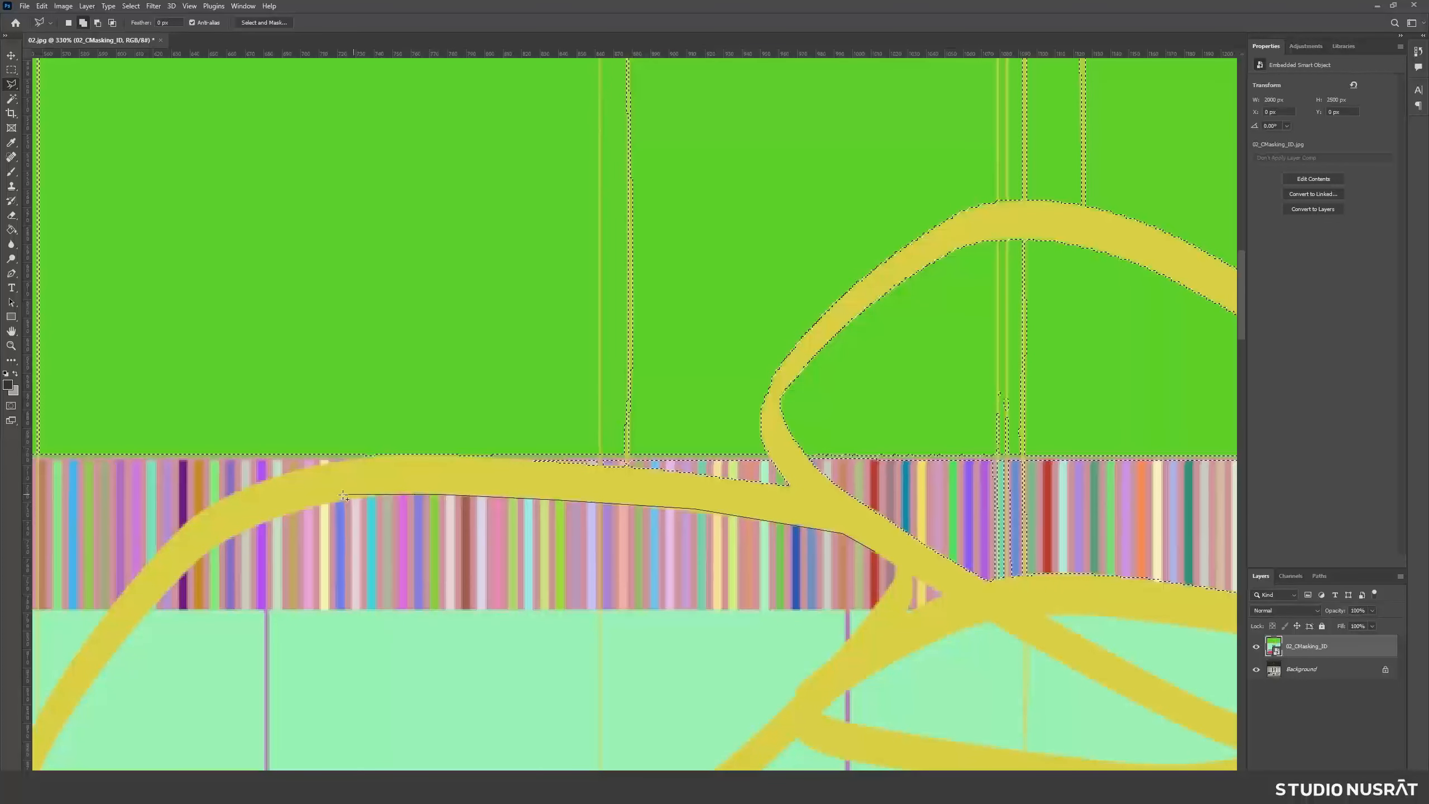
{"action": "left_click", "coordinate": [272, 520]}
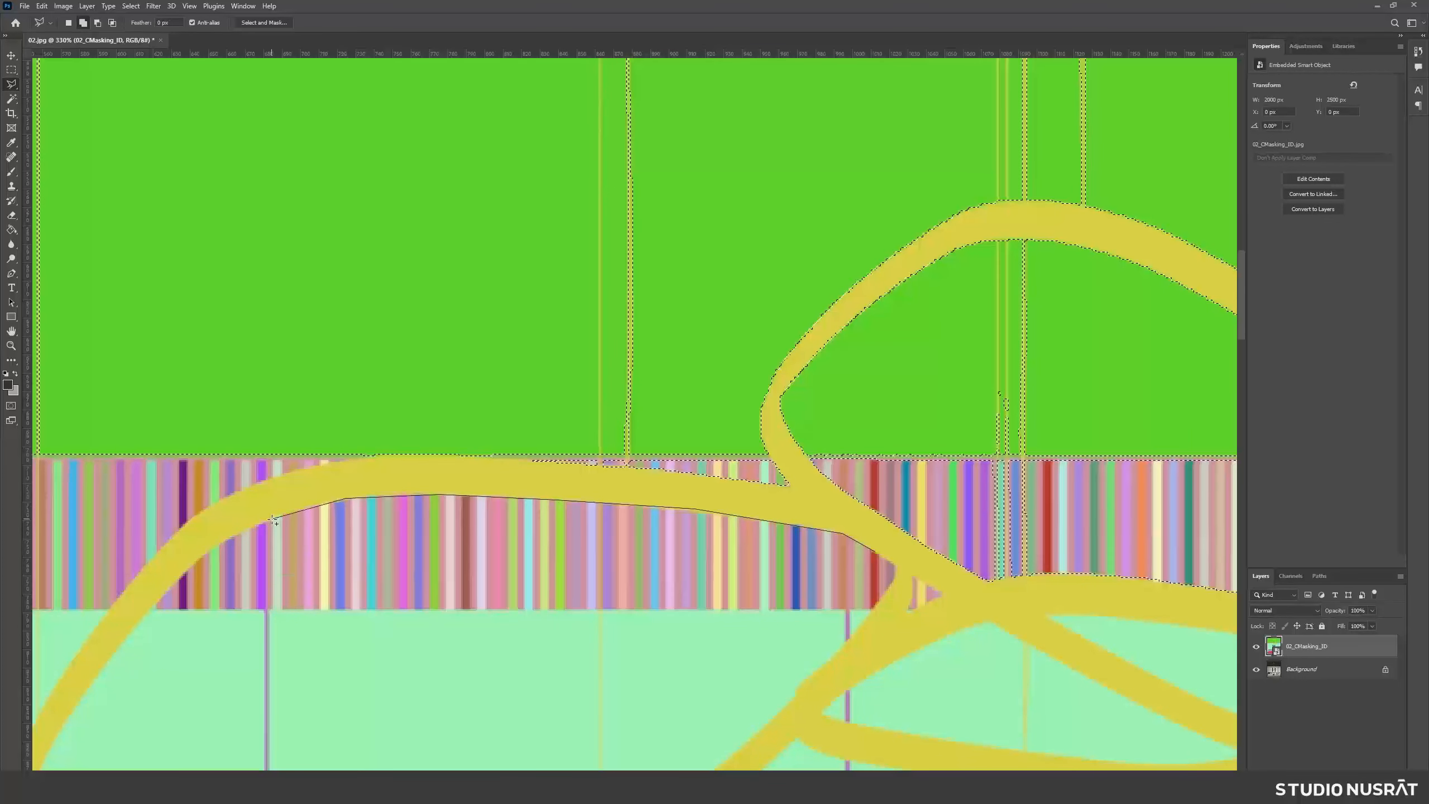
{"action": "left_click", "coordinate": [170, 586]}
{"action": "left_click", "coordinate": [149, 610]}
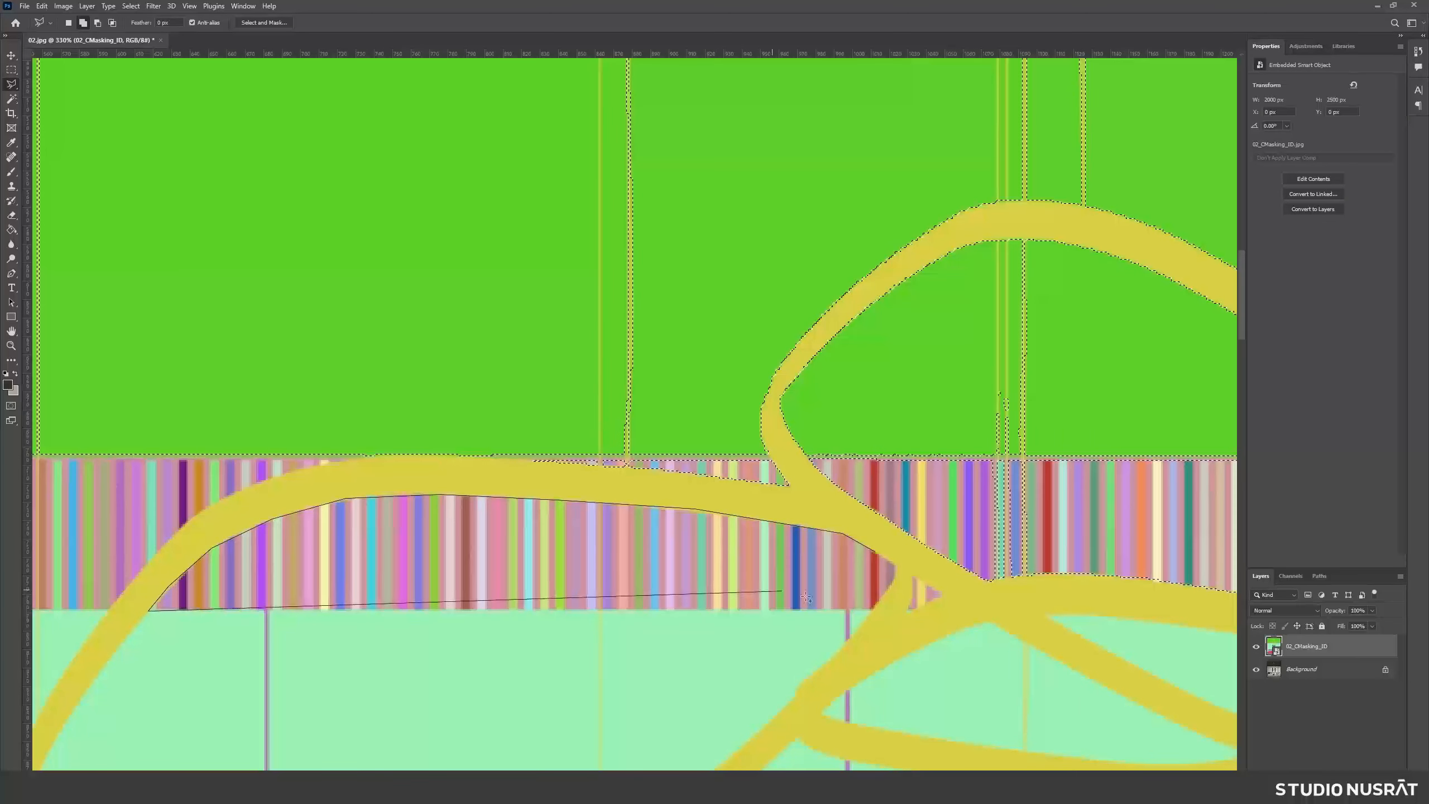
{"action": "left_click", "coordinate": [873, 610]}
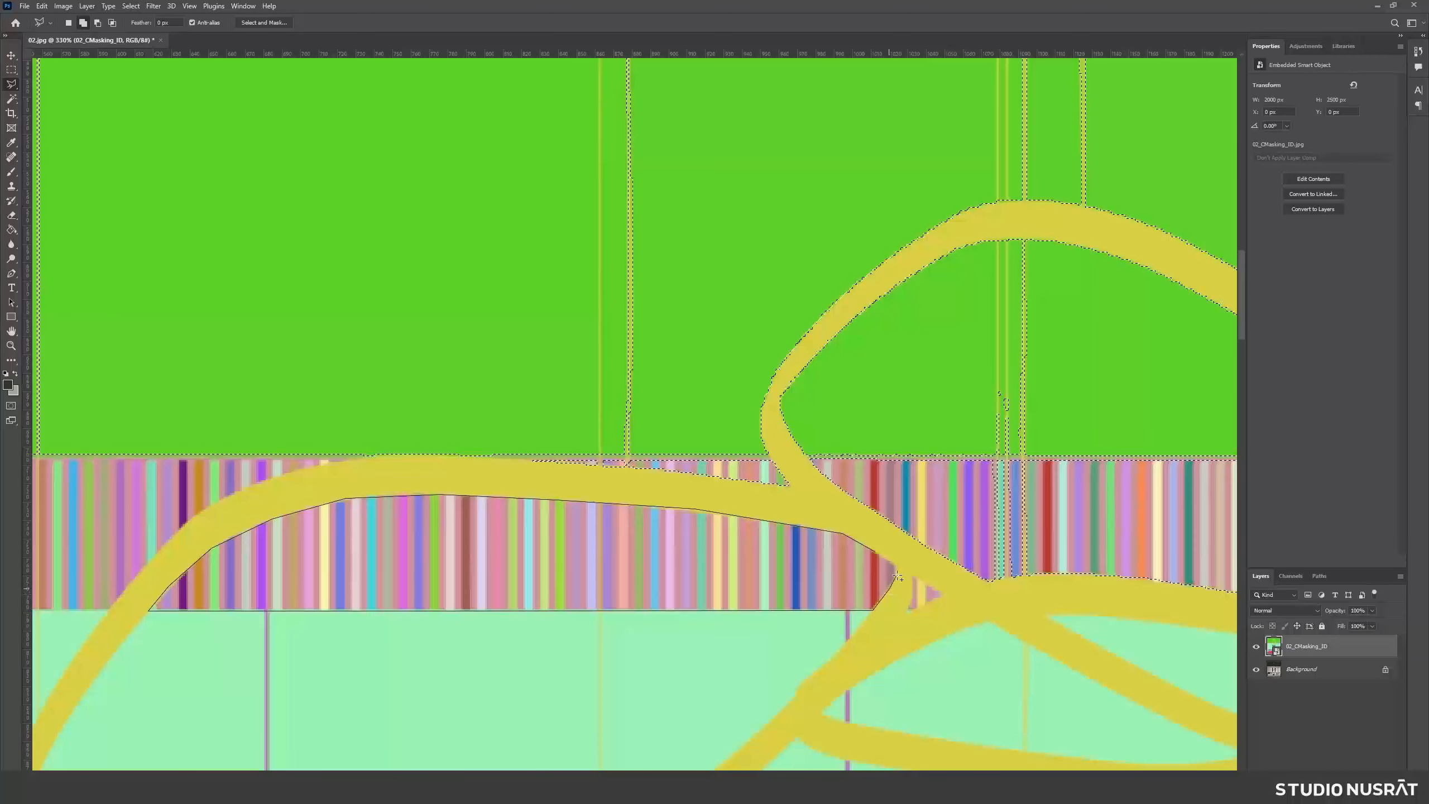
{"action": "left_click", "coordinate": [898, 569]}
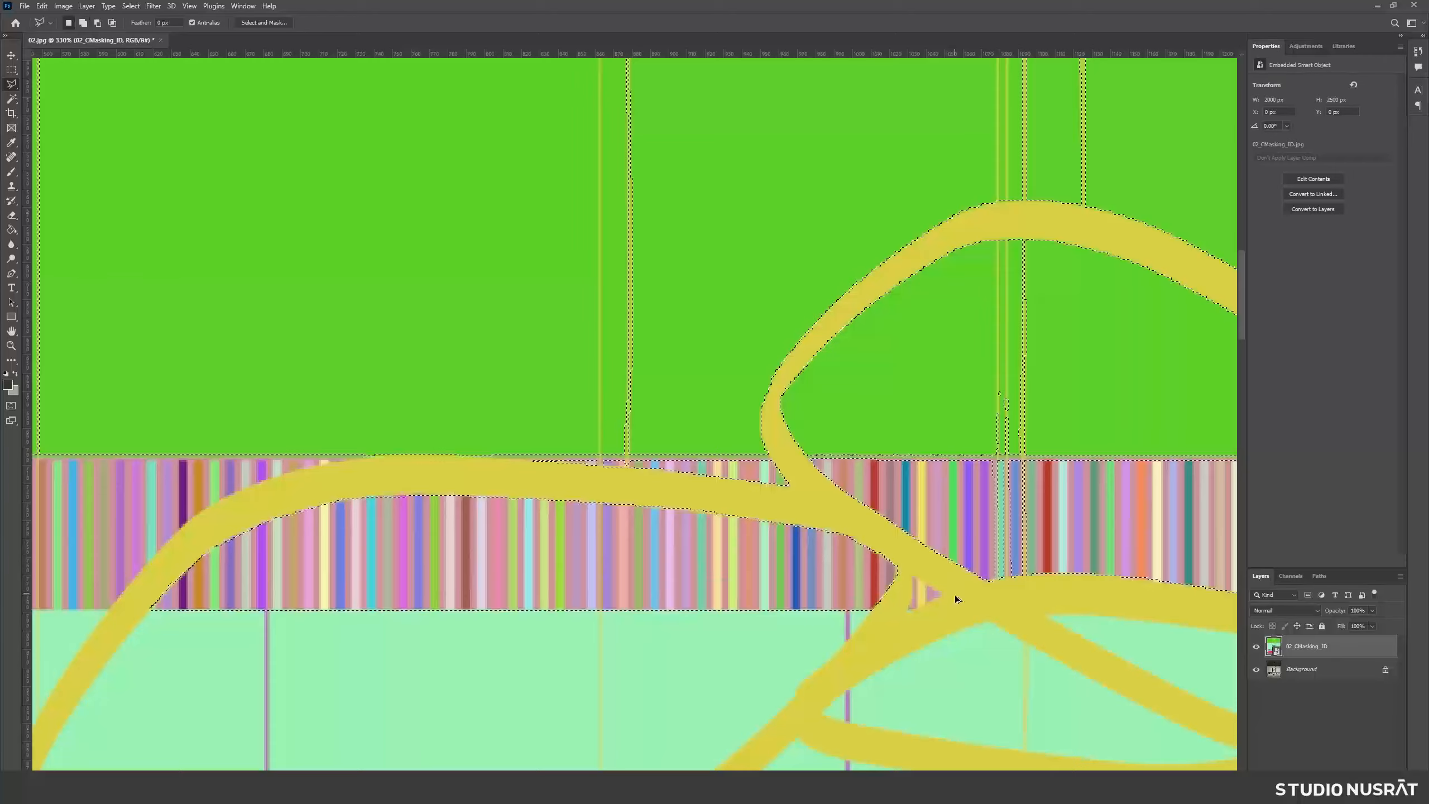
- Add the small striped triangle enclosed by the chandelier arms at the rings' crossing to the selection
{"action": "scroll", "coordinate": [953, 595], "scroll_direction": "up", "scroll_amount": 5, "text": "alt"}
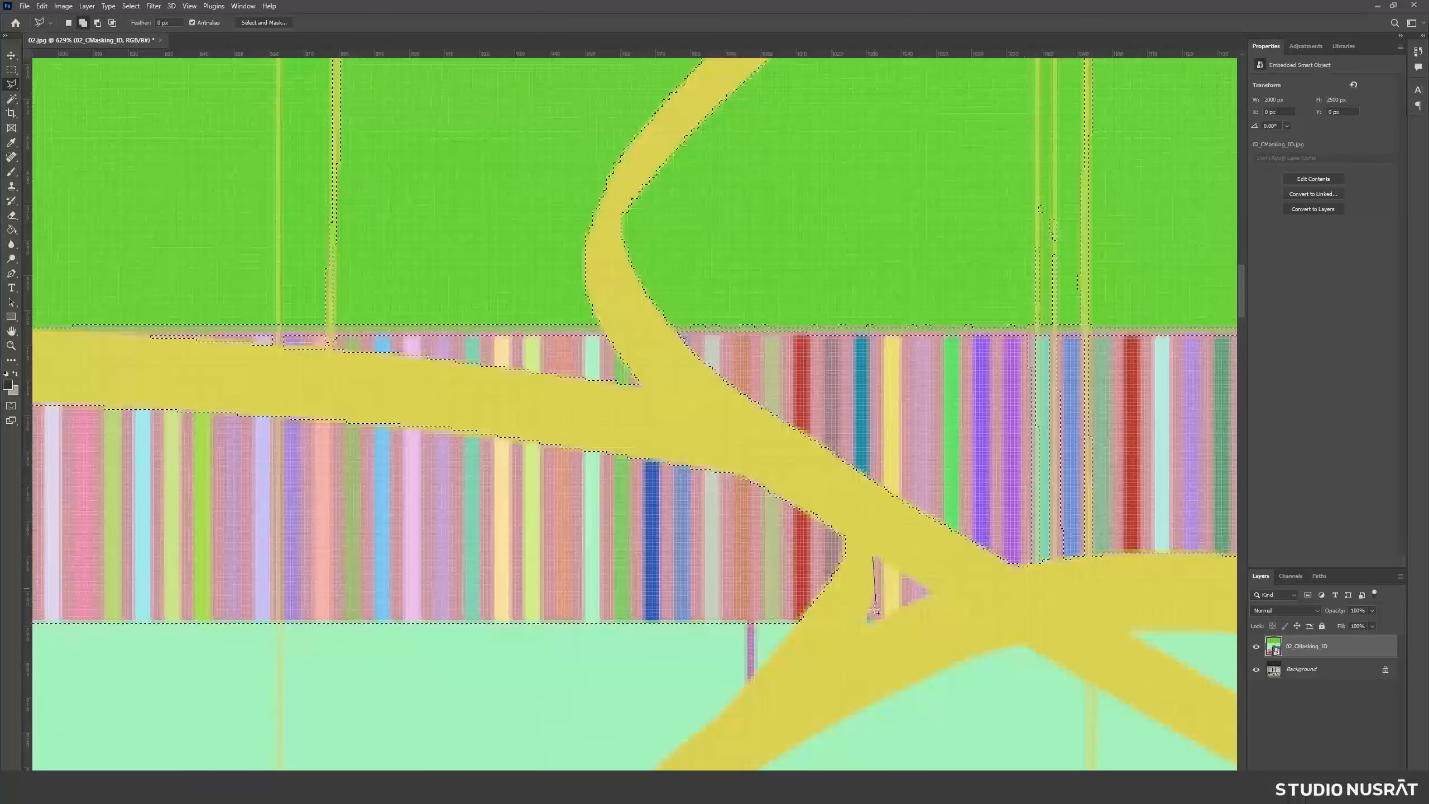
{"action": "left_click", "coordinate": [868, 621]}
{"action": "left_click", "coordinate": [930, 591]}
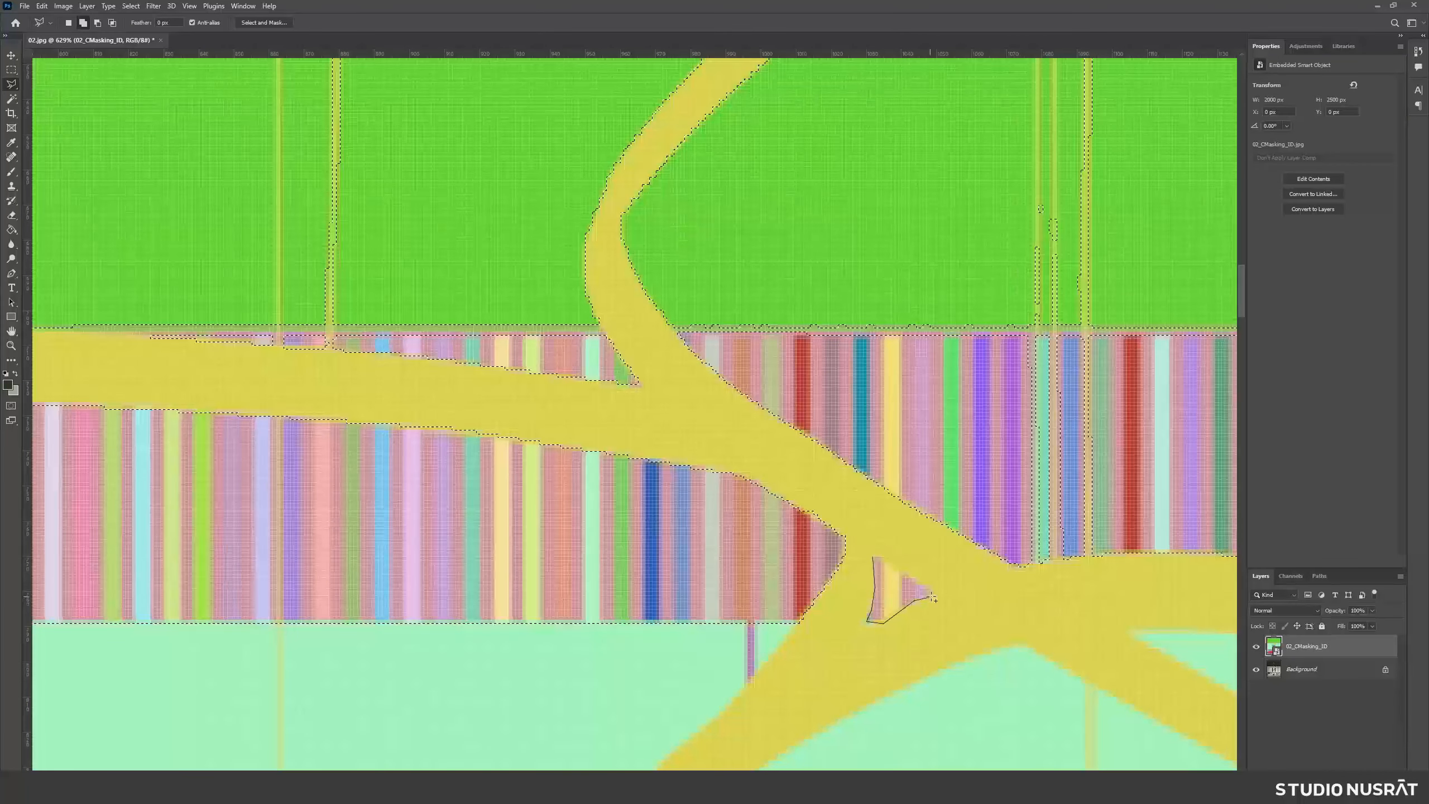
{"action": "left_click", "coordinate": [871, 559]}
- Add the striped band between the thin wire and the left chandelier ring to the selection, following the ring's outer edge
{"action": "scroll", "coordinate": [928, 475], "scroll_direction": "down", "scroll_amount": 5, "text": "alt"}
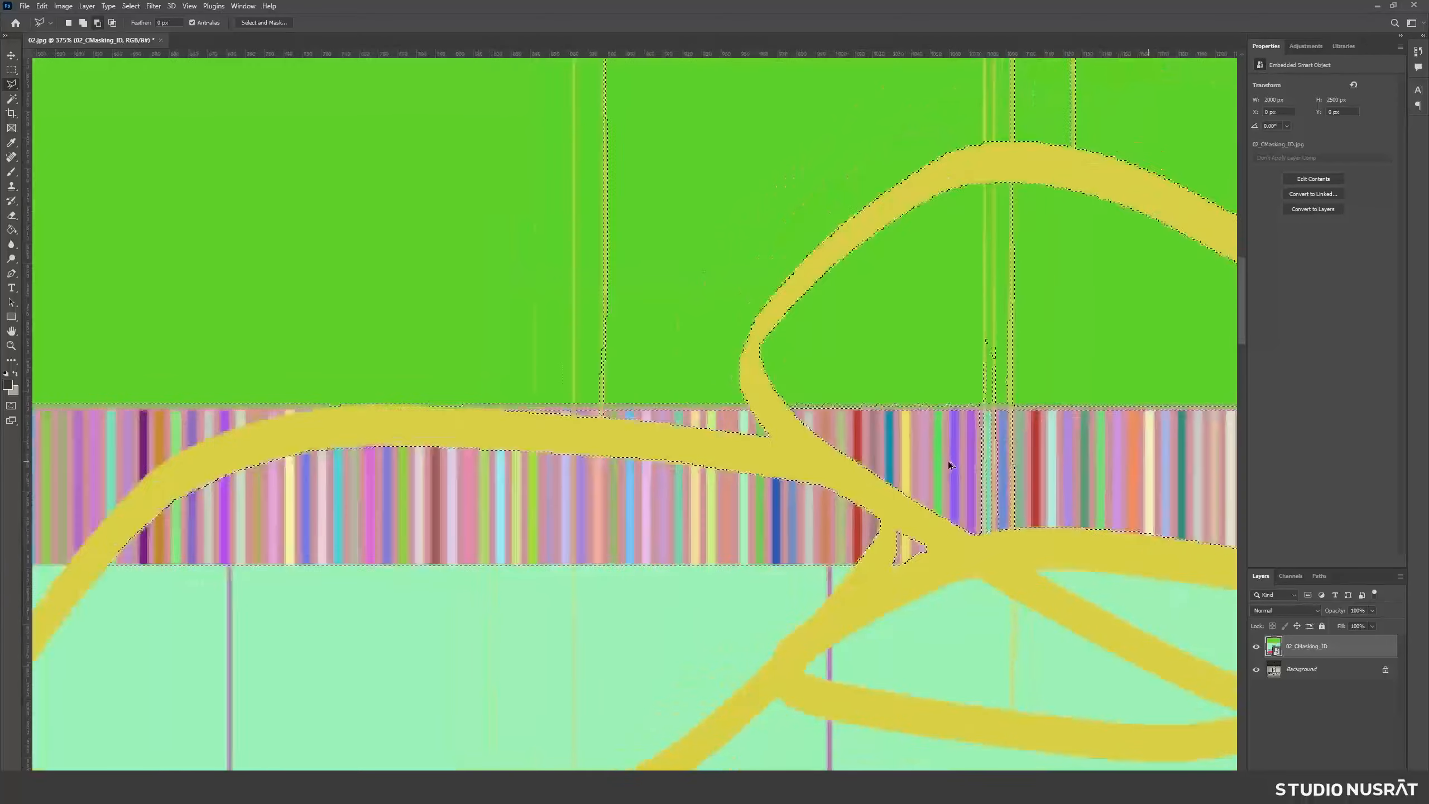
{"action": "left_click_drag", "start_coordinate": [844, 457], "coordinate": [1208, 458]}
{"action": "scroll", "coordinate": [837, 421], "scroll_direction": "up", "scroll_amount": 6, "text": "alt"}
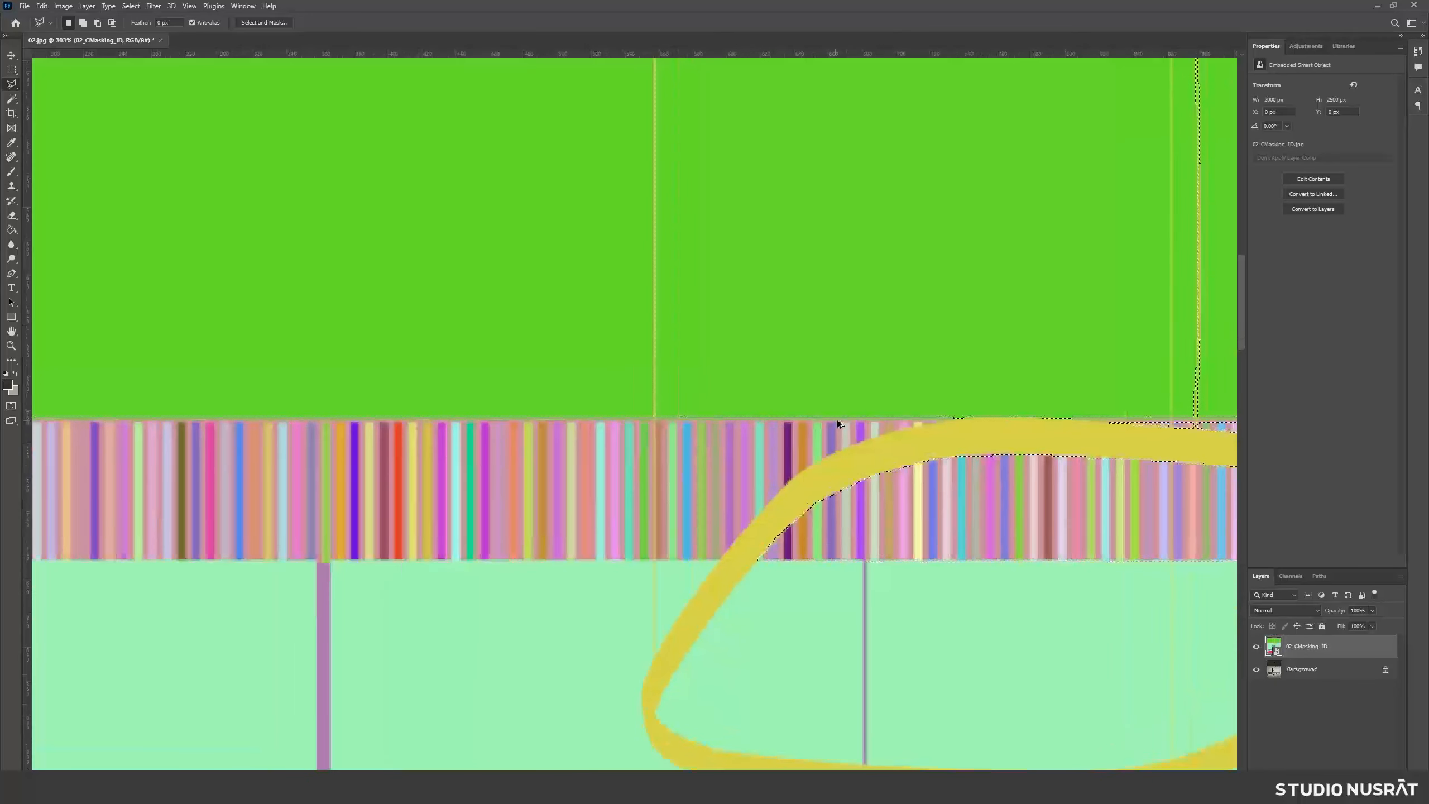
{"action": "left_click", "coordinate": [995, 420]}
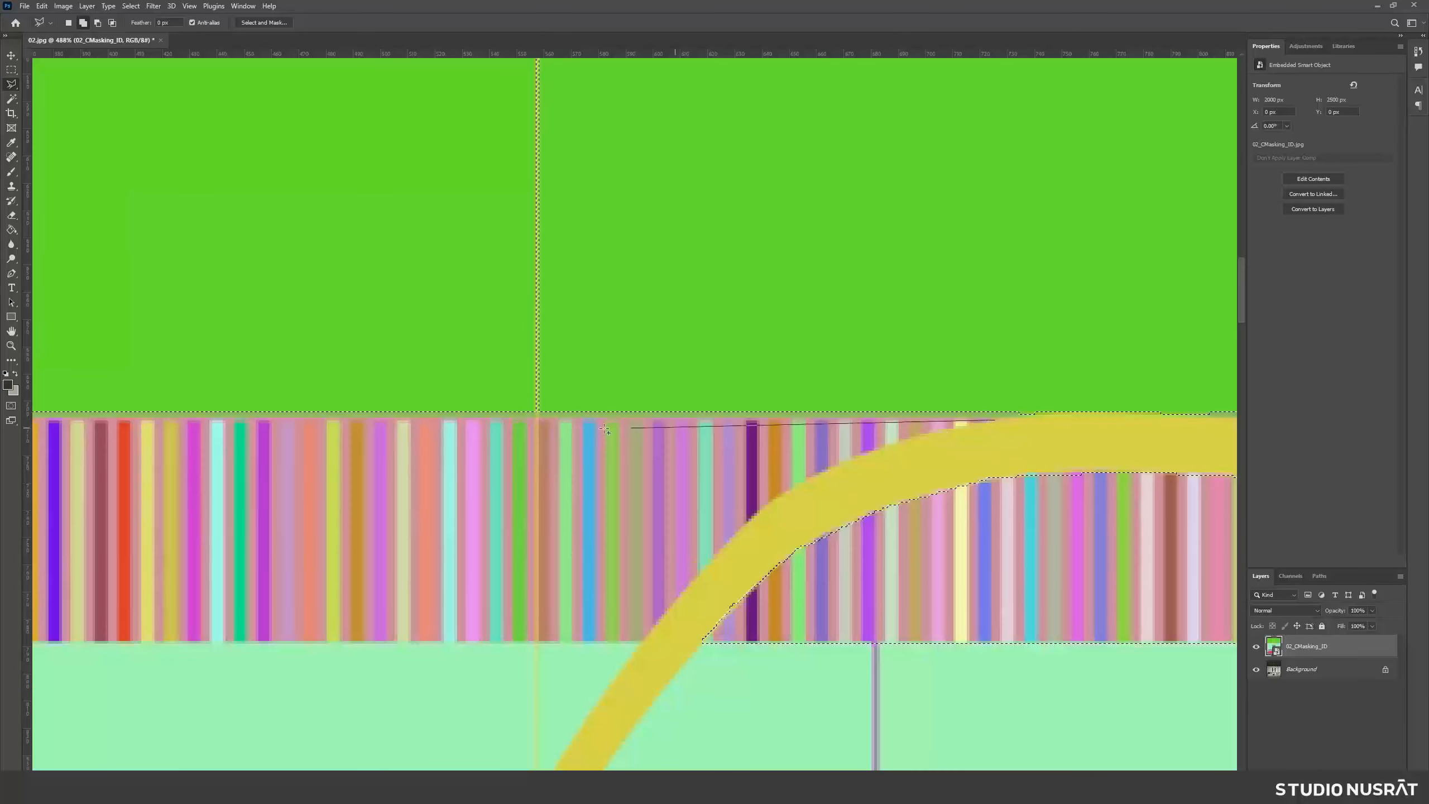
{"action": "left_click", "coordinate": [538, 419]}
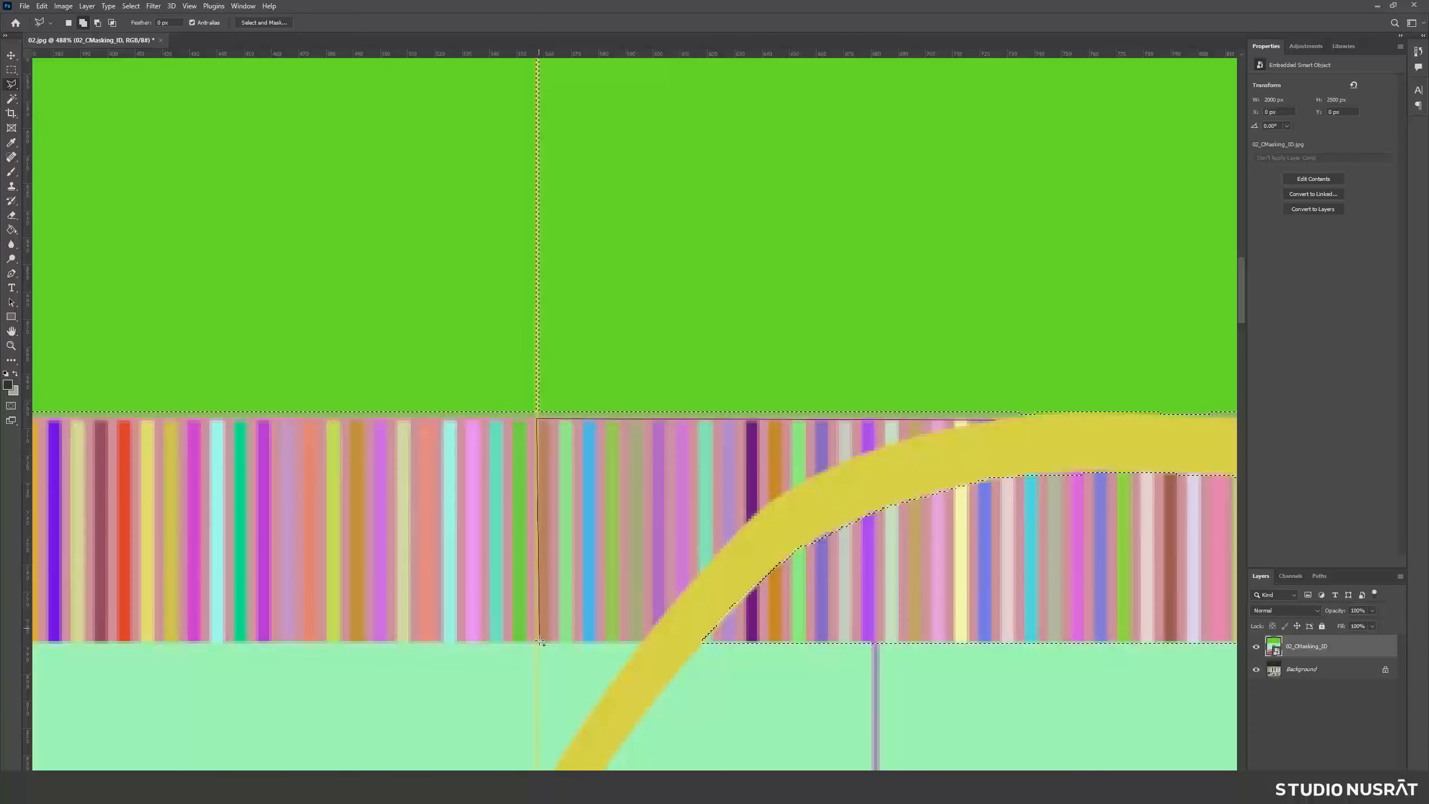
{"action": "left_click", "coordinate": [538, 641]}
{"action": "left_click", "coordinate": [647, 642]}
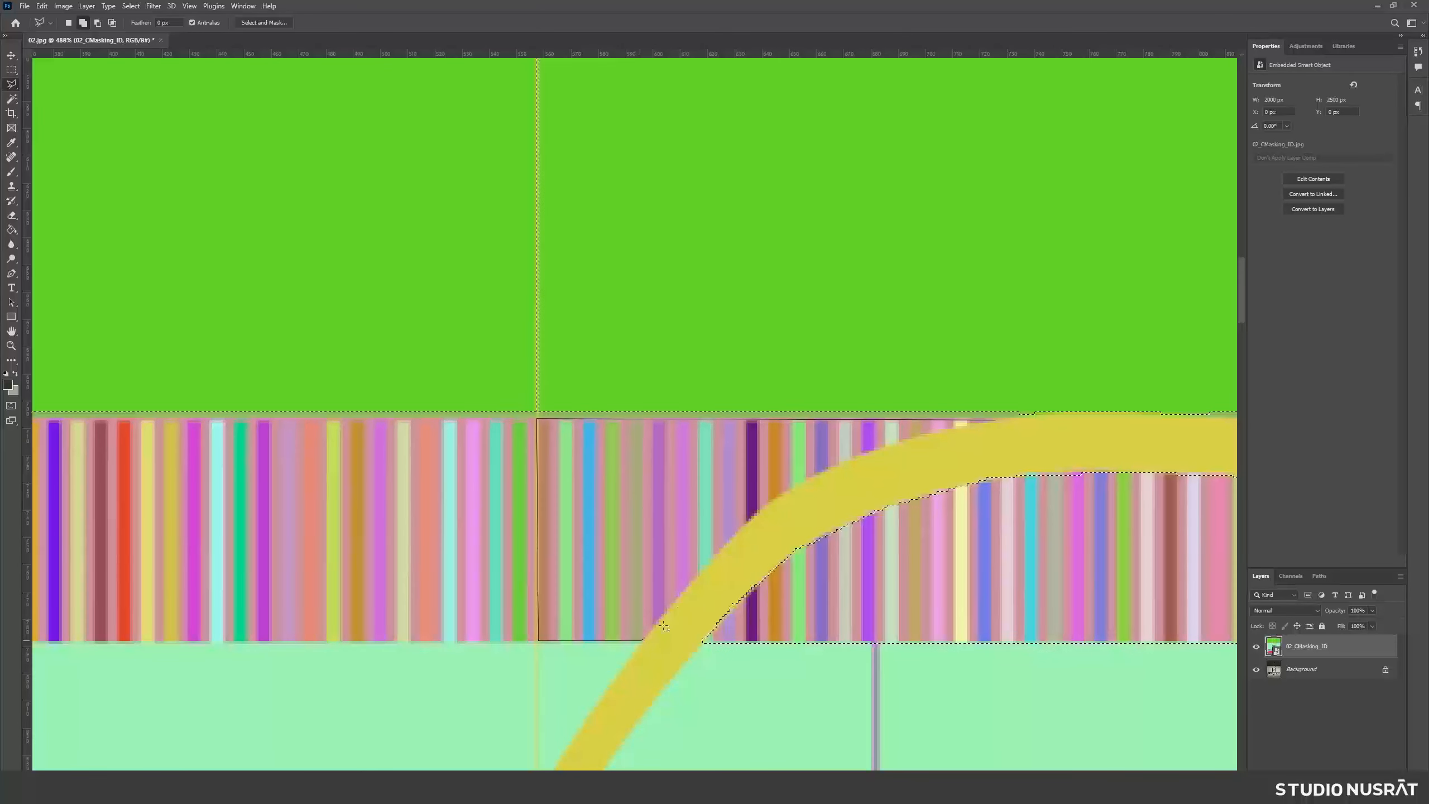
{"action": "left_click", "coordinate": [688, 586]}
{"action": "left_click", "coordinate": [807, 481]}
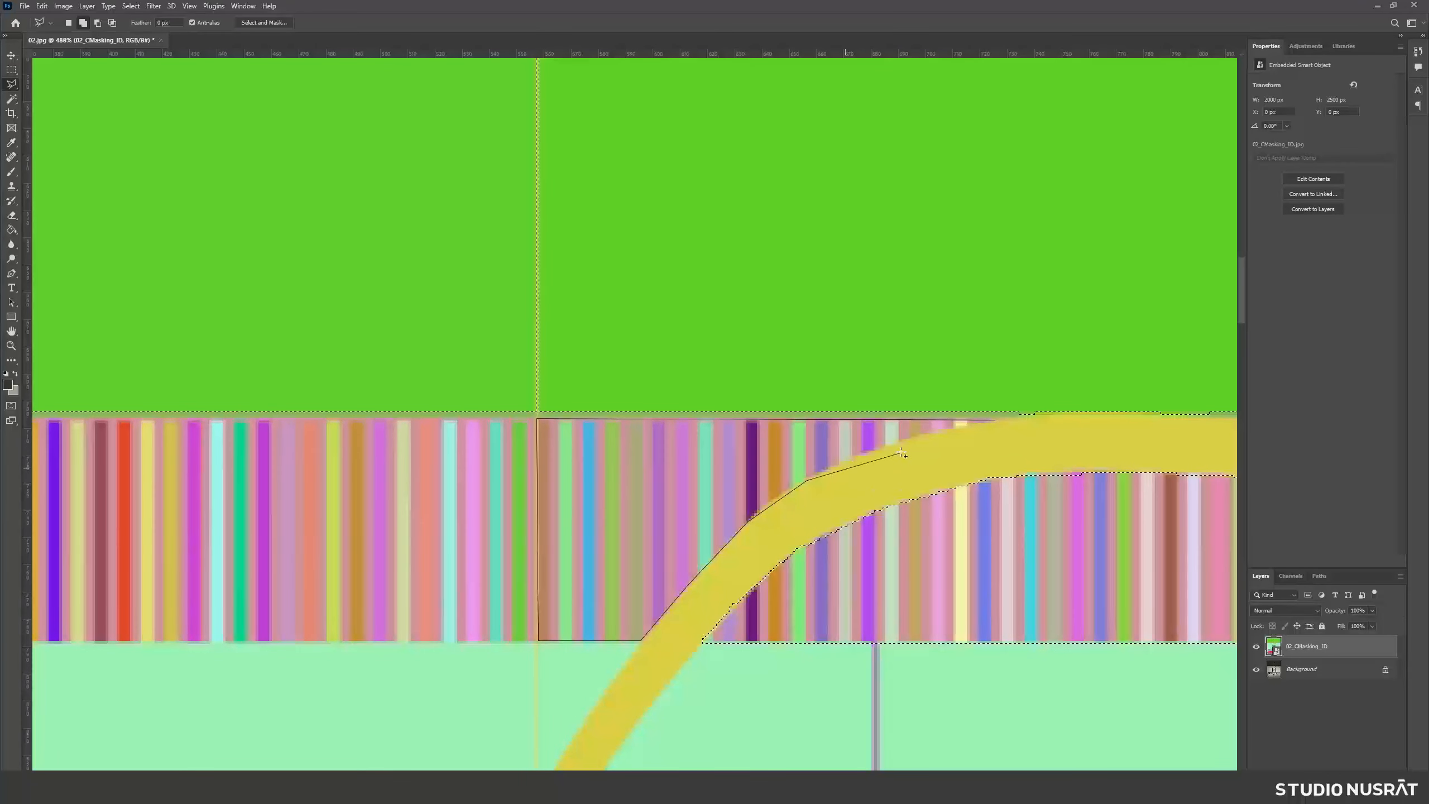
{"action": "left_click", "coordinate": [903, 441]}
{"action": "left_click", "coordinate": [988, 421]}
- Add the remaining striped band from the thin wire to the image's left edge to the selection, including its angled corner section
{"action": "scroll", "coordinate": [914, 463], "scroll_direction": "down", "scroll_amount": 4, "text": "alt"}
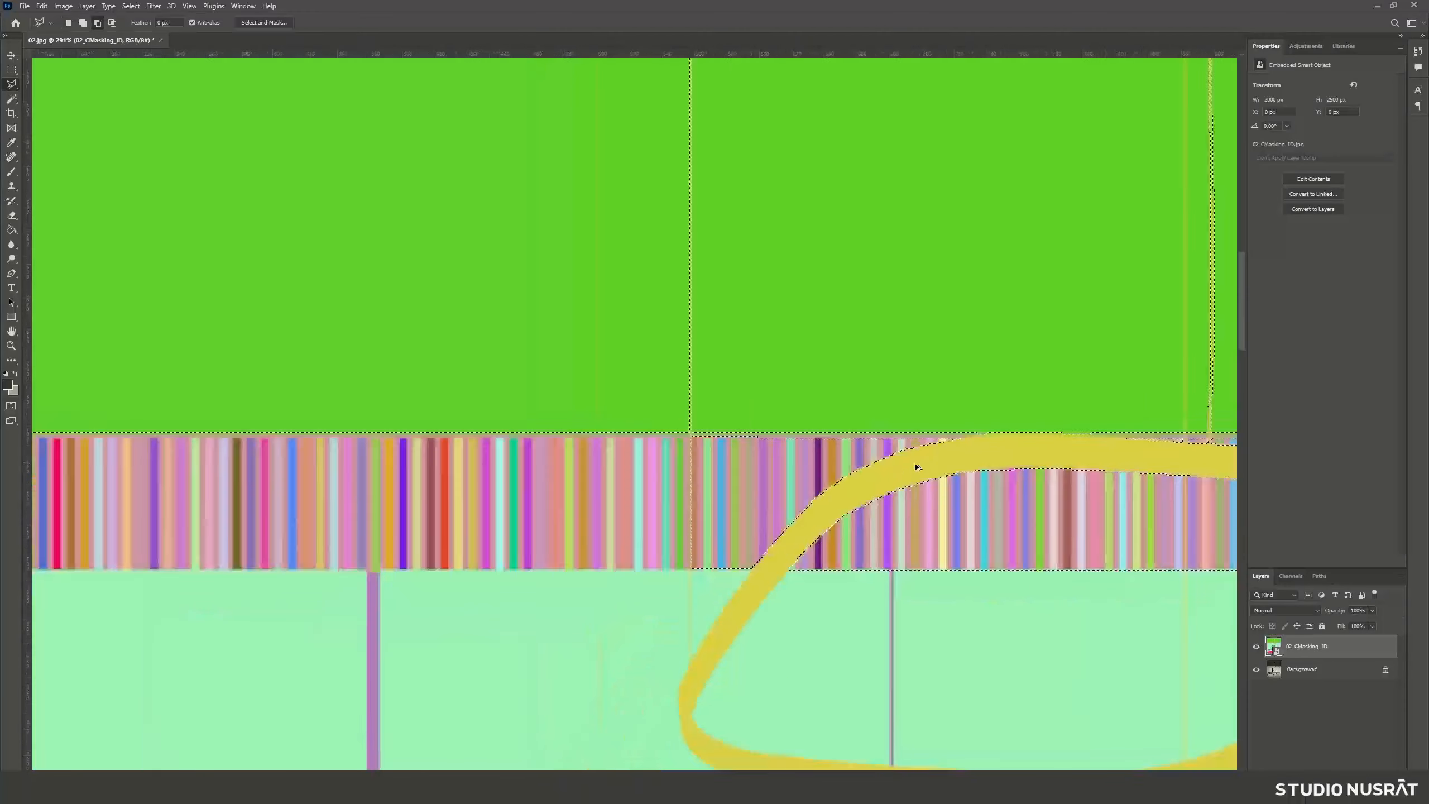
{"action": "scroll", "coordinate": [637, 449], "scroll_direction": "up", "scroll_amount": 2, "text": "alt"}
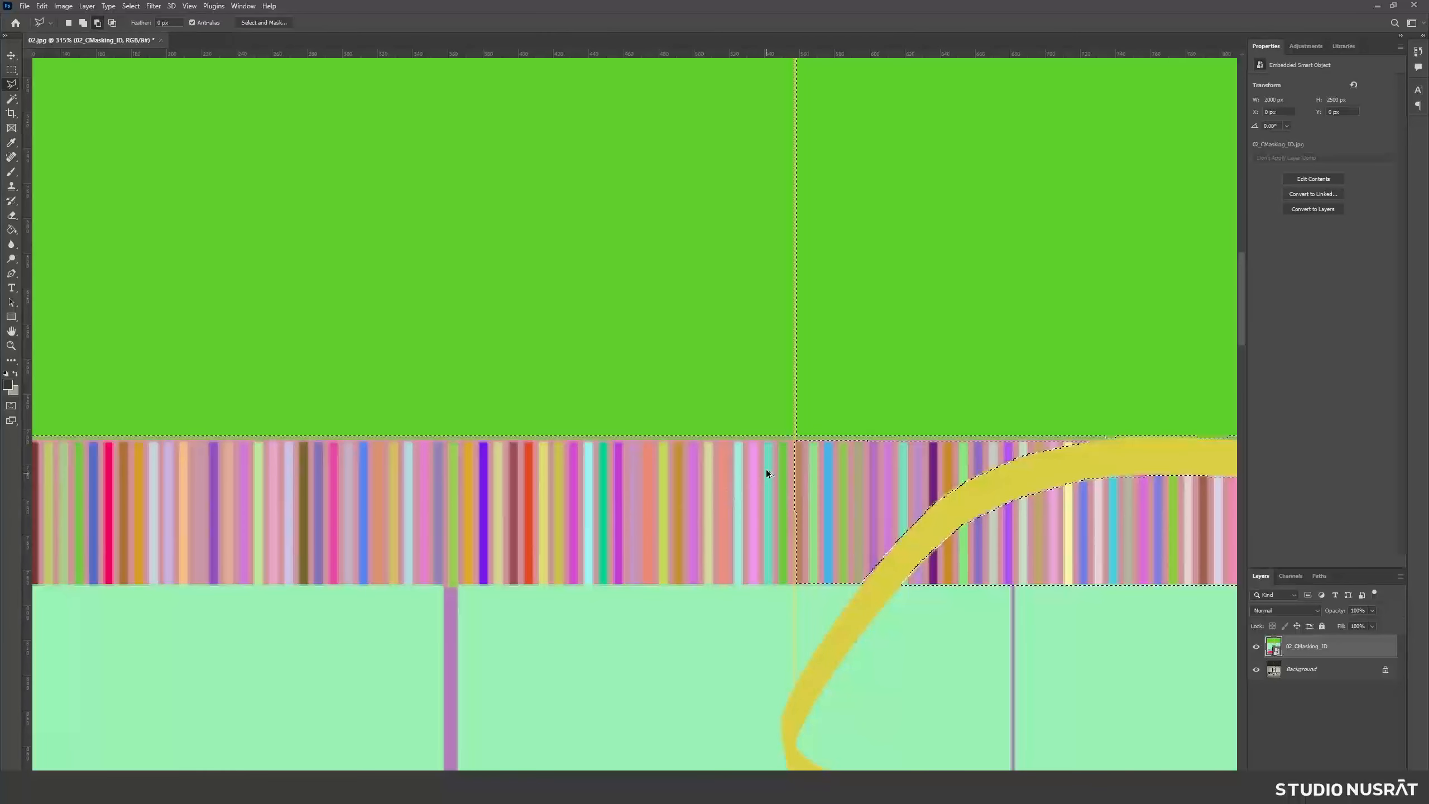
{"action": "scroll", "coordinate": [768, 473], "scroll_direction": "up", "scroll_amount": 3, "text": "alt"}
{"action": "left_click", "coordinate": [807, 429]}
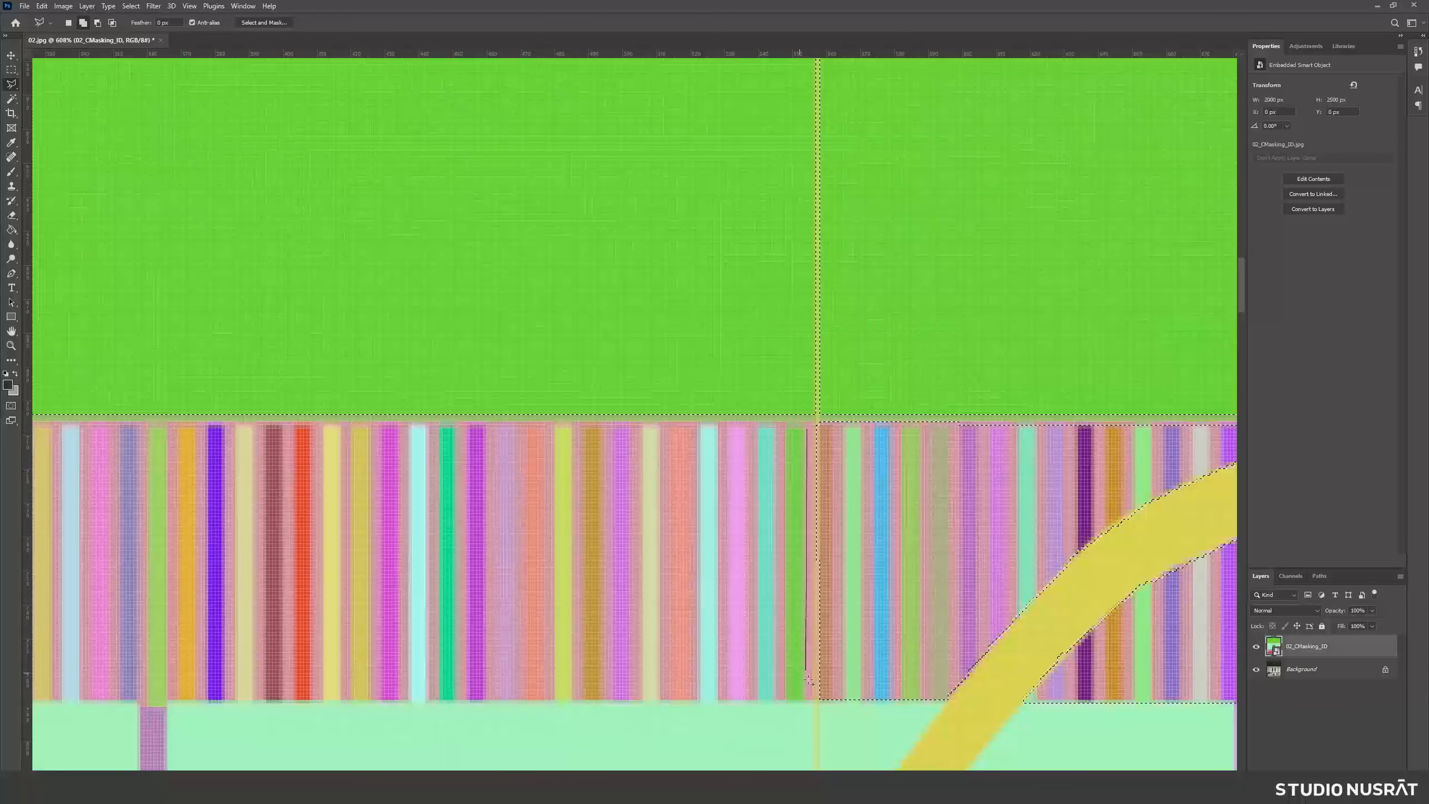
{"action": "left_click", "coordinate": [814, 700]}
{"action": "key", "text": "ctrl+minus"}
{"action": "key", "text": "ctrl+minus"}
{"action": "key", "text": "ctrl+minus"}
{"action": "key", "text": "ctrl+minus"}
{"action": "left_click_drag", "start_coordinate": [496, 546], "coordinate": [867, 547]}
{"action": "scroll", "coordinate": [465, 521], "scroll_direction": "up", "scroll_amount": 7, "text": "alt"}
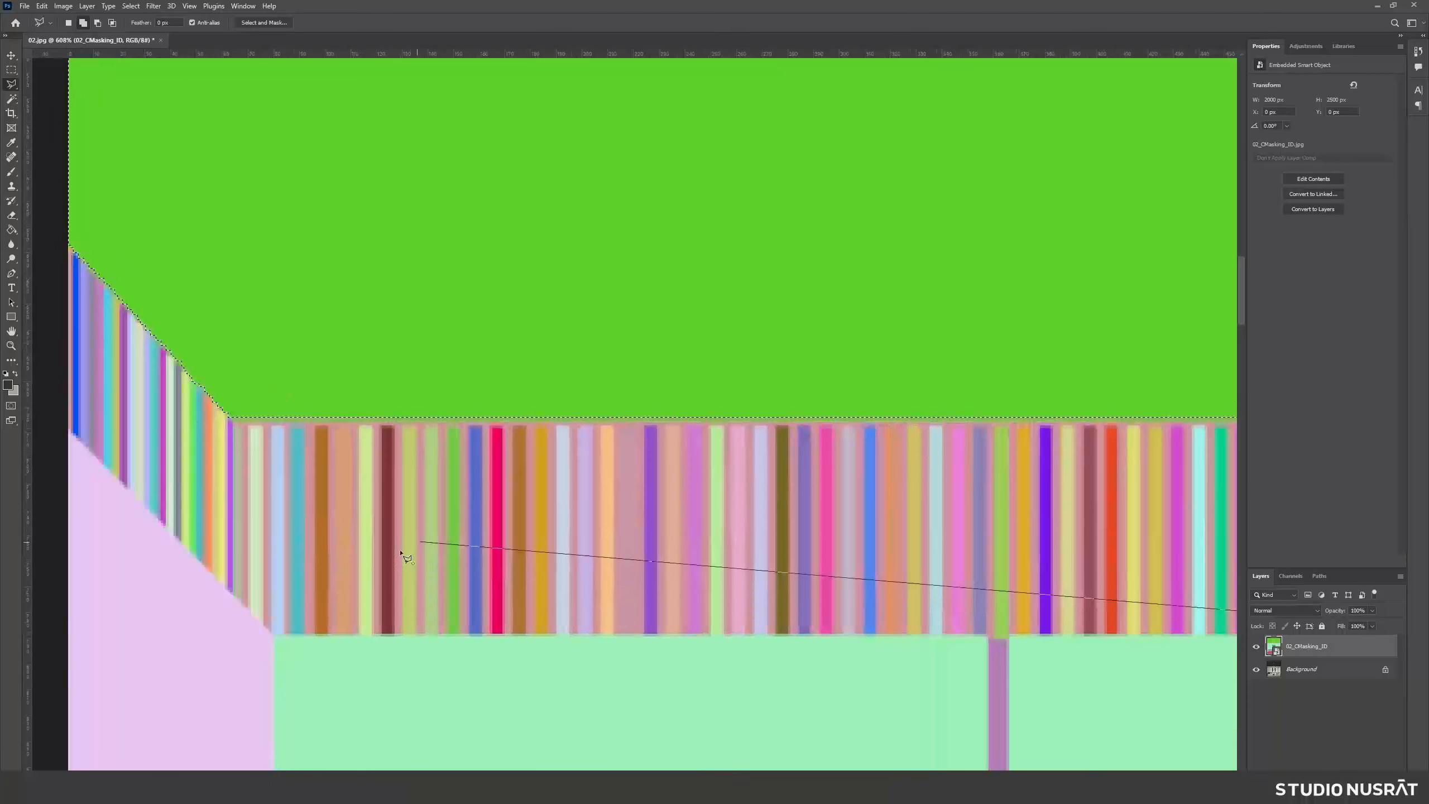
{"action": "left_click", "coordinate": [273, 632]}
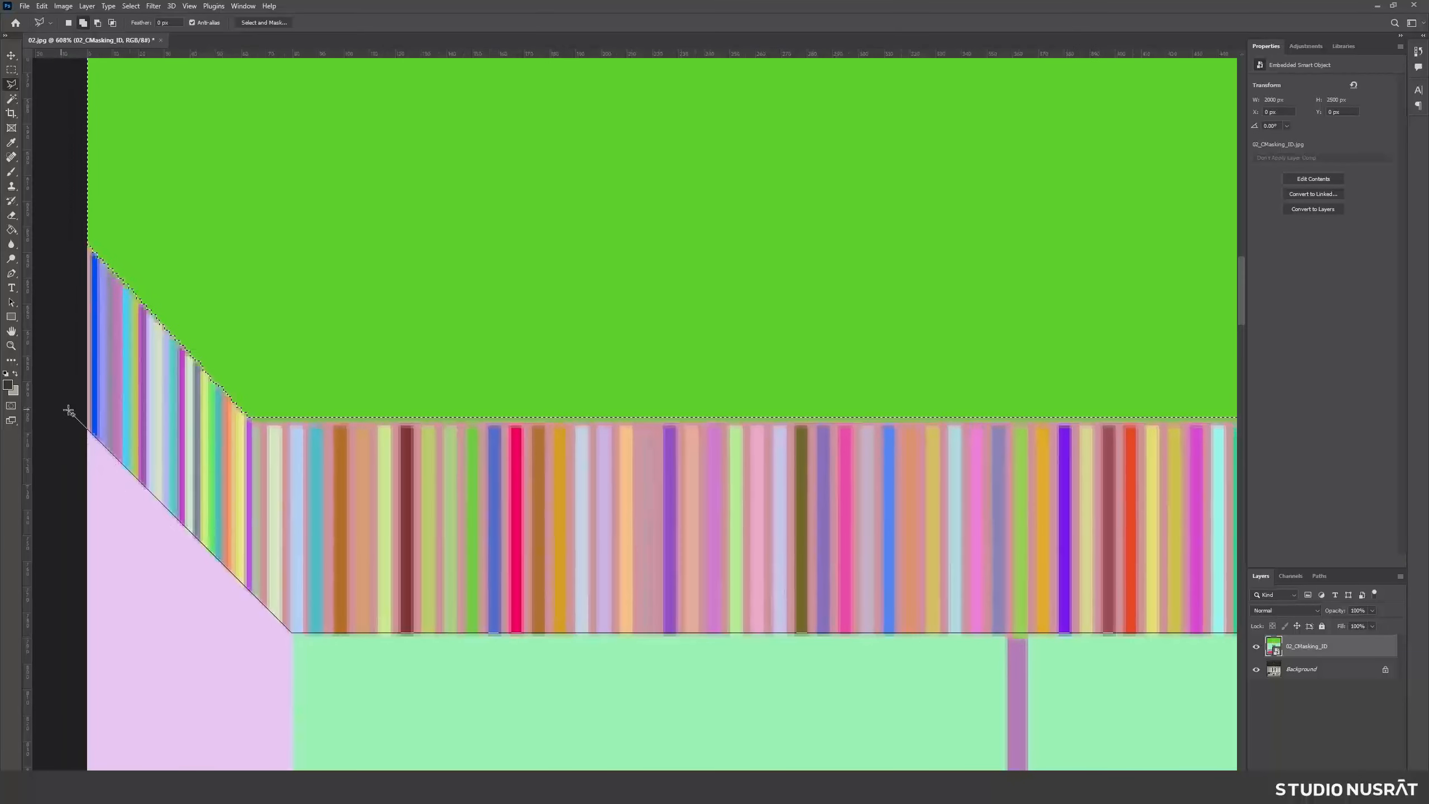
{"action": "left_click", "coordinate": [66, 408]}
{"action": "left_click", "coordinate": [83, 248]}
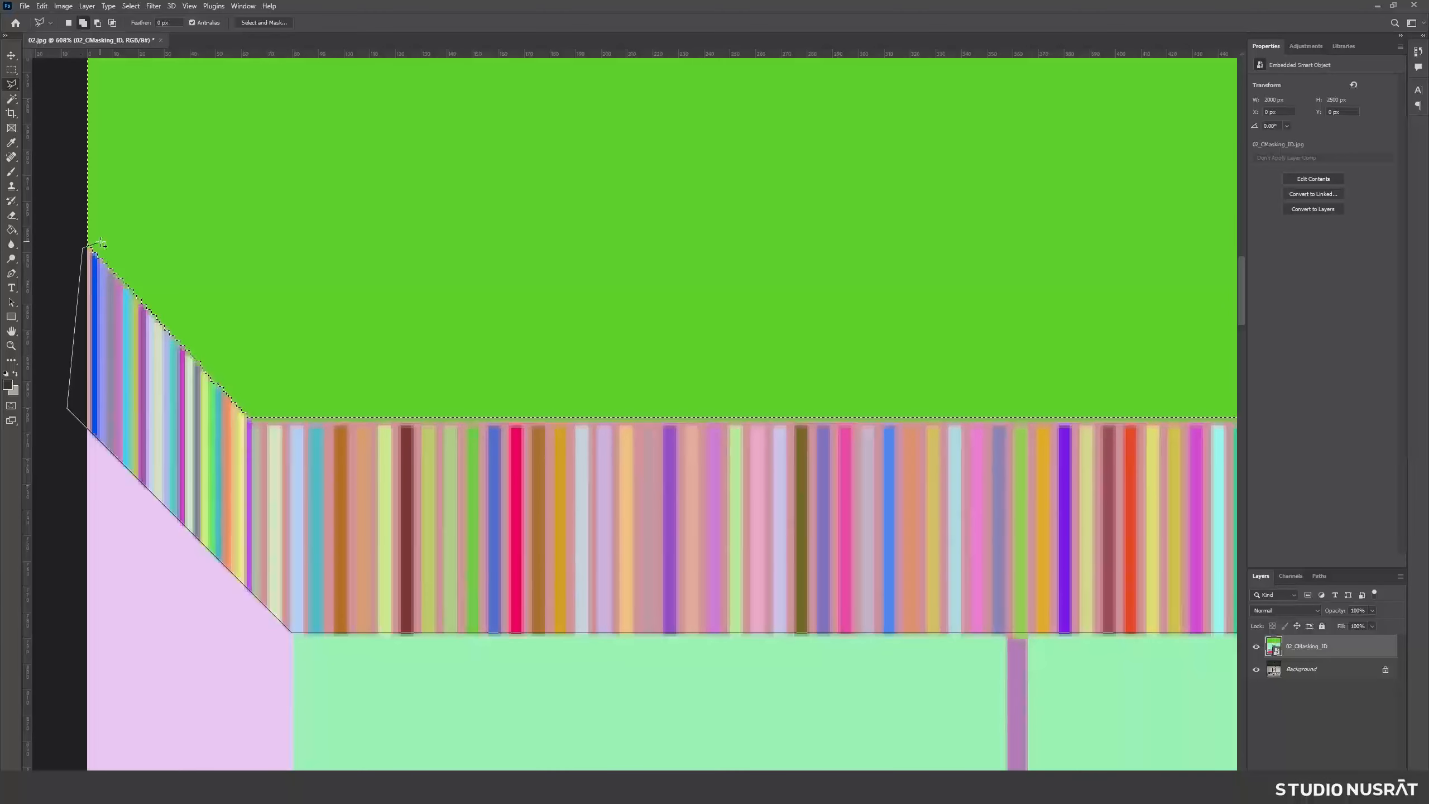
{"action": "left_click", "coordinate": [830, 388]}
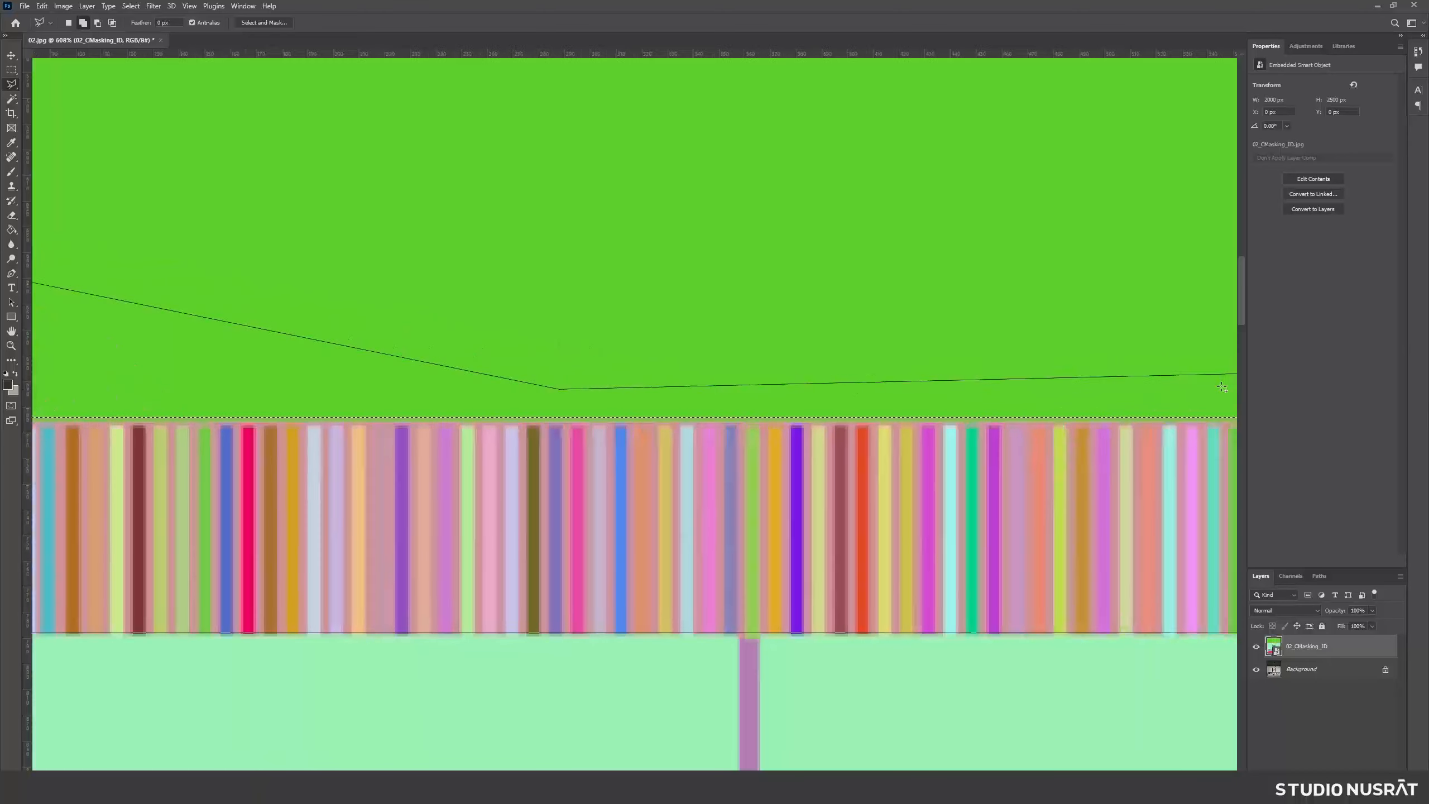
{"action": "left_click", "coordinate": [989, 410]}
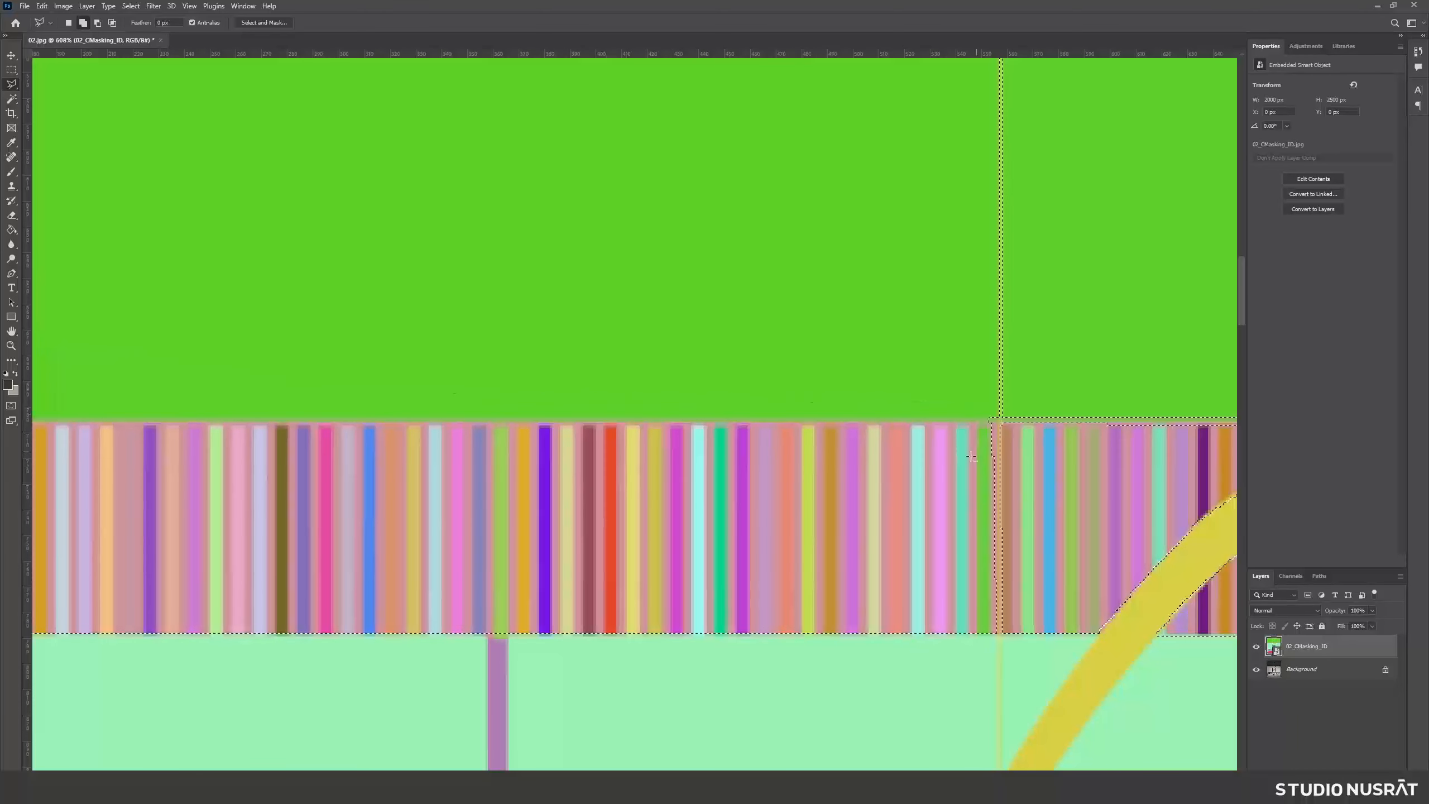
- Examine the selection outline over the striped band, the chandelier and the rest of the masking ID pass
{"action": "scroll", "coordinate": [964, 462], "scroll_direction": "down", "scroll_amount": 6, "text": "alt"}
{"action": "left_click_drag", "start_coordinate": [653, 418], "coordinate": [530, 391]}
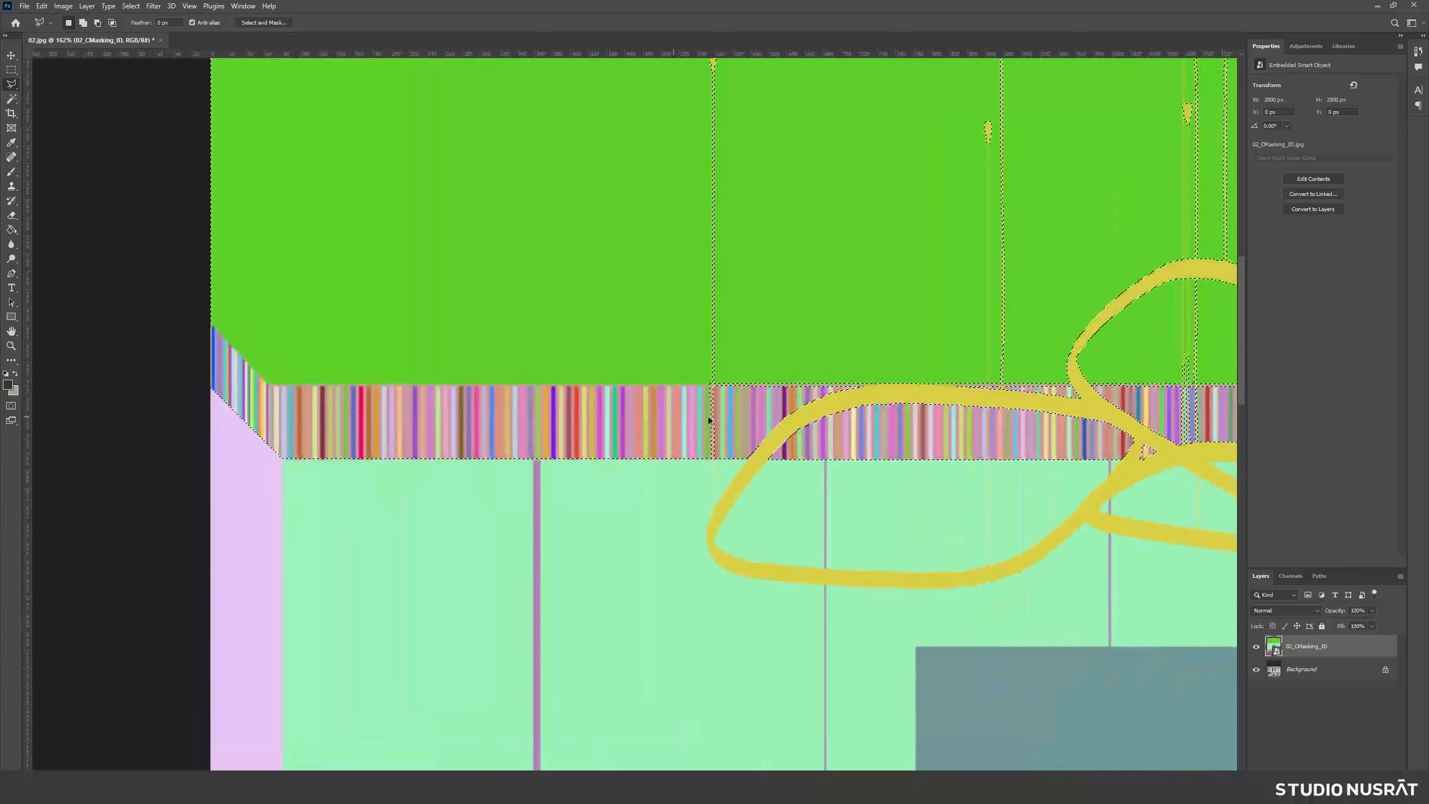
{"action": "scroll", "coordinate": [708, 416], "scroll_direction": "up", "scroll_amount": 3, "text": "alt"}
{"action": "scroll", "coordinate": [697, 419], "scroll_direction": "down", "scroll_amount": 10, "text": "alt"}
{"action": "left_click_drag", "start_coordinate": [872, 461], "coordinate": [744, 339]}
{"action": "scroll", "coordinate": [619, 640], "scroll_direction": "up", "scroll_amount": 4, "text": "alt"}
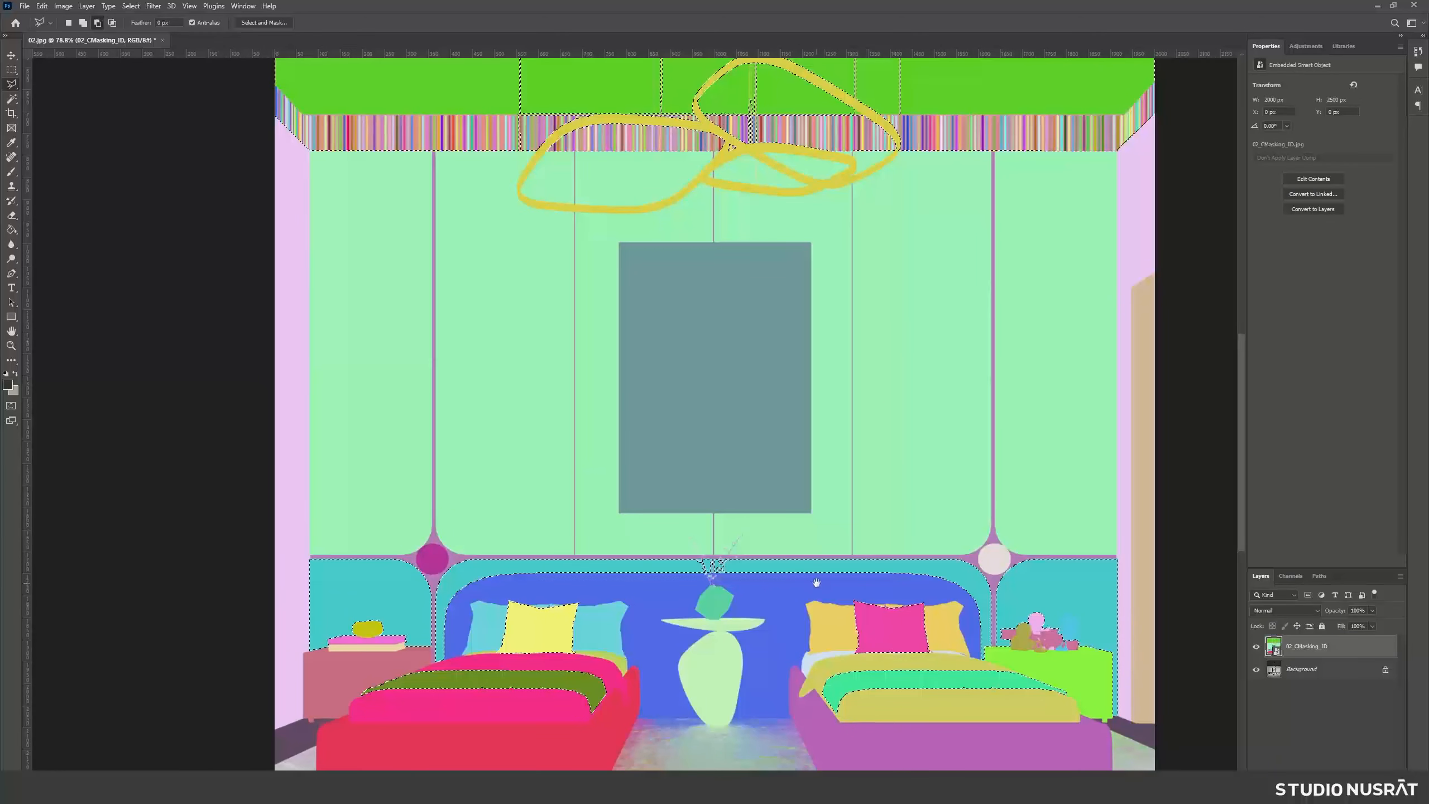
{"action": "left_click_drag", "start_coordinate": [816, 582], "coordinate": [763, 604]}
{"action": "scroll", "coordinate": [623, 445], "scroll_direction": "down", "scroll_amount": 1, "text": "alt"}
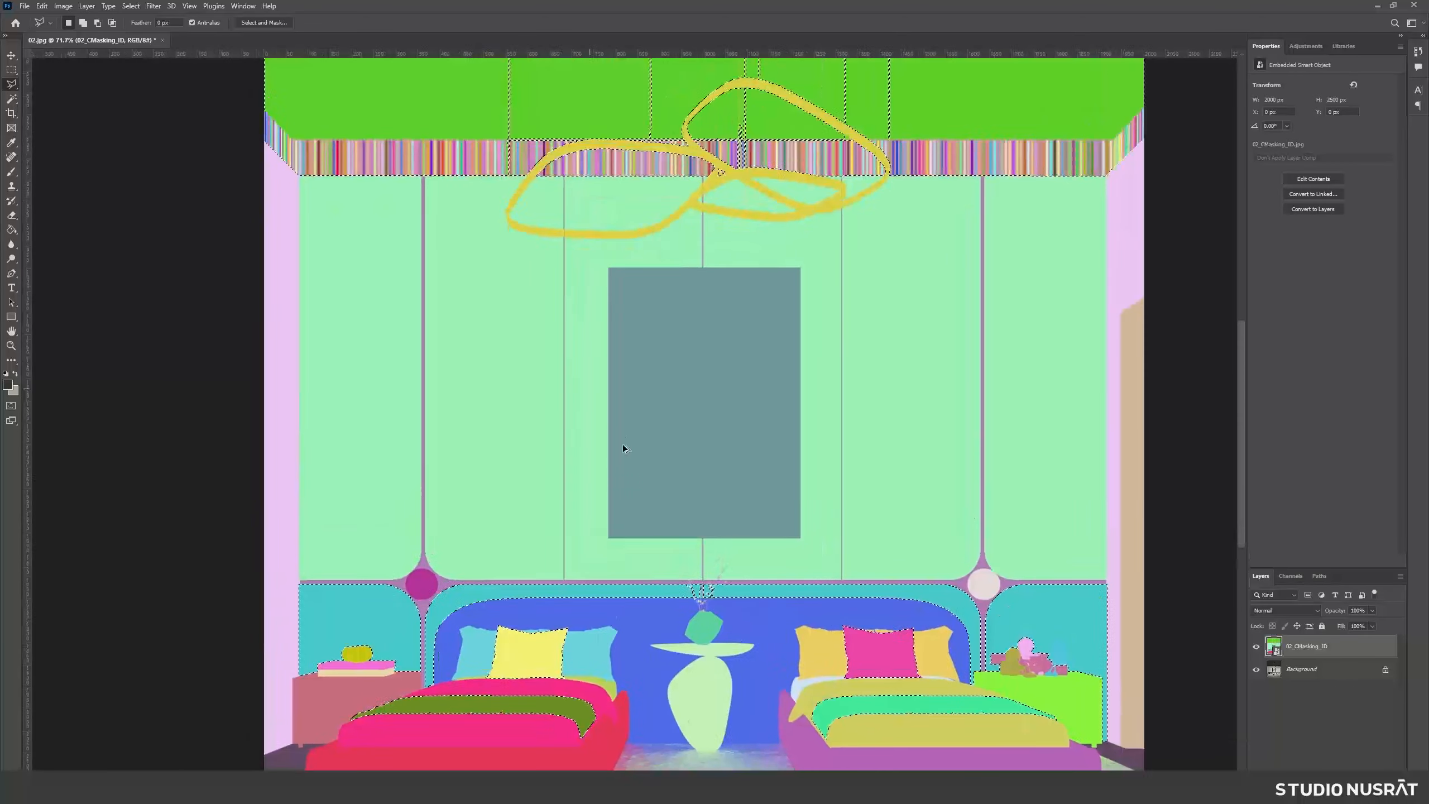
{"action": "scroll", "coordinate": [766, 510], "scroll_direction": "up", "scroll_amount": 1, "text": "alt"}
{"action": "scroll", "coordinate": [1004, 577], "scroll_direction": "down", "scroll_amount": 6, "text": "alt"}
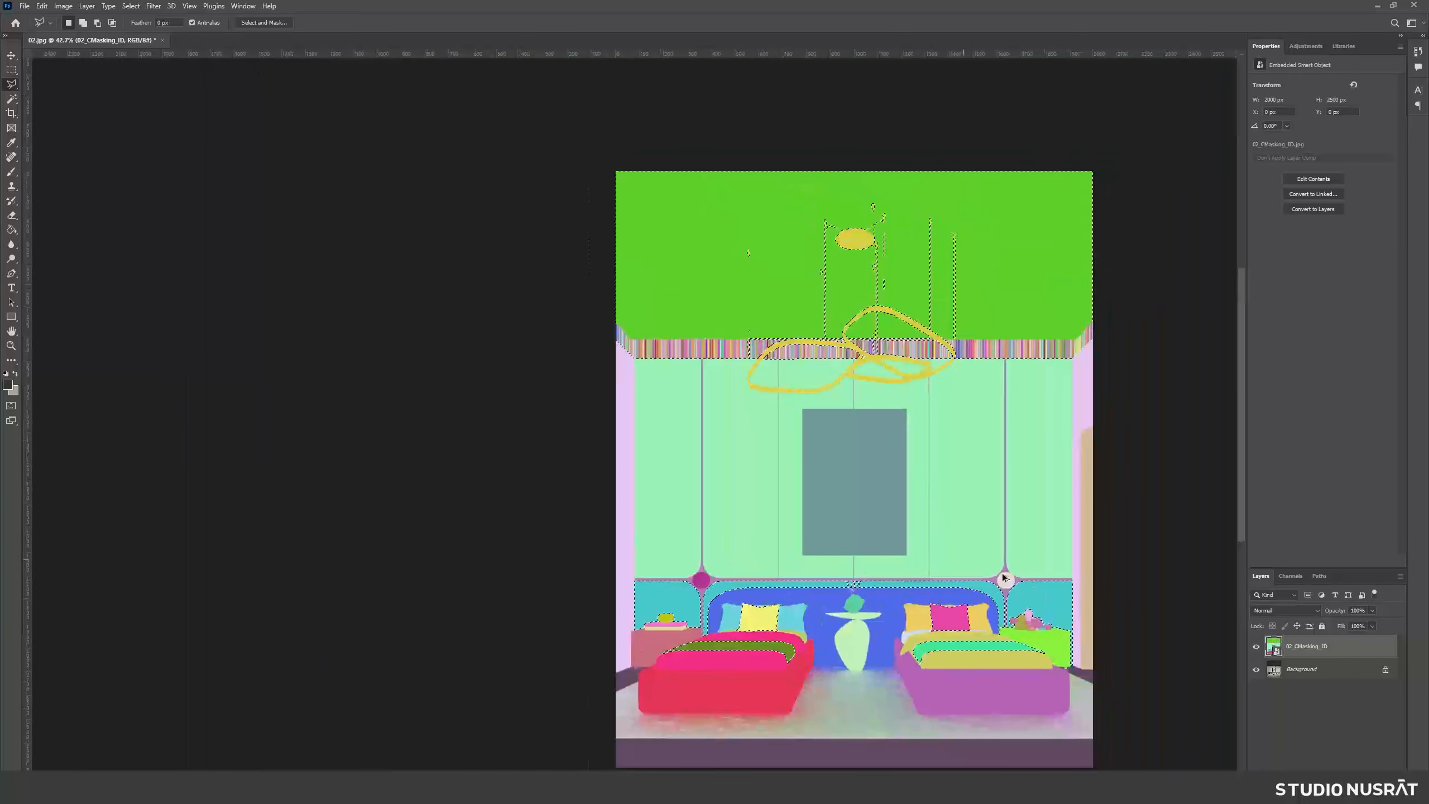
- Hide the 02_CMasking_ID layer and copy the selected areas of the Background render onto a new layer
{"action": "left_click", "coordinate": [1256, 646]}
{"action": "left_click", "coordinate": [1288, 668]}
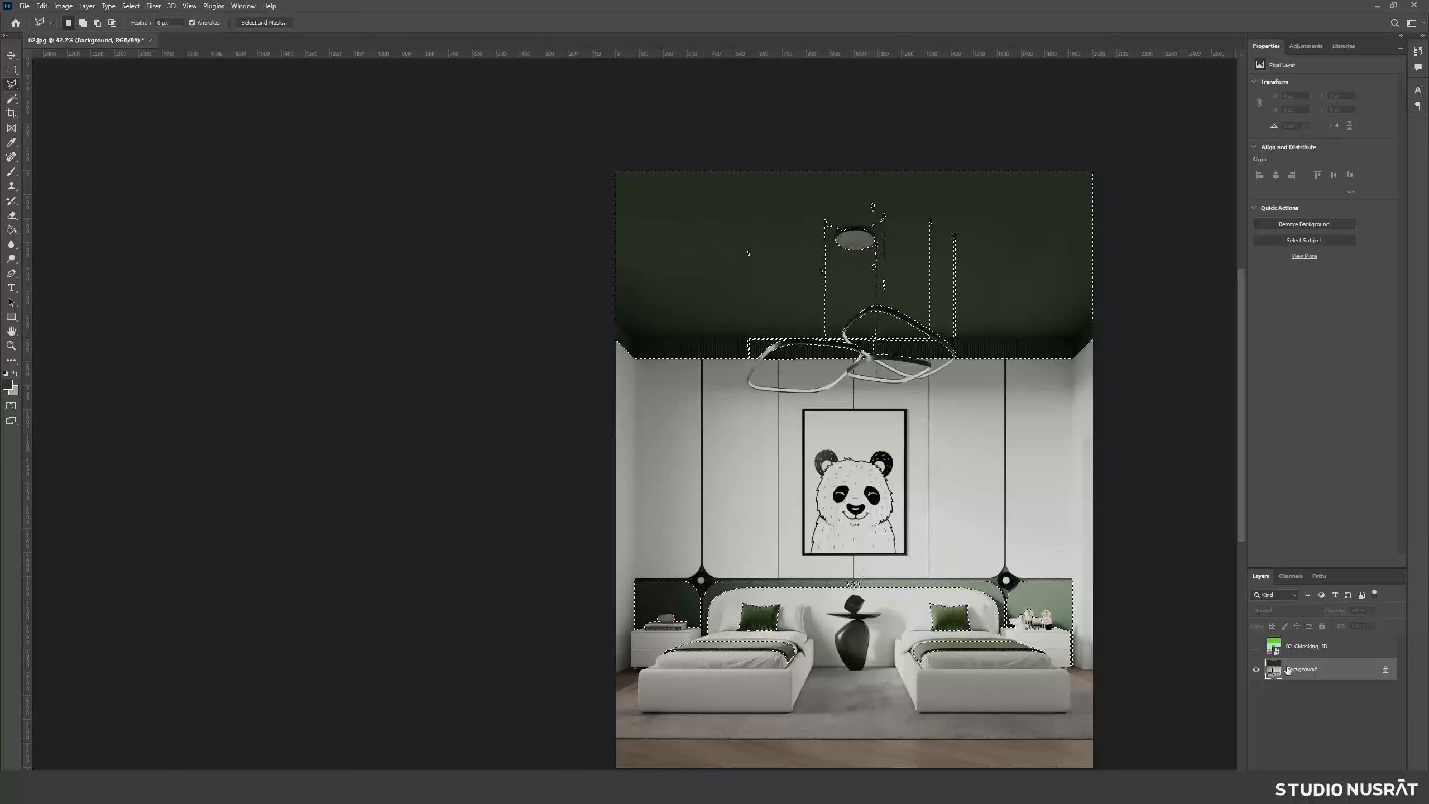
{"action": "key", "text": "ctrl+j"}
- Show the 02_CMasking_ID layer briefly to compare it with the render, hide it again and reselect Layer 1
{"action": "left_click_drag", "start_coordinate": [963, 416], "coordinate": [791, 405]}
{"action": "scroll", "coordinate": [752, 342], "scroll_direction": "up", "scroll_amount": 4, "text": "alt"}
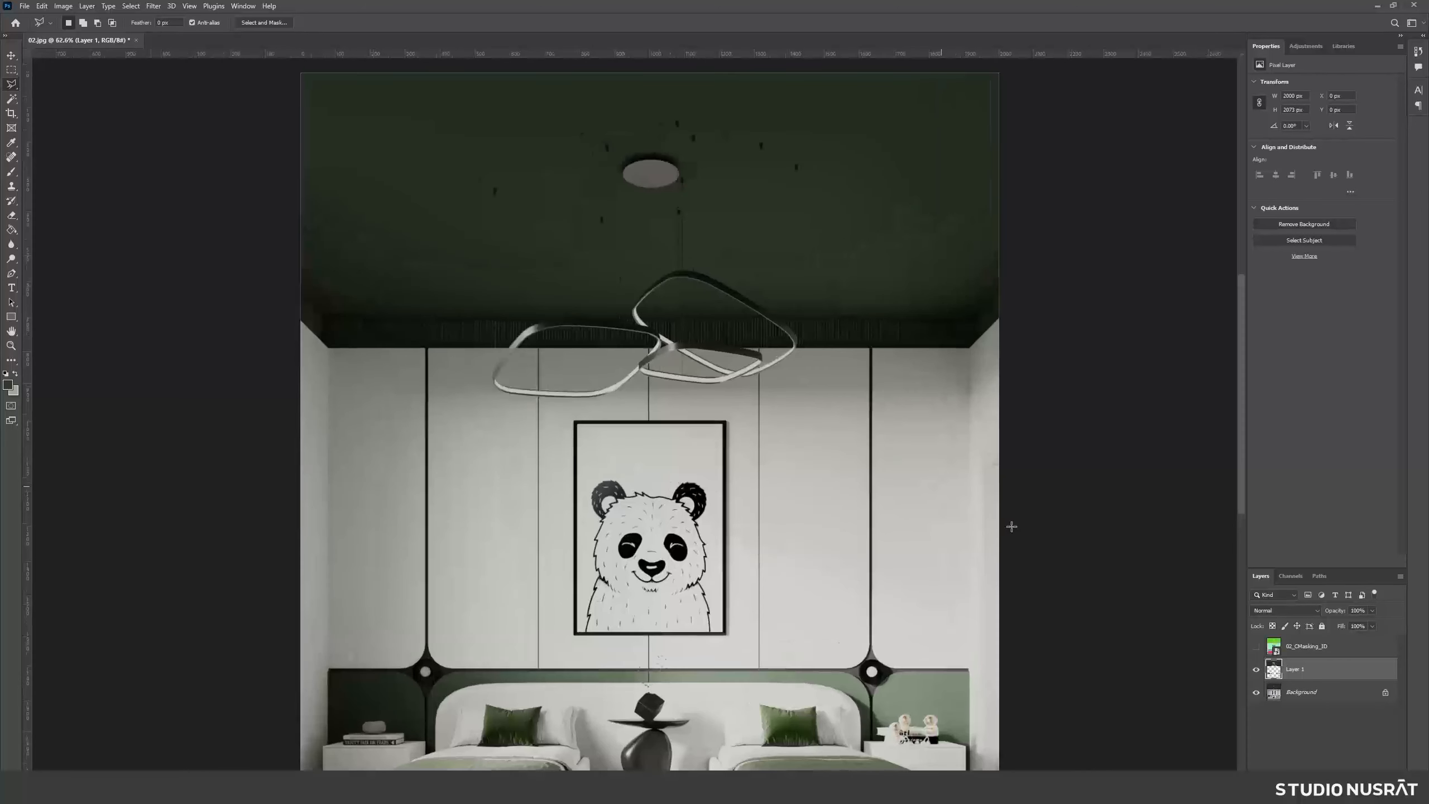
{"action": "left_click", "coordinate": [1271, 640]}
{"action": "left_click", "coordinate": [1257, 647]}
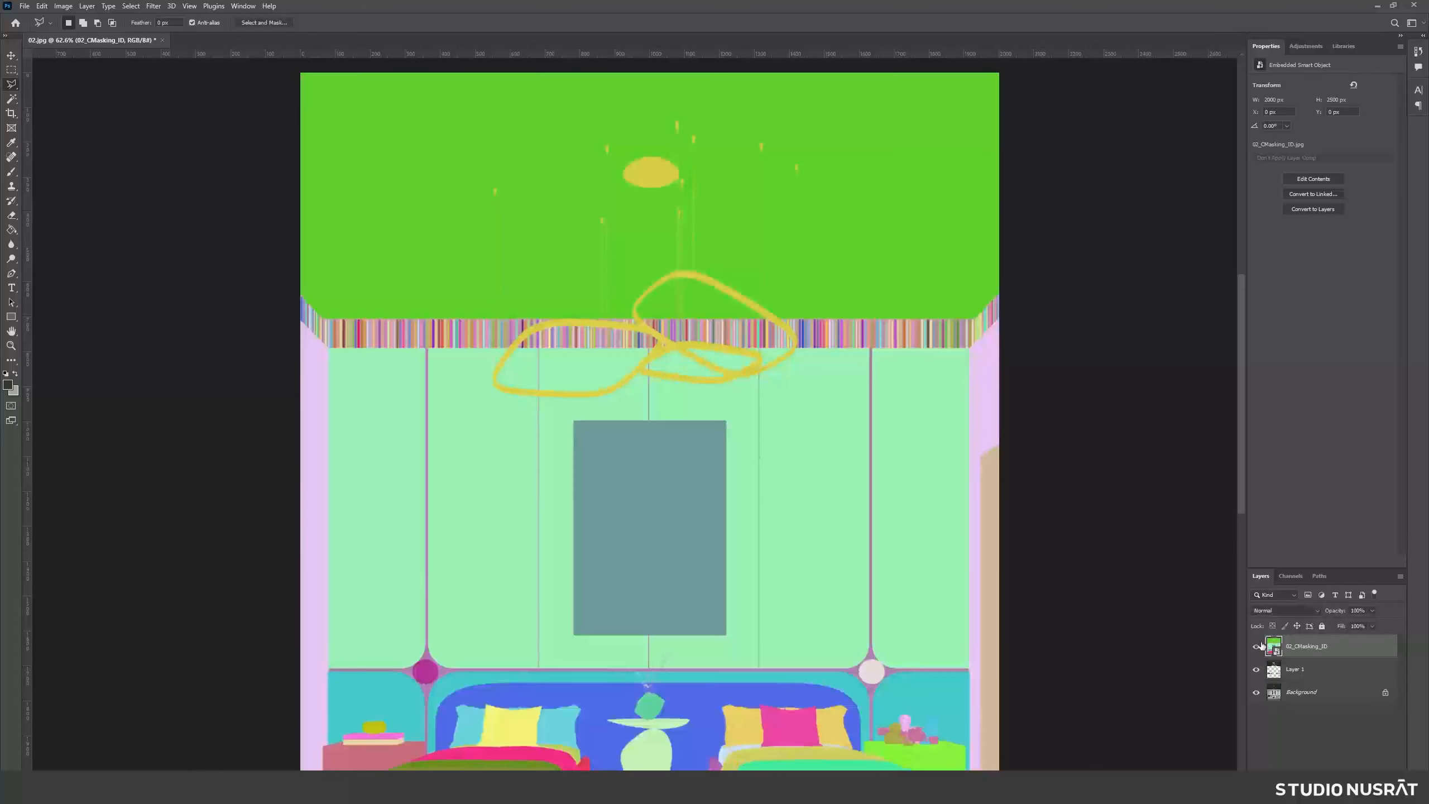
{"action": "left_click", "coordinate": [1256, 646]}
{"action": "left_click", "coordinate": [1308, 670]}
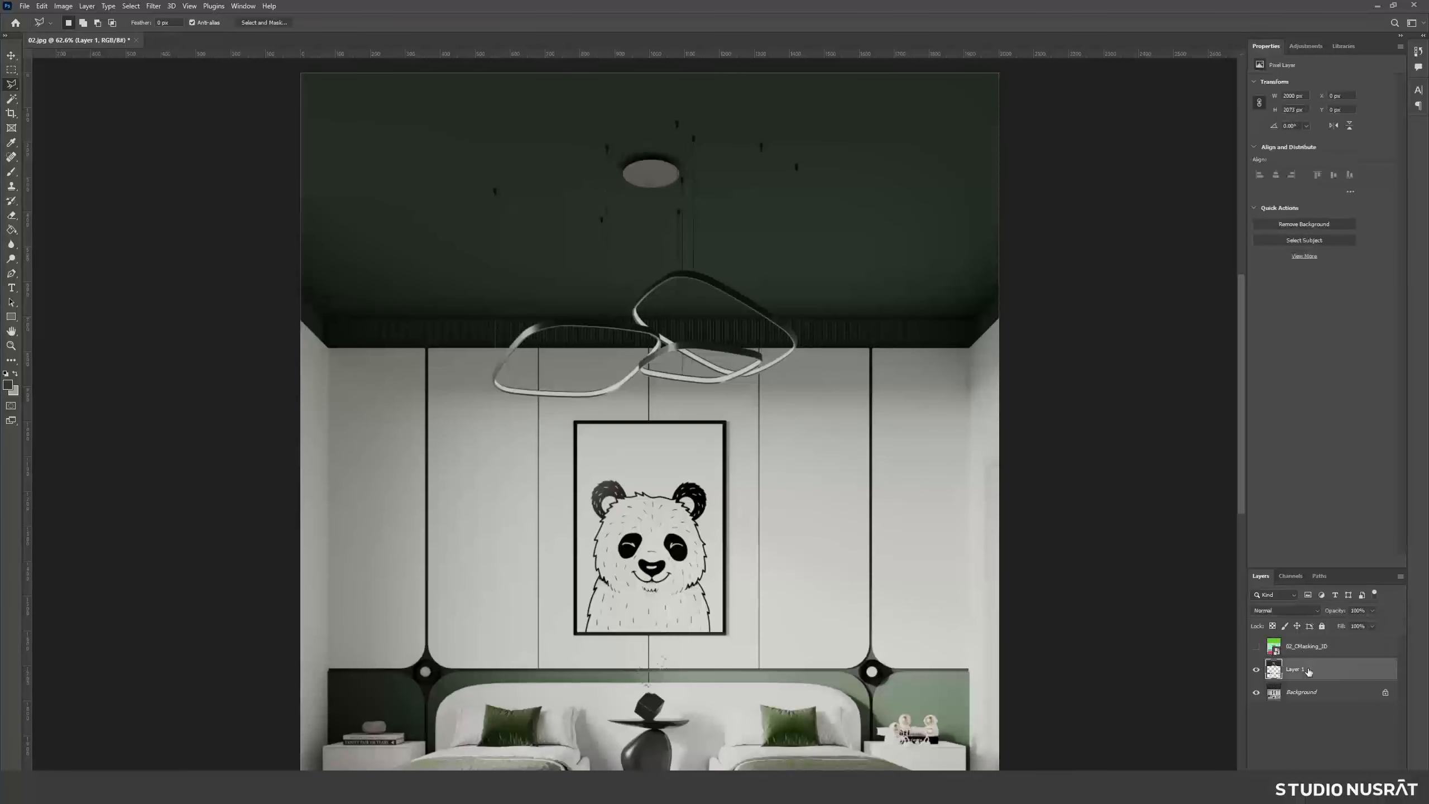
- Toggle the visibility of the Background and Layer 1 to compare the copied areas with the original render
{"action": "scroll", "coordinate": [651, 329], "scroll_direction": "down", "scroll_amount": 4, "text": "alt"}
{"action": "scroll", "coordinate": [724, 436], "scroll_direction": "up", "scroll_amount": 5, "text": "alt"}
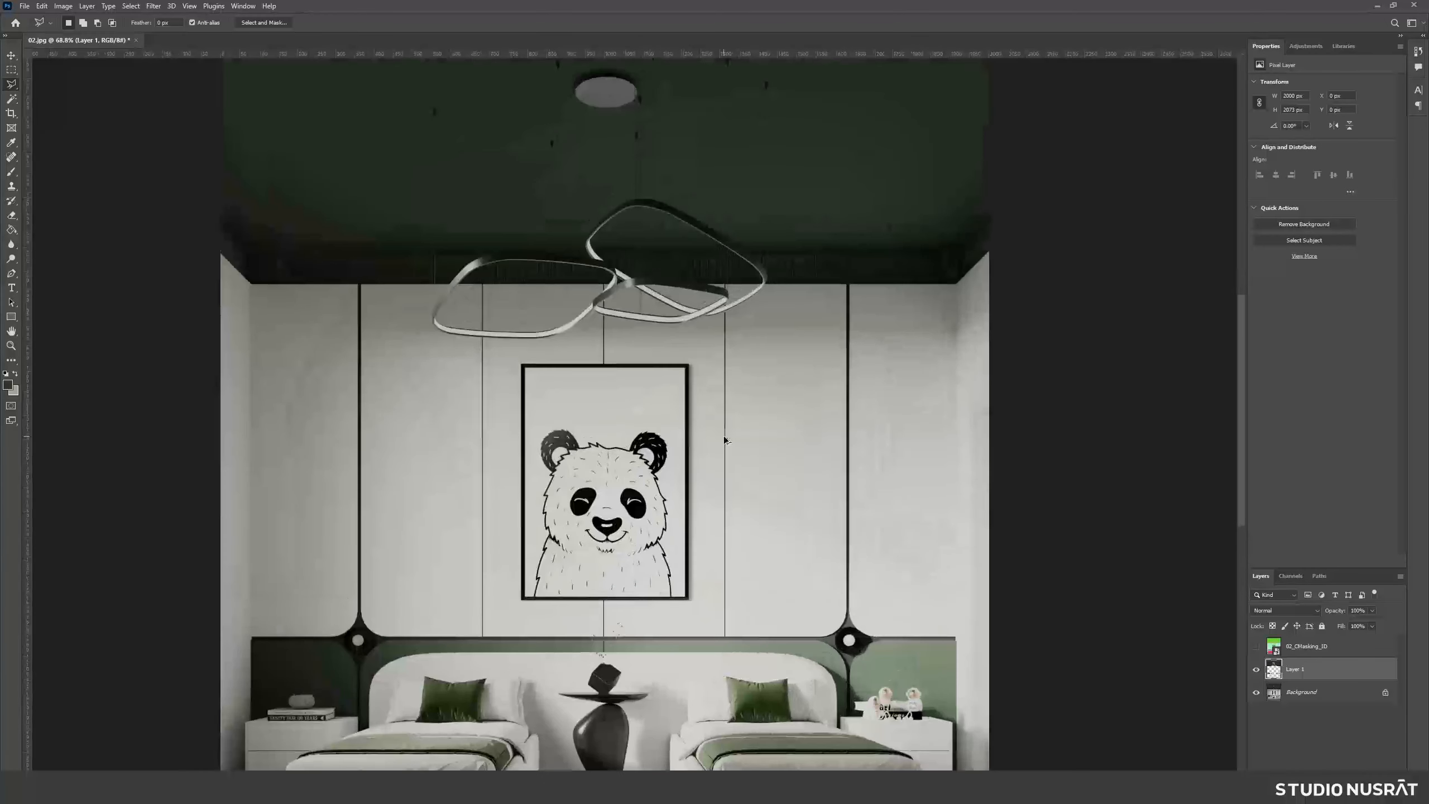
{"action": "scroll", "coordinate": [729, 434], "scroll_direction": "down", "scroll_amount": 3, "text": "alt"}
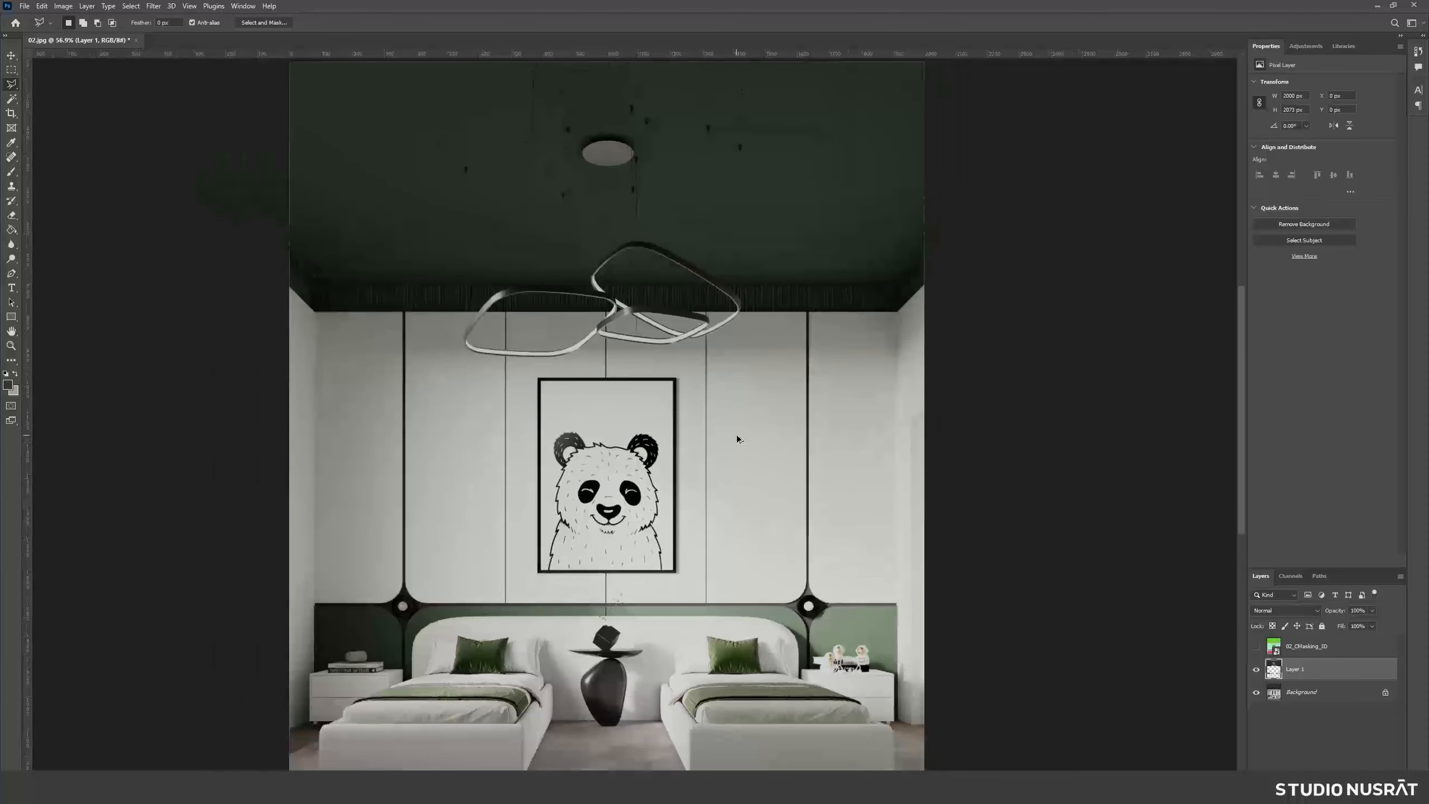
{"action": "left_click", "coordinate": [1297, 694]}
{"action": "left_click", "coordinate": [1257, 692]}
{"action": "left_click", "coordinate": [1256, 692]}
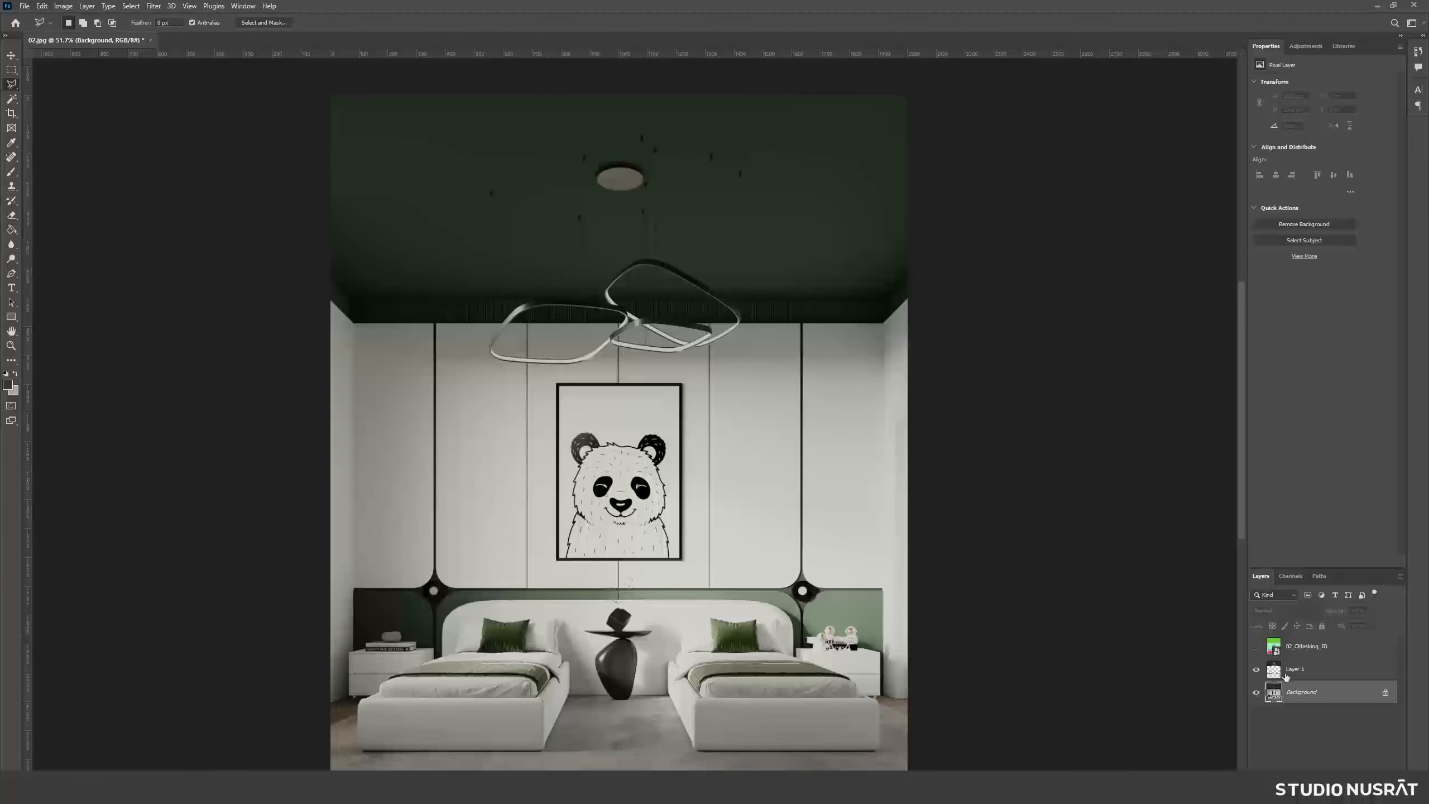
{"action": "left_click", "coordinate": [1286, 675]}
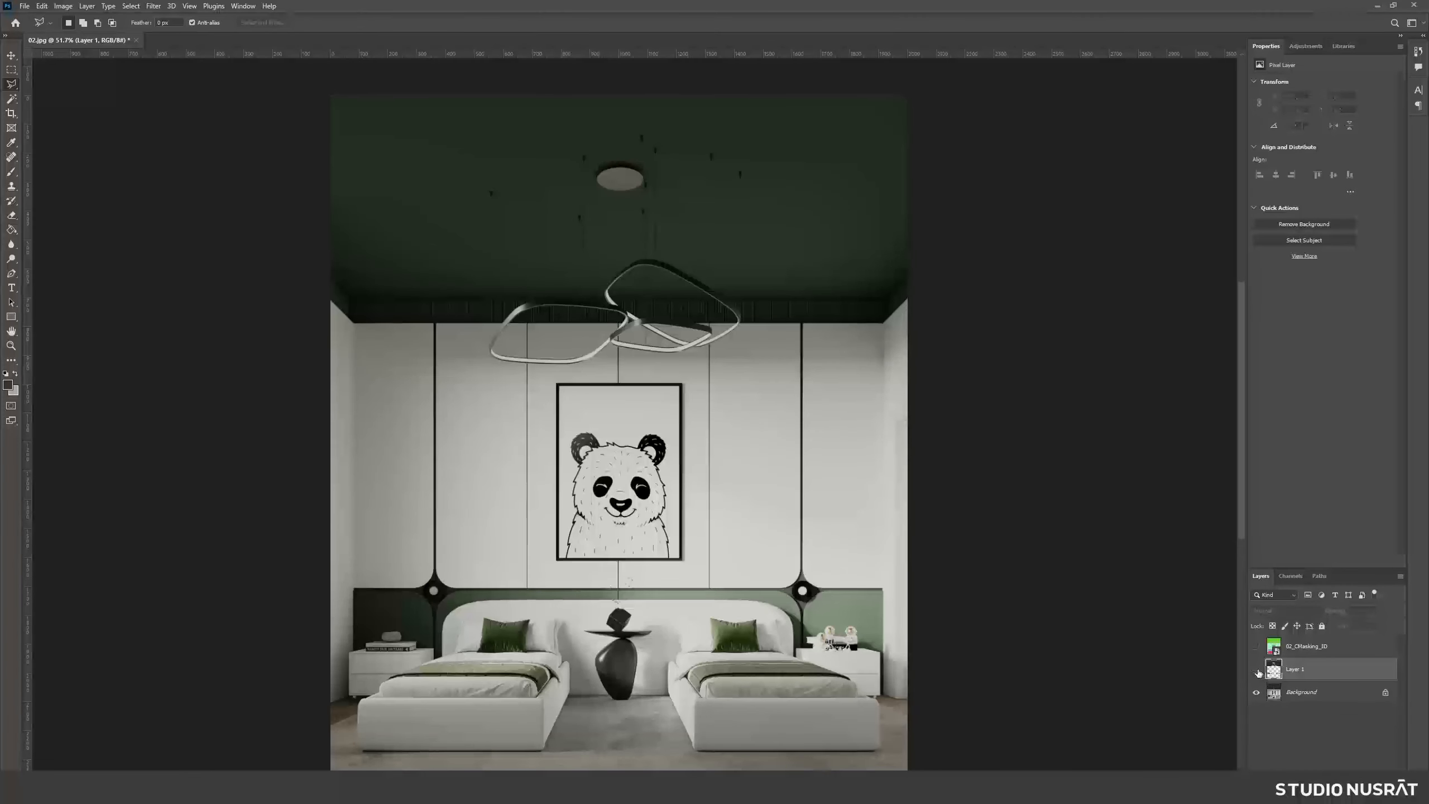
- Unlock the Background so it becomes a regular editable layer
{"action": "left_click", "coordinate": [1305, 695]}
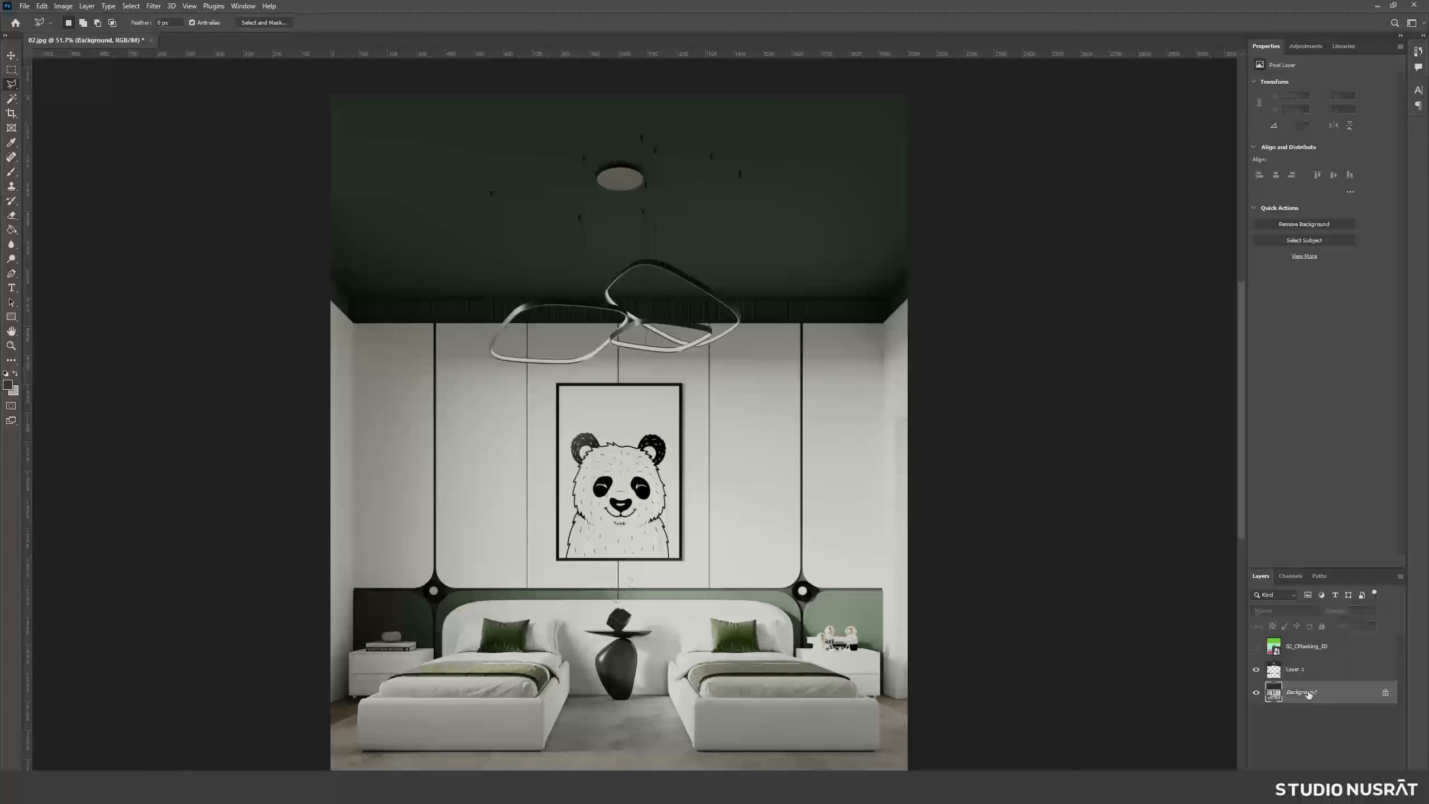
{"action": "left_click", "coordinate": [1301, 673]}
{"action": "left_click", "coordinate": [1385, 693]}
{"action": "left_click", "coordinate": [1385, 693]}
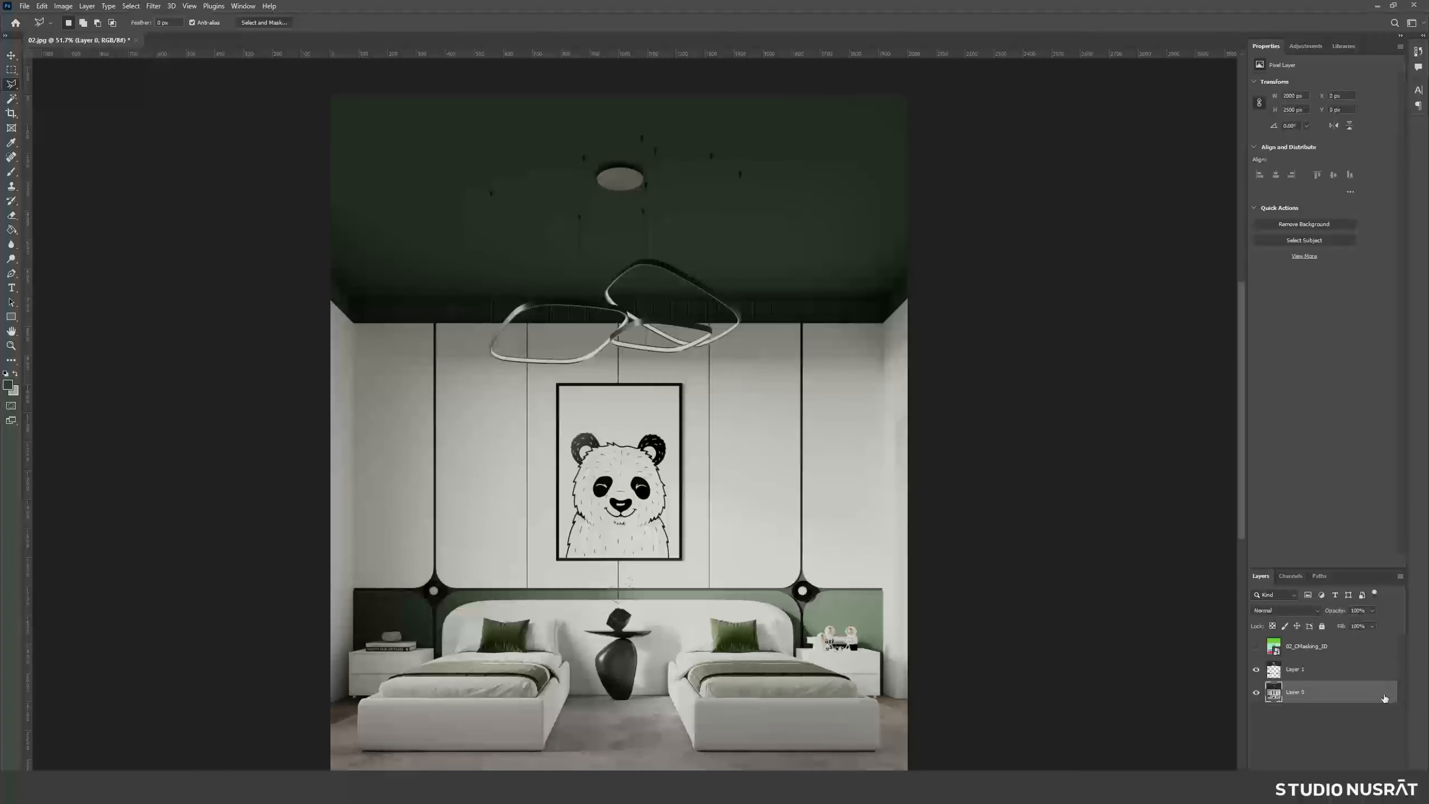
- Select Layer 1 and open the list of adjustment layers for it
{"action": "left_click", "coordinate": [1332, 678]}
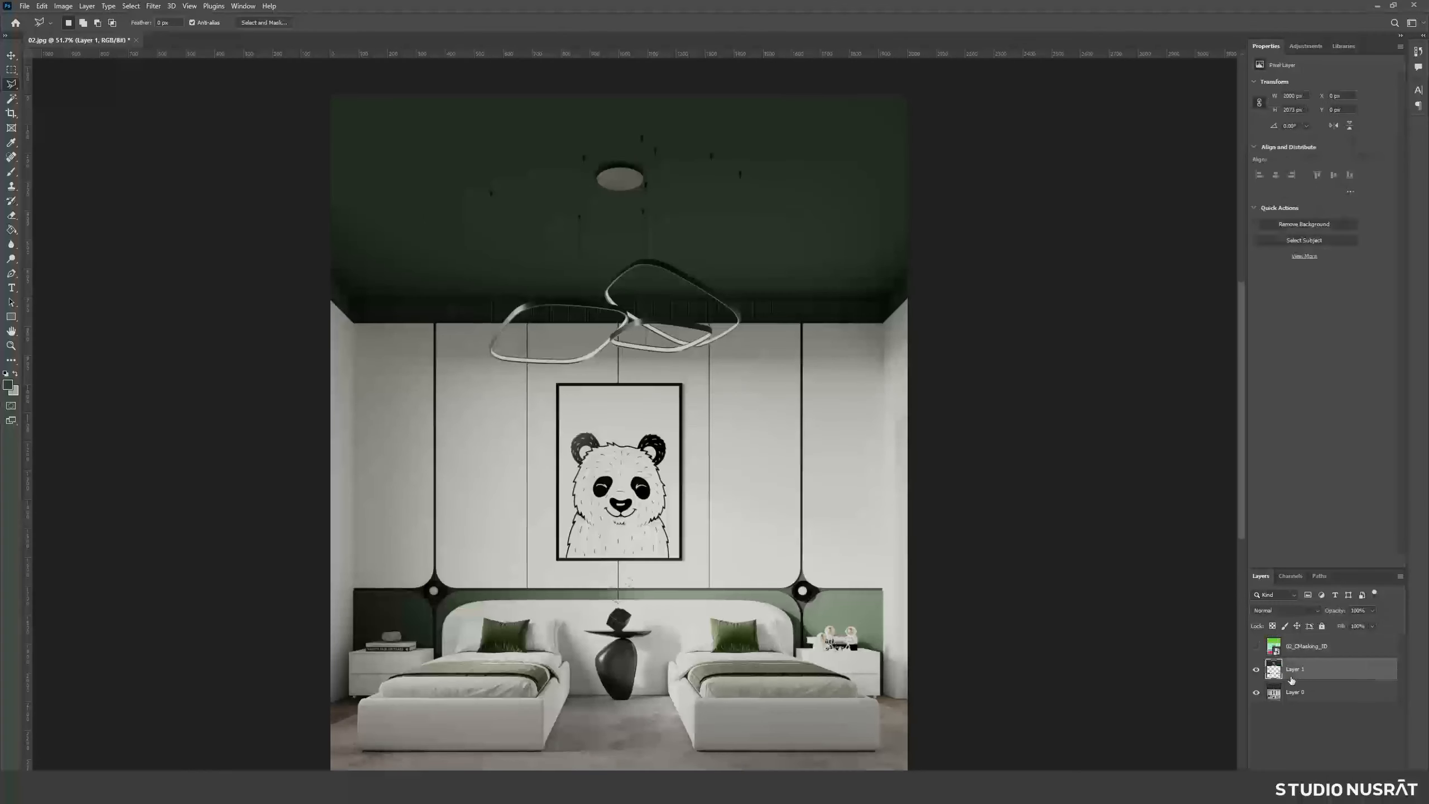
{"action": "scroll", "coordinate": [574, 418], "scroll_direction": "down", "scroll_amount": 2, "text": "alt"}
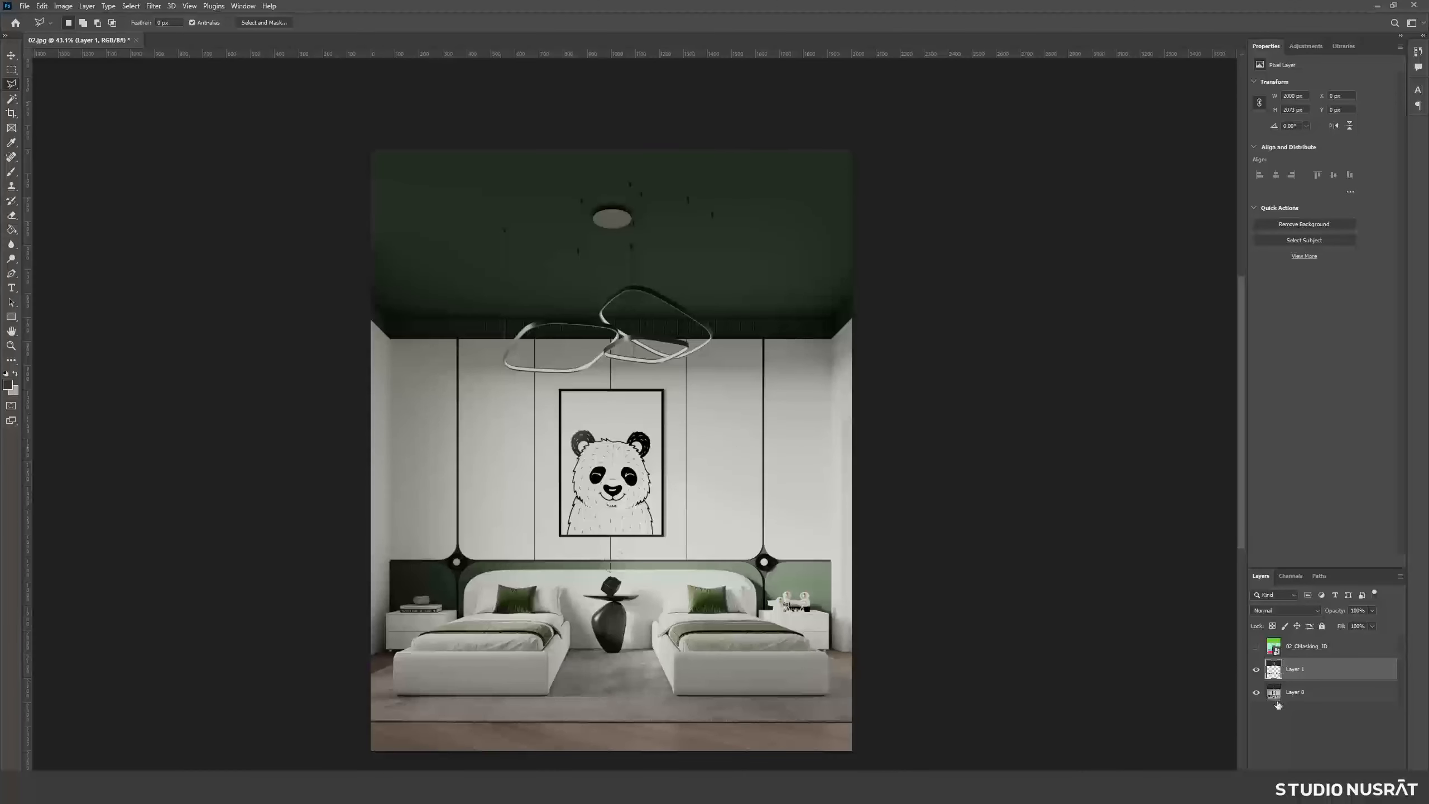
{"action": "left_click", "coordinate": [1332, 794]}
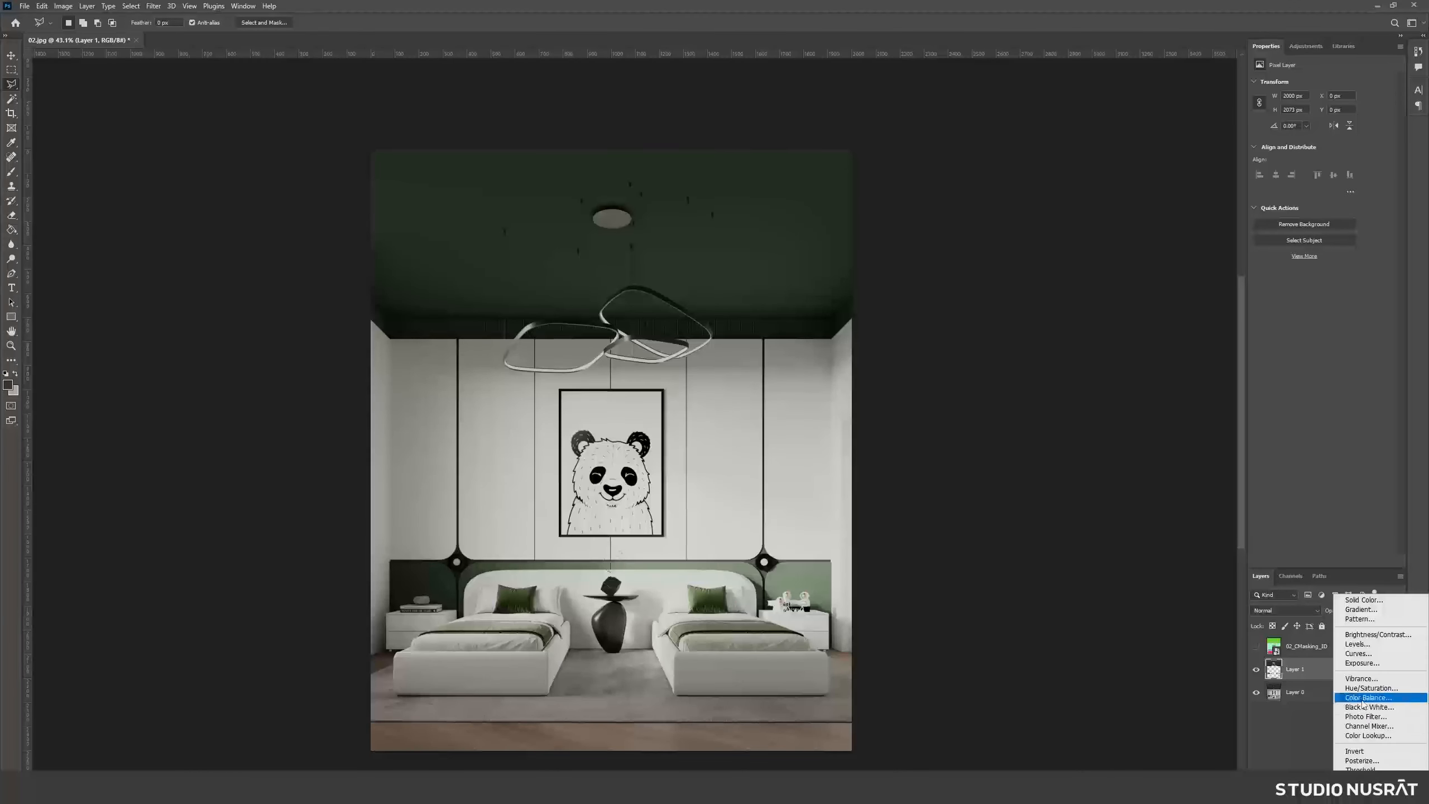